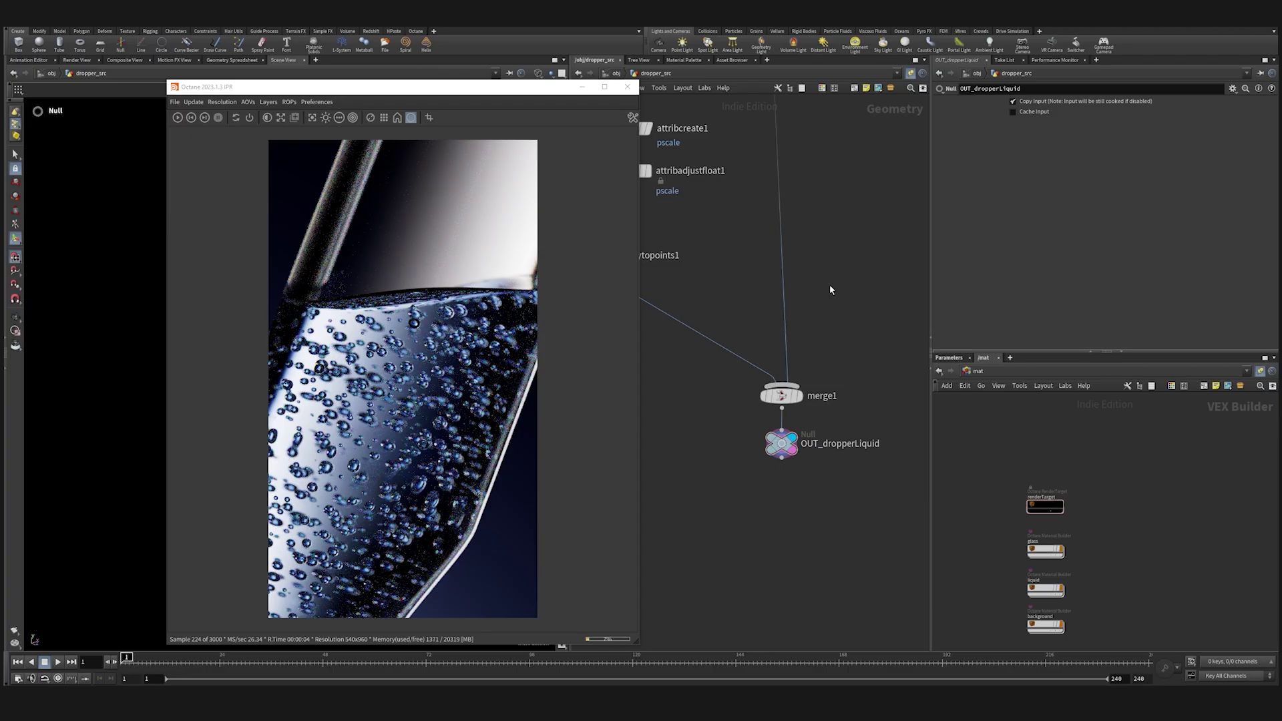
# Minimize the Octane render window and restore the previous shot camera for viewing the dropper liquid geometry.
pyautogui.scroll(-6, 828, 280)
pyautogui.moveTo(828, 281); pyautogui.dragTo(831, 436, button='middle')
pyautogui.moveTo(832, 339); pyautogui.dragTo(832, 436, button='middle')
pyautogui.scroll(6, 830, 427)
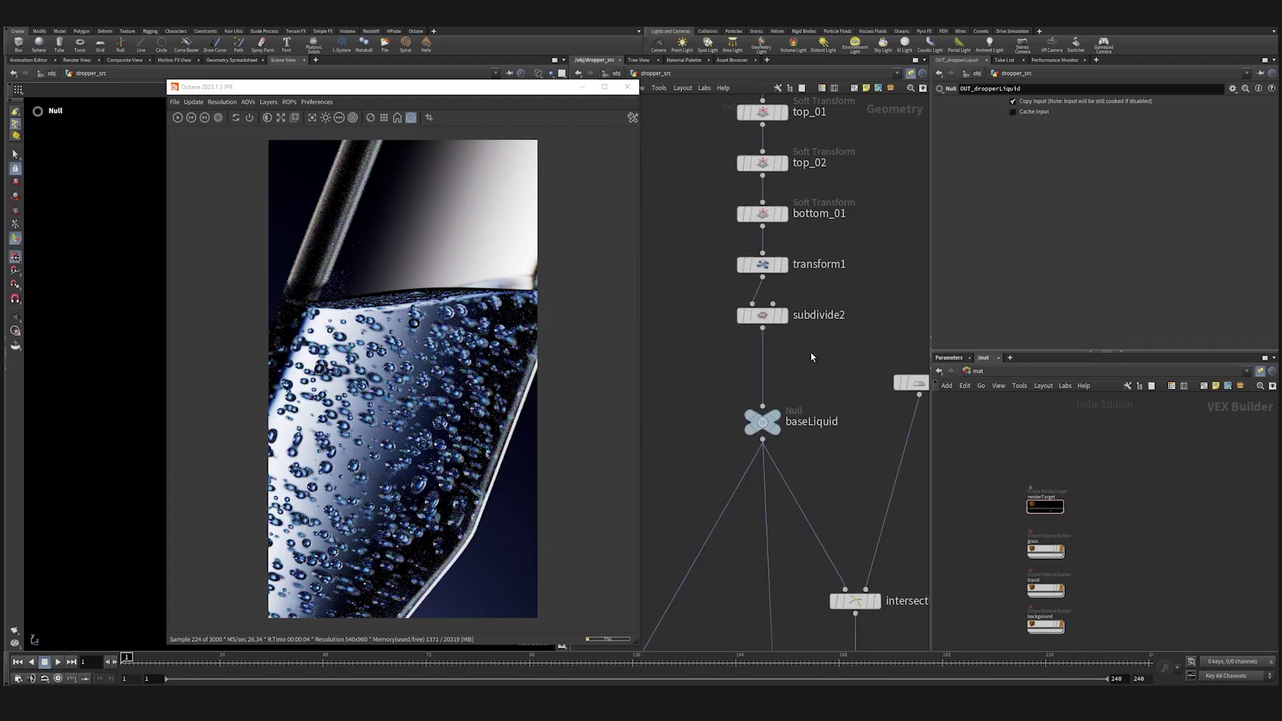
pyautogui.moveTo(811, 356); pyautogui.dragTo(822, 421, button='middle')
pyautogui.click(581, 86)
pyautogui.click(546, 106)
pyautogui.click(549, 115)
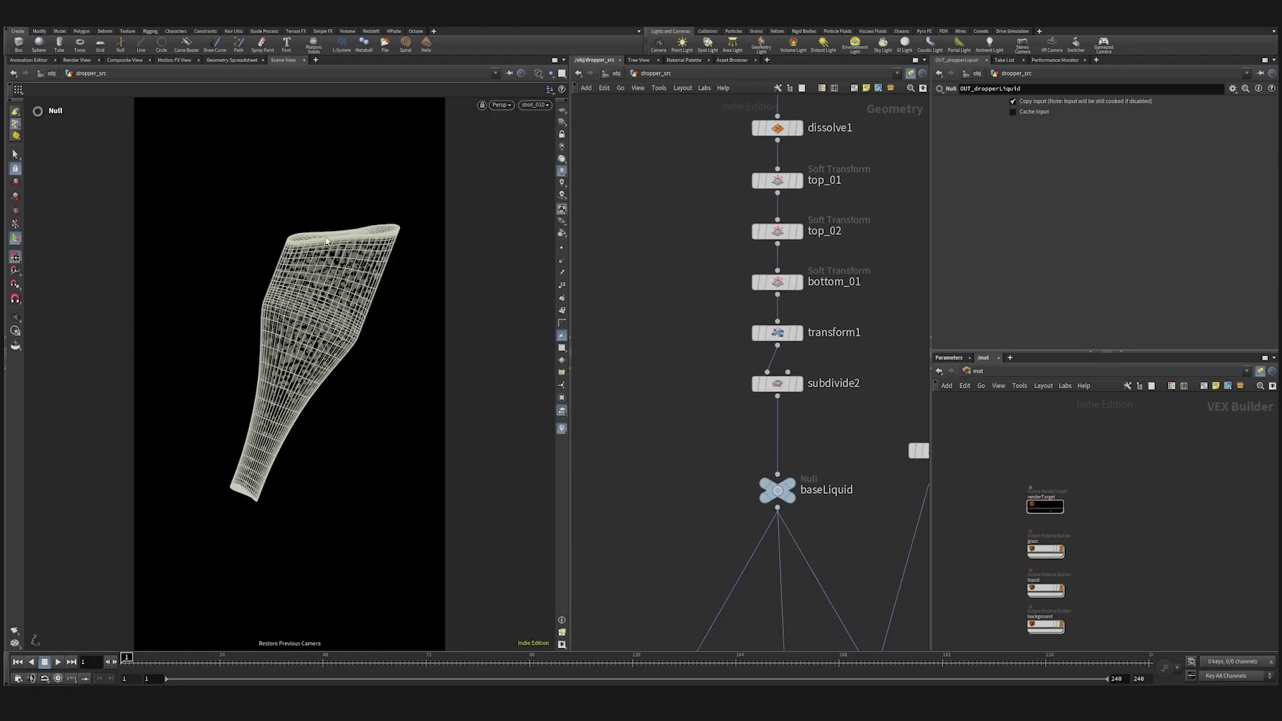
# Colour the three Soft Transform nodes top_01, top_02 and bottom_01 green.
pyautogui.moveTo(673, 303); pyautogui.dragTo(810, 452)
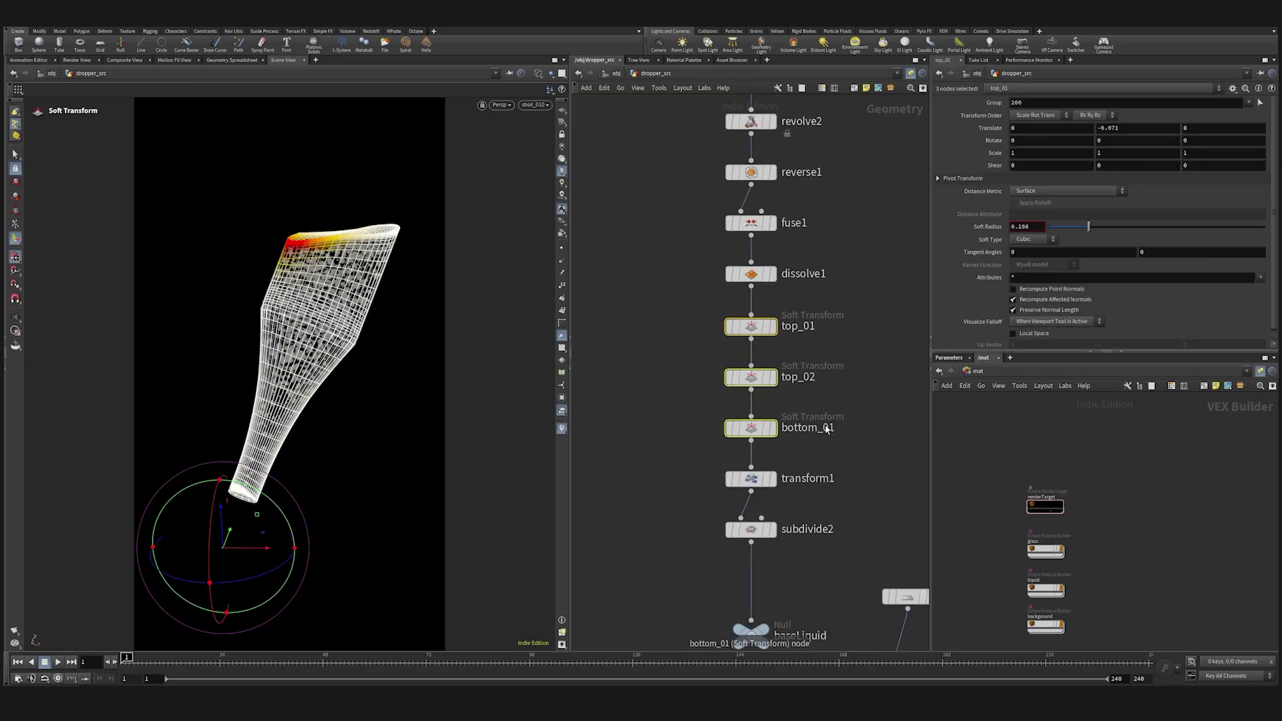
pyautogui.press('c')
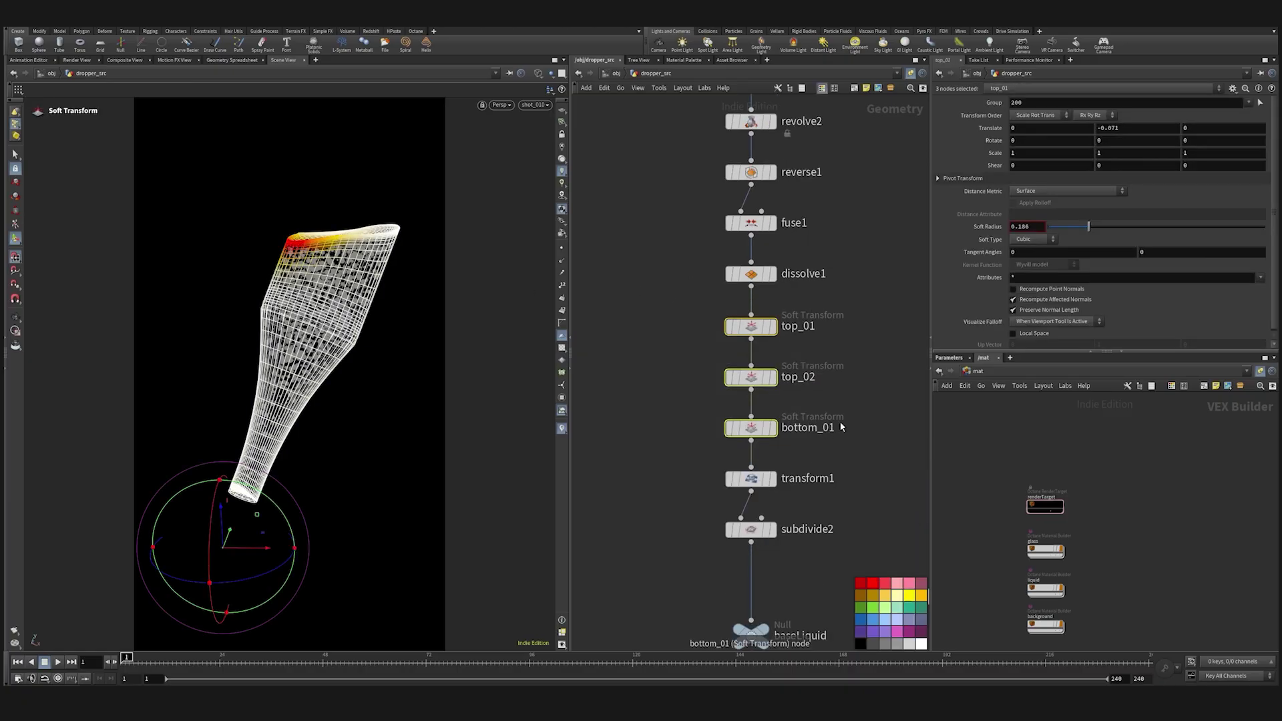
pyautogui.click(917, 606)
# Display bottom_01 and reselect point 201 on the liquid's top as the group of top_01.
pyautogui.click(773, 427)
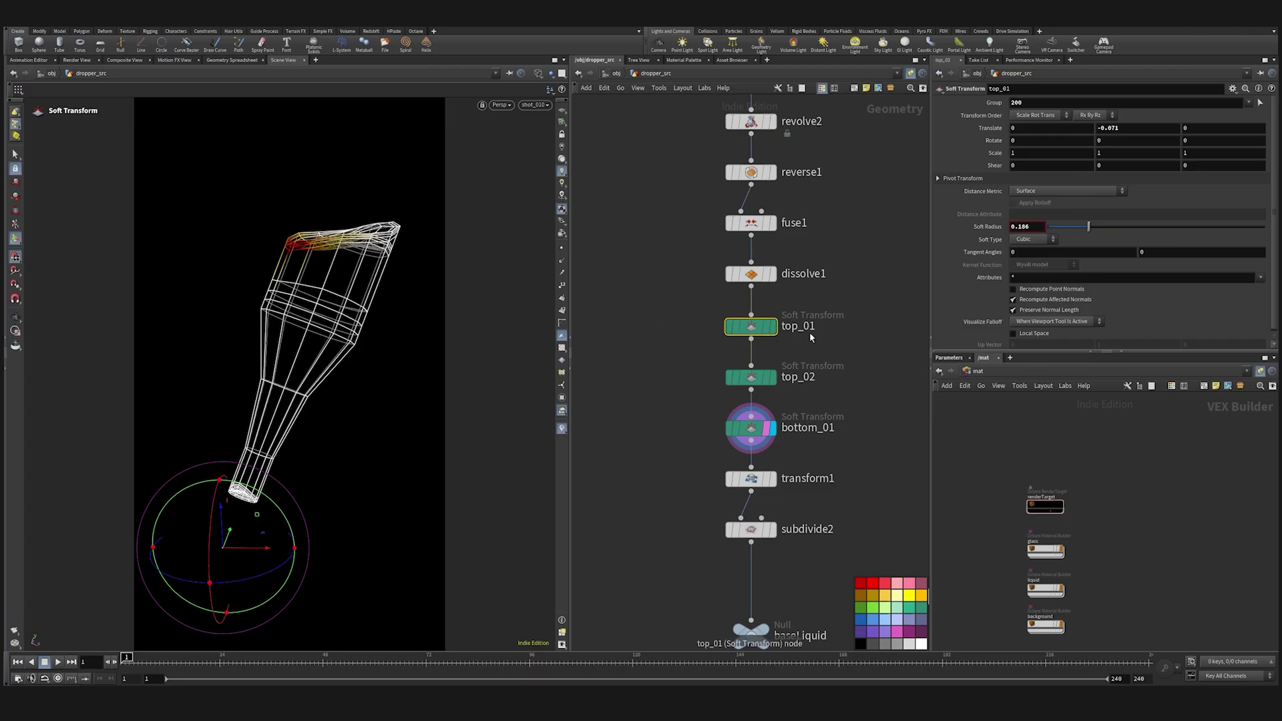
pyautogui.click(1259, 102)
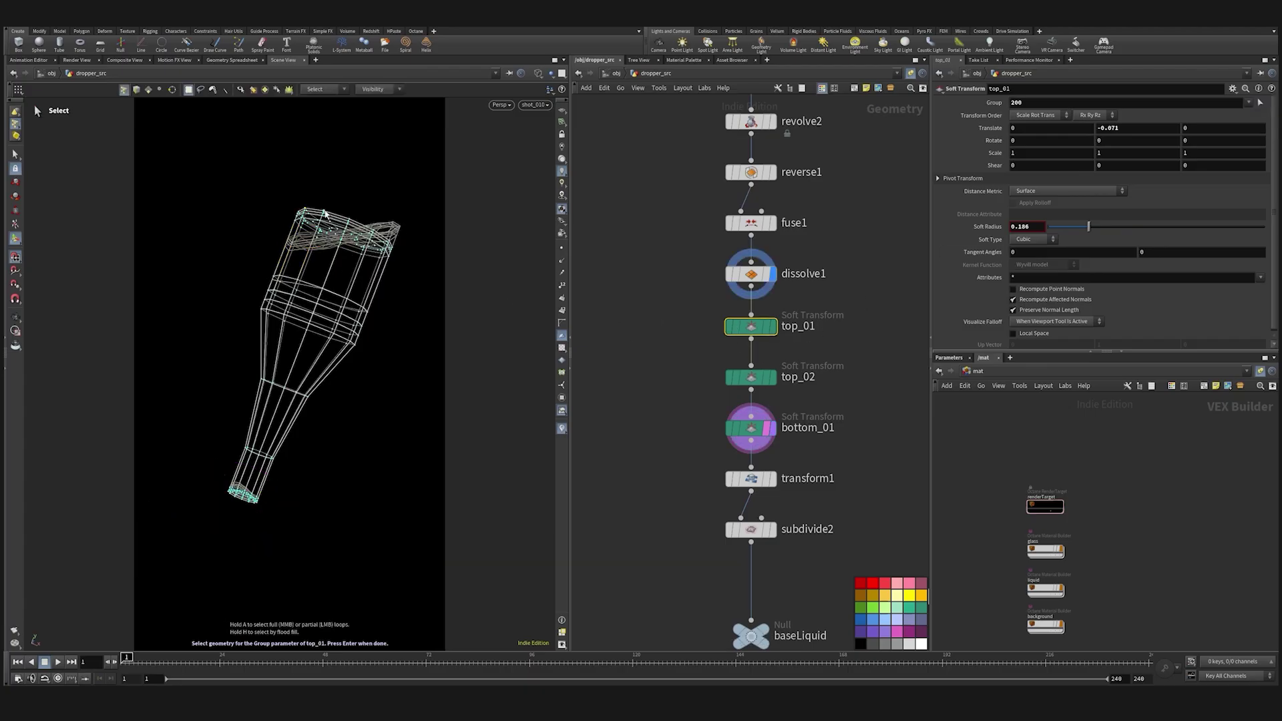
pyautogui.press('Return')
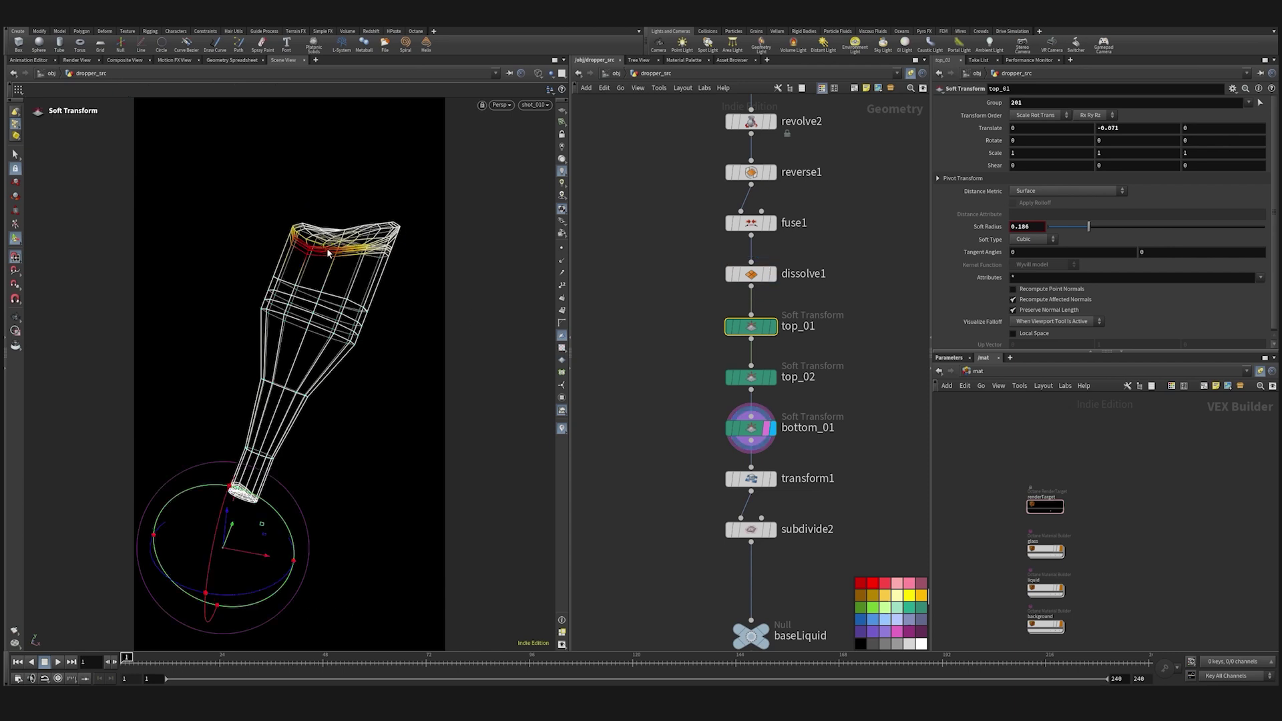
# Reselect point 195 on the liquid's top as the group of top_02, and return to the shot camera.
pyautogui.click(732, 375)
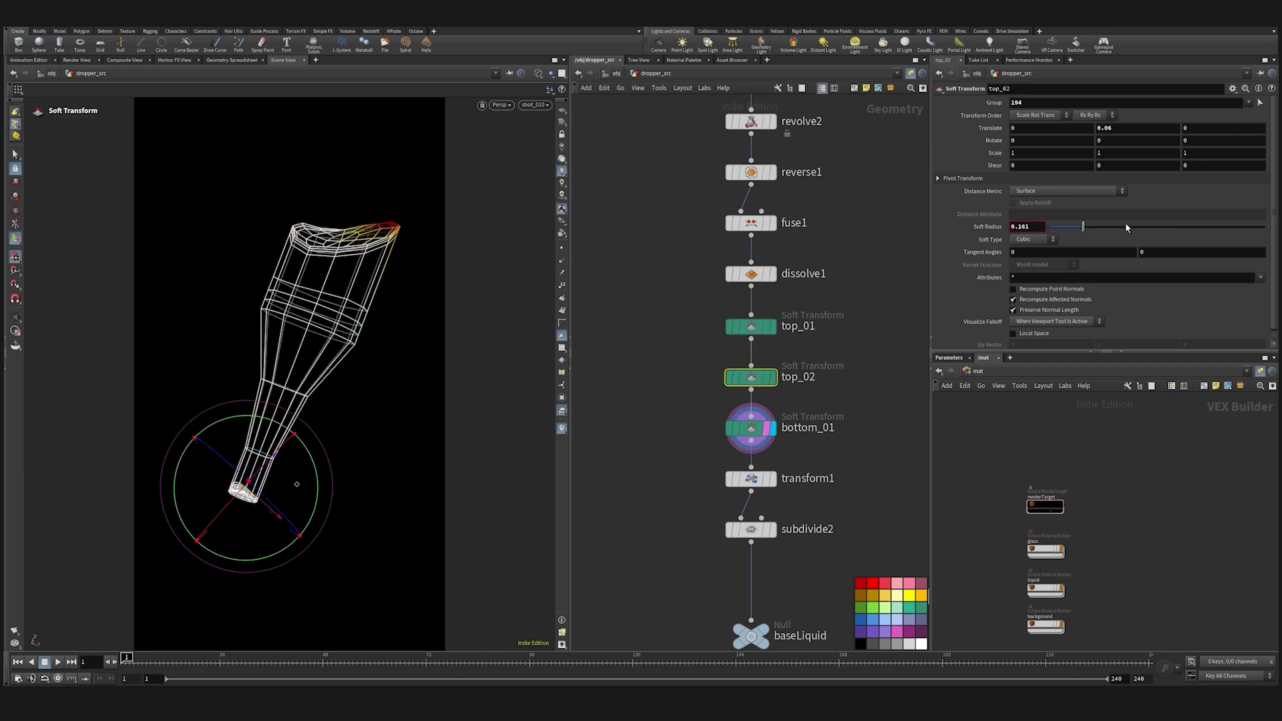
pyautogui.click(1261, 104)
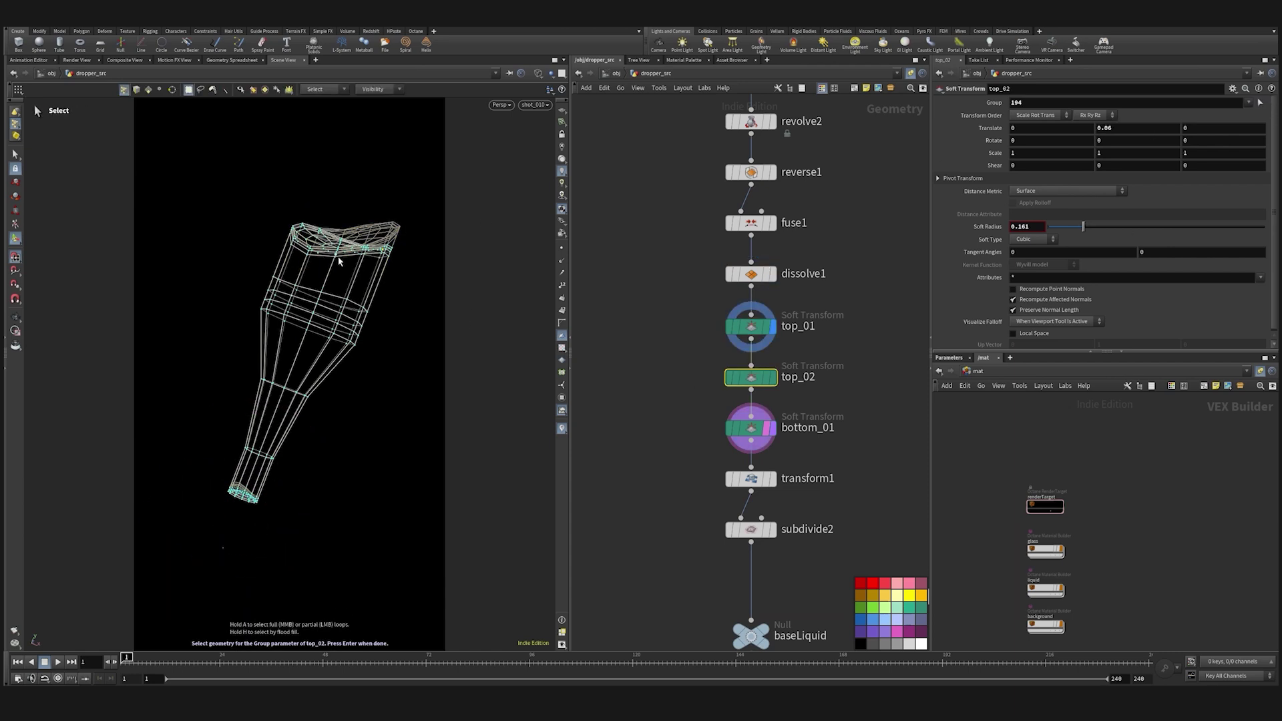
pyautogui.moveTo(309, 255)
pyautogui.keyDown('alt'); pyautogui.mouseDown()
pyautogui.moveTo(350, 303)
pyautogui.moveTo(321, 240)
pyautogui.mouseUp(); pyautogui.keyUp('alt')
pyautogui.hotkey('space', 'g')
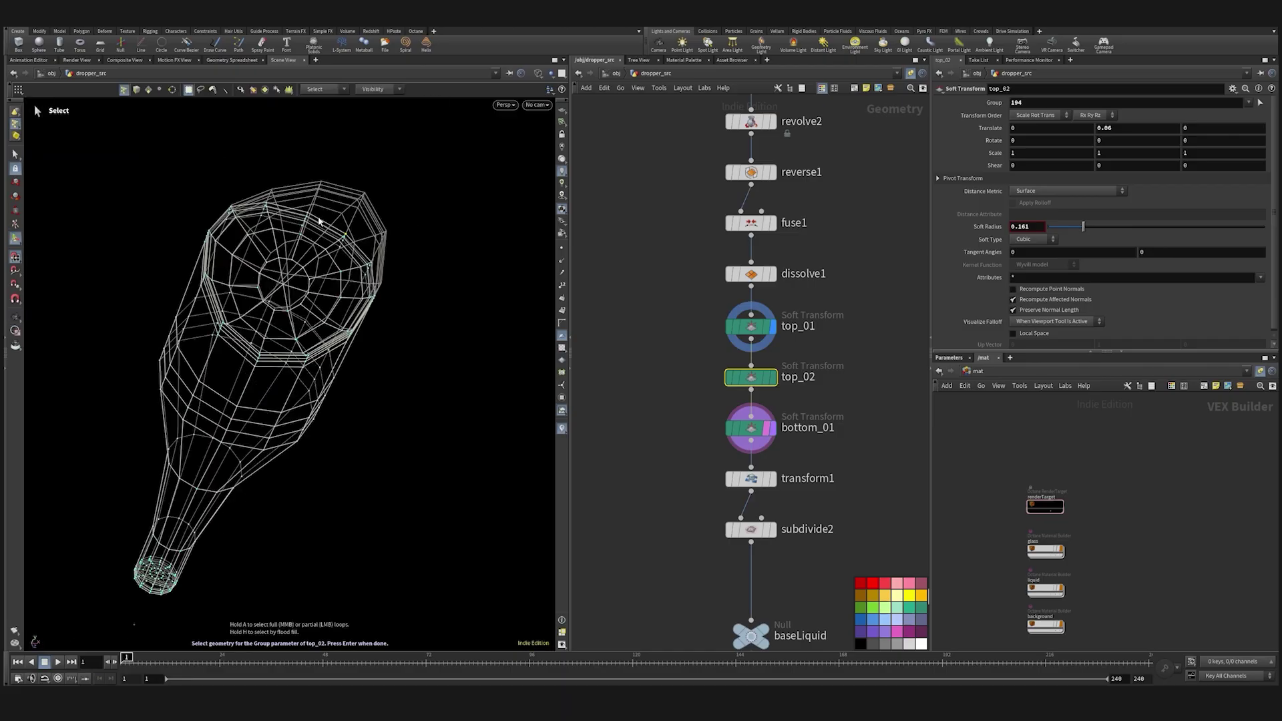
pyautogui.click(330, 320)
pyautogui.press('Return')
pyautogui.click(537, 105)
pyautogui.click(524, 155)
# Display transform1 and examine the reshaped liquid surface in the Octane render before minimizing it.
pyautogui.click(771, 478)
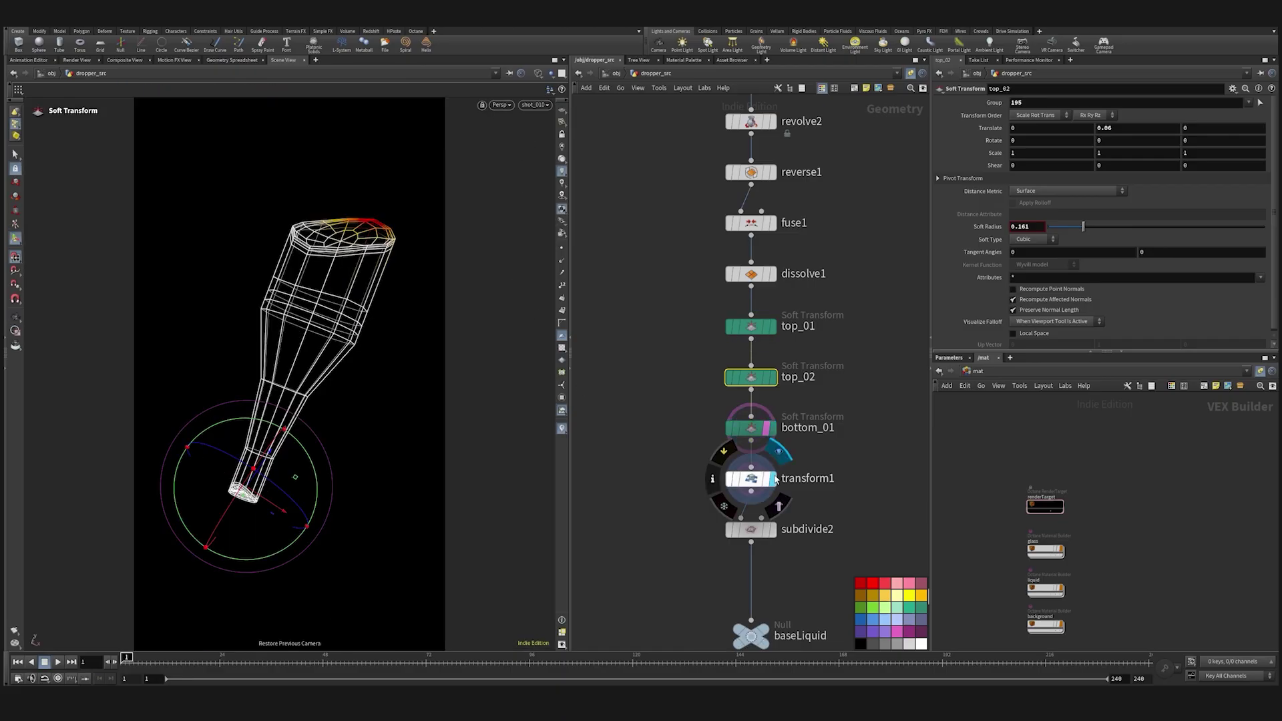
pyautogui.click(752, 478)
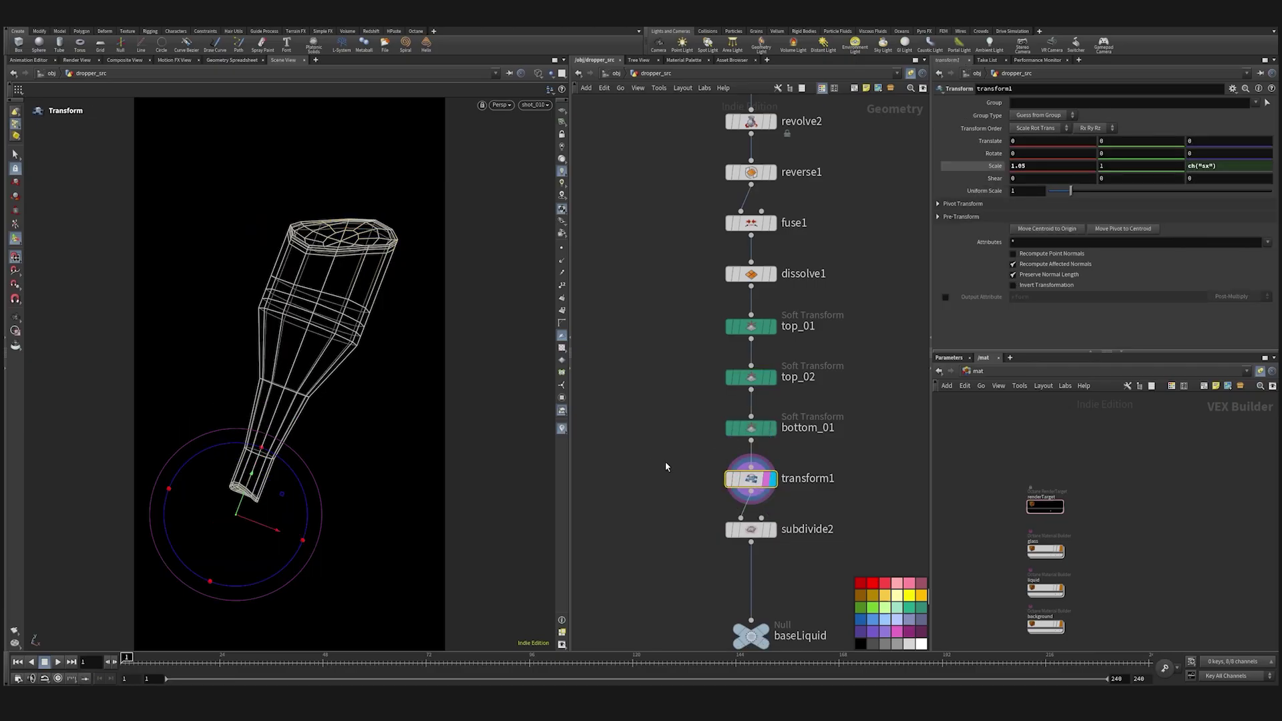
pyautogui.click(700, 485)
pyautogui.moveTo(701, 485); pyautogui.dragTo(707, 310, button='middle')
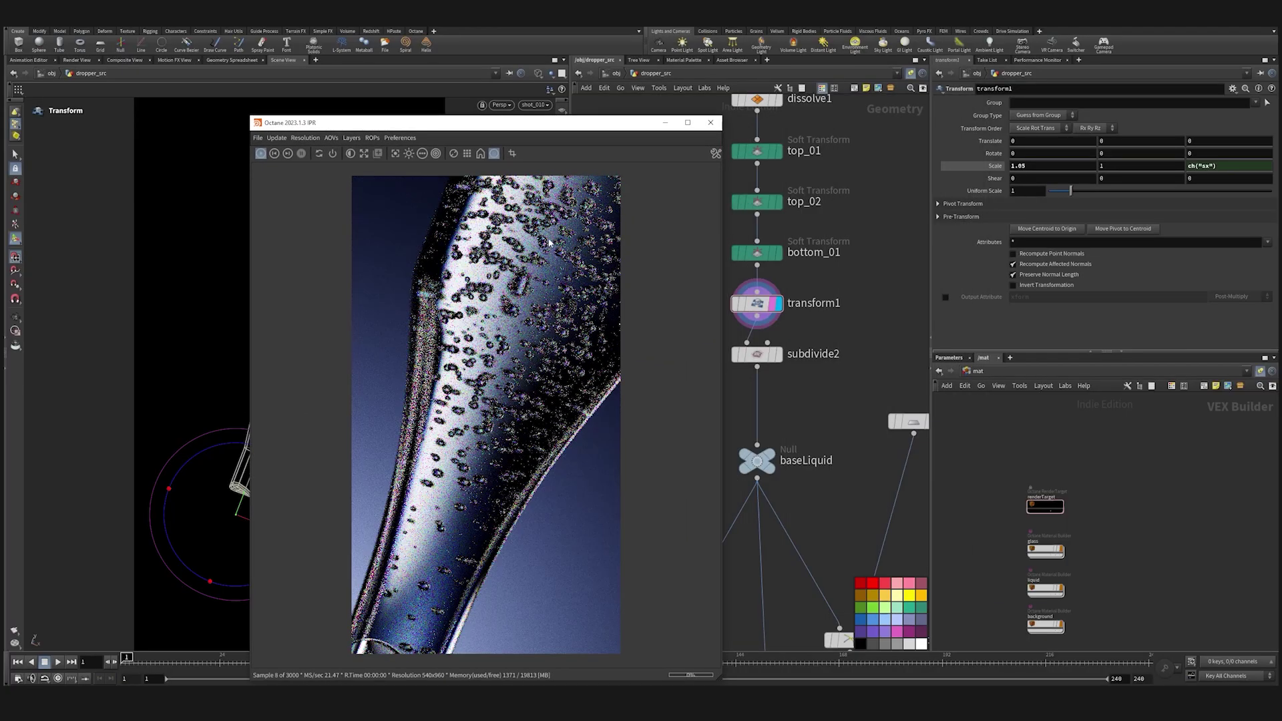
pyautogui.moveTo(523, 294); pyautogui.dragTo(507, 381, button='middle')
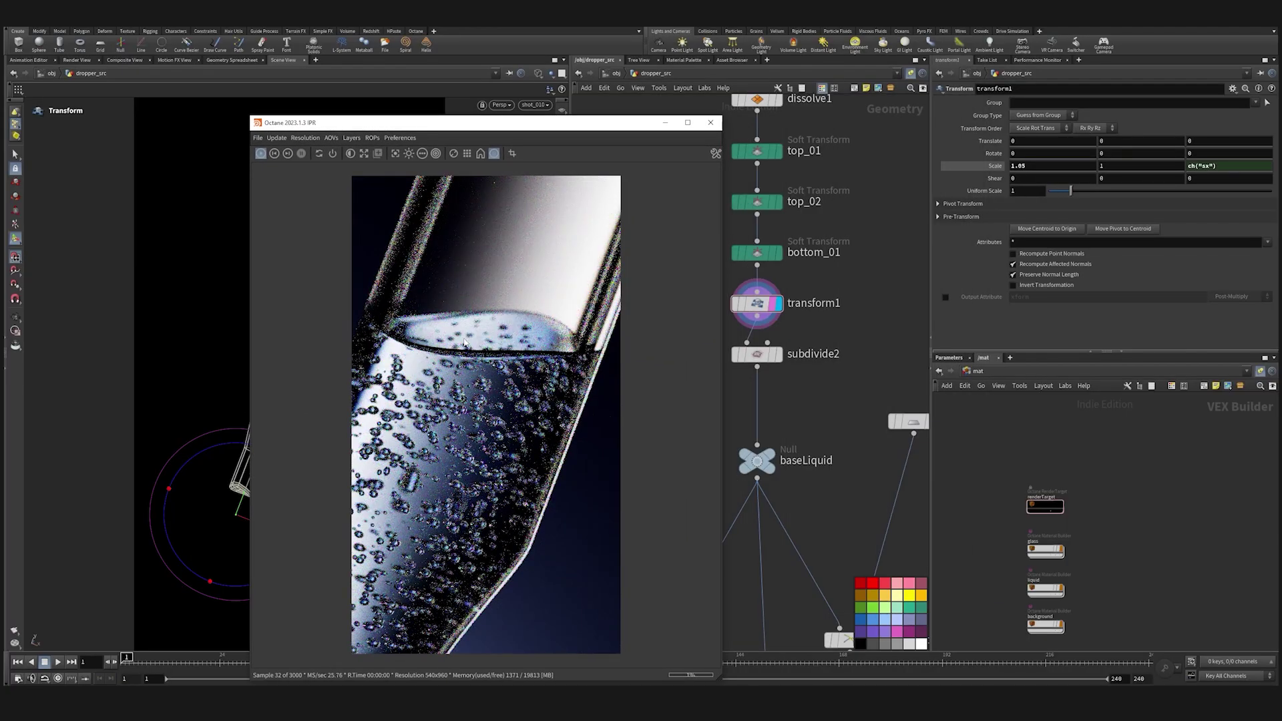
pyautogui.click(664, 123)
# Insert an Attribute Wrangle node between attribadjustfloat1 and copytopoints1.
pyautogui.moveTo(660, 458); pyautogui.dragTo(714, 352, button='middle')
pyautogui.scroll(-3, 715, 352)
pyautogui.moveTo(720, 488); pyautogui.dragTo(747, 294, button='middle')
pyautogui.scroll(4, 716, 504)
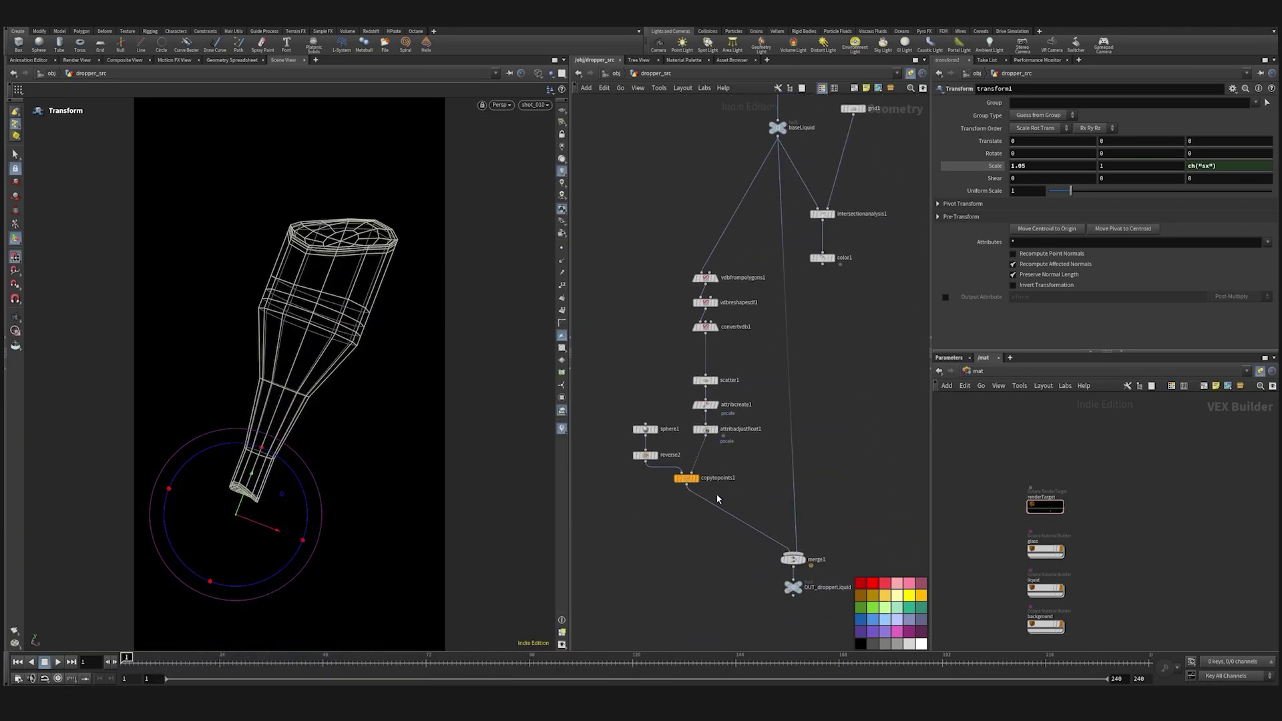
pyautogui.press('Tab')
pyautogui.write('wr')
pyautogui.click(879, 383)
pyautogui.click(714, 397)
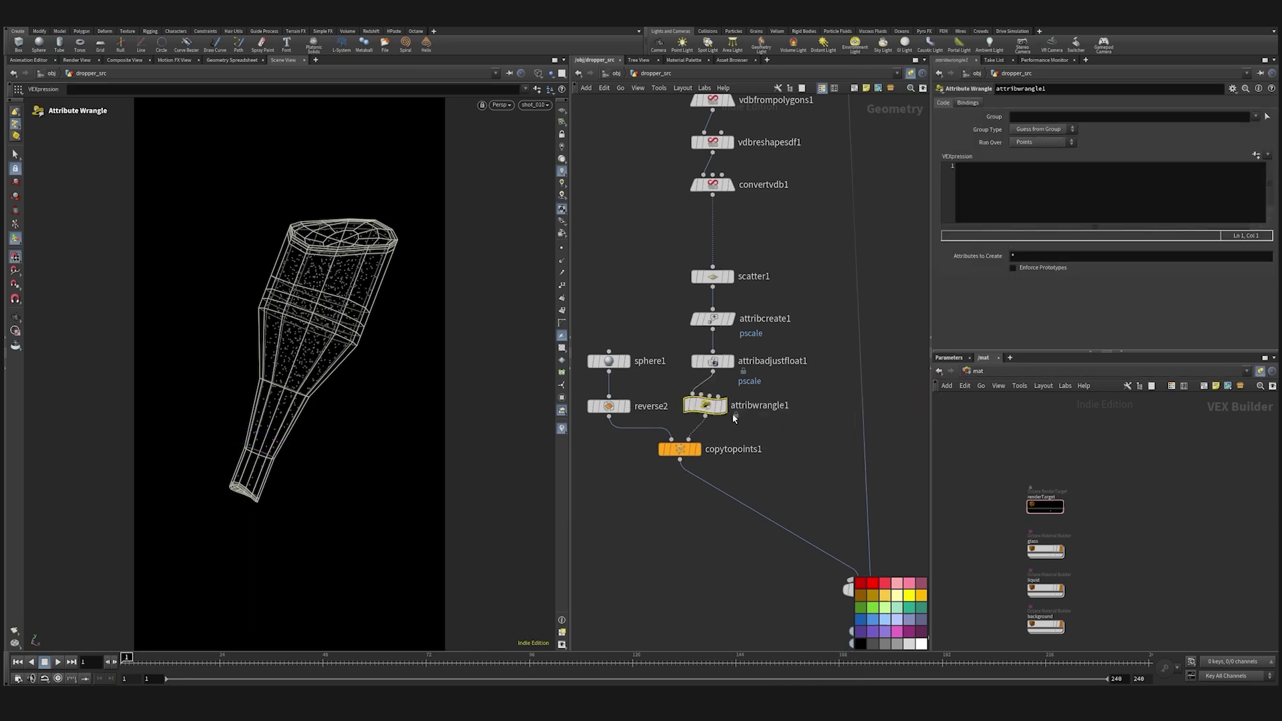
# Space out the sphere, reverse and copy nodes around the new wrangle and rename the wrangle preview.
pyautogui.moveTo(636, 542); pyautogui.dragTo(638, 611)
pyautogui.moveTo(648, 339); pyautogui.dragTo(599, 479)
pyautogui.moveTo(609, 406); pyautogui.dragTo(586, 517)
pyautogui.moveTo(705, 406); pyautogui.dragTo(712, 410)
pyautogui.doubleClick(761, 410)
pyautogui.write('preview')
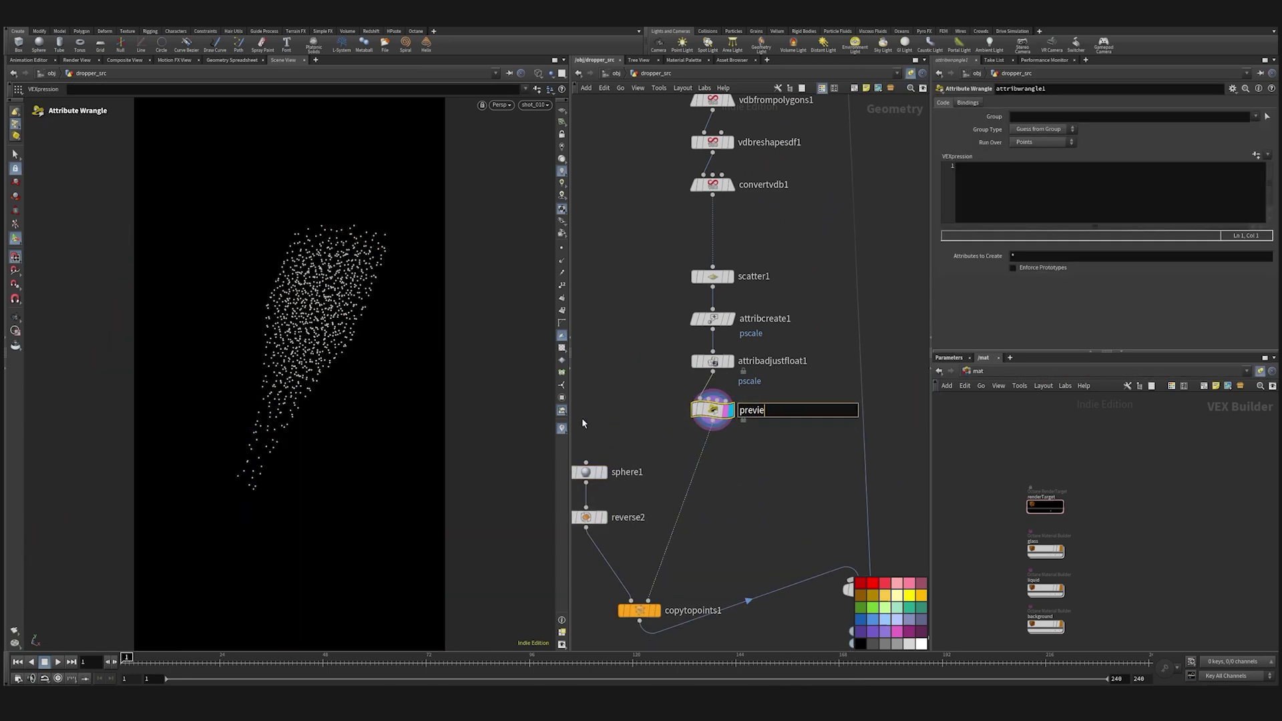
pyautogui.press('Return')
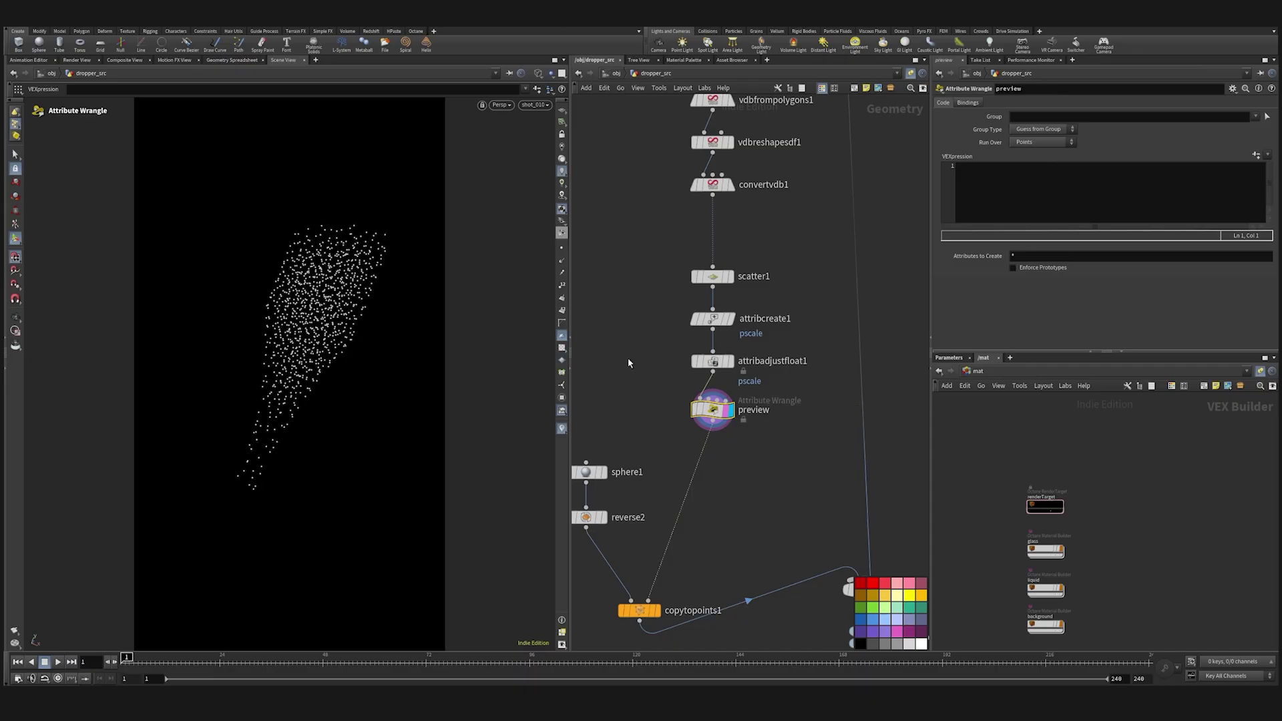
# Enter the VEX expression i@gl_spherepoints = 1; in the preview wrangle and view the points shaded.
pyautogui.click(1082, 206)
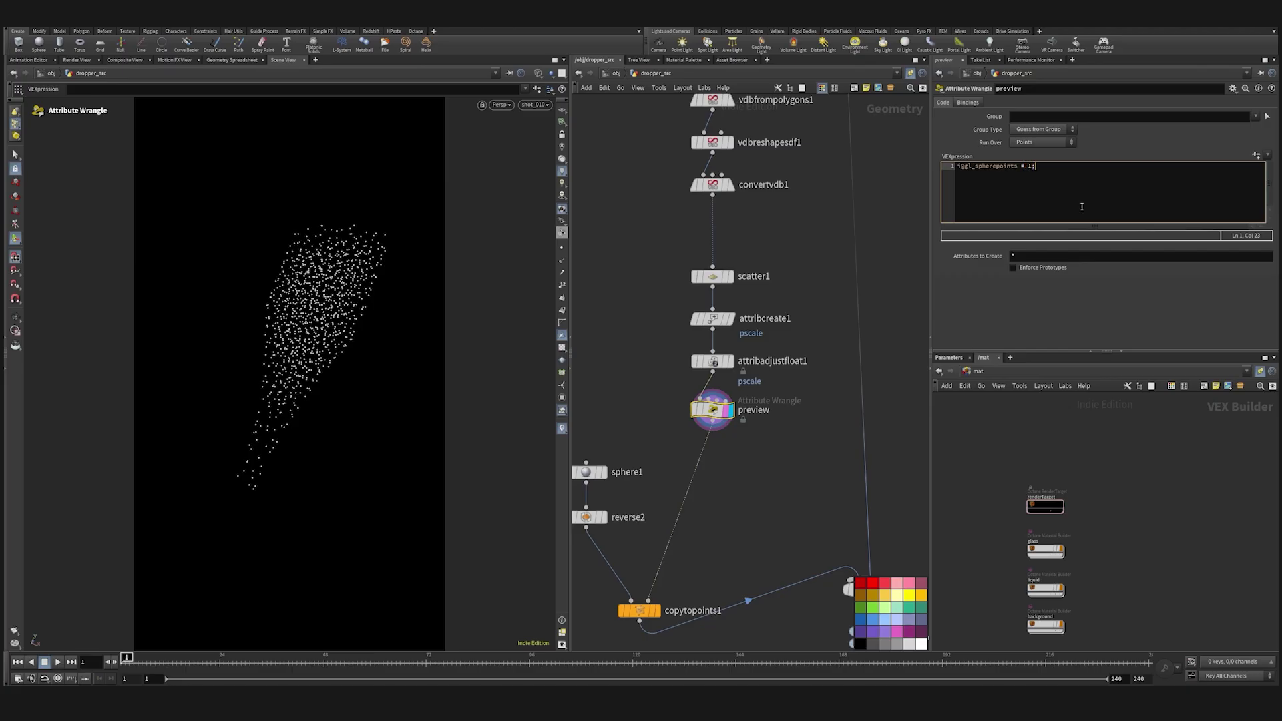
pyautogui.press('w')
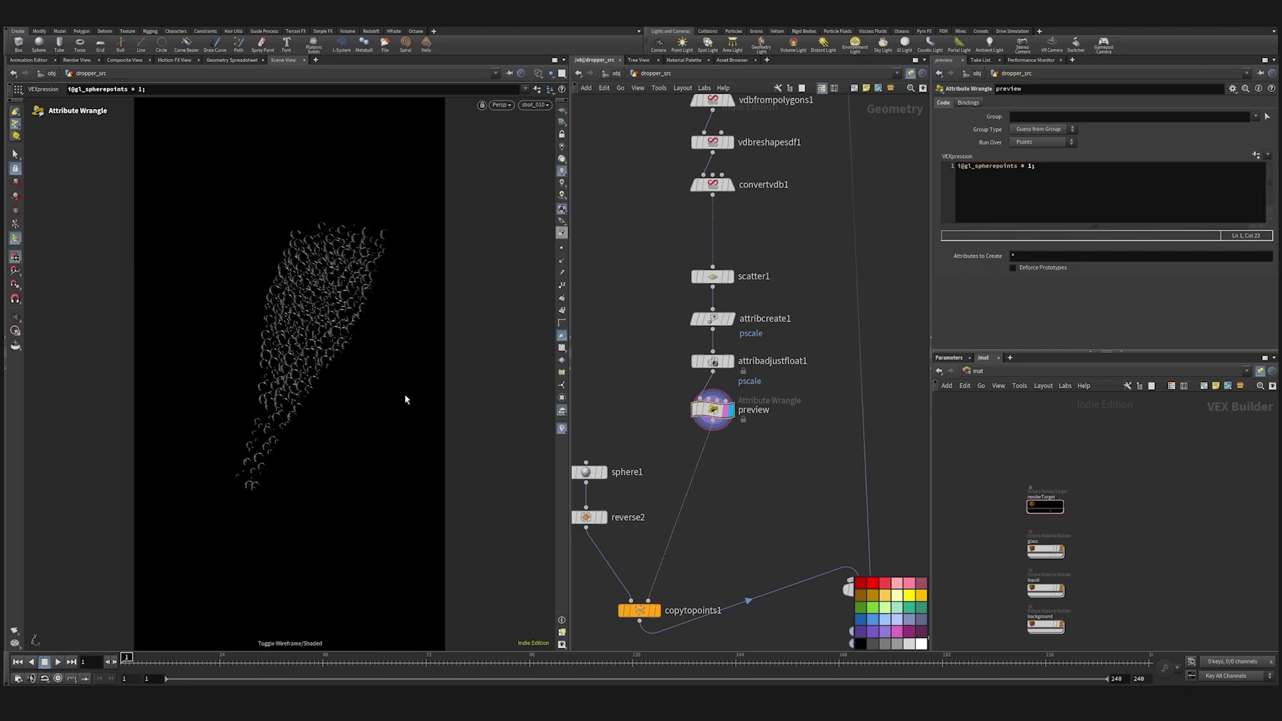
pyautogui.click(564, 161)
pyautogui.keyDown('alt'); pyautogui.moveTo(269, 270); pyautogui.dragTo(361, 230); pyautogui.keyUp('alt')
pyautogui.hotkey('space', 'g')
# Display copytopoints1, set sphere1's uniform scale to 2, and switch the display back to the preview wrangle.
pyautogui.moveTo(675, 481); pyautogui.dragTo(719, 417, button='middle')
pyautogui.click(699, 549)
pyautogui.moveTo(655, 351); pyautogui.dragTo(588, 423)
pyautogui.write('2')
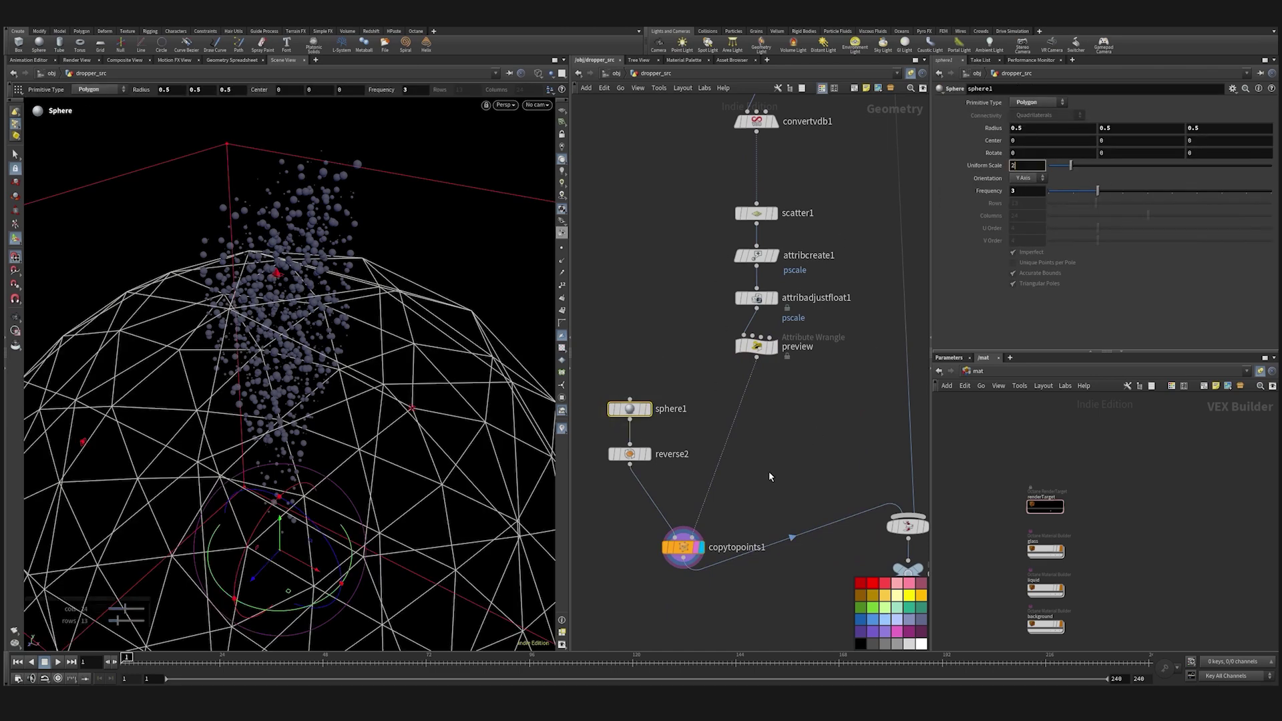
pyautogui.press('Return')
pyautogui.click(774, 347)
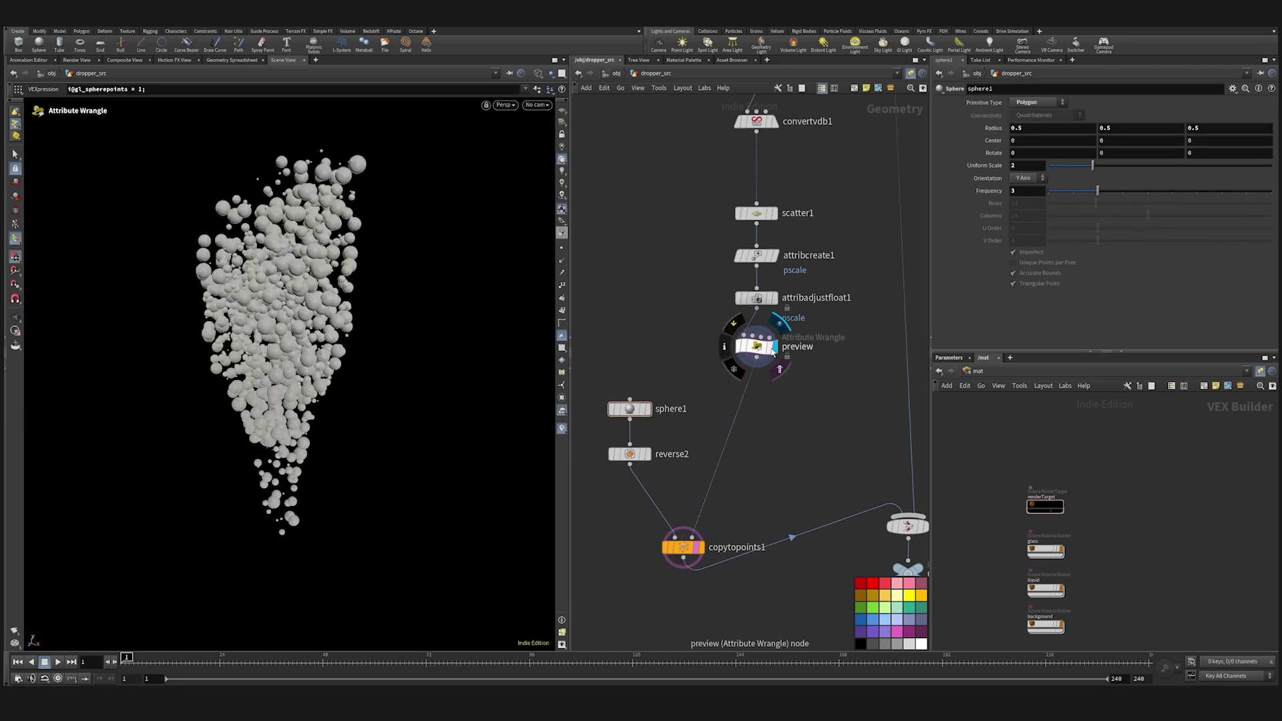
pyautogui.click(758, 347)
# Insert a second Attribute Adjust Float node for pscale between attribadjustfloat1 and preview, keeping preview displayed.
pyautogui.press('Tab')
pyautogui.write('at ad')
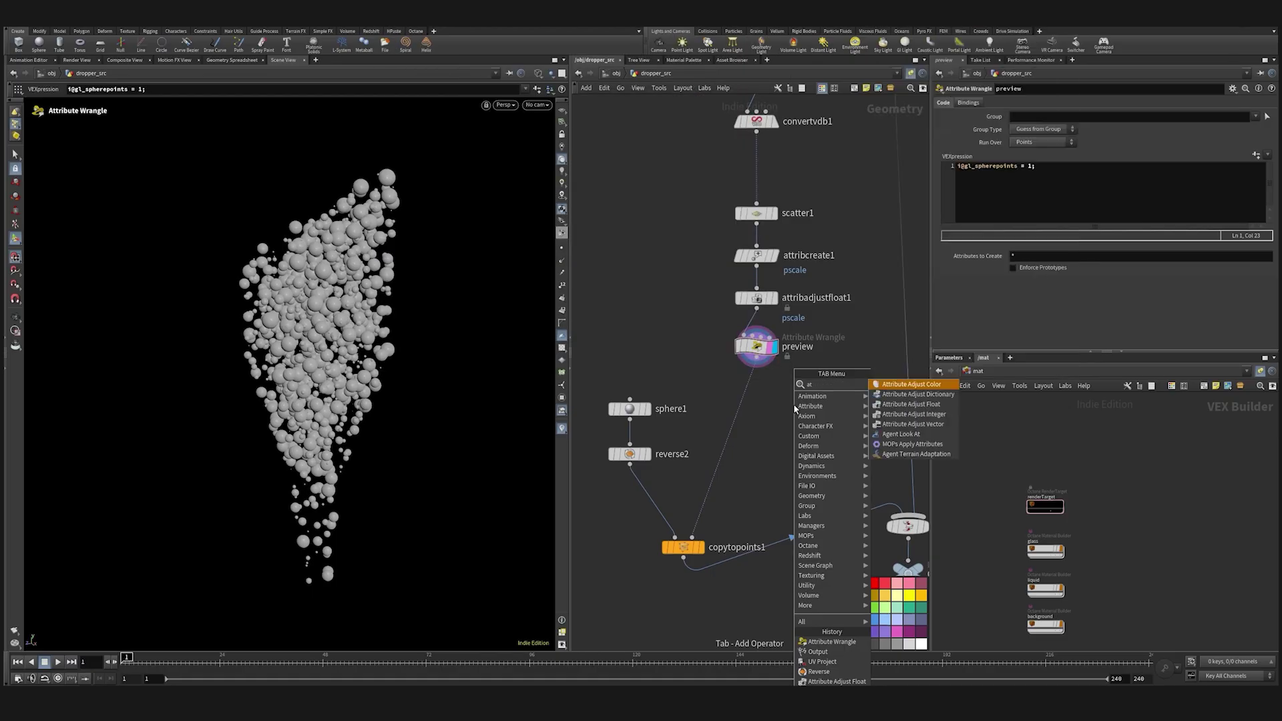
pyautogui.click(911, 404)
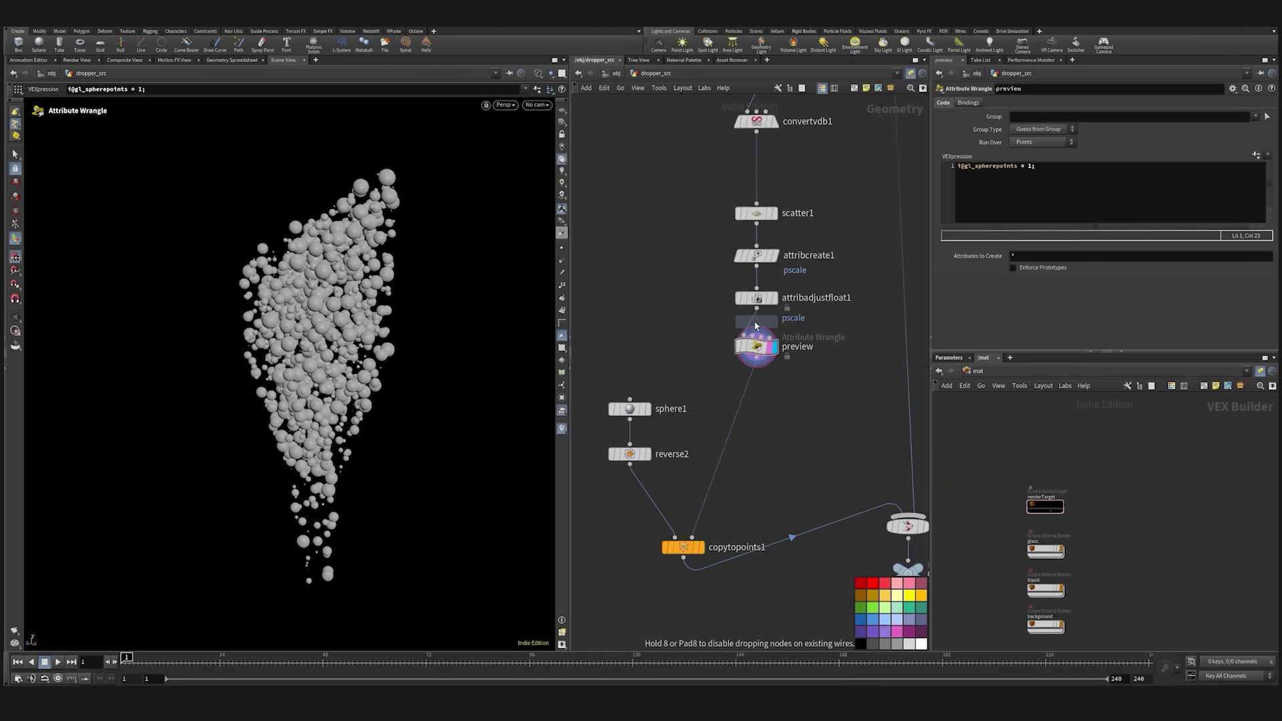
pyautogui.click(769, 342)
pyautogui.moveTo(765, 341); pyautogui.dragTo(765, 365)
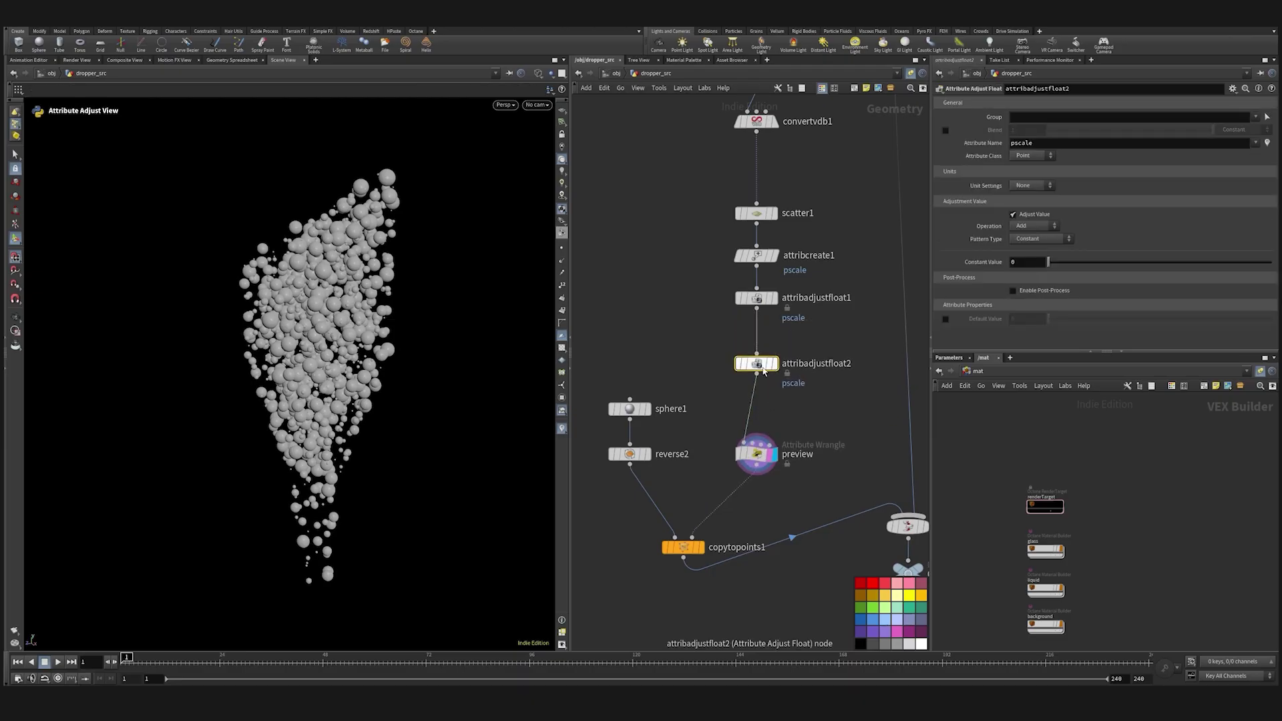
pyautogui.click(777, 342)
pyautogui.click(776, 456)
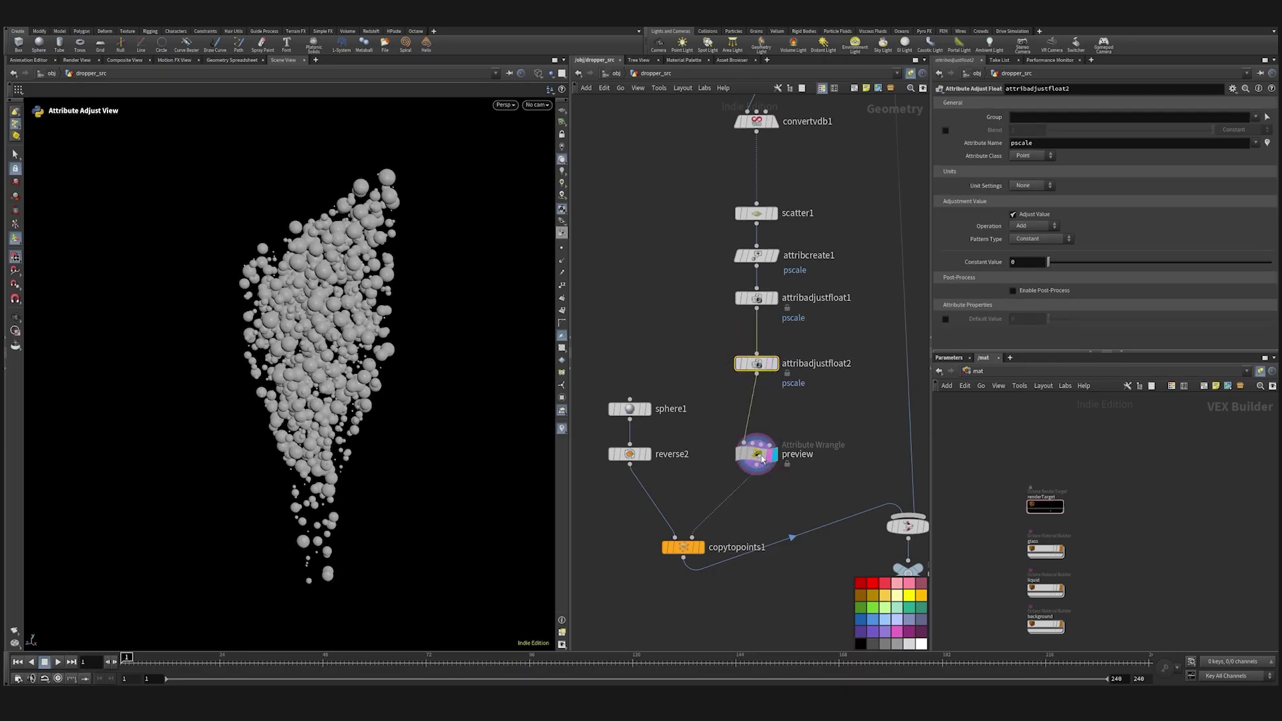
# Set attribadjustfloat2's operation to Multiply and its pattern type to Noise, with an element size of 0.41.
pyautogui.click(1028, 225)
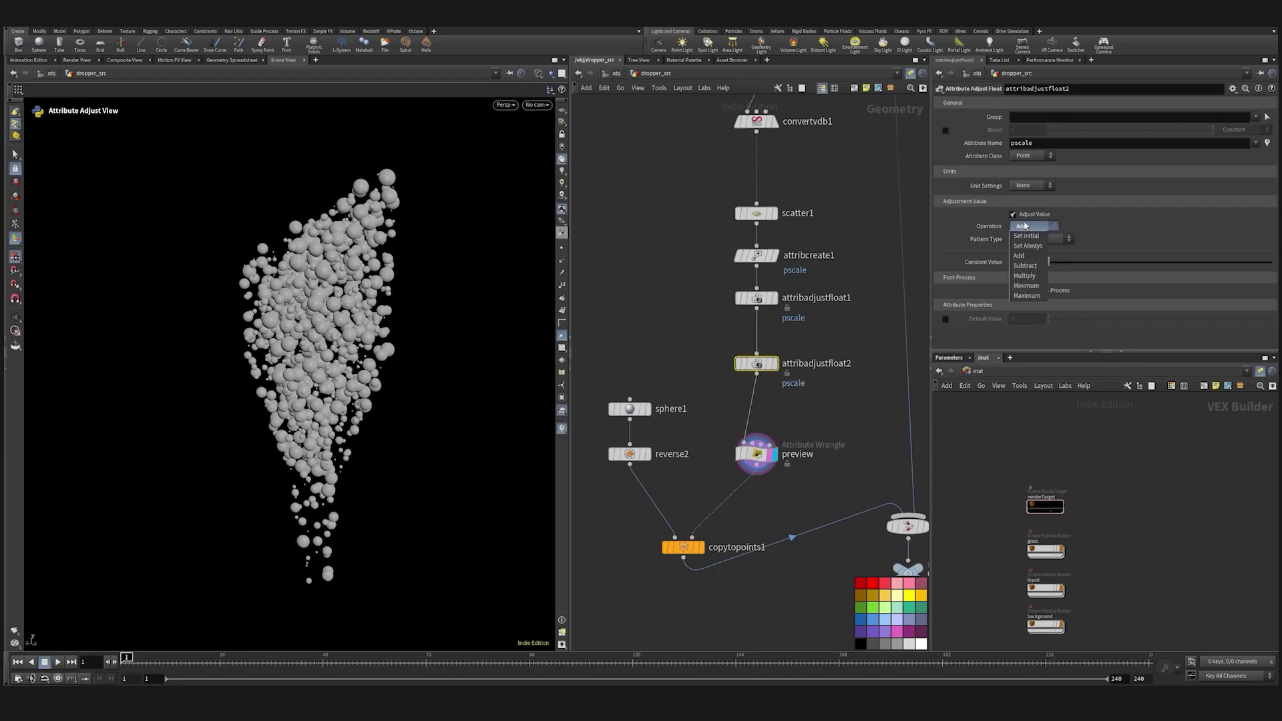
pyautogui.click(1028, 258)
pyautogui.click(1047, 242)
pyautogui.click(1041, 261)
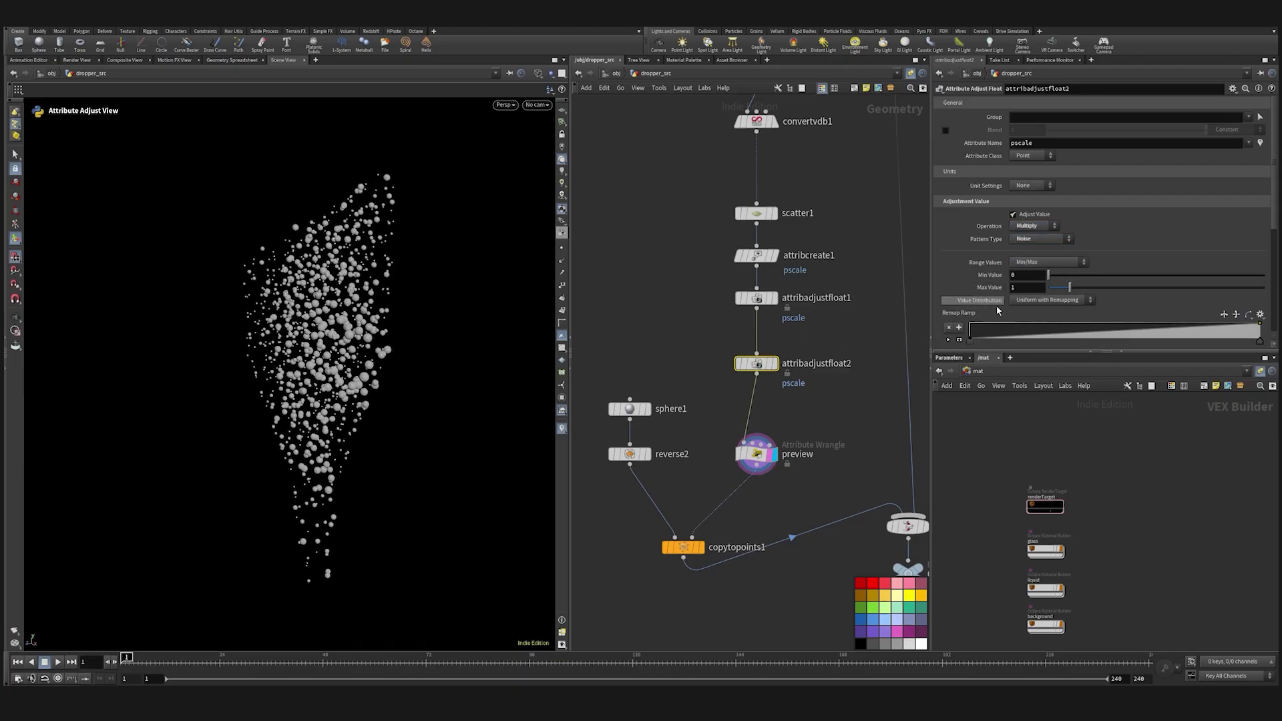
pyautogui.scroll(-5, 1044, 313)
pyautogui.moveTo(1034, 277); pyautogui.dragTo(772, 271, button='middle')
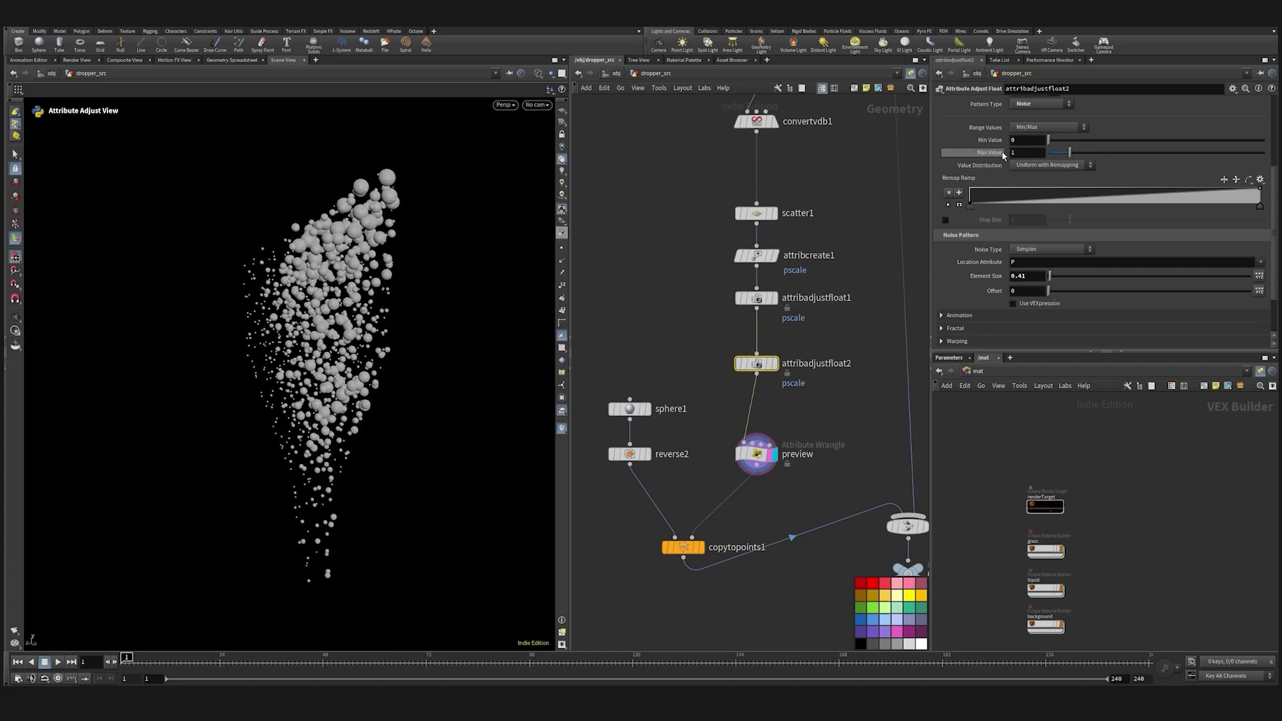
# Set the pscale noise range to a minimum of 0.1 and a maximum of 1.34, with element size 0.25.
pyautogui.click(1028, 141)
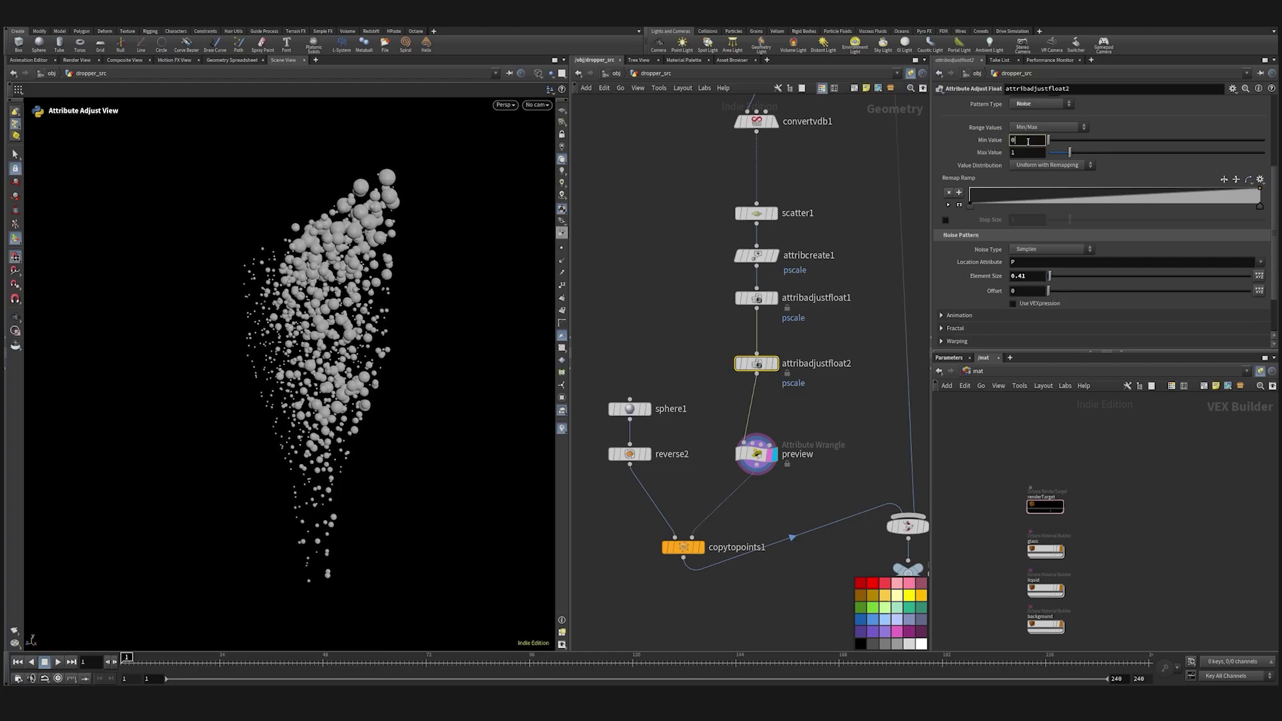
pyautogui.click(857, 419)
pyautogui.keyDown('alt'); pyautogui.moveTo(374, 337); pyautogui.dragTo(416, 341); pyautogui.keyUp('alt')
pyautogui.write('25')
pyautogui.click(1027, 291)
pyautogui.moveTo(1071, 154); pyautogui.dragTo(1077, 155)
pyautogui.keyDown('alt'); pyautogui.moveTo(374, 324); pyautogui.dragTo(467, 267); pyautogui.keyUp('alt')
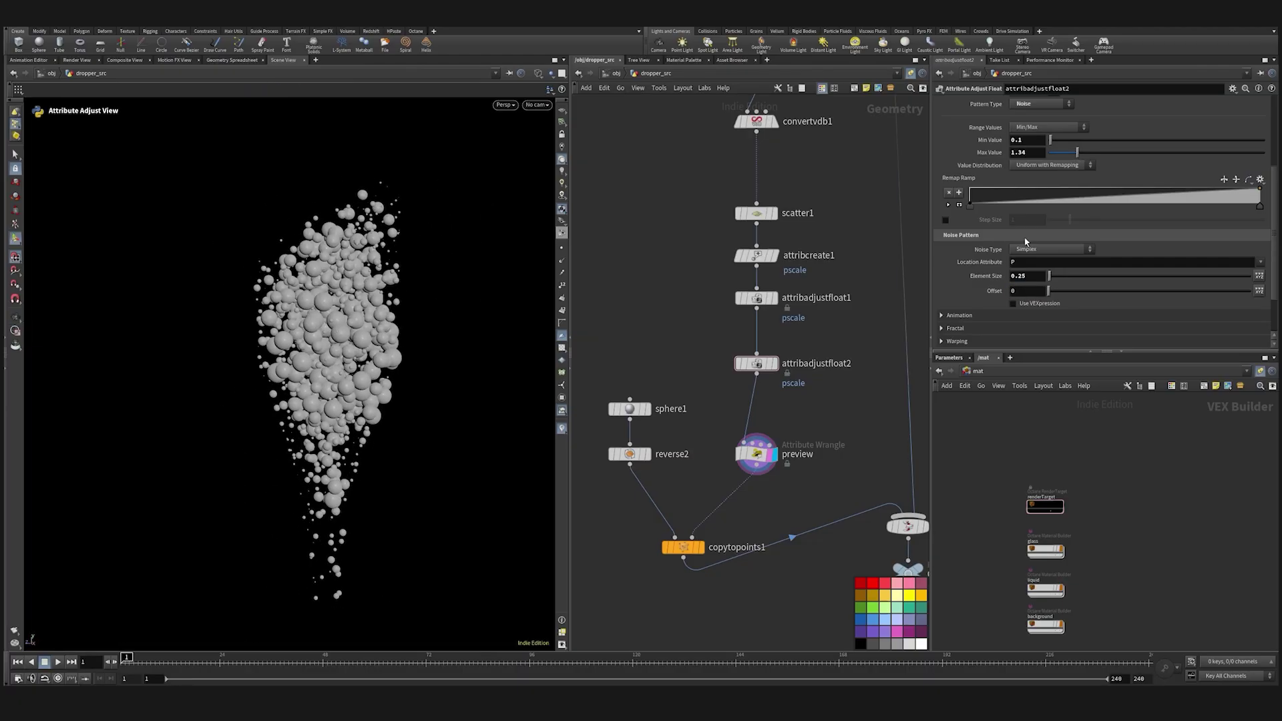
# Add a Remesh Bubbles node below the network and wire the preview wrangle's output into its first input.
pyautogui.moveTo(761, 620); pyautogui.dragTo(753, 525, button='middle')
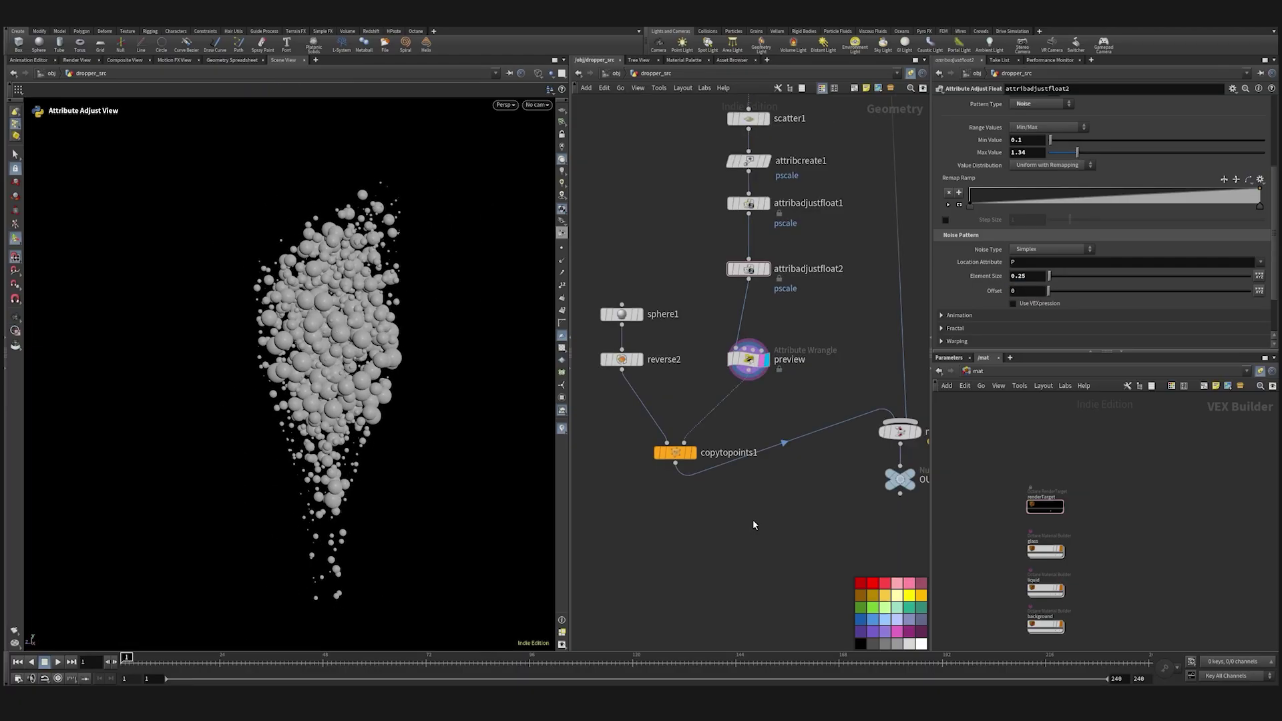
pyautogui.press('Tab')
pyautogui.write('reme')
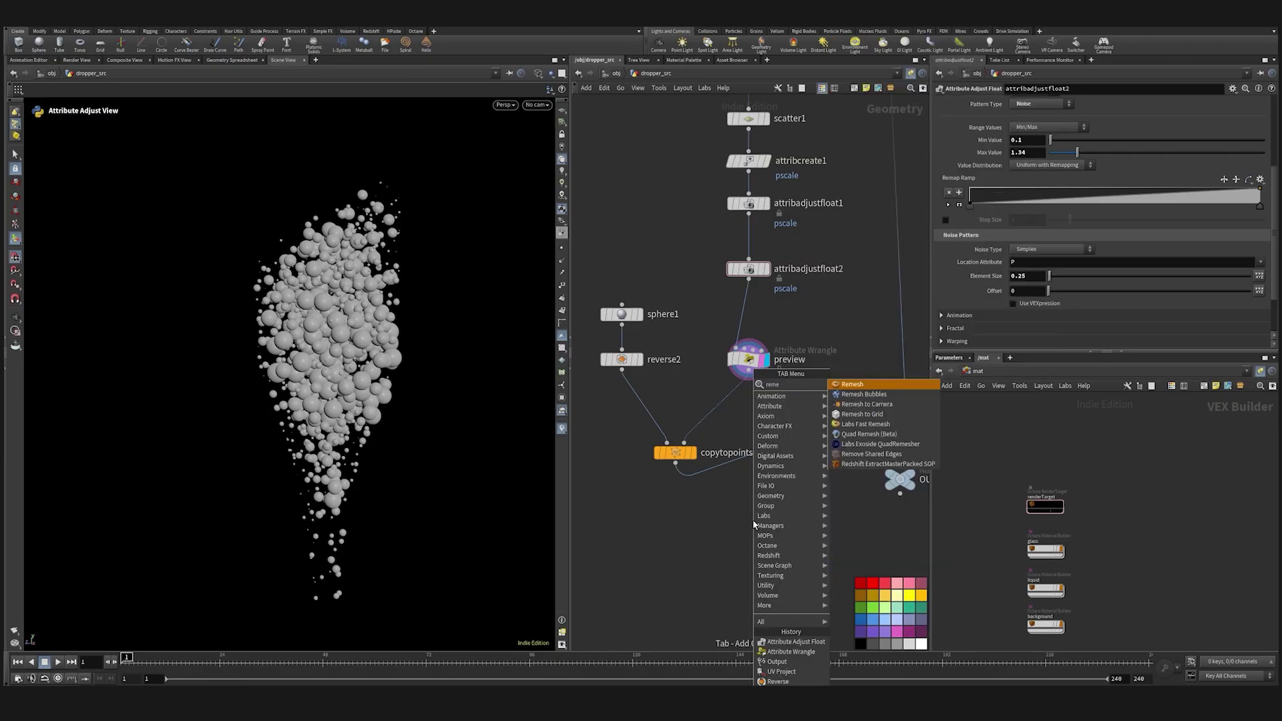
pyautogui.press('Return')
pyautogui.click(764, 522)
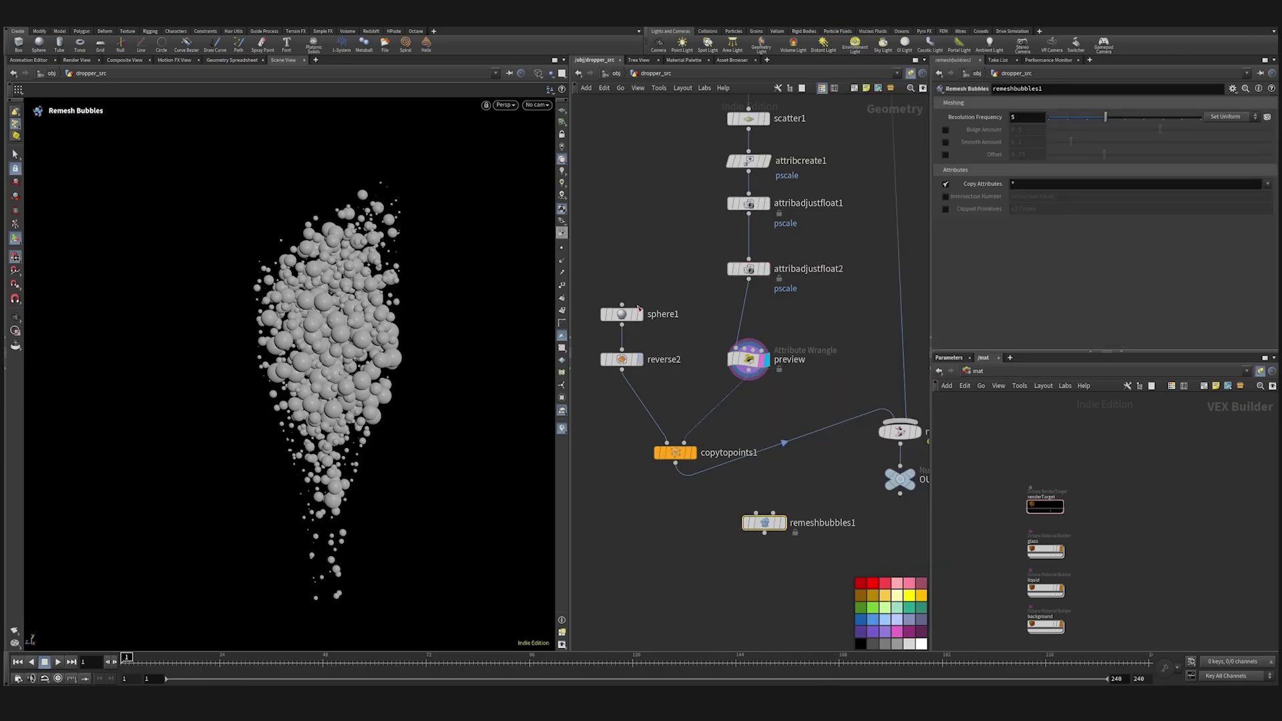
pyautogui.moveTo(748, 380); pyautogui.dragTo(765, 515)
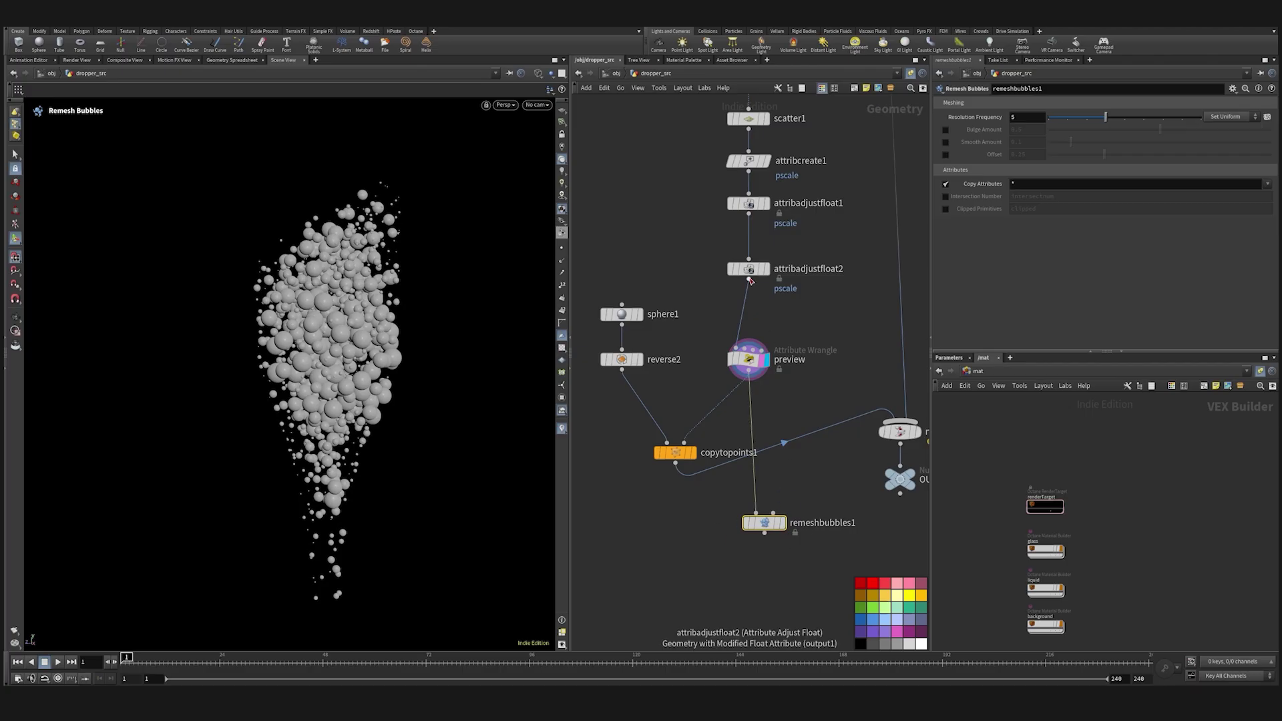
# Display the Remesh Bubbles output and examine the bubble meshes up close.
pyautogui.click(782, 523)
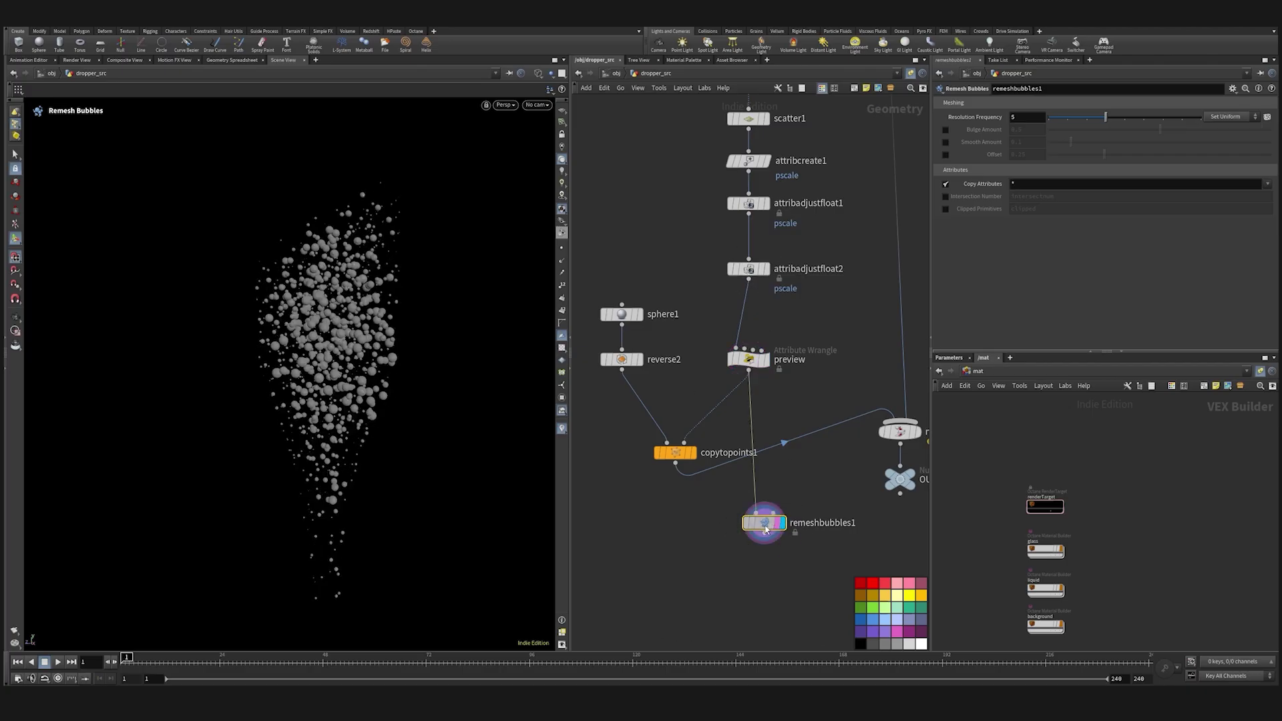
pyautogui.press('Escape')
pyautogui.moveTo(377, 270); pyautogui.dragTo(423, 304)
pyautogui.scroll(3, 324, 293)
pyautogui.moveTo(325, 293); pyautogui.dragTo(274, 329)
pyautogui.scroll(6, 331, 318)
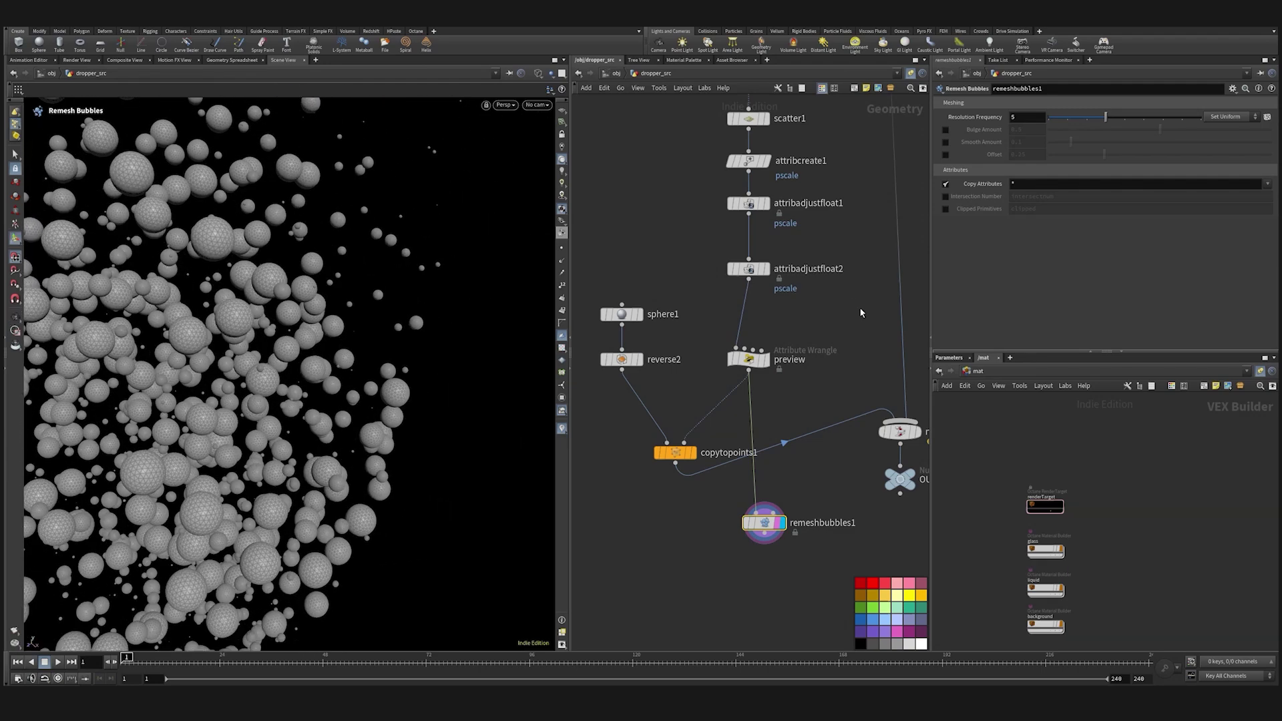
# Move the preview wrangle aside and wire attribadjustfloat2's output directly into the first input of remeshbubbles1, keeping remeshbubbles1 displayed.
pyautogui.click(768, 361)
pyautogui.click(751, 370)
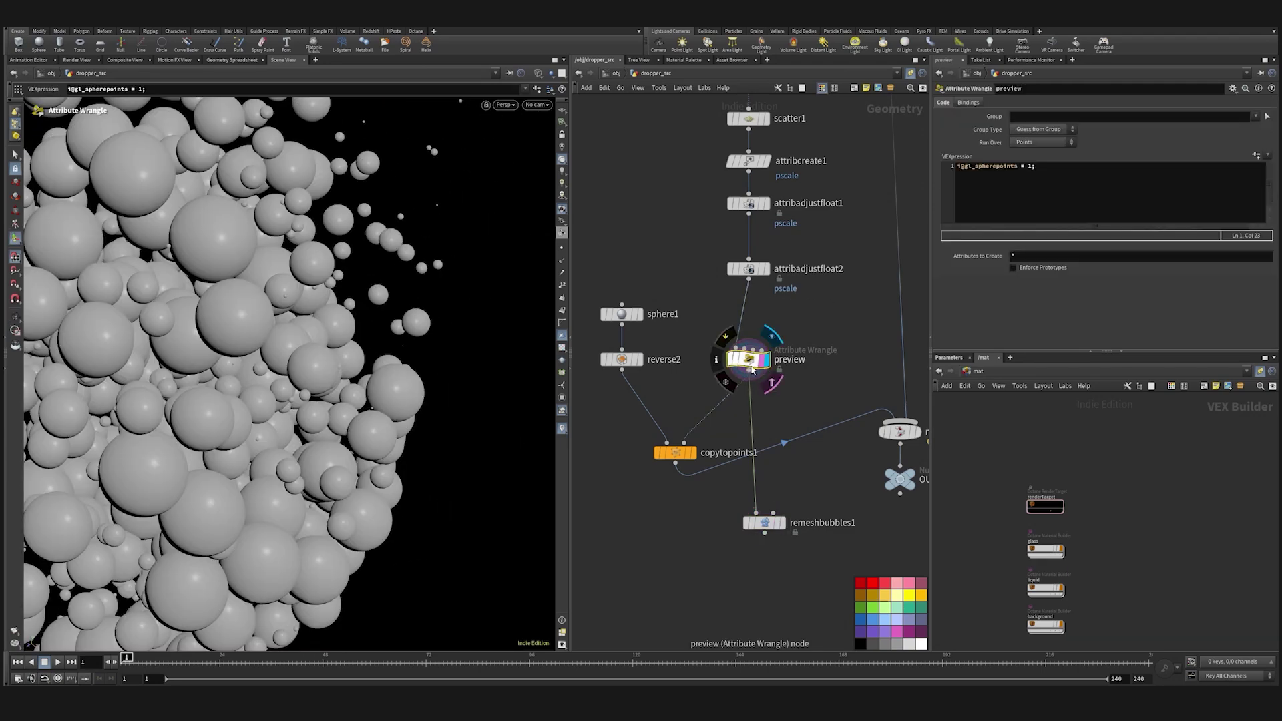
pyautogui.moveTo(752, 371); pyautogui.dragTo(718, 371)
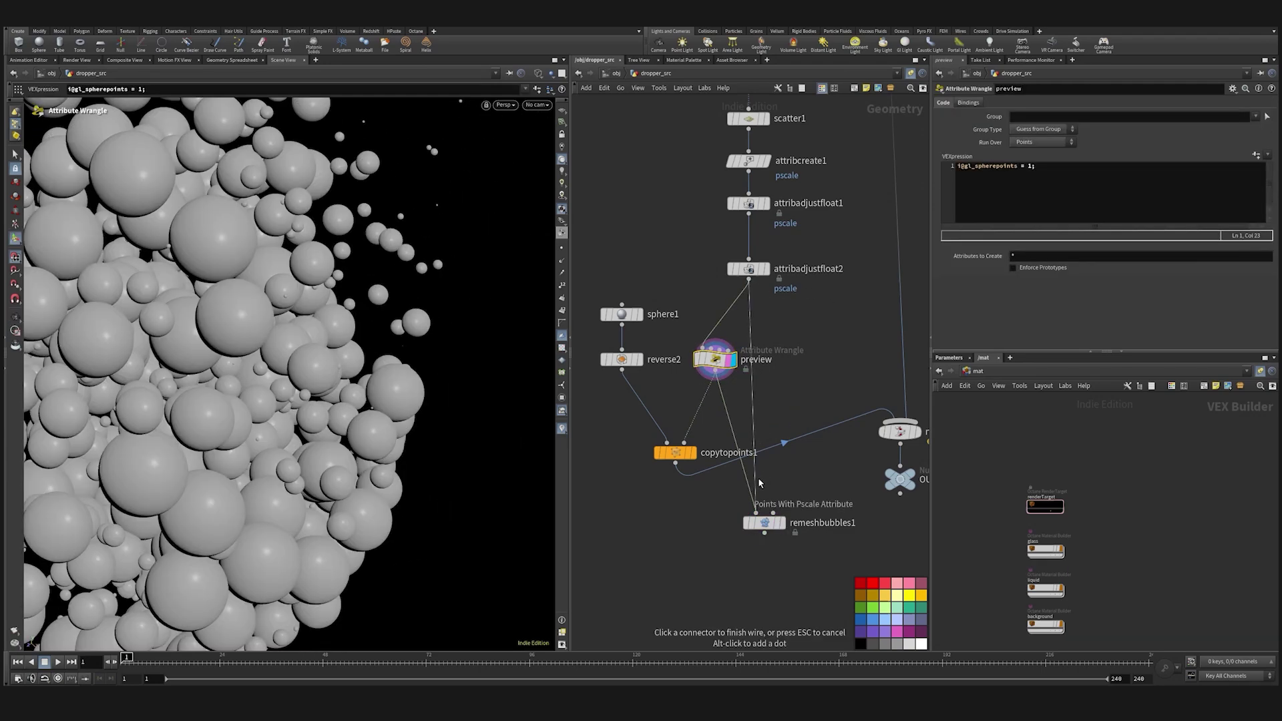
pyautogui.click(783, 525)
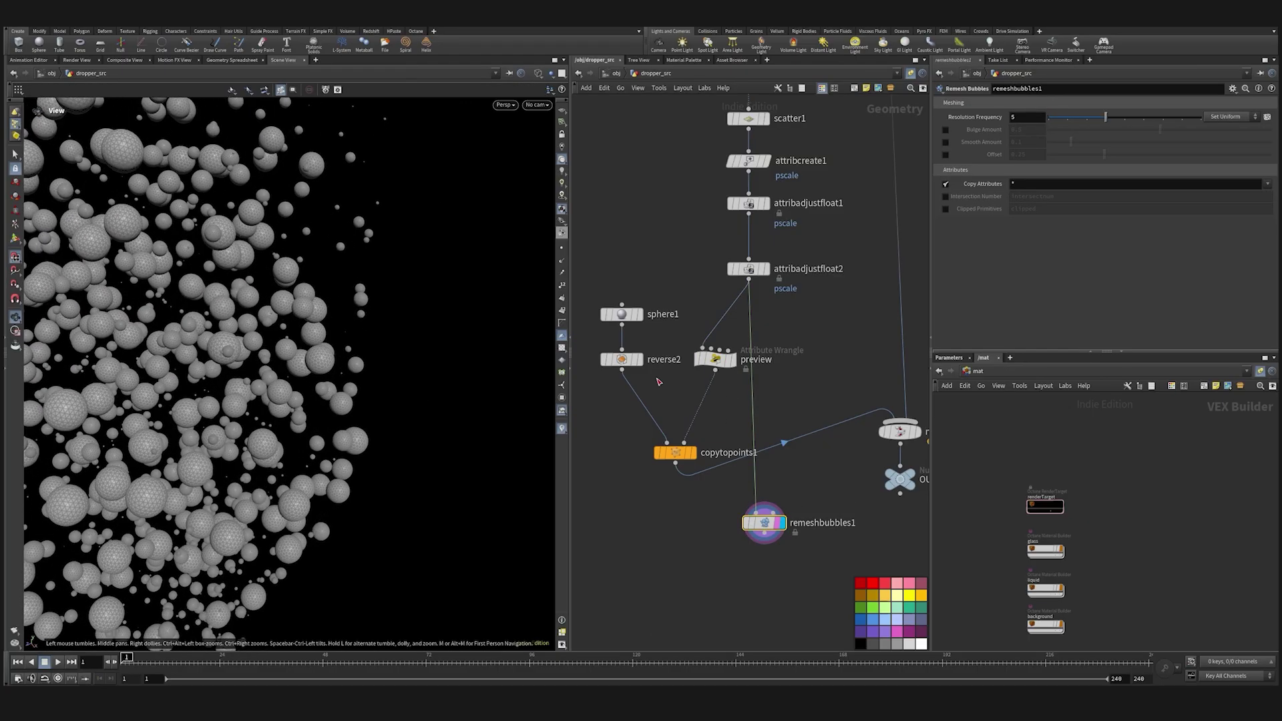
# Insert an Attribute Adjust Float node for pscale on the wire between attribadjustfloat2 and remeshbubbles1.
pyautogui.press('Tab')
pyautogui.write('at ad')
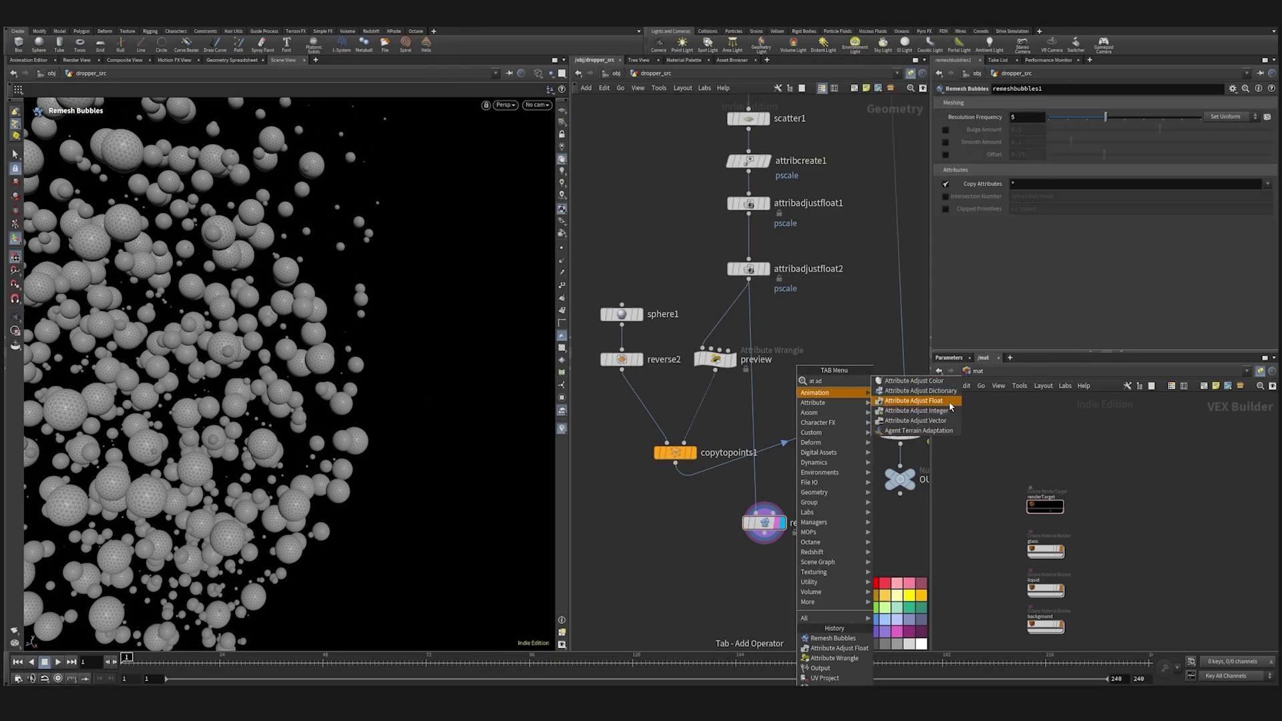
pyautogui.click(948, 400)
pyautogui.click(749, 395)
pyautogui.moveTo(759, 403); pyautogui.dragTo(765, 403)
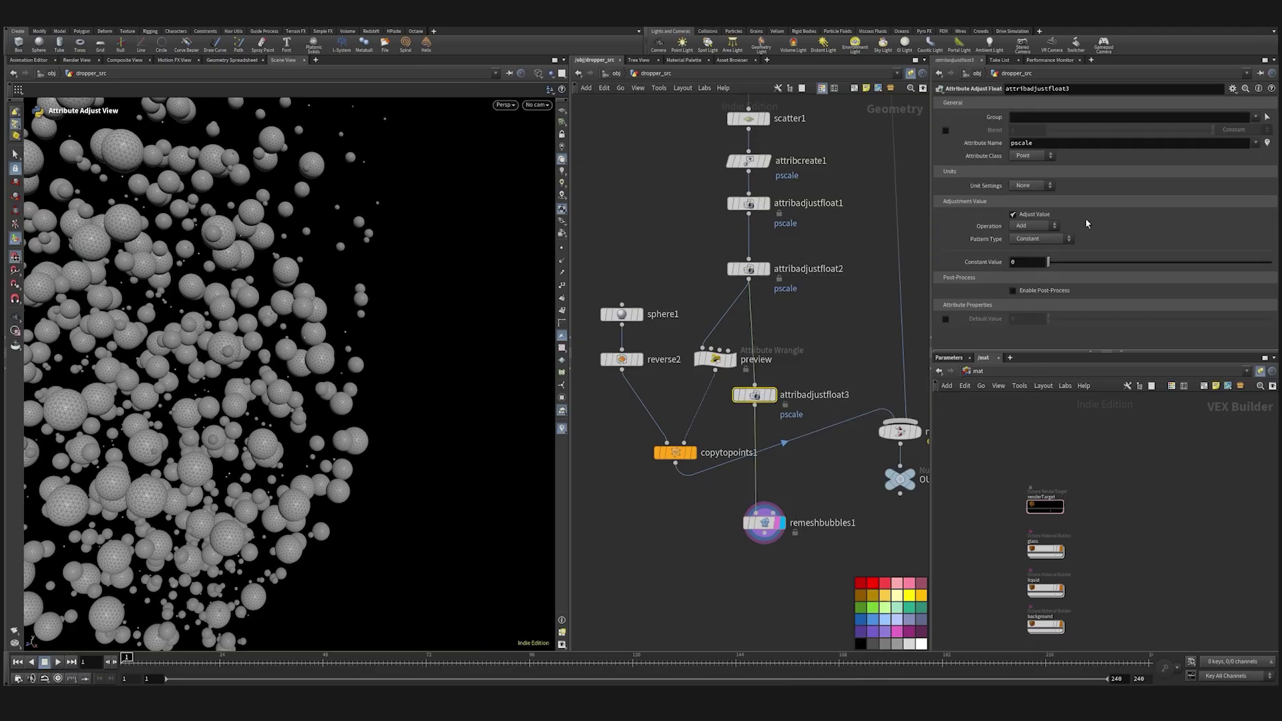
# Set attribadjustfloat3's operation to Multiply with a constant value of 2.
pyautogui.click(1035, 226)
pyautogui.click(1032, 277)
pyautogui.write('2')
pyautogui.press('Return')
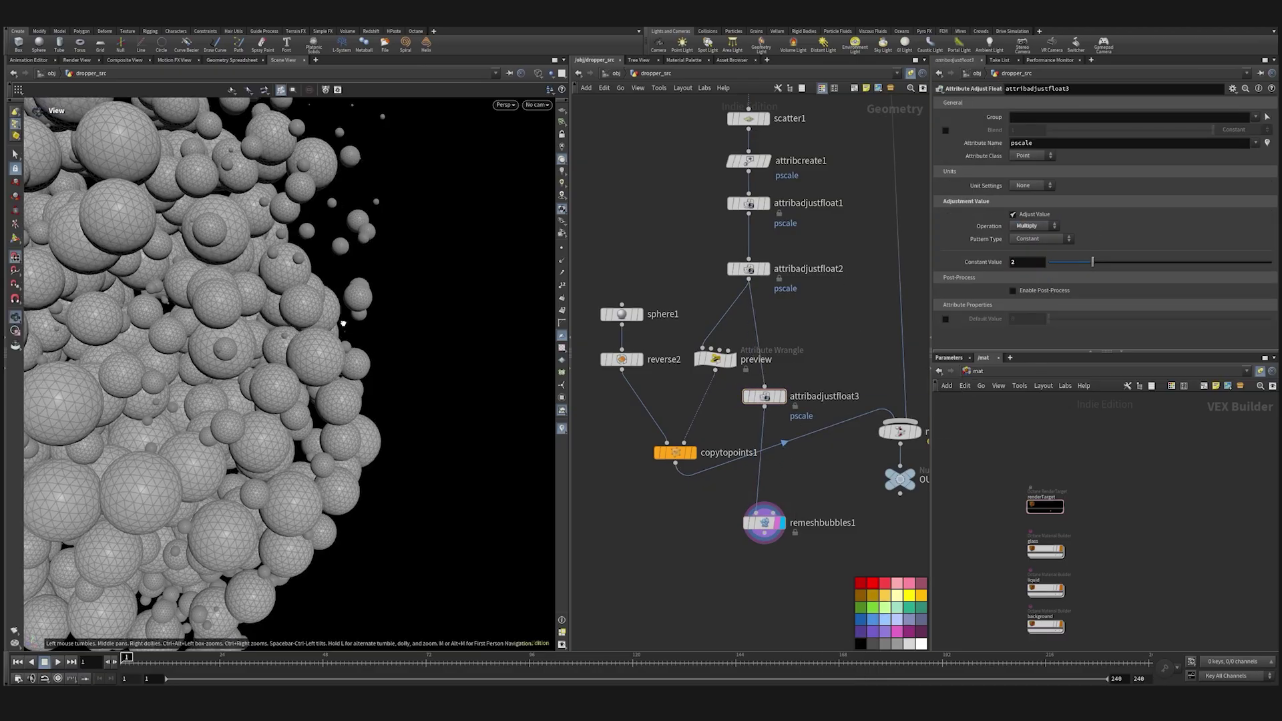
pyautogui.keyDown('alt'); pyautogui.moveTo(343, 323); pyautogui.dragTo(396, 279); pyautogui.keyUp('alt')
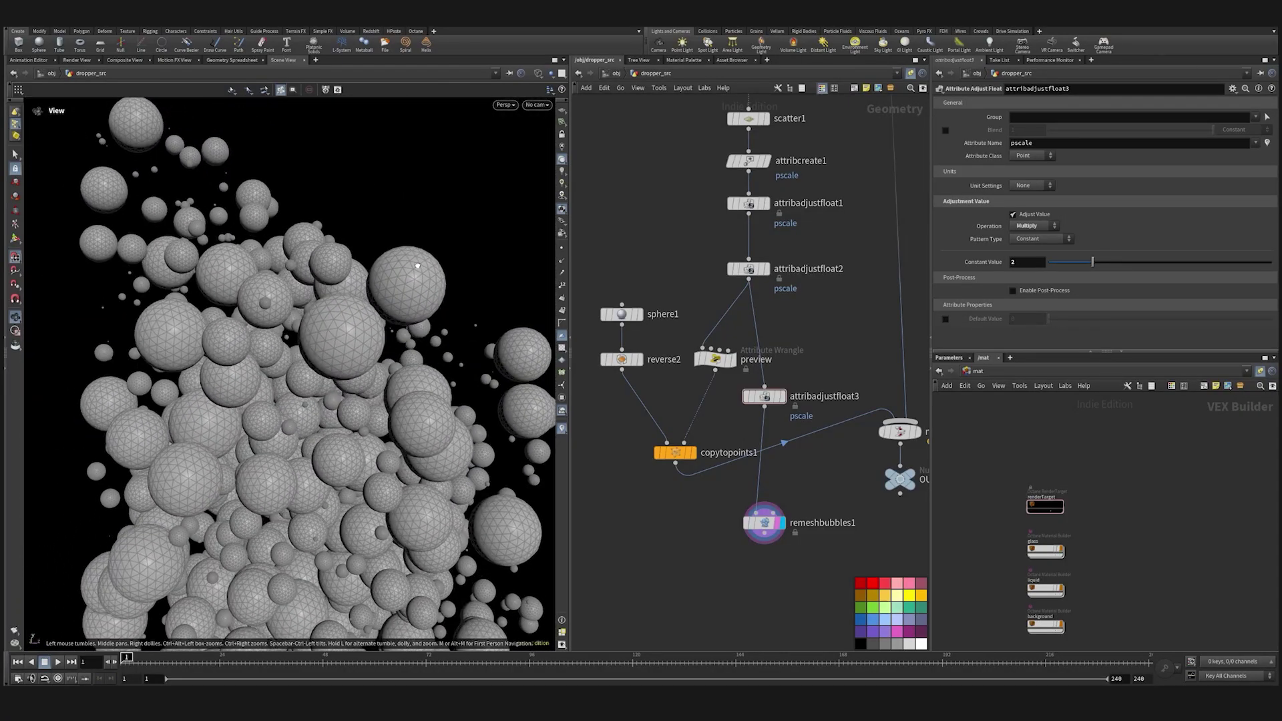
# Enable Bulge Amount at 0.5 on remeshbubbles1 and inspect where the bubbles meet.
pyautogui.click(761, 523)
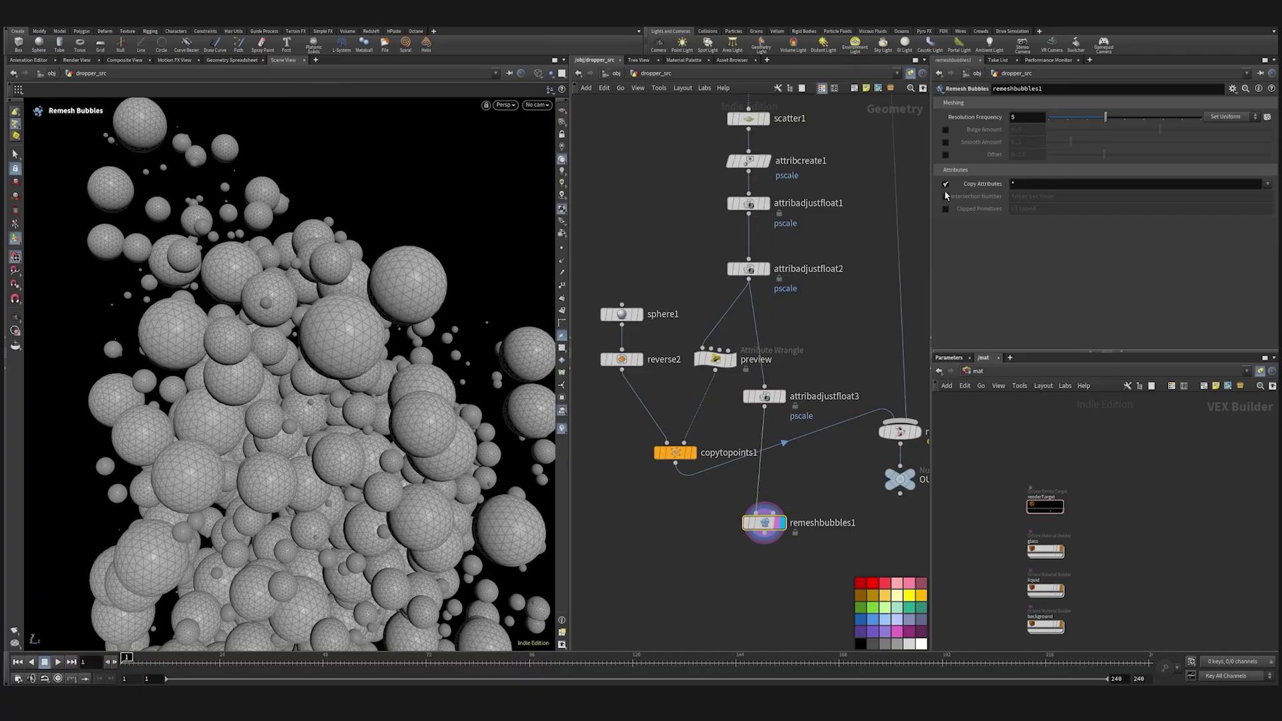
pyautogui.click(945, 131)
pyautogui.press('Escape')
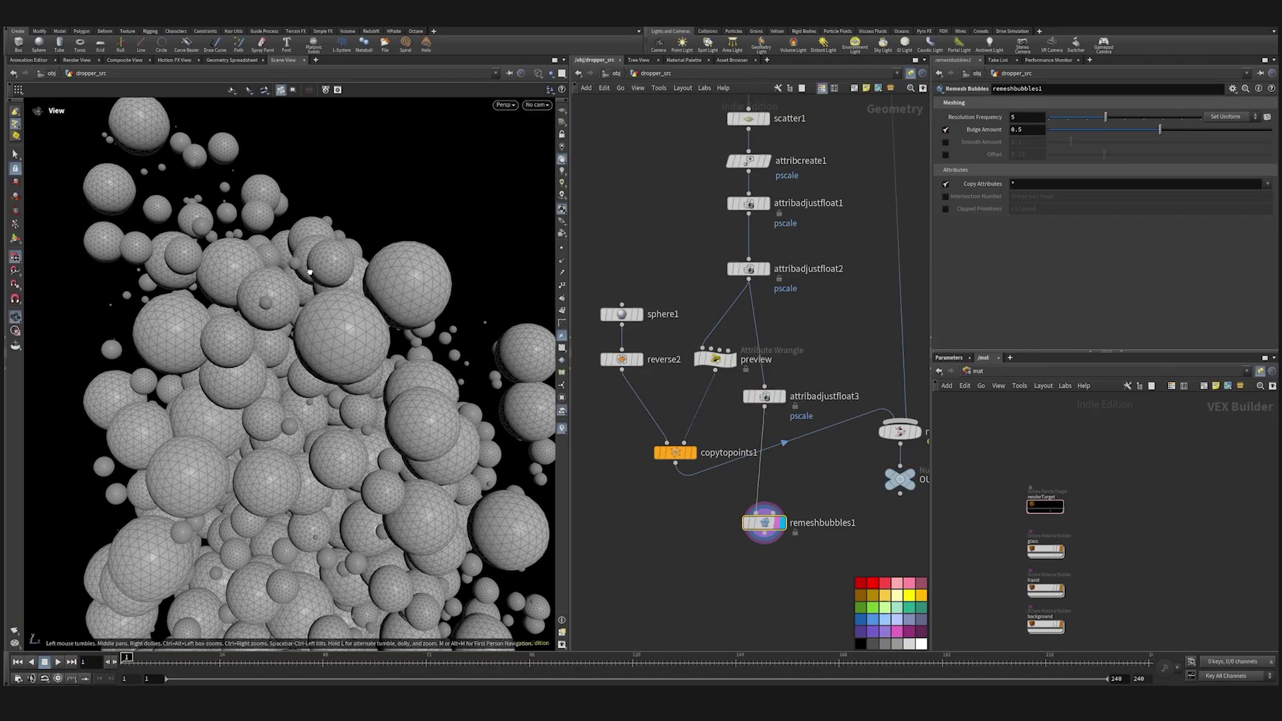
pyautogui.moveTo(289, 270); pyautogui.dragTo(380, 298, button='right')
pyautogui.moveTo(380, 298); pyautogui.dragTo(323, 333)
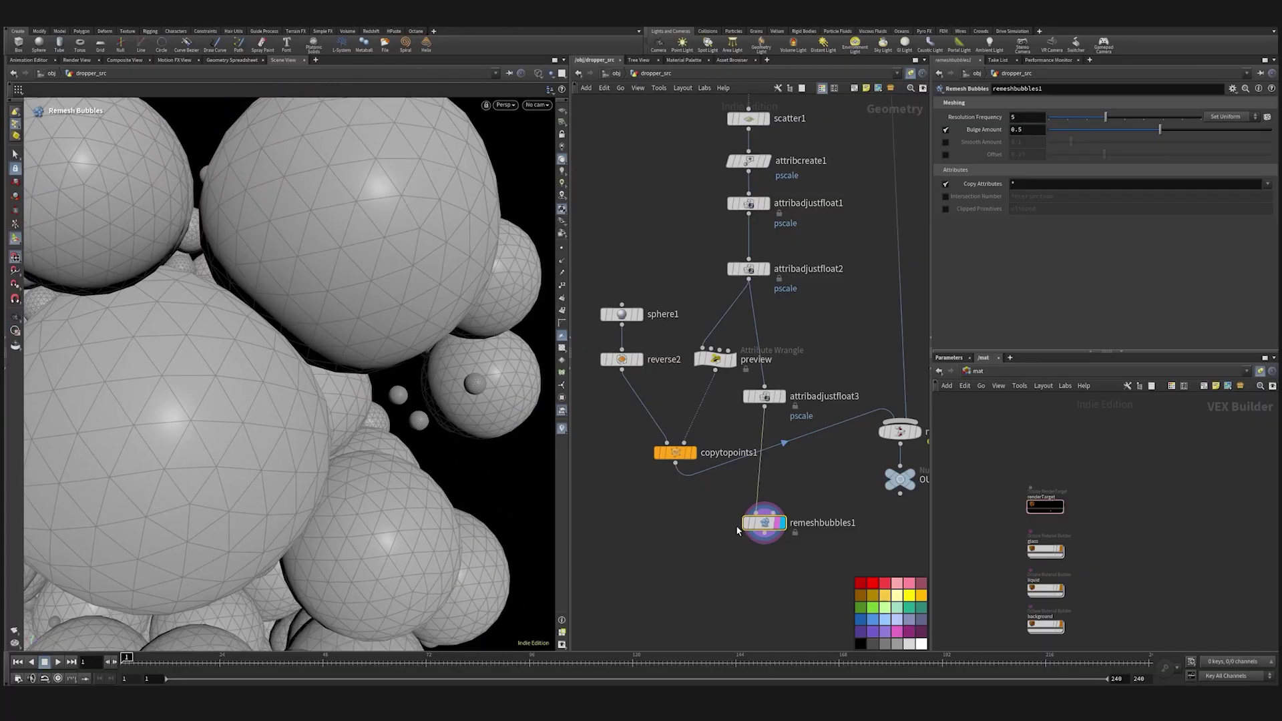
# Toggle the bypass of remeshbubbles1 on and off, then examine the whole bubble cloud.
pyautogui.click(747, 522)
pyautogui.click(747, 522)
pyautogui.moveTo(427, 438); pyautogui.dragTo(375, 413)
pyautogui.moveTo(375, 413); pyautogui.dragTo(240, 332, button='right')
pyautogui.moveTo(239, 332); pyautogui.dragTo(478, 446)
# Move merge1 and OUT_dropperLiquid lower and feed remeshbubbles1 into merge1 in place of copytopoints1.
pyautogui.moveTo(761, 579); pyautogui.dragTo(685, 510, button='middle')
pyautogui.scroll(-3, 684, 510)
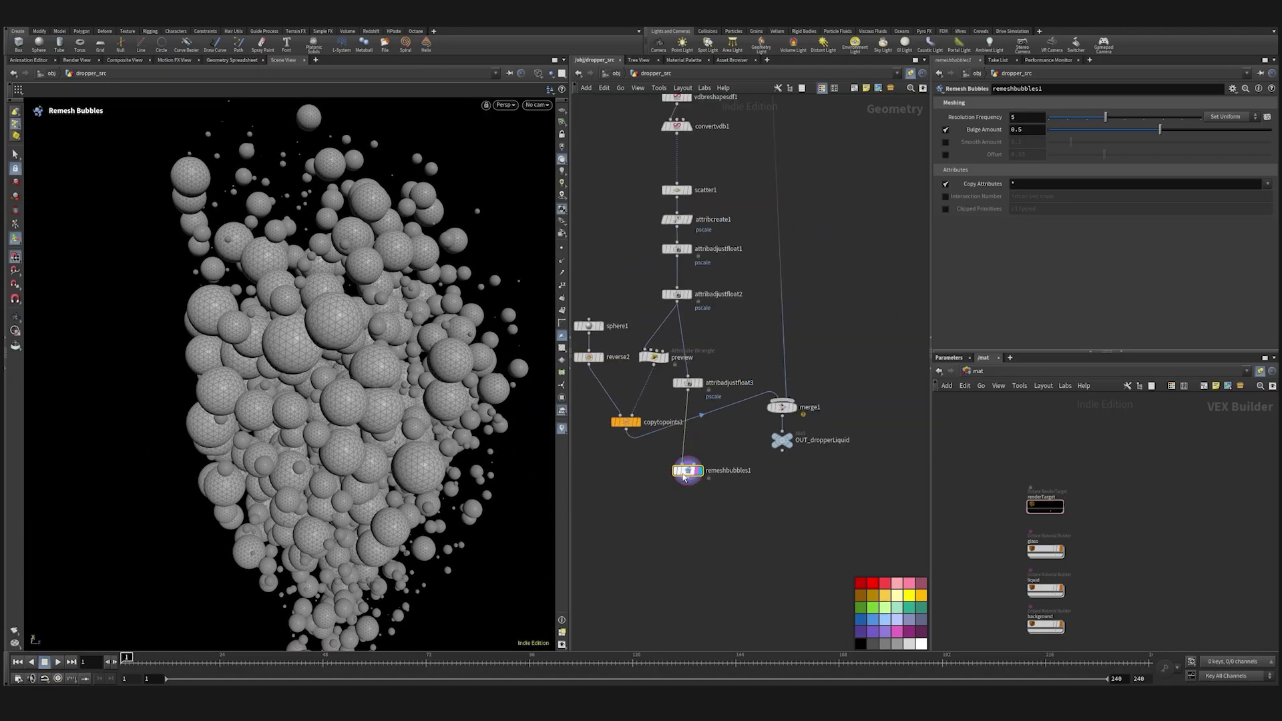
pyautogui.moveTo(688, 472); pyautogui.dragTo(699, 456)
pyautogui.moveTo(768, 395); pyautogui.dragTo(777, 510)
pyautogui.click(709, 532)
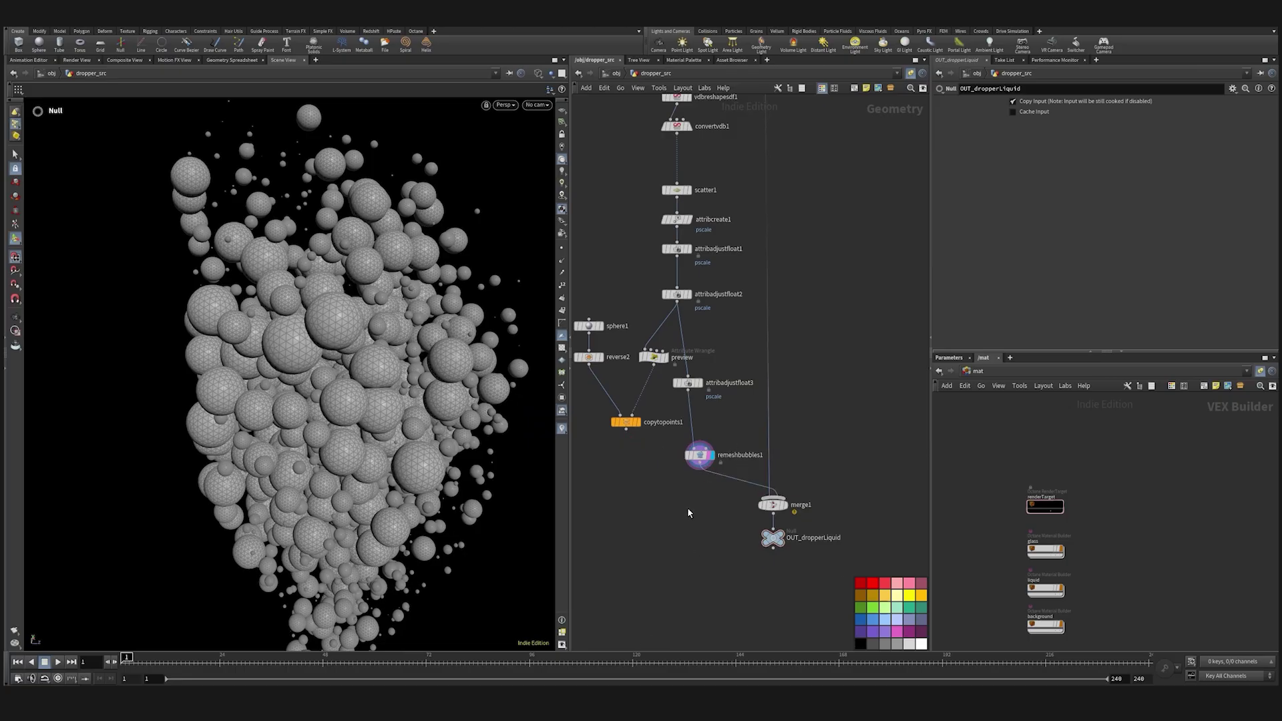
# Insert a Reverse node on the wire between remeshbubbles1 and merge1.
pyautogui.press('Tab')
pyautogui.write('rev')
pyautogui.click(794, 388)
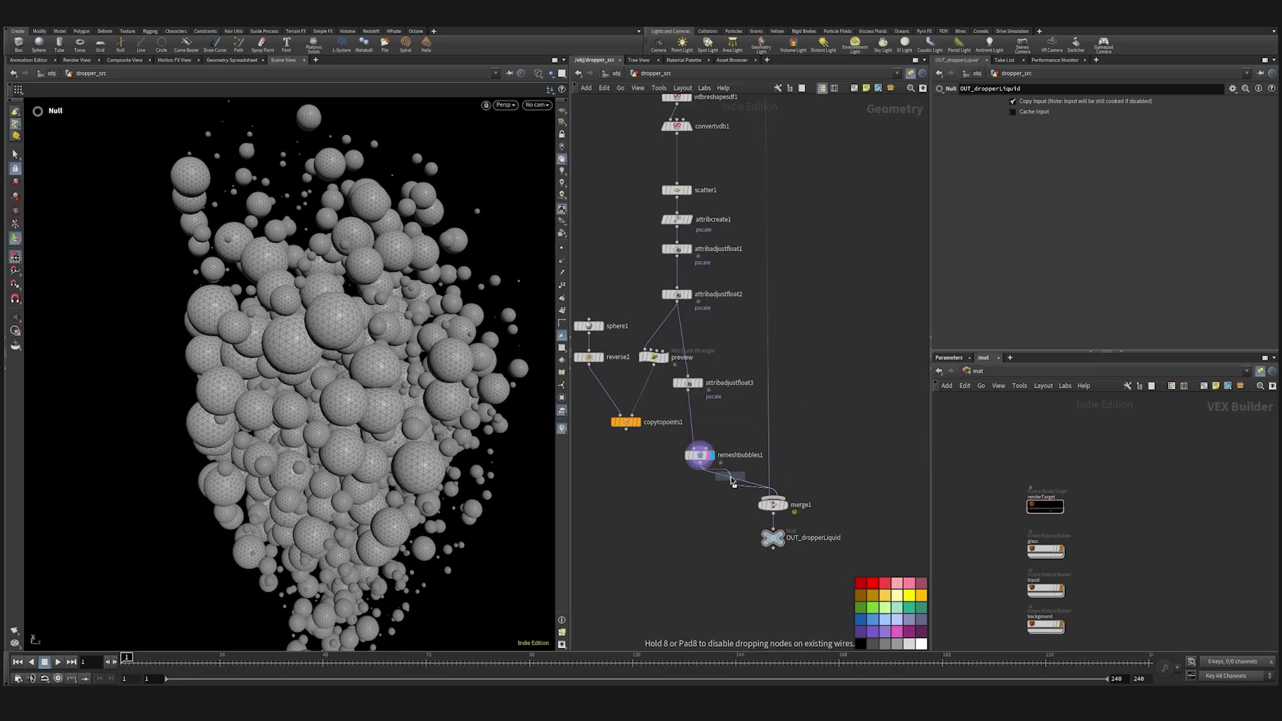
pyautogui.click(730, 478)
# Render the dropper with its remeshed bubbles in the Octane render view, then minimise that window.
pyautogui.click(857, 538)
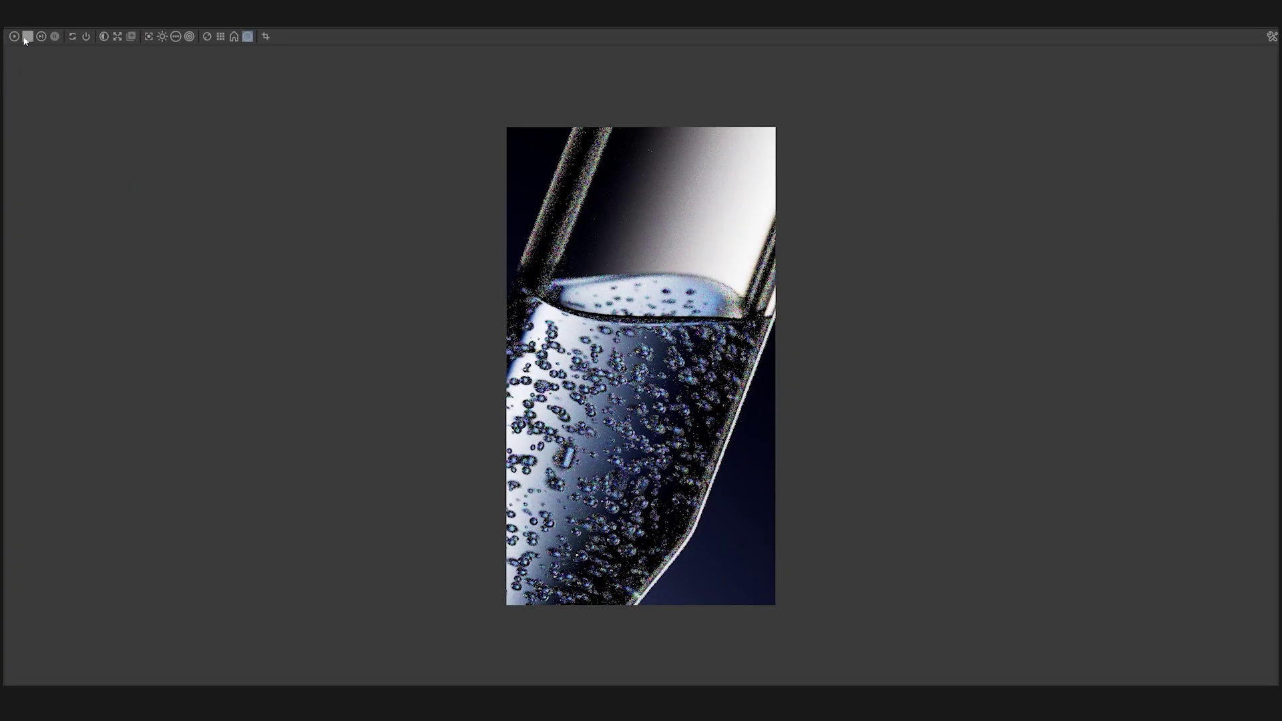
pyautogui.click(27, 37)
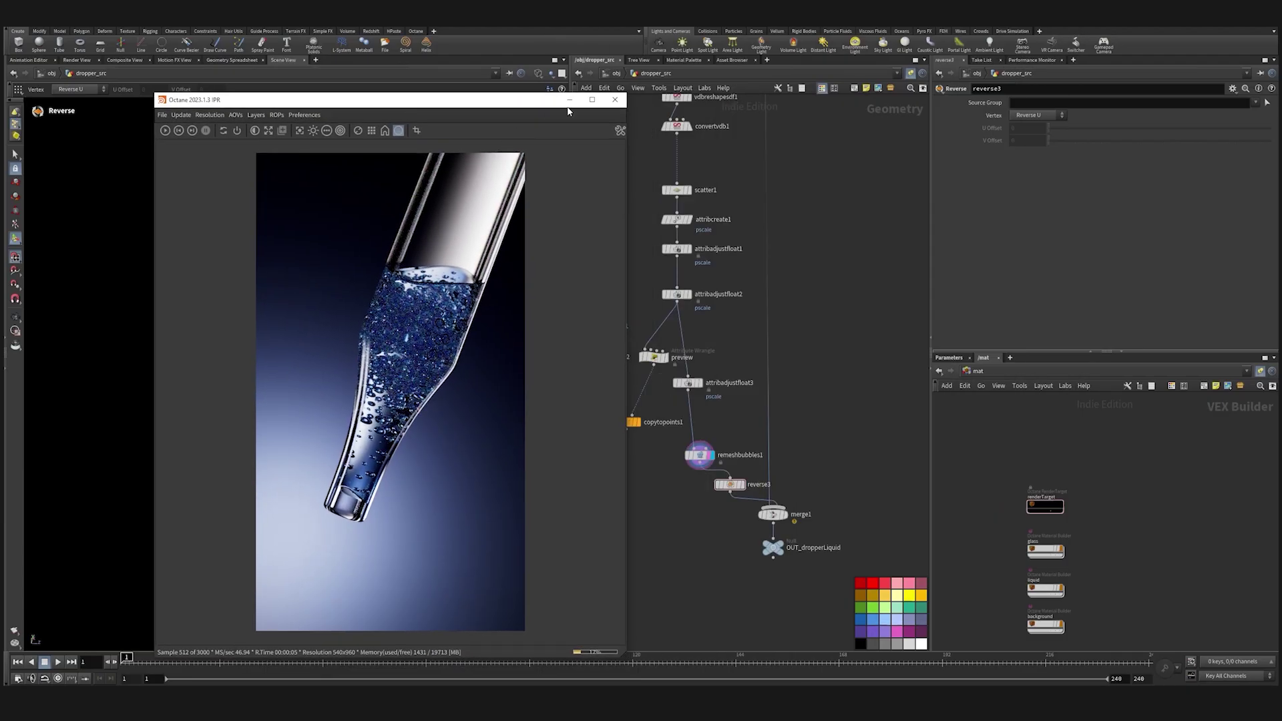
pyautogui.click(569, 100)
# Space out the bubble nodes, then delete attribadjustfloat3 and remeshbubbles1 from the network.
pyautogui.keyDown('alt'); pyautogui.moveTo(267, 394); pyautogui.dragTo(301, 374); pyautogui.keyUp('alt')
pyautogui.moveTo(719, 307); pyautogui.dragTo(890, 327, button='middle')
pyautogui.scroll(2, 732, 343)
pyautogui.moveTo(667, 327); pyautogui.dragTo(639, 522)
pyautogui.moveTo(861, 547); pyautogui.dragTo(828, 542)
pyautogui.moveTo(828, 542); pyautogui.dragTo(754, 483, button='middle')
pyautogui.moveTo(754, 481); pyautogui.dragTo(770, 443)
pyautogui.moveTo(386, 421)
pyautogui.keyDown('alt'); pyautogui.mouseDown()
pyautogui.moveTo(381, 380)
pyautogui.moveTo(387, 404)
pyautogui.mouseUp(); pyautogui.keyUp('alt')
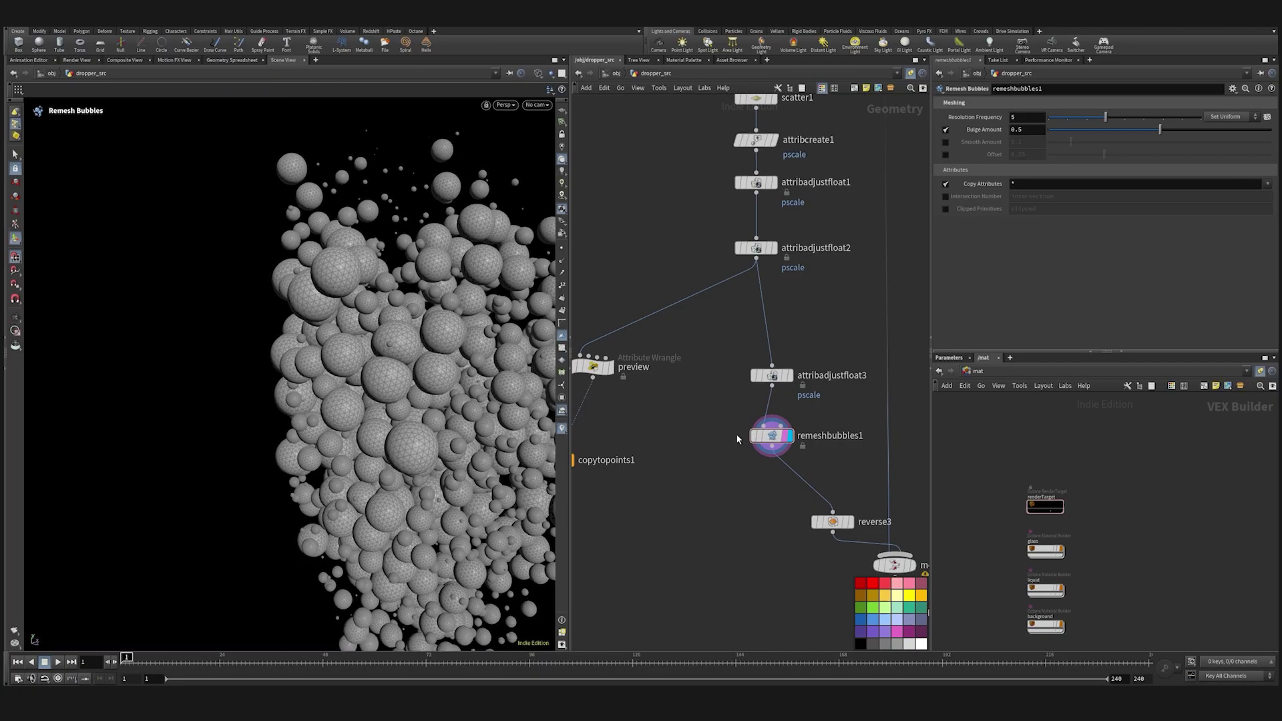
pyautogui.moveTo(734, 354); pyautogui.dragTo(777, 510)
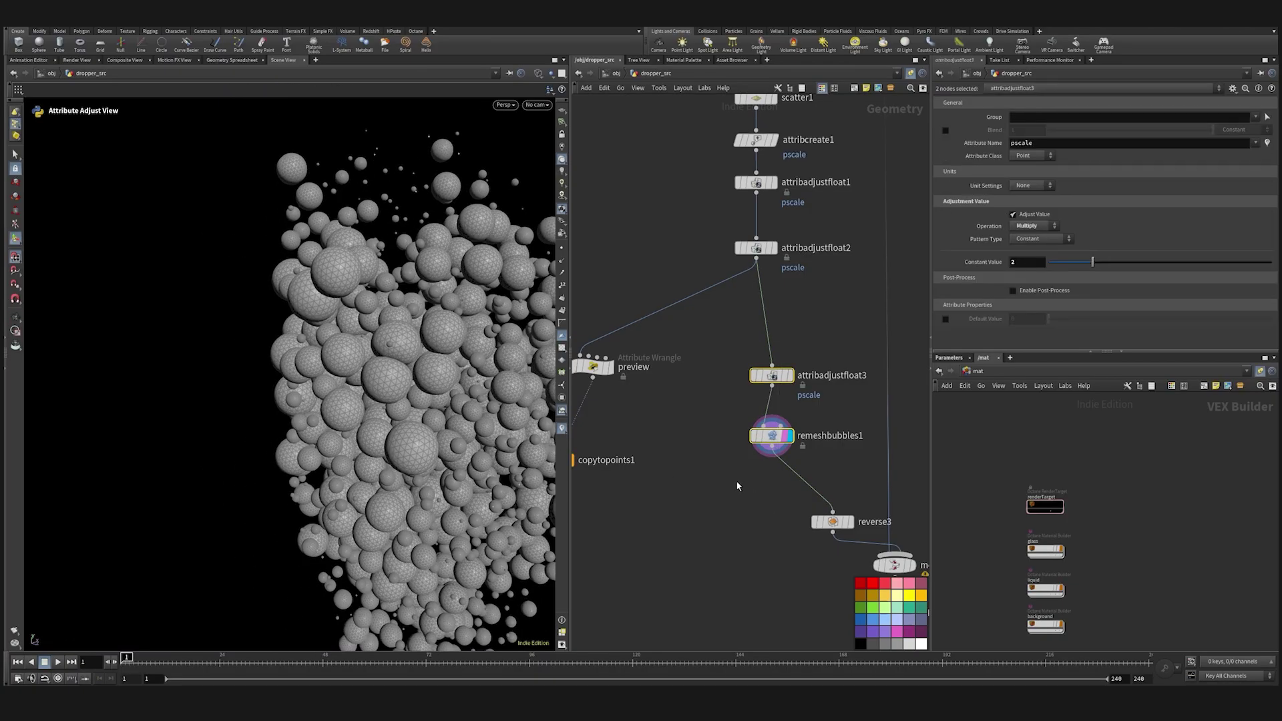
pyautogui.press('Delete')
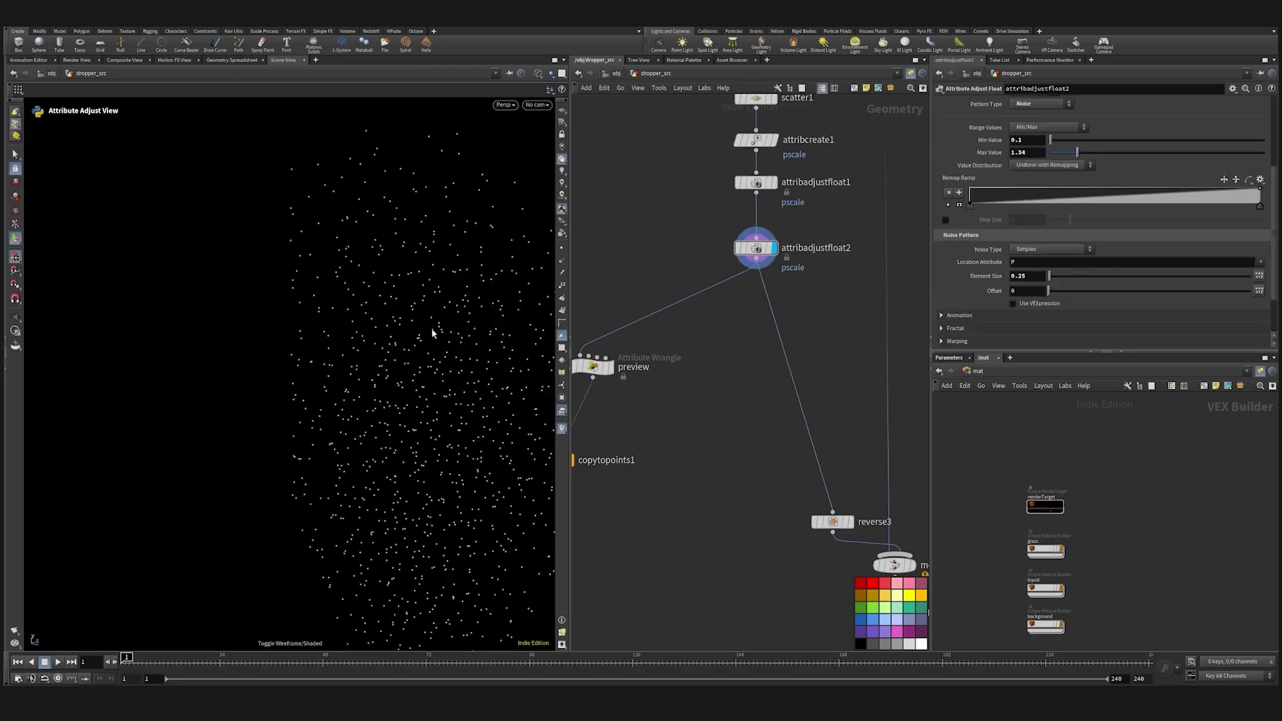
# Display the preview wrangle and set scatter1's Force Total Count to 200.
pyautogui.moveTo(594, 367); pyautogui.dragTo(699, 371)
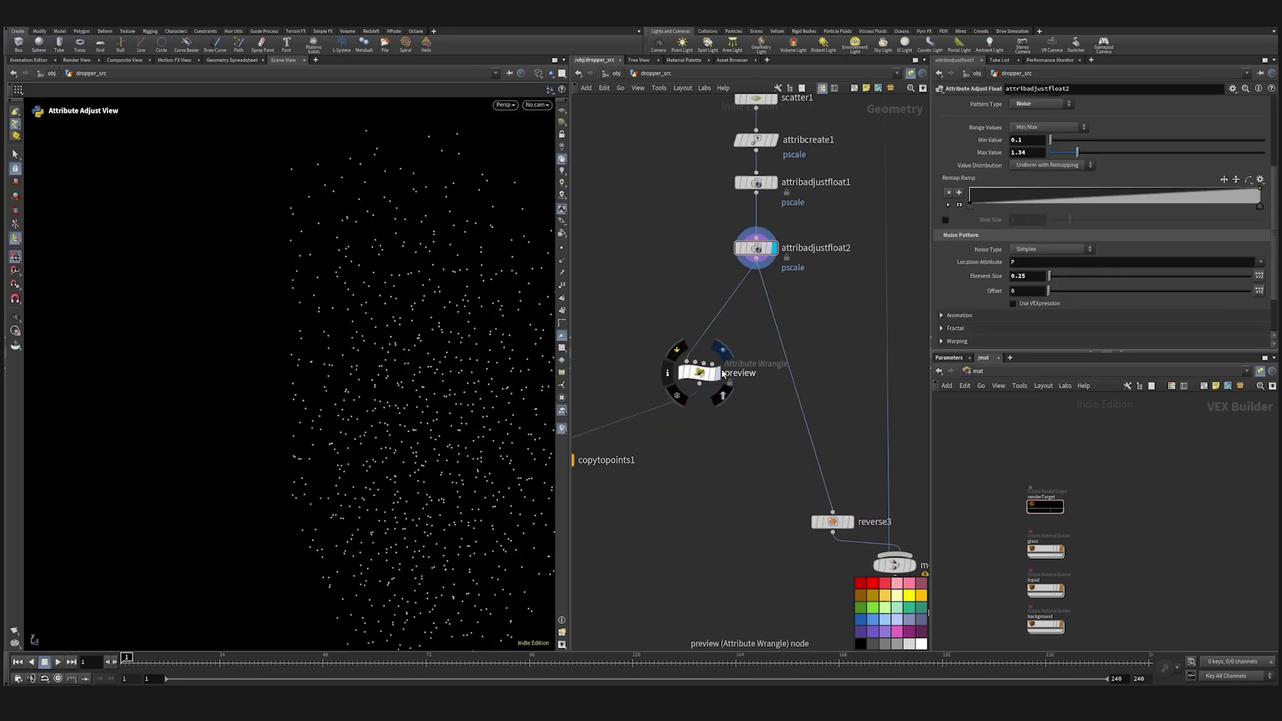
pyautogui.click(717, 372)
pyautogui.keyDown('alt'); pyautogui.moveTo(360, 303); pyautogui.dragTo(380, 301); pyautogui.keyUp('alt')
pyautogui.moveTo(667, 289); pyautogui.dragTo(671, 520, button='middle')
pyautogui.moveTo(709, 318); pyautogui.dragTo(811, 345)
pyautogui.moveTo(1033, 152); pyautogui.dragTo(950, 200)
pyautogui.write('200')
pyautogui.click(676, 344)
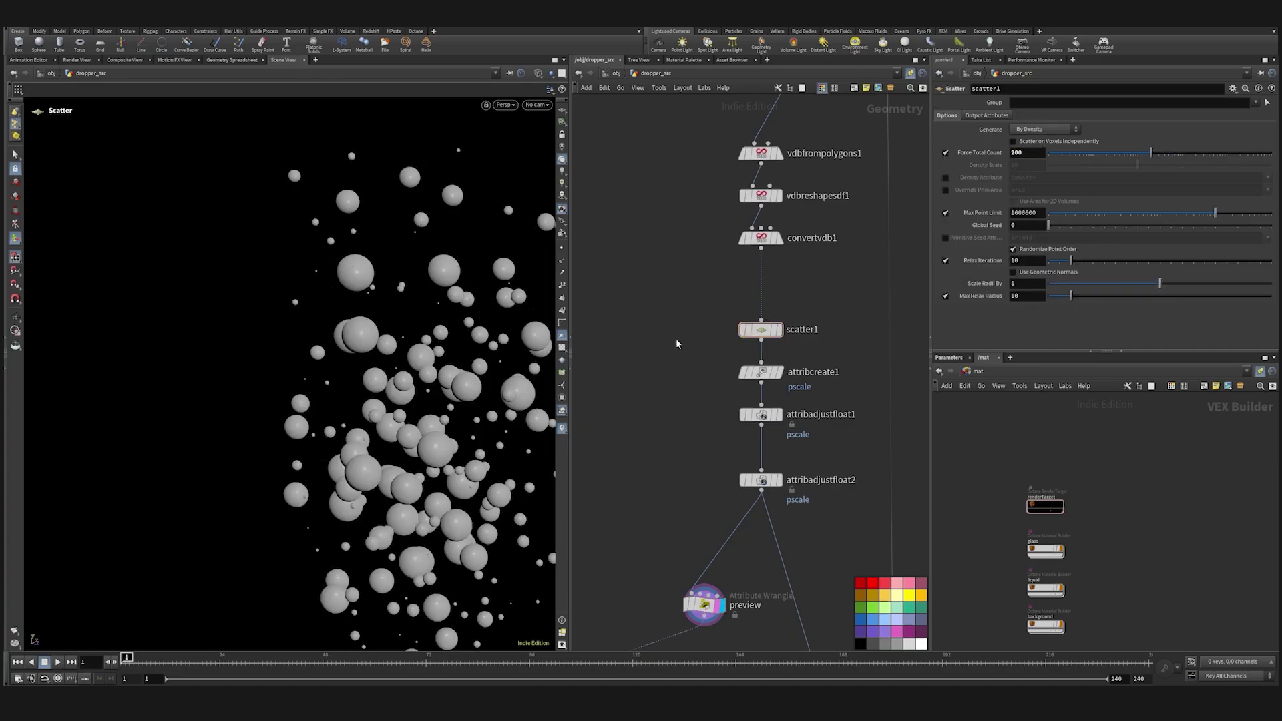
pyautogui.keyDown('alt'); pyautogui.moveTo(374, 421); pyautogui.dragTo(424, 422); pyautogui.keyUp('alt')
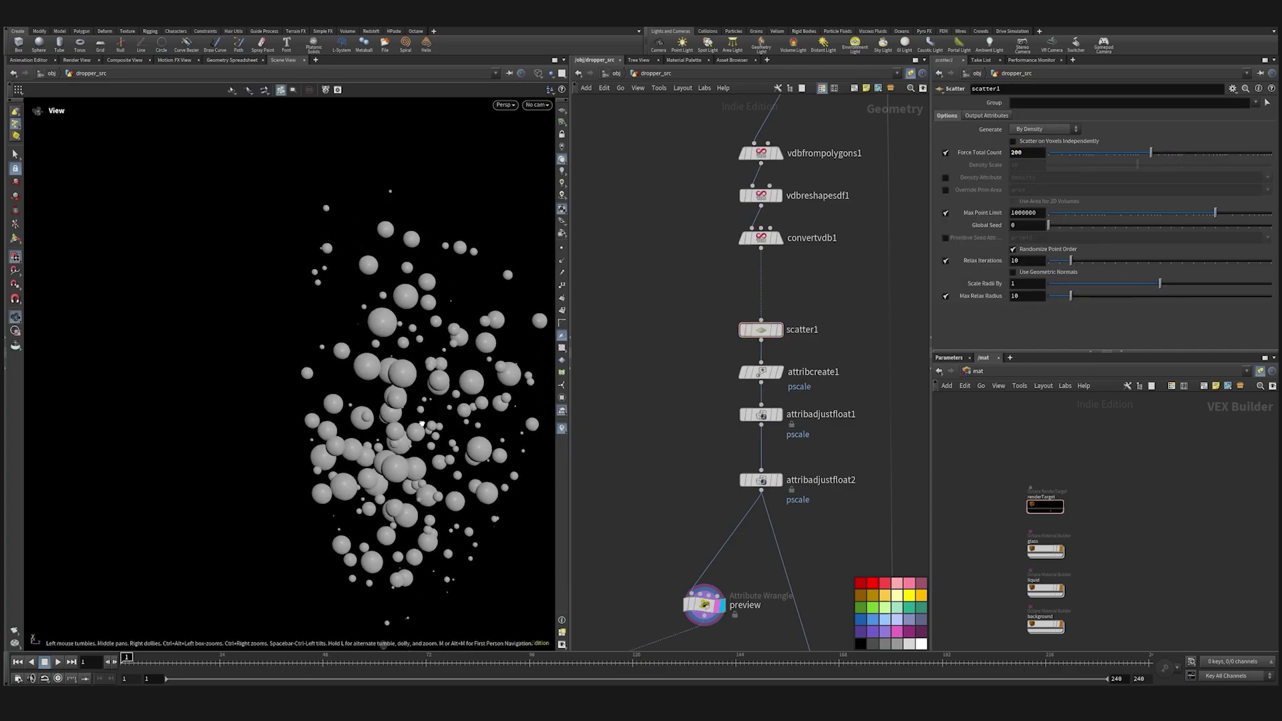
# Add a Sphere node below the preview wrangle.
pyautogui.moveTo(703, 487); pyautogui.dragTo(754, 265, button='middle')
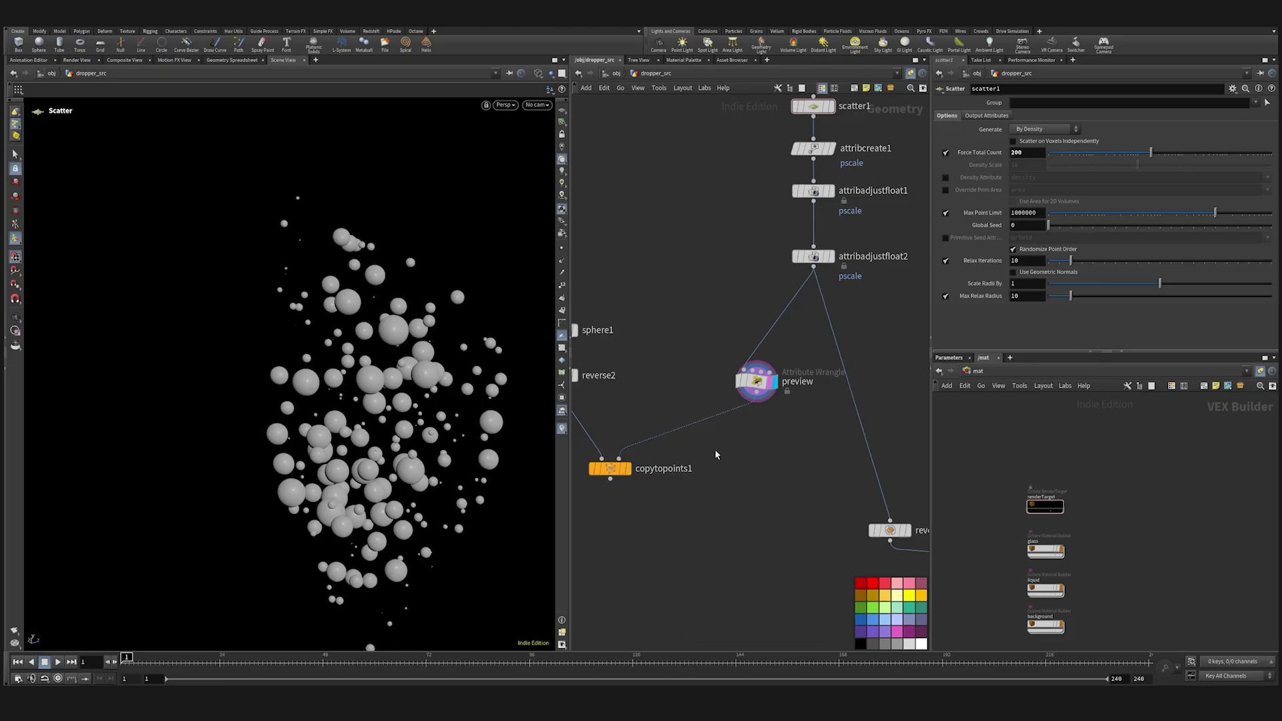
pyautogui.press('Tab')
pyautogui.write('spher')
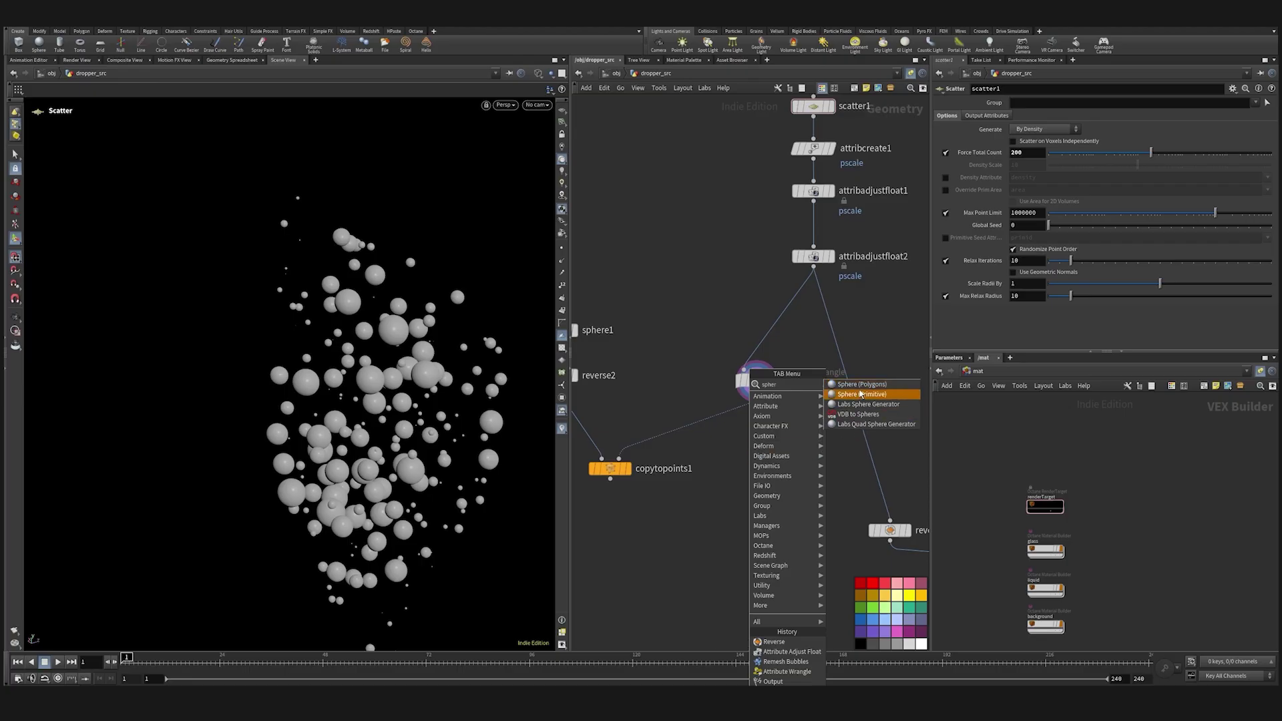
pyautogui.press('Return')
pyautogui.click(756, 470)
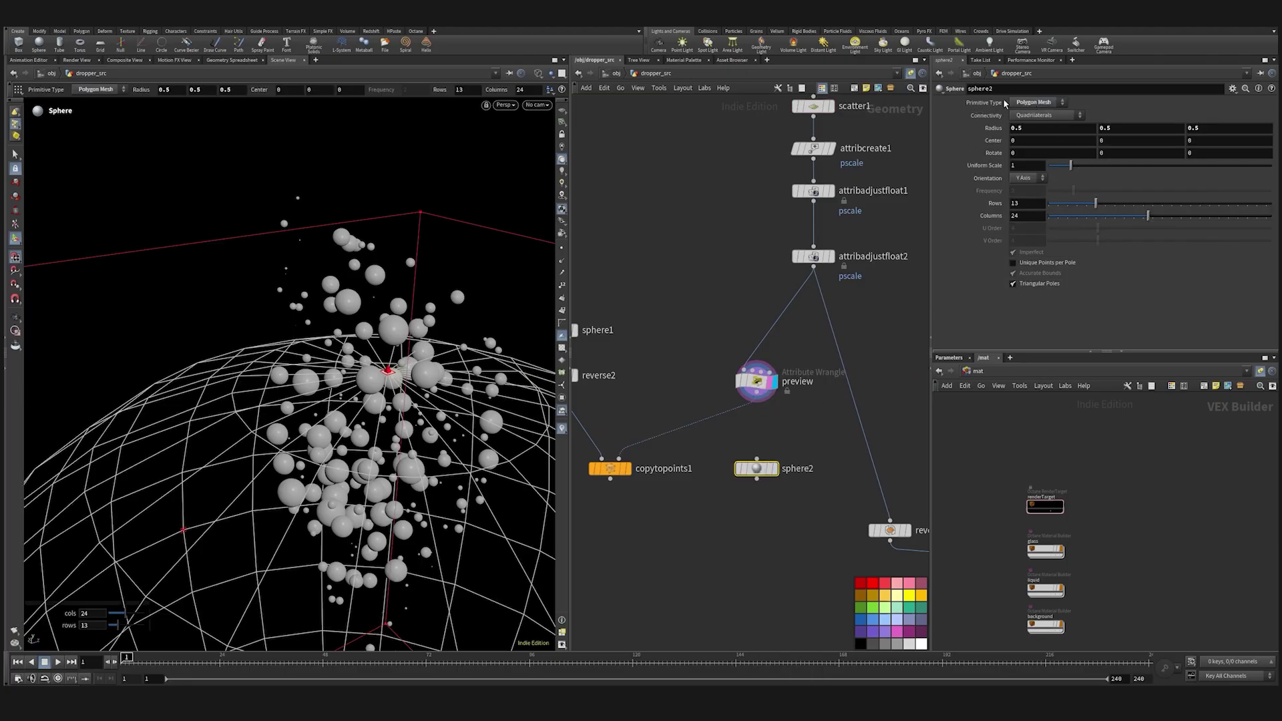
# Set the new sphere's primitive type to Polygon with frequency 5 and uniform scale 0.31.
pyautogui.click(1038, 104)
pyautogui.click(1033, 124)
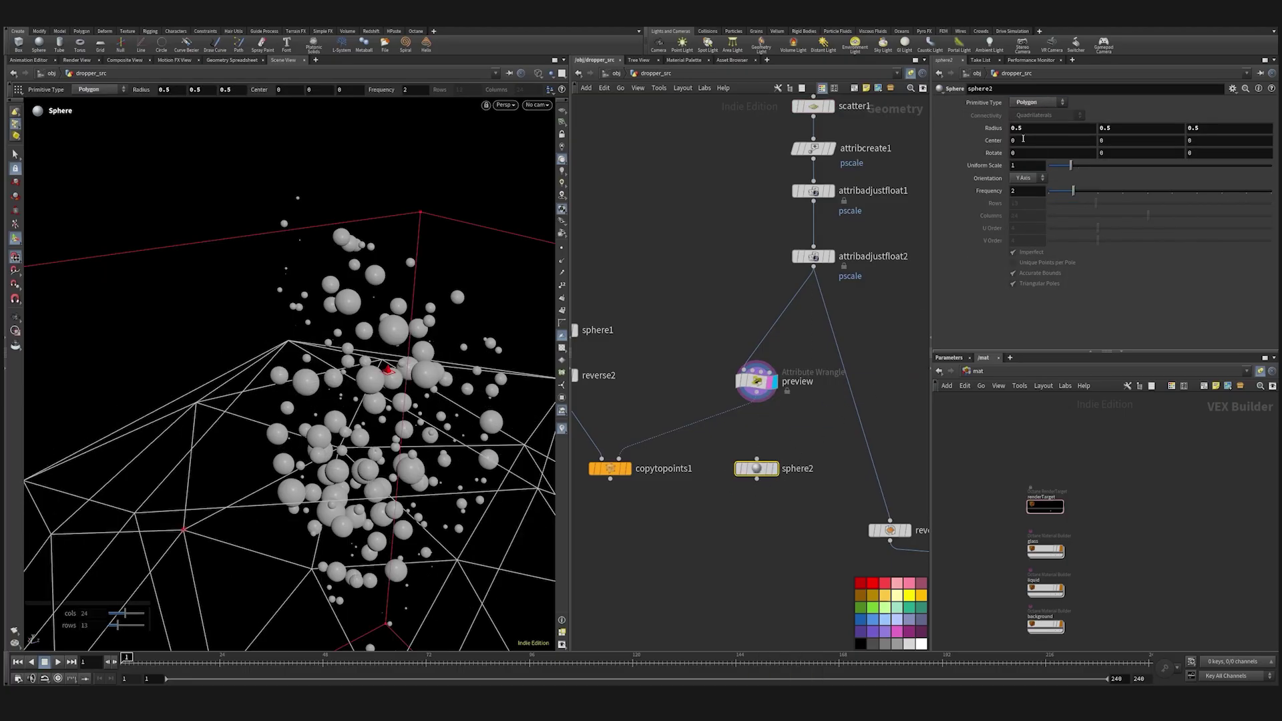
pyautogui.moveTo(1074, 201); pyautogui.dragTo(1149, 191)
pyautogui.moveTo(1070, 165); pyautogui.dragTo(1055, 165)
# In front view, raise the sphere to a center Y of about 0.46 and set its uniform scale to 0.13.
pyautogui.hotkey('space', '3')
pyautogui.hotkey('space', 'g')
pyautogui.scroll(-4, 367, 442)
pyautogui.scroll(-3, 362, 416)
pyautogui.press('Return')
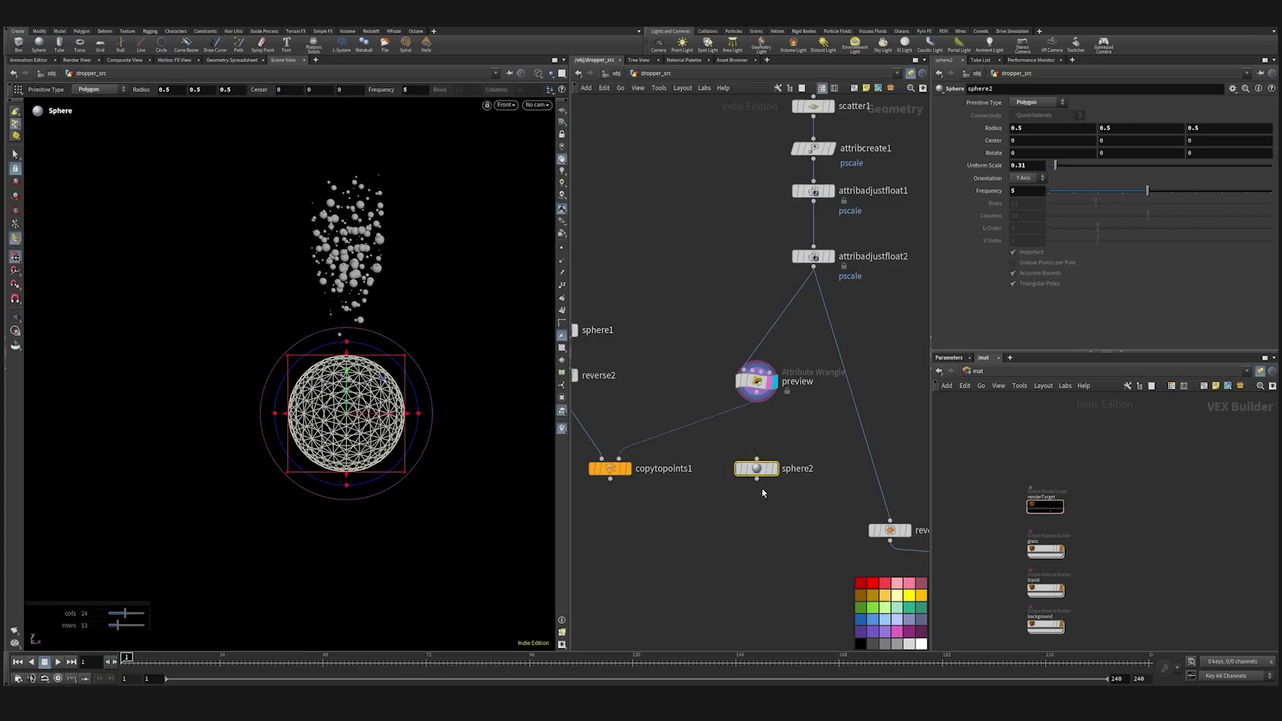
pyautogui.moveTo(346, 384); pyautogui.dragTo(345, 311)
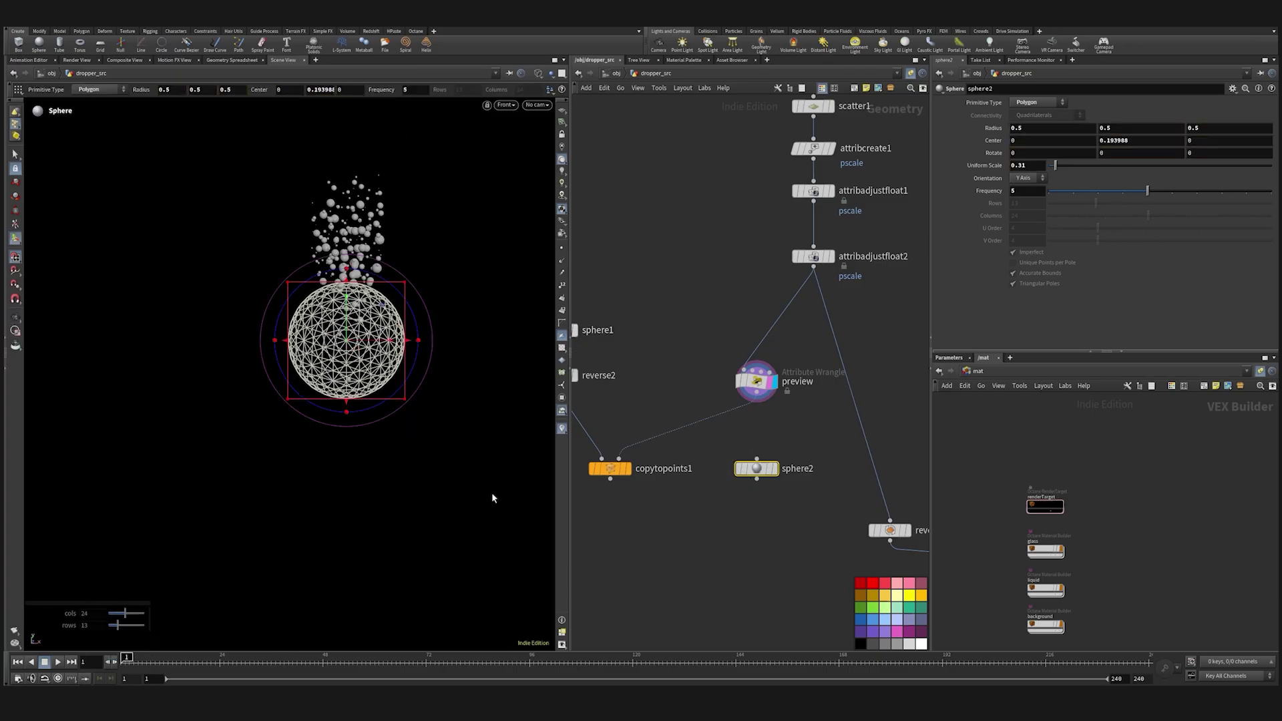
pyautogui.hotkey('ctrl', 'z')
pyautogui.moveTo(346, 383); pyautogui.dragTo(347, 207)
pyautogui.moveTo(1055, 165); pyautogui.dragTo(1053, 169)
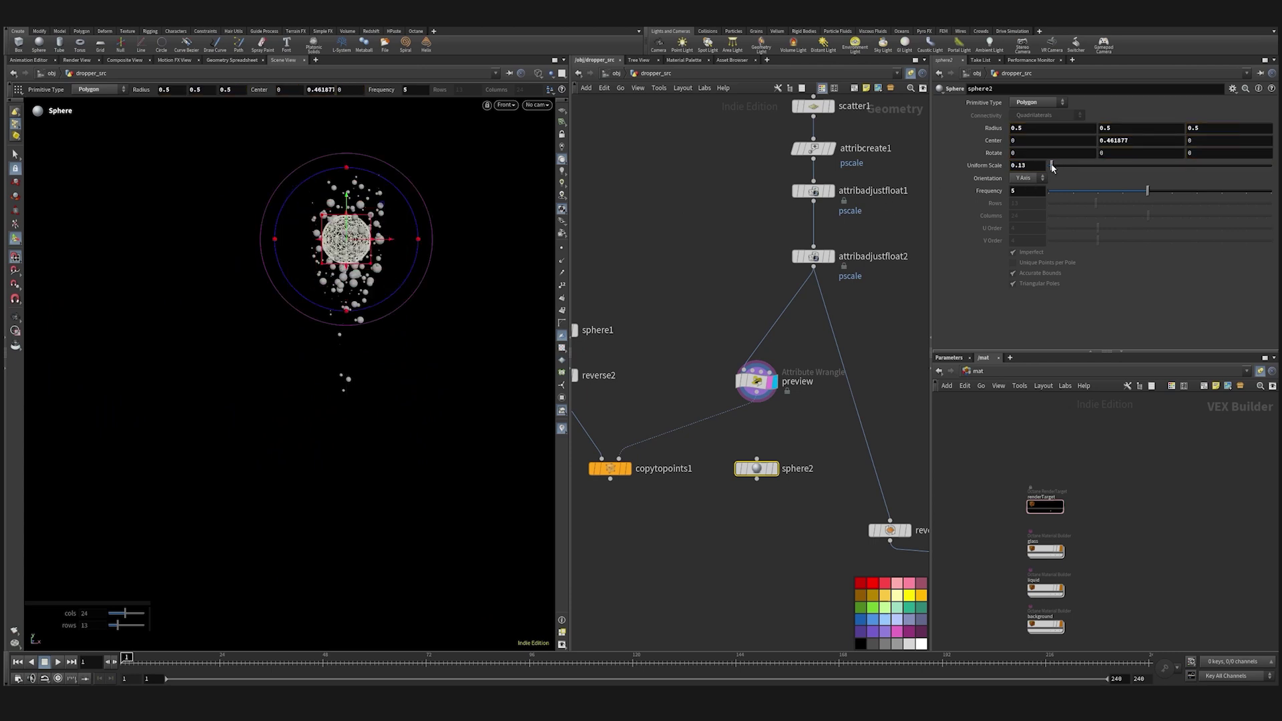
# Display sphere2, duplicate it and lower the copy to a center Y of about 0.32.
pyautogui.moveTo(758, 471); pyautogui.dragTo(750, 539)
pyautogui.click(751, 567)
pyautogui.moveTo(792, 564); pyautogui.dragTo(788, 450, button='middle')
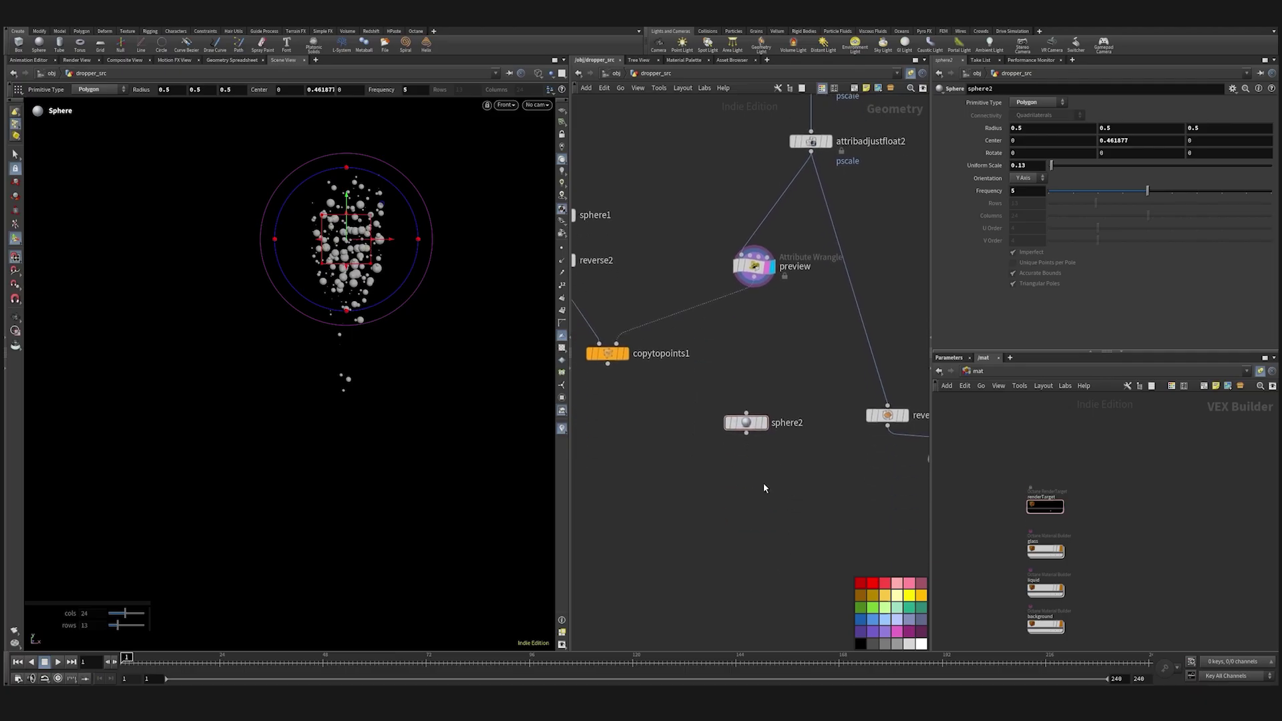
pyautogui.click(763, 422)
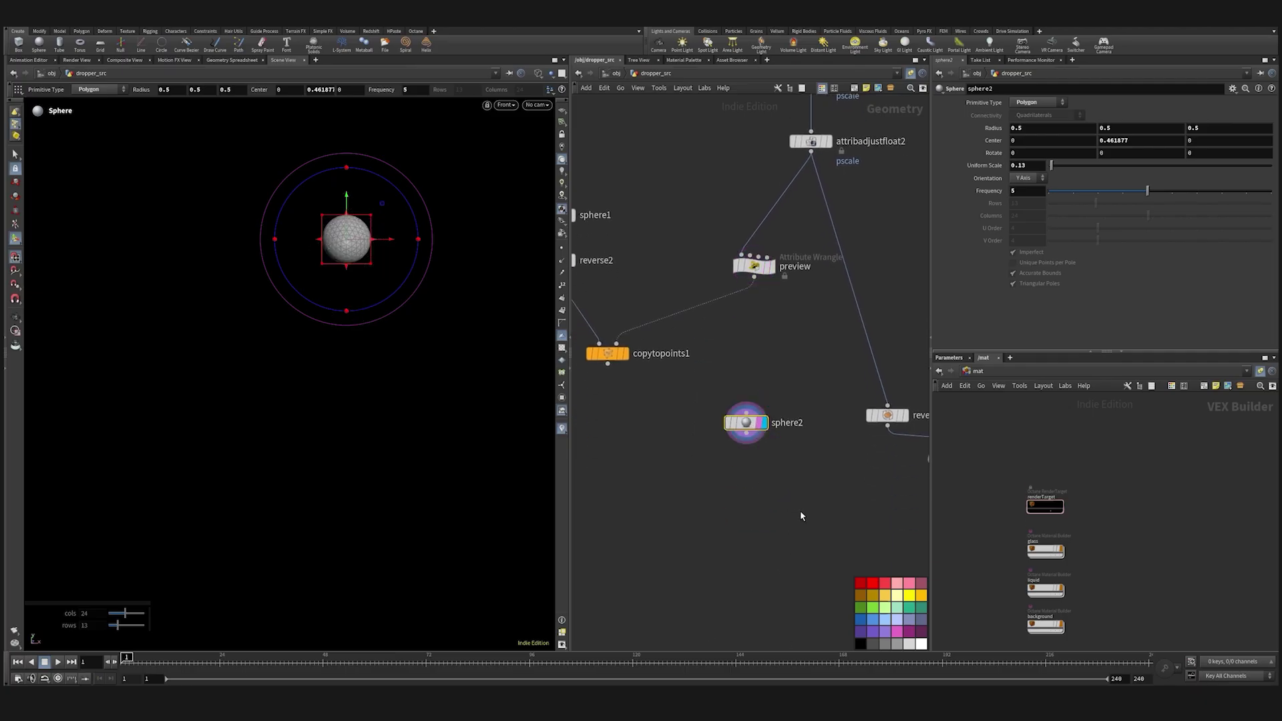
pyautogui.moveTo(760, 437); pyautogui.dragTo(729, 473)
pyautogui.moveTo(346, 200); pyautogui.dragTo(347, 256)
# Show the liquid null above the VDB chain as a template wireframe around the spheres.
pyautogui.moveTo(760, 306); pyautogui.dragTo(720, 424, button='middle')
pyautogui.scroll(-5, 720, 423)
pyautogui.scroll(2, 733, 336)
pyautogui.moveTo(790, 326); pyautogui.dragTo(755, 386, button='middle')
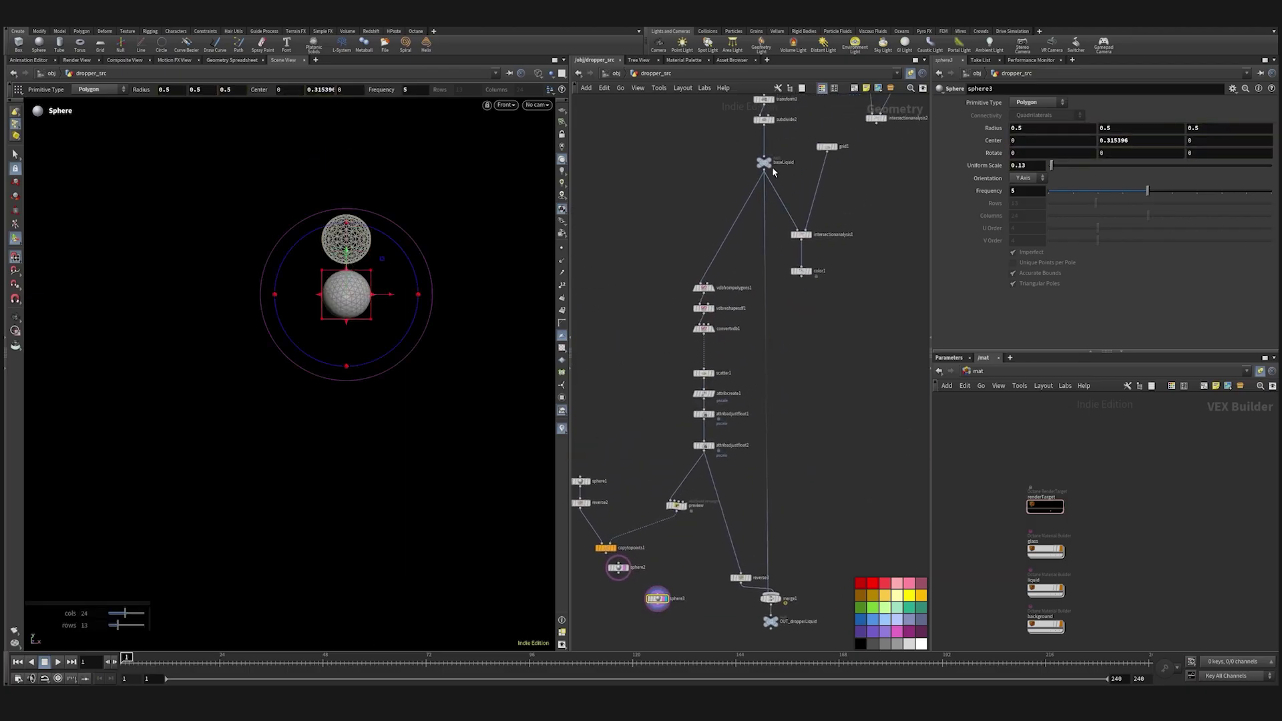
pyautogui.click(769, 165)
pyautogui.scroll(2, 639, 507)
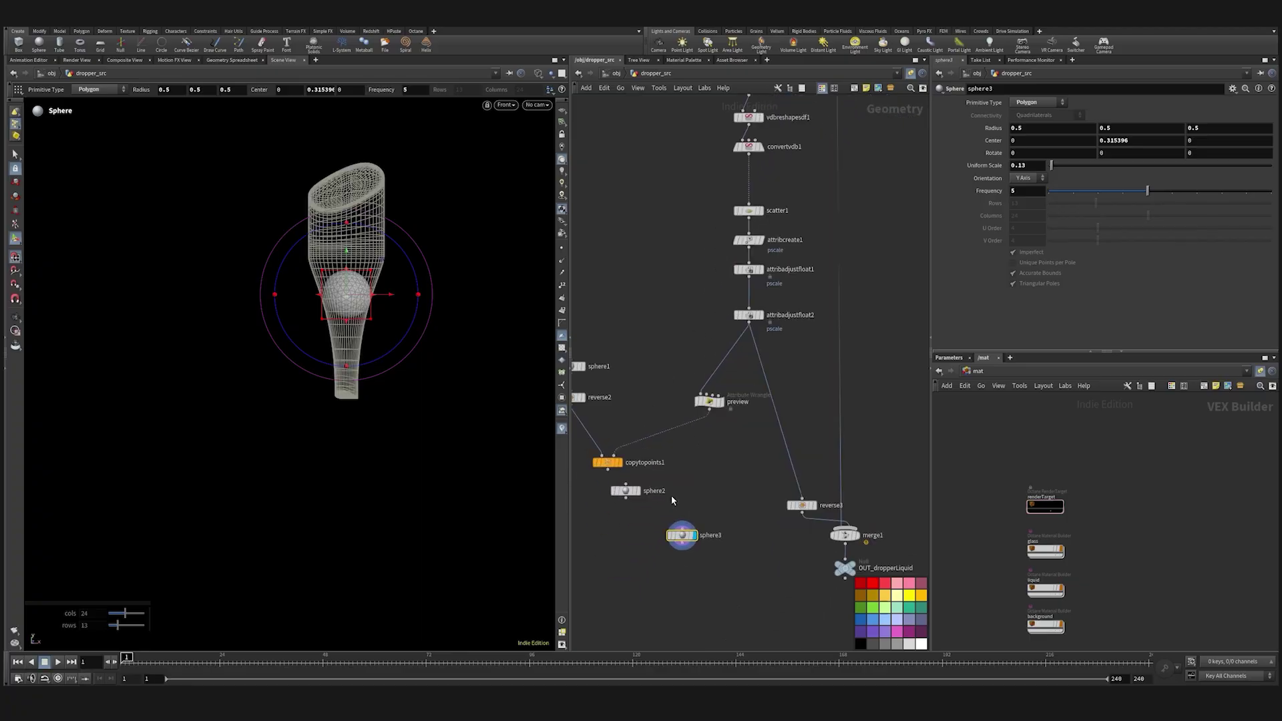
# Reduce the size of the lower sphere to suit the narrowing liquid and arrange the two sphere nodes.
pyautogui.click(625, 491)
pyautogui.click(623, 548)
pyautogui.scroll(2, 637, 557)
pyautogui.click(709, 521)
pyautogui.write('1')
pyautogui.press('Return')
pyautogui.moveTo(621, 443); pyautogui.dragTo(687, 447)
# Add a Merge node below the two spheres and combine sphere2 and sphere3 in it.
pyautogui.click(652, 506)
pyautogui.press('Tab')
pyautogui.write('mer')
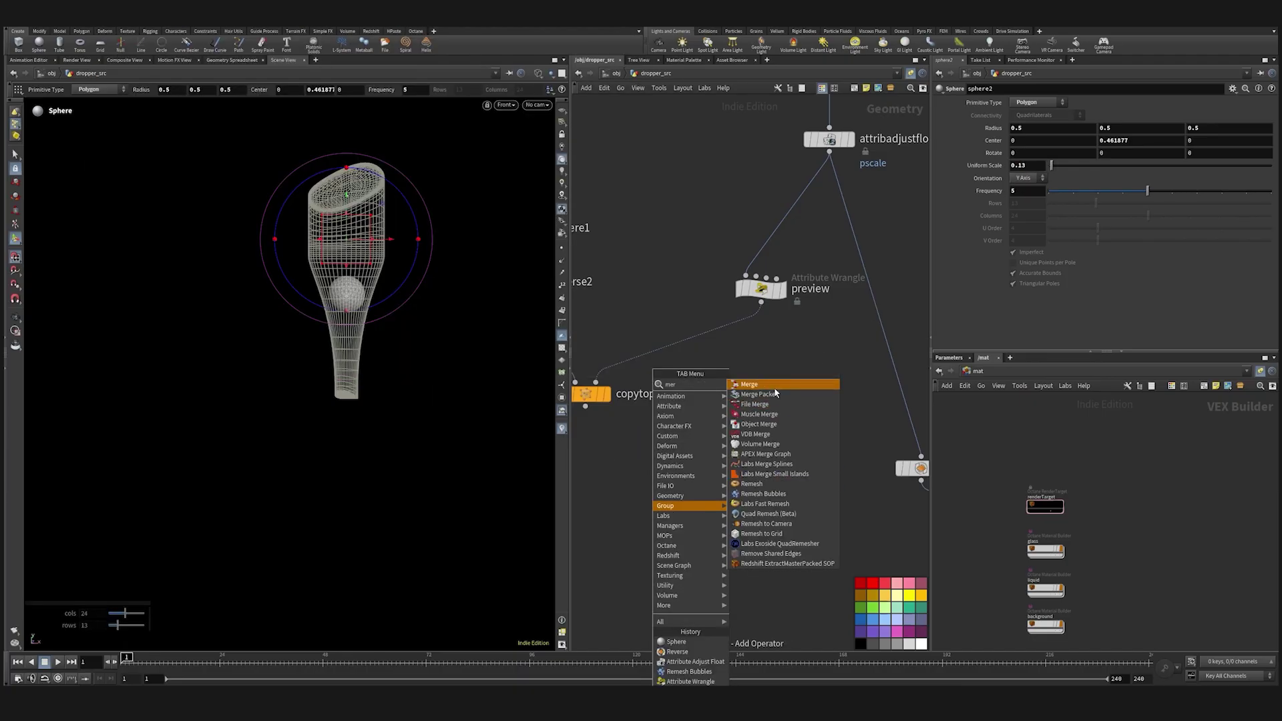
pyautogui.press('Return')
pyautogui.click(683, 592)
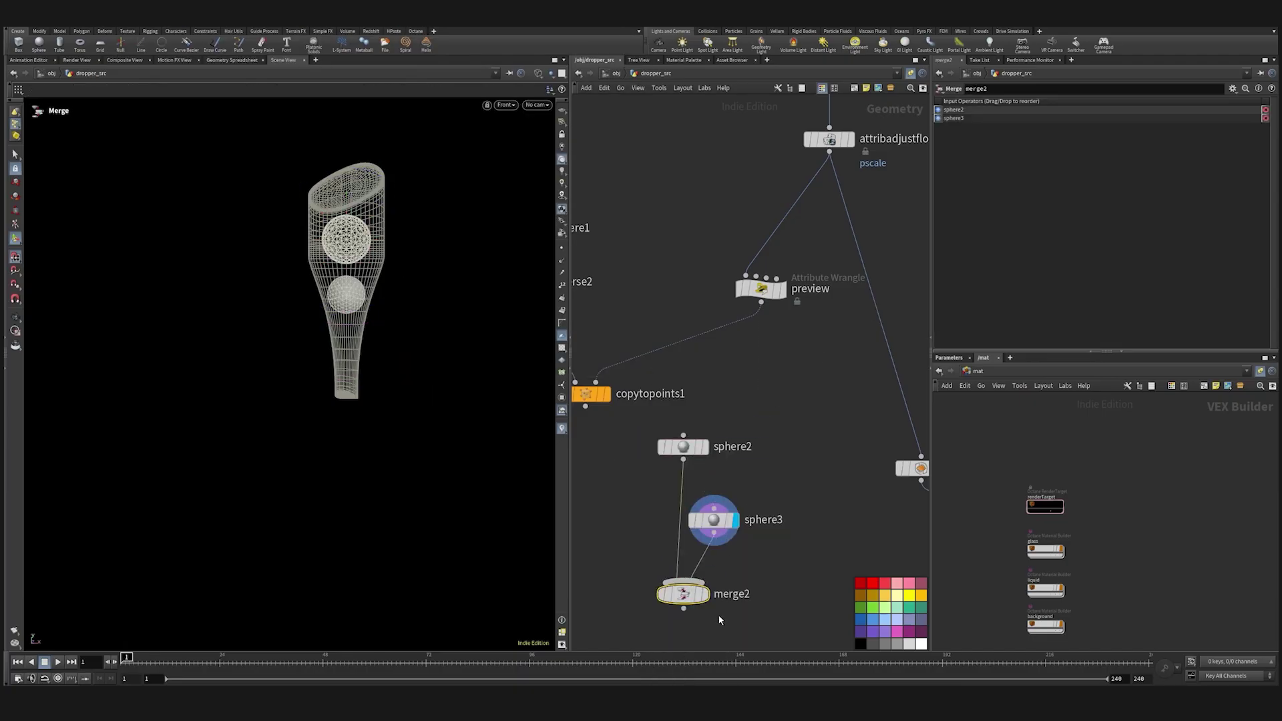
# Spread sphere2 and sphere3 out above merge2 and display the merged spheres.
pyautogui.moveTo(692, 597); pyautogui.dragTo(723, 596)
pyautogui.moveTo(716, 520); pyautogui.dragTo(791, 467)
pyautogui.click(733, 593)
pyautogui.click(686, 447)
pyautogui.moveTo(685, 446); pyautogui.dragTo(647, 483)
pyautogui.click(789, 467)
pyautogui.moveTo(806, 530); pyautogui.dragTo(775, 452, button='middle')
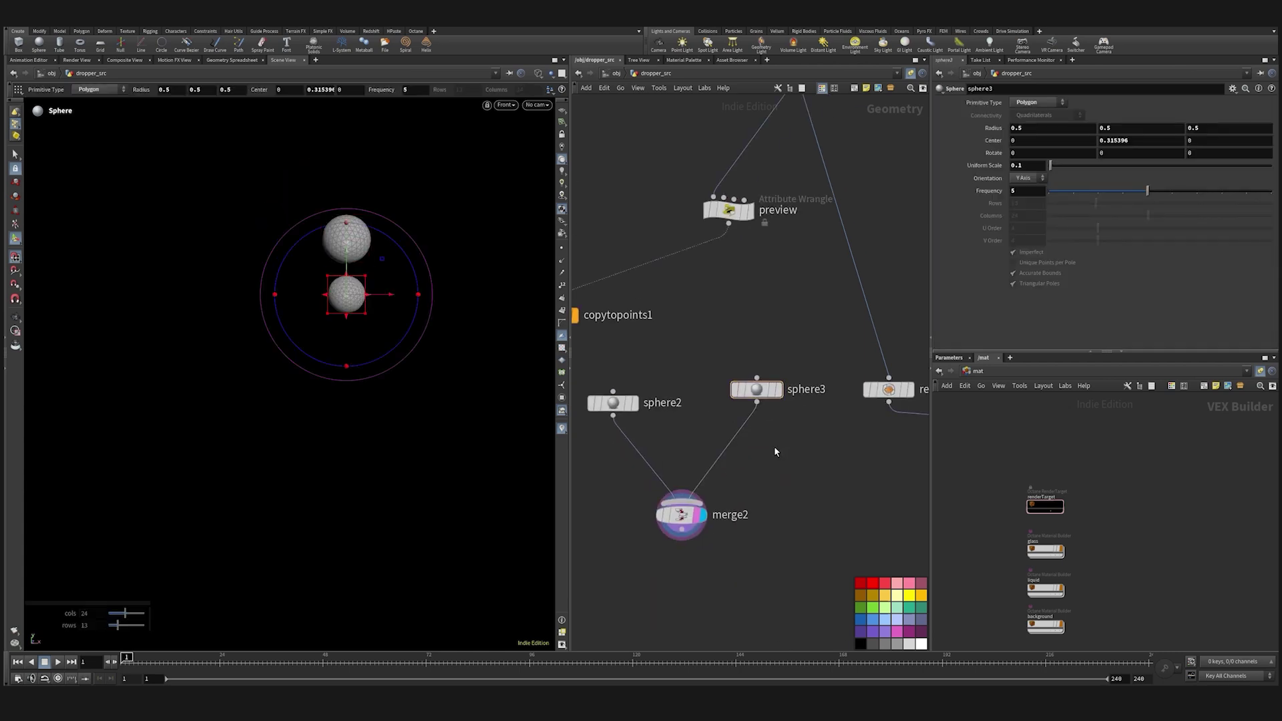
pyautogui.scroll(-3, 775, 449)
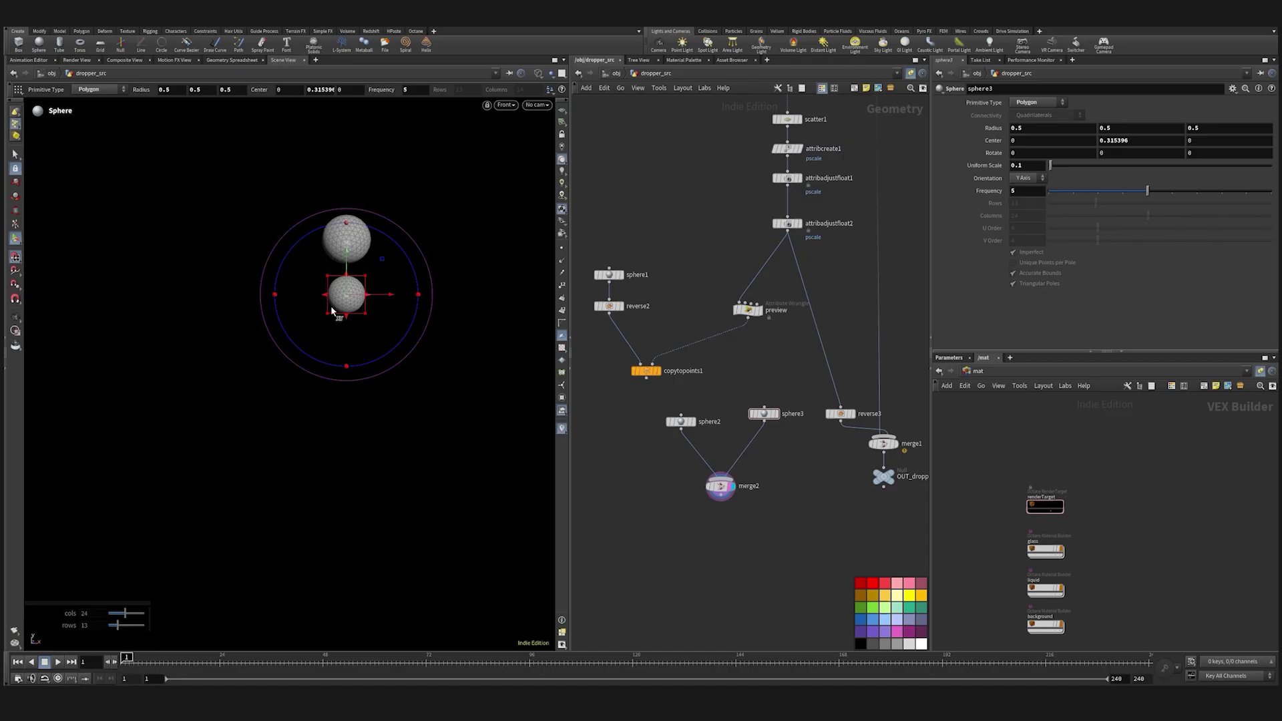
# Add a Group Create node that takes the attribadjustfloat2 points first and the merged spheres as its second input.
pyautogui.press('Tab')
pyautogui.write('group')
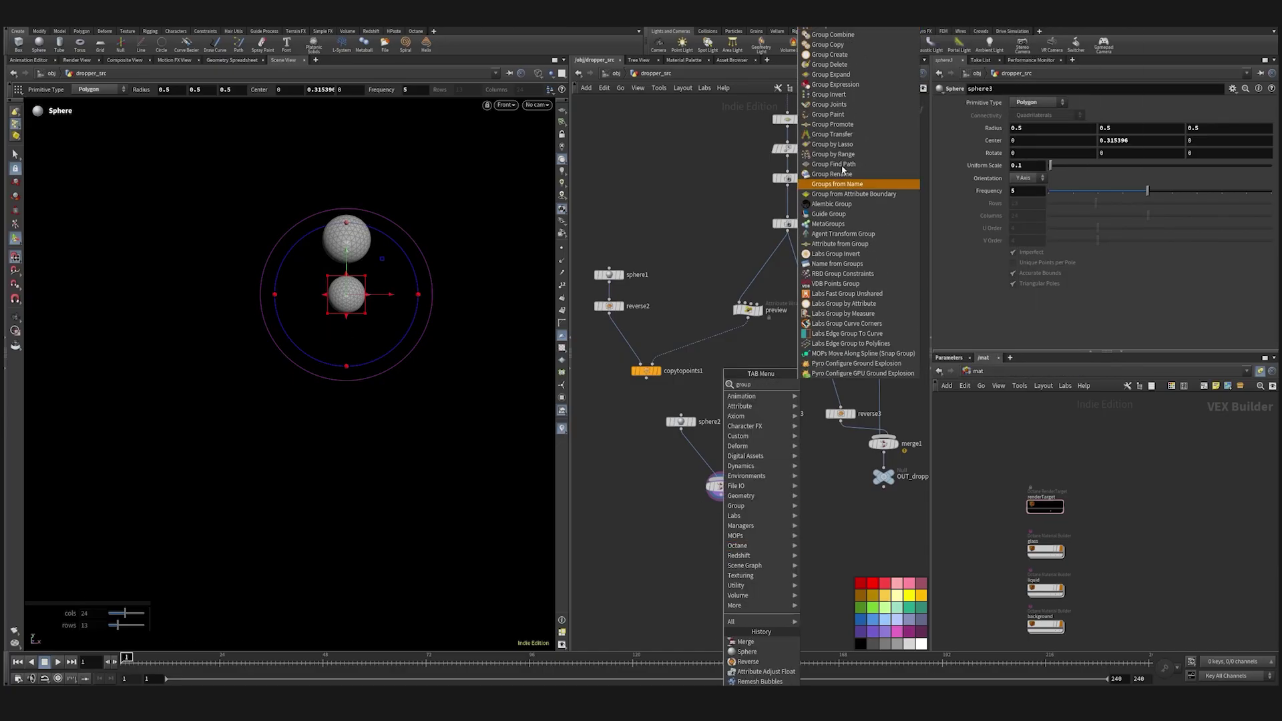
pyautogui.click(830, 55)
pyautogui.click(726, 558)
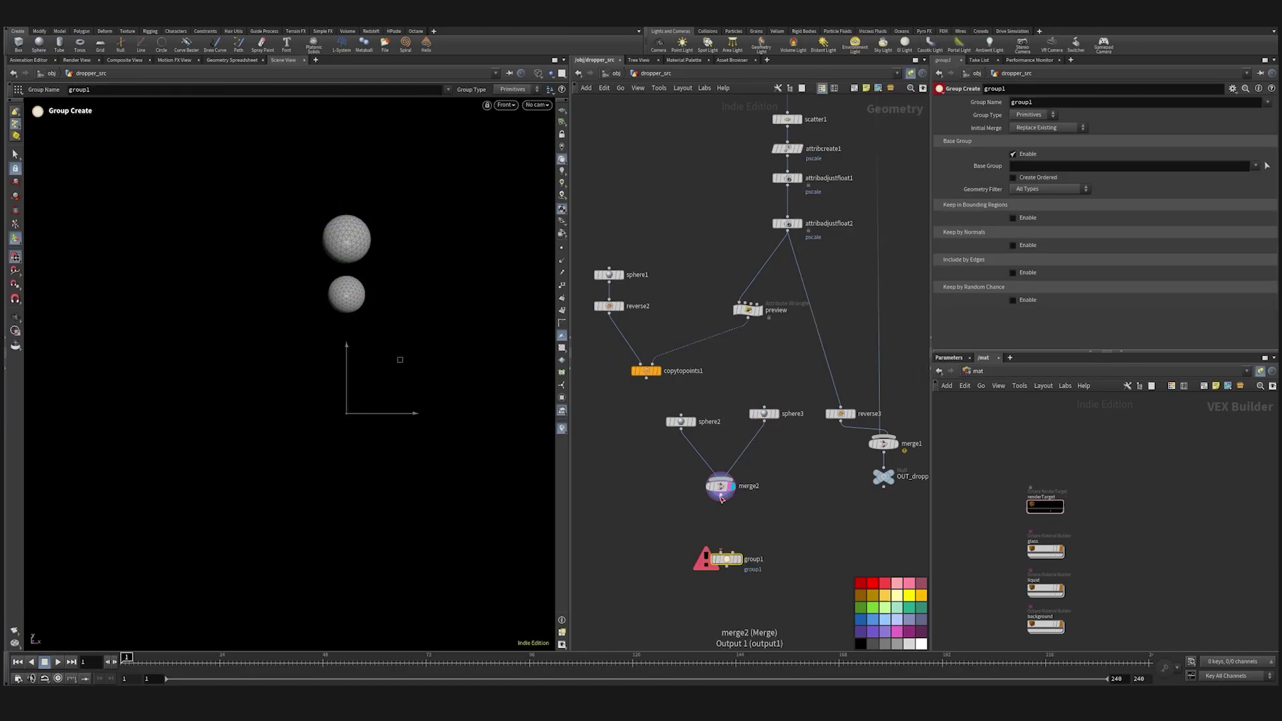
pyautogui.moveTo(737, 566); pyautogui.dragTo(694, 566)
pyautogui.moveTo(788, 231); pyautogui.dragTo(684, 555)
# Set the group type to Points, disable the base group, and keep points in bounding regions using Bounding Object.
pyautogui.click(1035, 115)
pyautogui.click(1031, 127)
pyautogui.click(1013, 153)
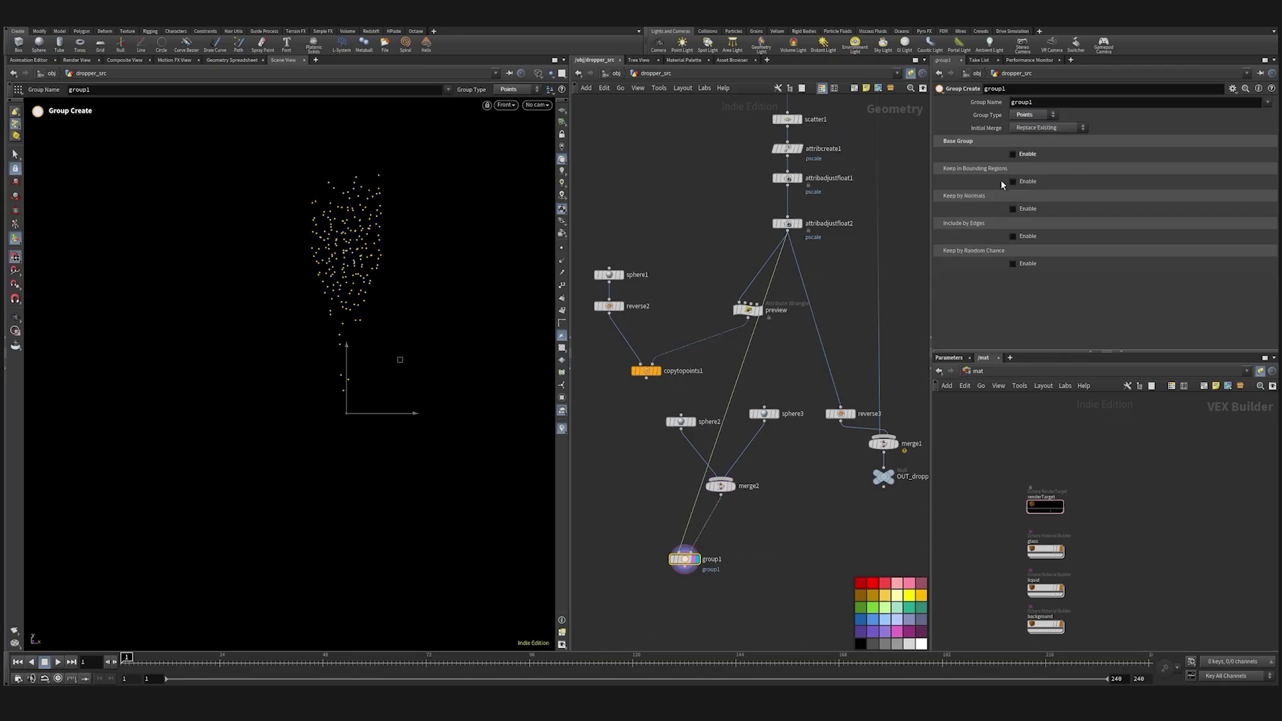
pyautogui.click(1013, 181)
pyautogui.click(1055, 193)
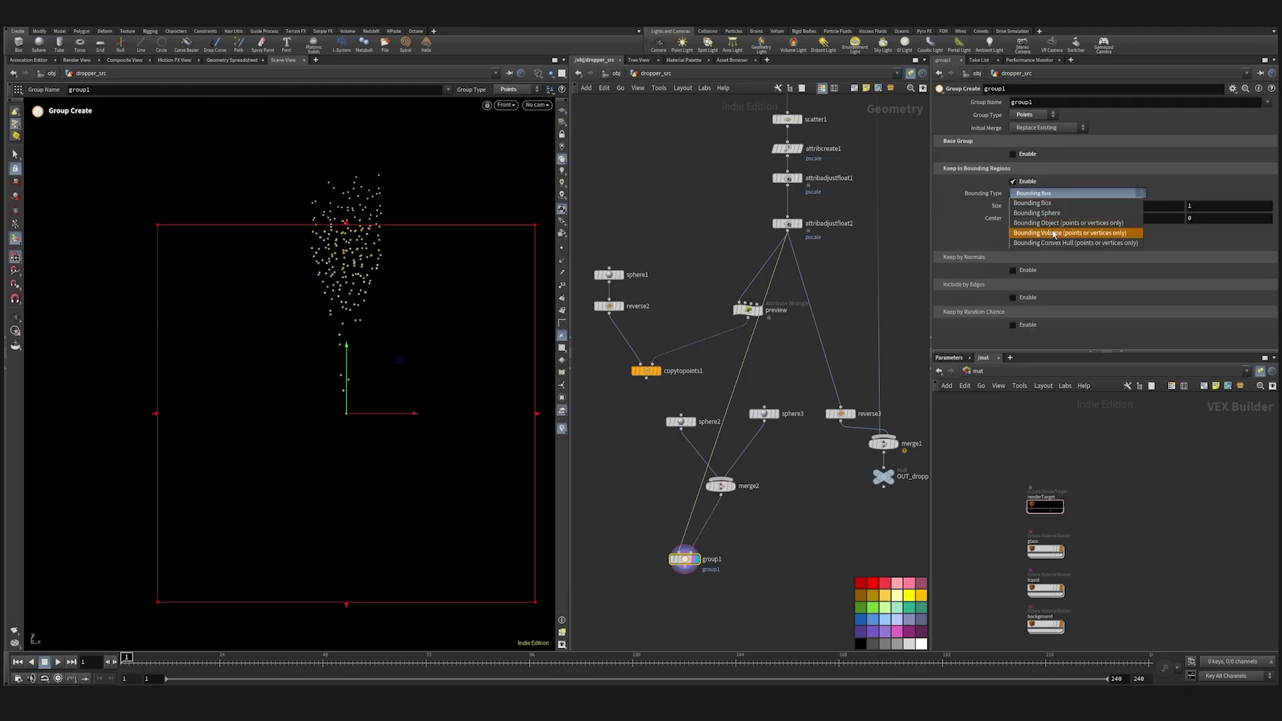
pyautogui.click(1054, 223)
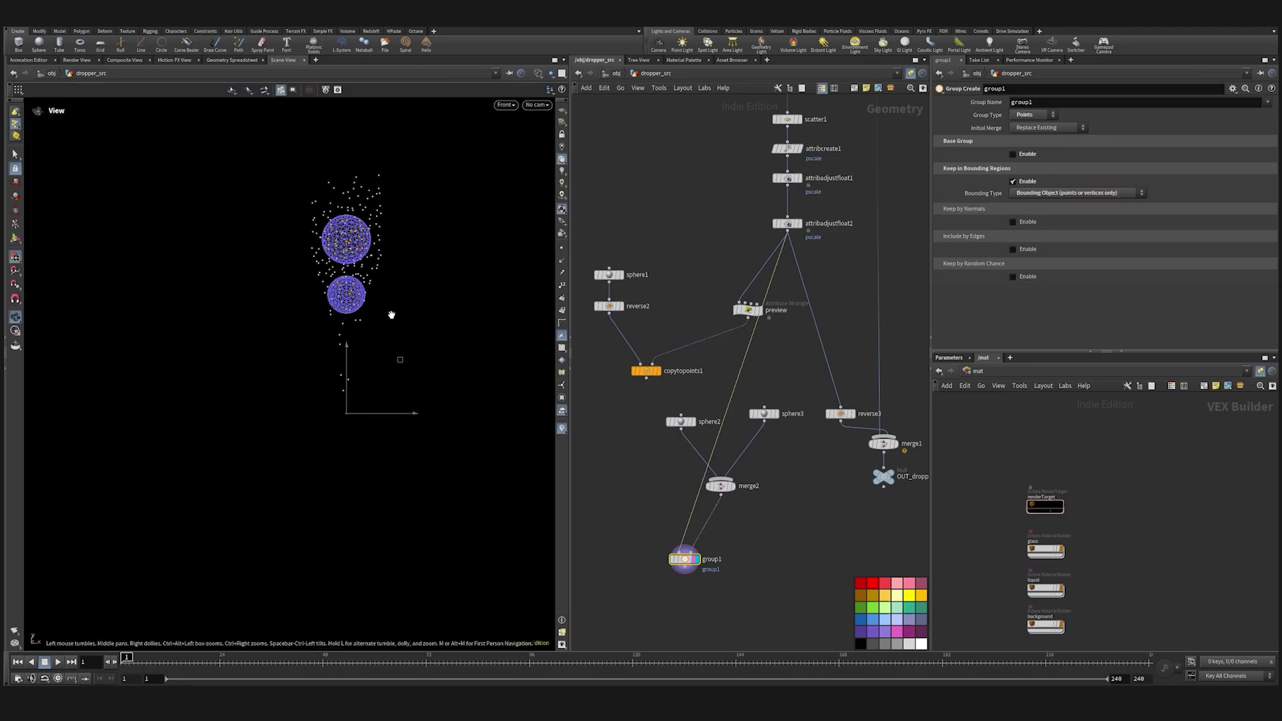
# Insert a Peak node between merge2 and group1 and set its distance to 0.01.
pyautogui.hotkey('space', '1')
pyautogui.hotkey('space', 'g')
pyautogui.keyDown('alt'); pyautogui.moveTo(392, 321); pyautogui.dragTo(446, 406); pyautogui.keyUp('alt')
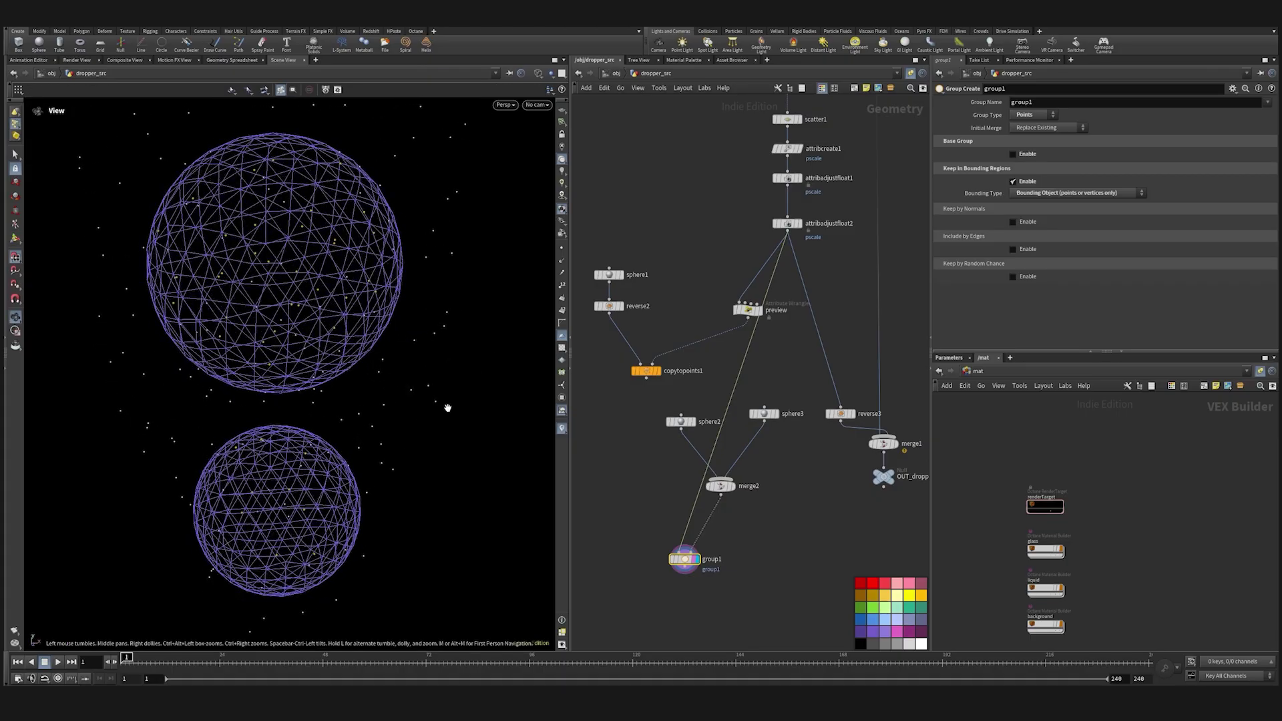
pyautogui.press('Tab')
pyautogui.write('peak')
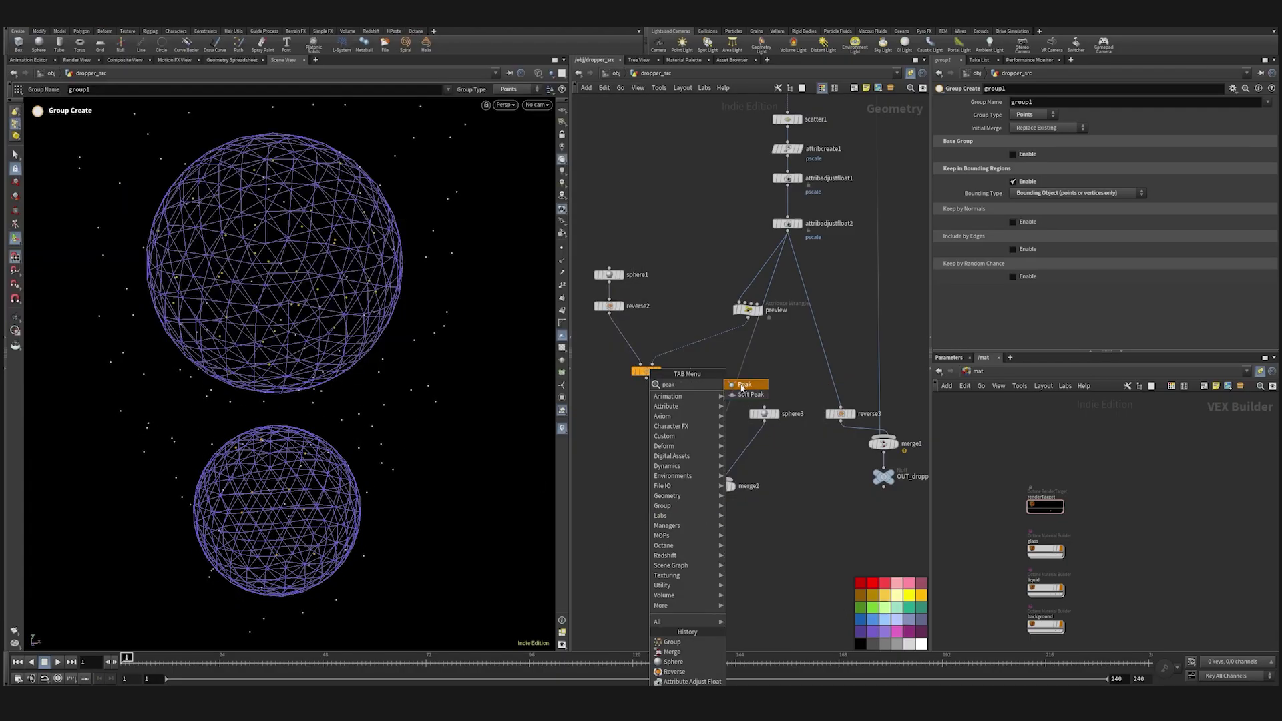
pyautogui.click(740, 384)
pyautogui.click(713, 523)
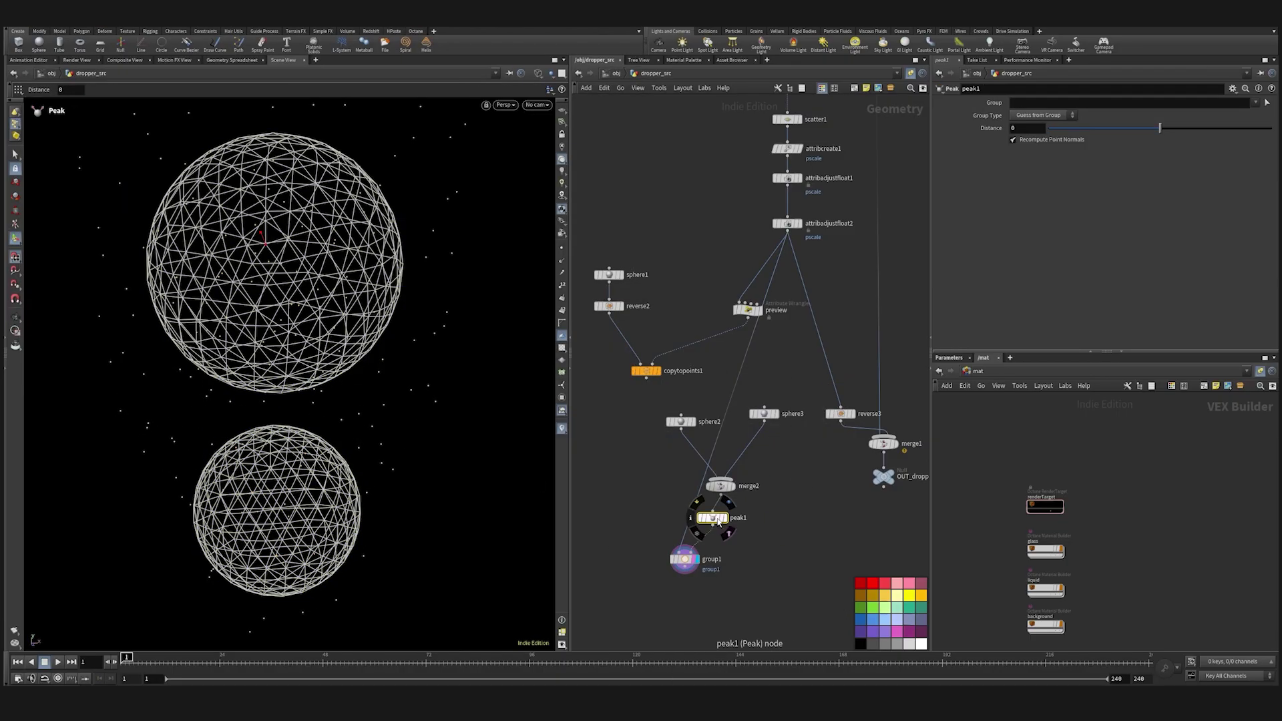
pyautogui.moveTo(1035, 127); pyautogui.dragTo(1042, 164, button='middle')
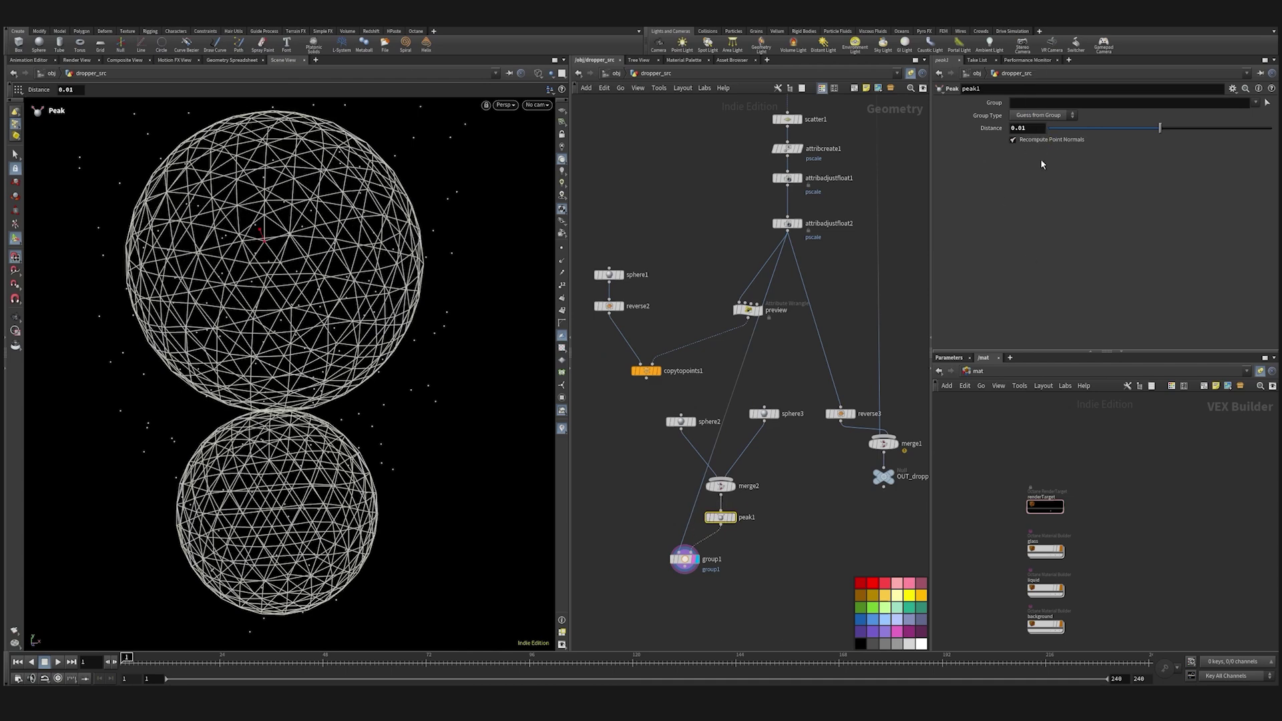
pyautogui.click(695, 559)
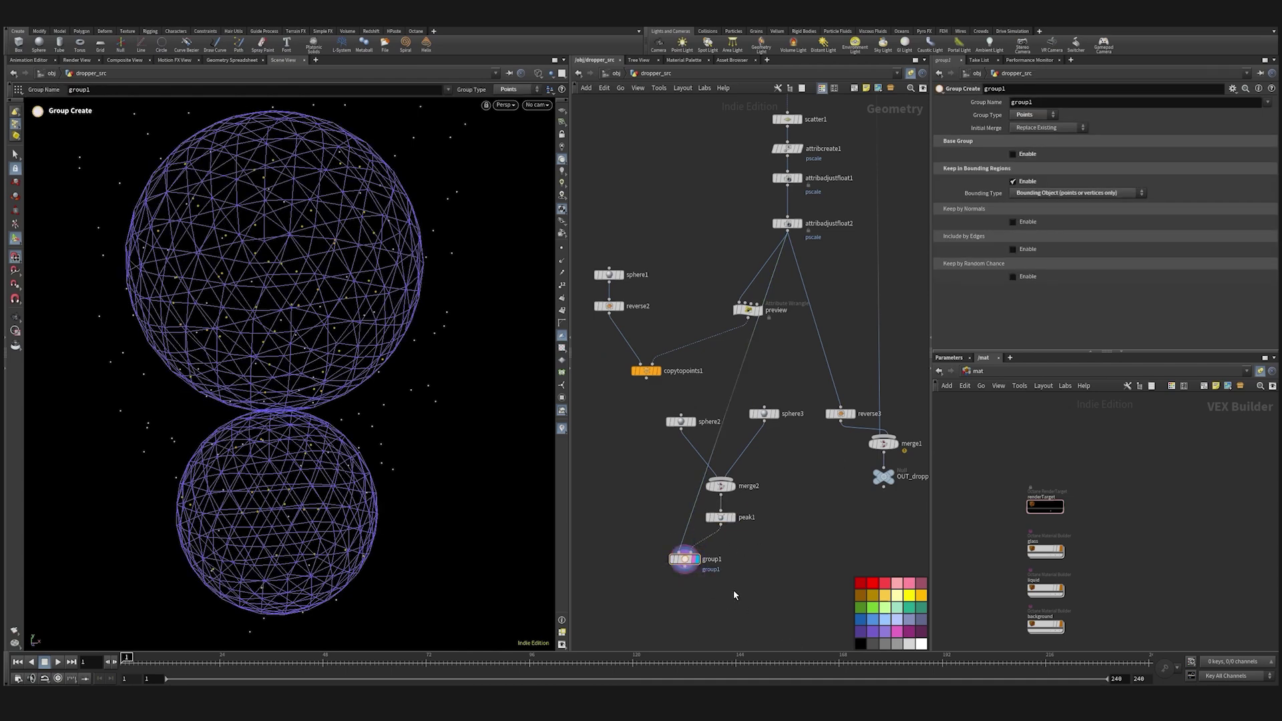
# Add a Blast node below group1, connect it and display its result.
pyautogui.press('Tab')
pyautogui.write('bla')
pyautogui.press('Return')
pyautogui.click(681, 608)
pyautogui.moveTo(686, 568); pyautogui.dragTo(685, 602)
pyautogui.click(695, 608)
# Name the point group blast and use it as the group of the blast1 node.
pyautogui.moveTo(639, 541); pyautogui.dragTo(749, 588)
pyautogui.moveTo(1035, 102); pyautogui.dragTo(806, 111)
pyautogui.write('blast')
pyautogui.press('Return')
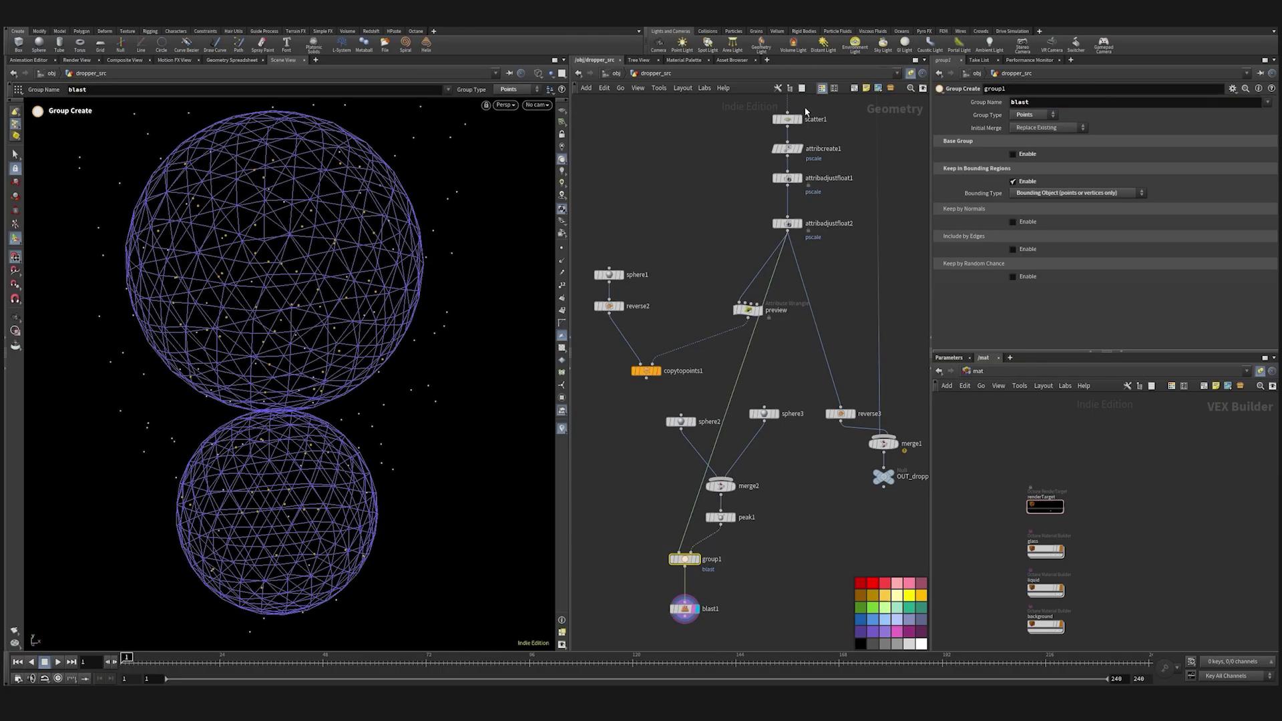
pyautogui.click(685, 608)
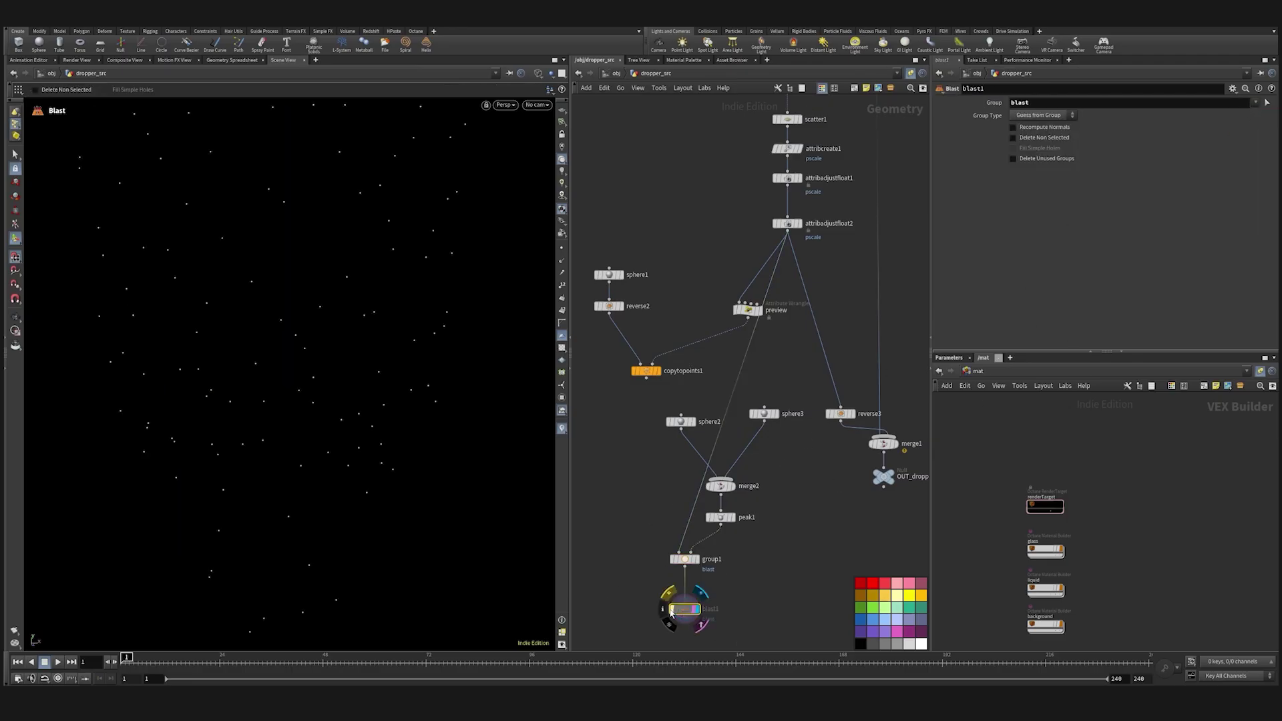
# Insert the preview wrangle into the wire feeding group1 and show merge2 as a template wireframe around the bubbles.
pyautogui.press('w')
pyautogui.moveTo(749, 312); pyautogui.dragTo(762, 311)
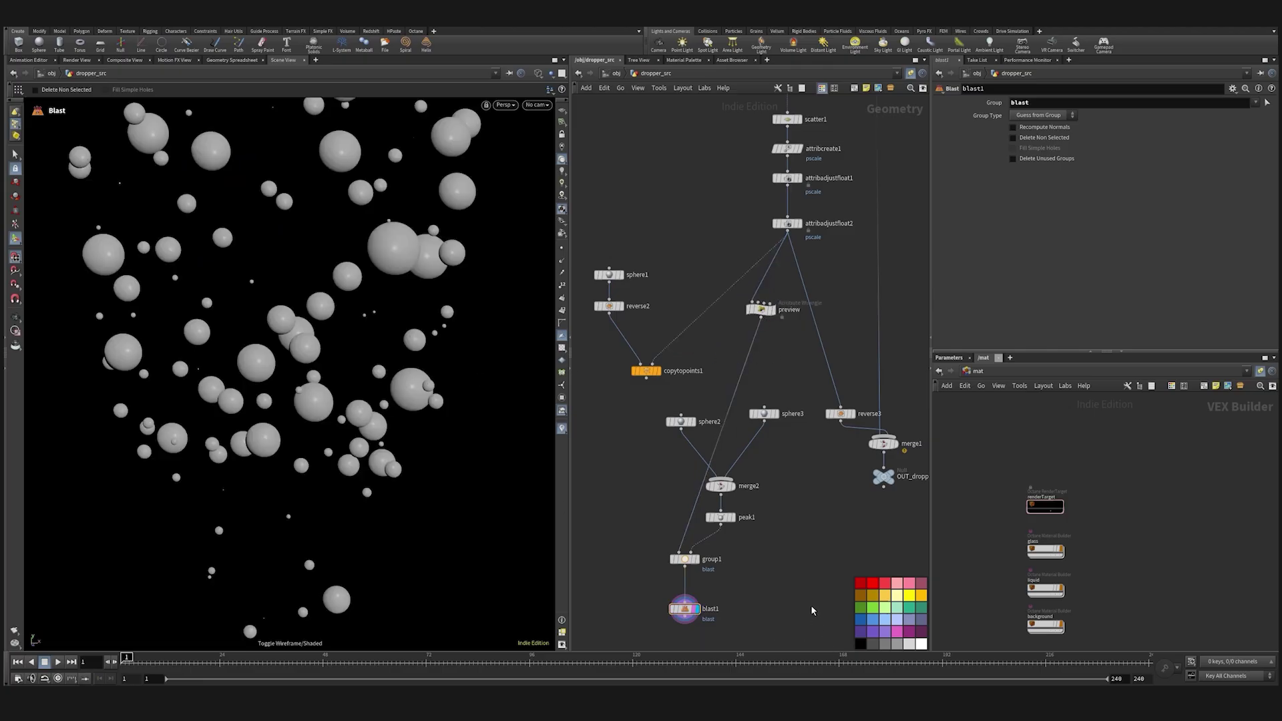
pyautogui.moveTo(794, 570); pyautogui.dragTo(753, 454, button='middle')
pyautogui.keyDown('alt'); pyautogui.moveTo(360, 340); pyautogui.dragTo(314, 314, button='right'); pyautogui.keyUp('alt')
pyautogui.keyDown('alt'); pyautogui.moveTo(314, 314); pyautogui.dragTo(287, 295); pyautogui.keyUp('alt')
pyautogui.scroll(2, 713, 324)
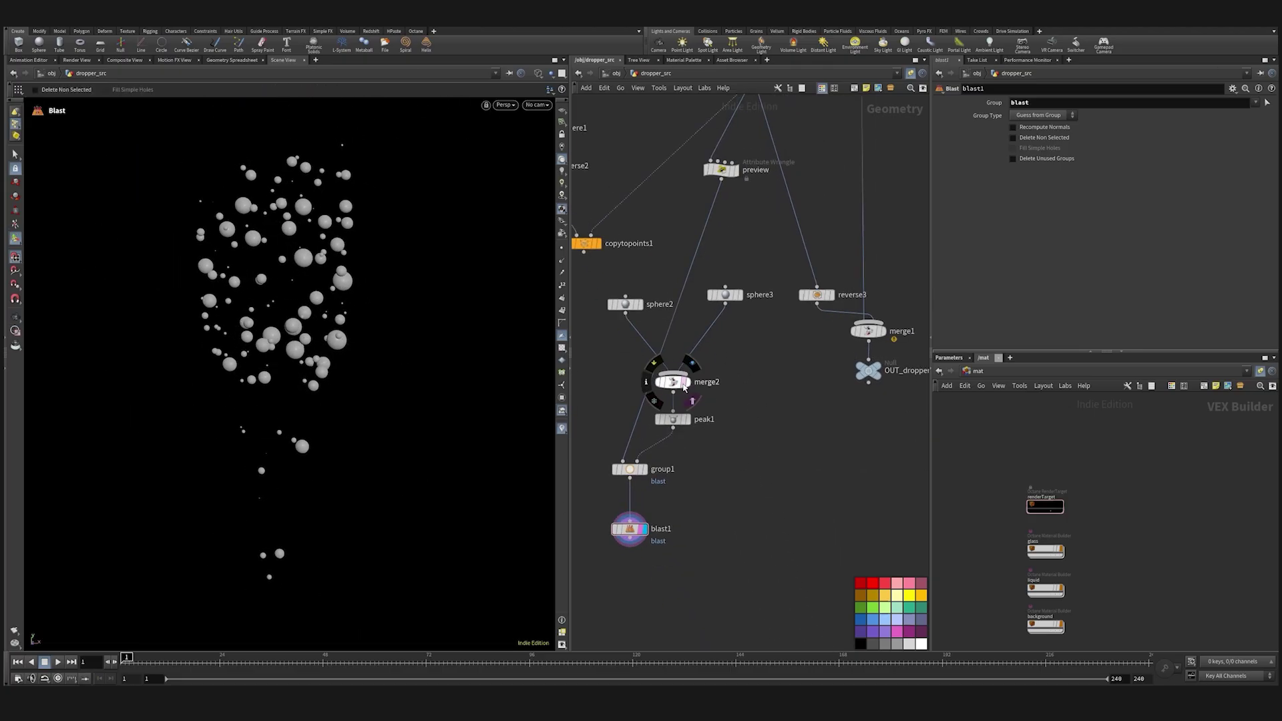
pyautogui.click(693, 401)
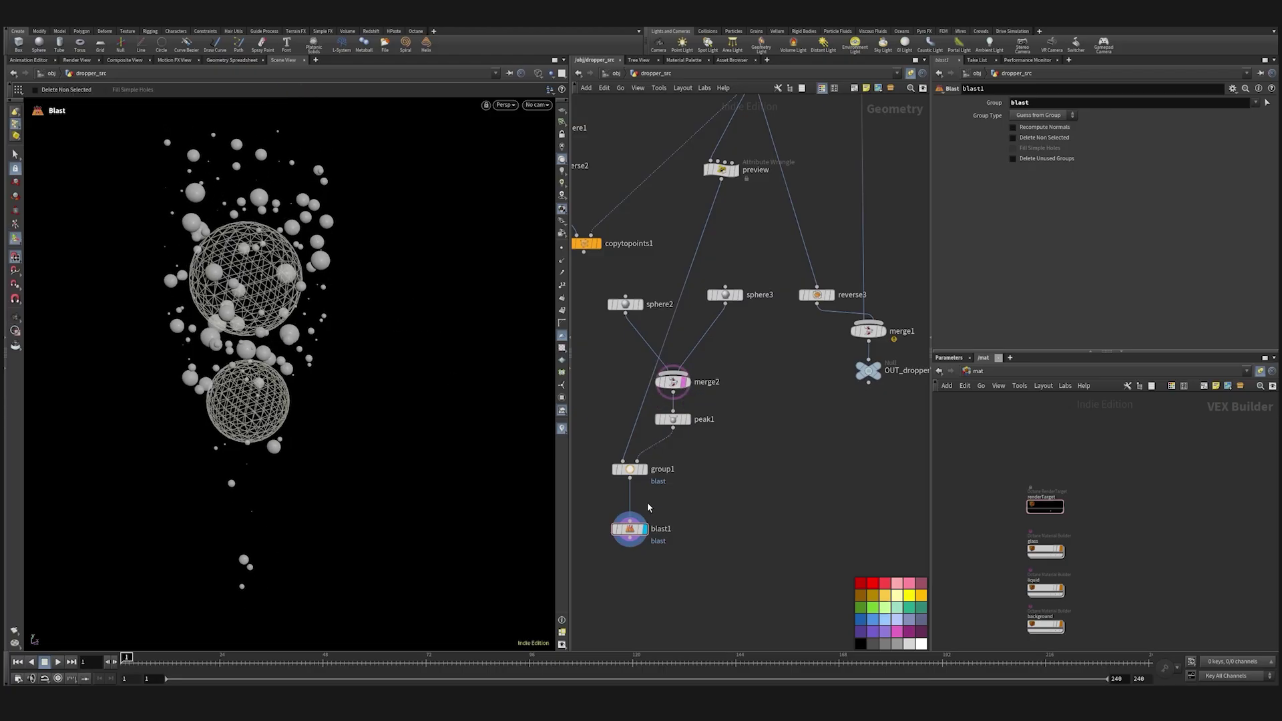
# Add a third Merge node and connect the blasted points and the merged large spheres to it.
pyautogui.press('Tab')
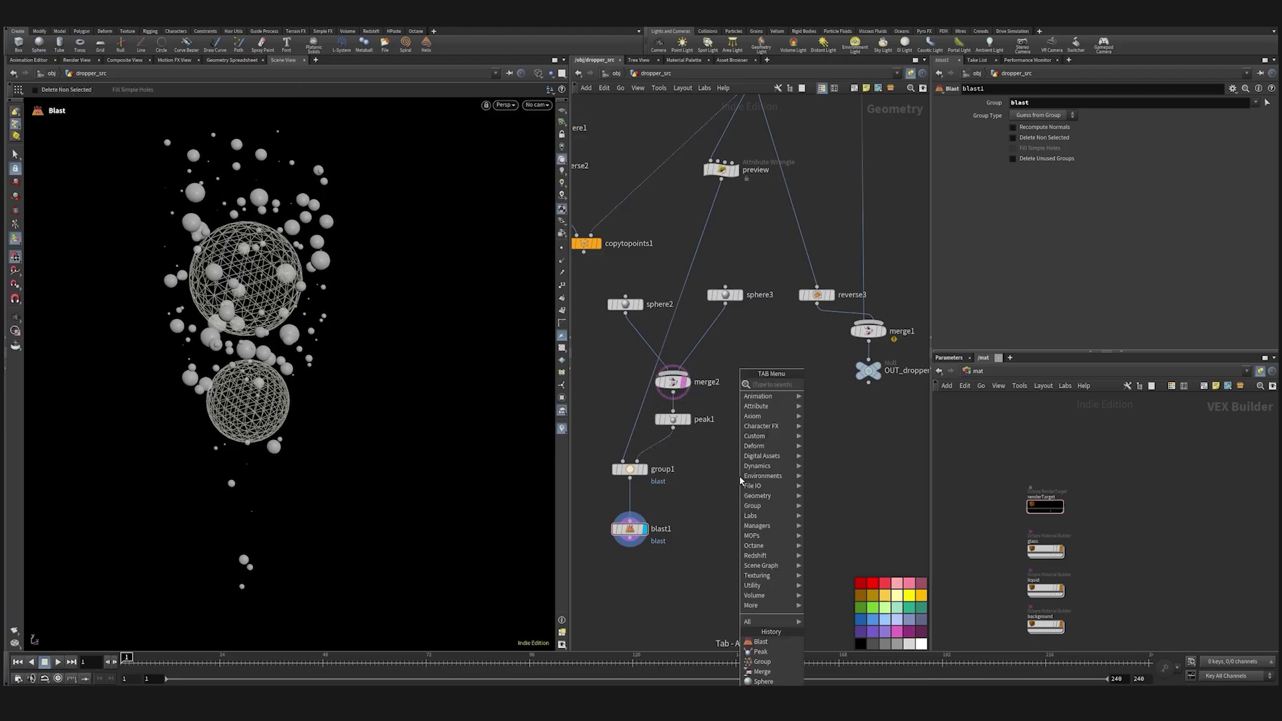
pyautogui.moveTo(768, 463)
pyautogui.click(841, 387)
pyautogui.click(768, 530)
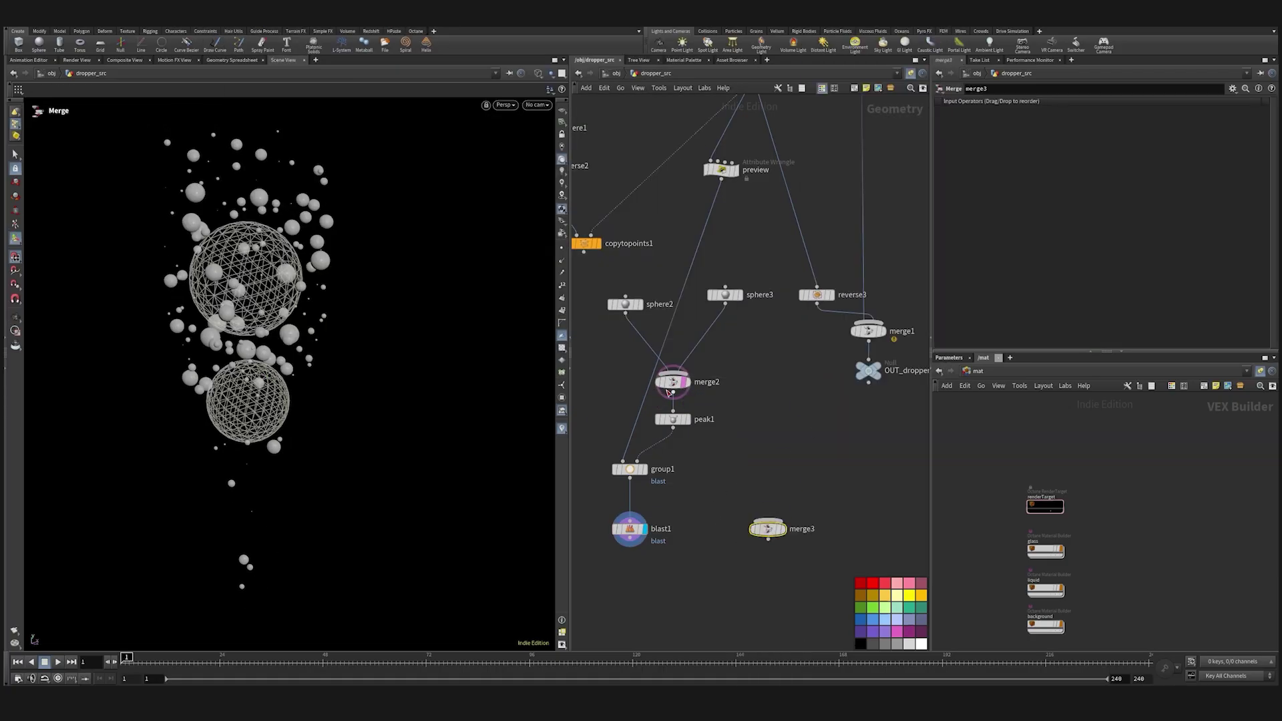
pyautogui.moveTo(631, 544); pyautogui.dragTo(697, 593)
pyautogui.moveTo(623, 574); pyautogui.dragTo(748, 611)
pyautogui.hotkey('shift', 'r')
# Move sphere1, reverse2 and copytopoints1 down beside blast1 and use the blasted points as the copy targets.
pyautogui.moveTo(782, 505); pyautogui.dragTo(809, 457, button='middle')
pyautogui.press('c')
pyautogui.scroll(-2, 619, 307)
pyautogui.moveTo(623, 116); pyautogui.dragTo(616, 492)
pyautogui.click(650, 473)
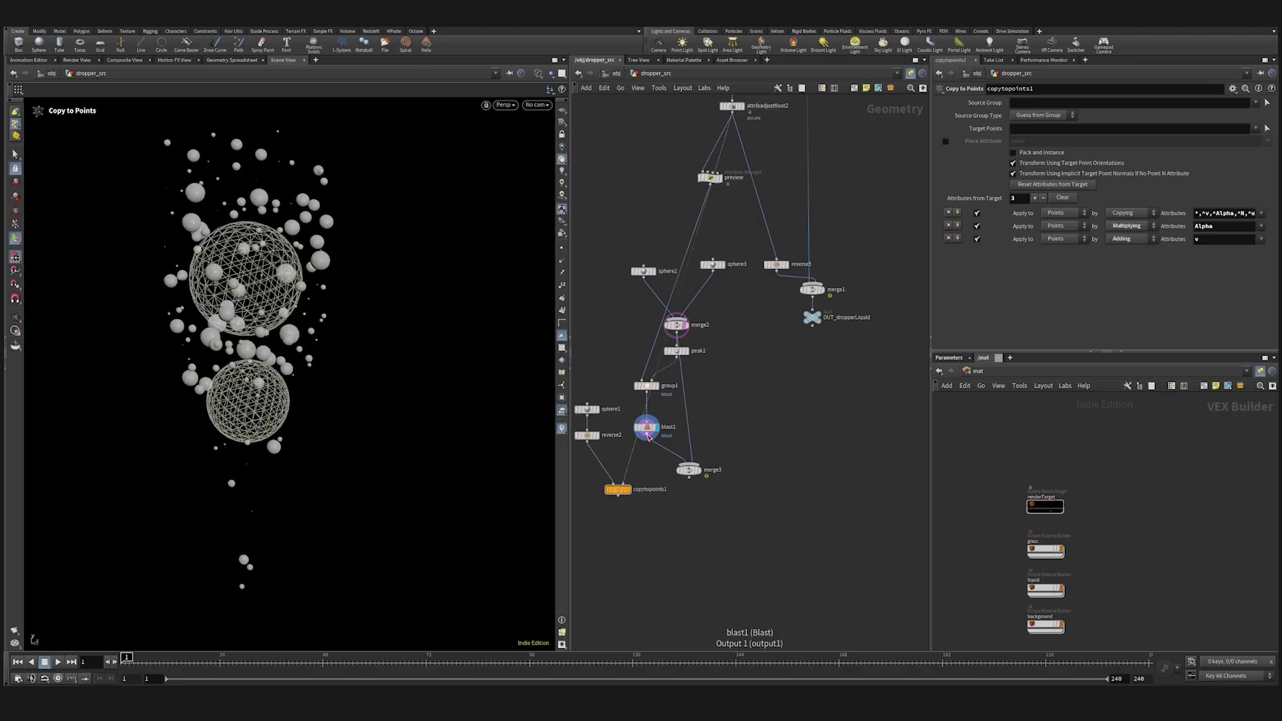
pyautogui.moveTo(689, 470); pyautogui.dragTo(690, 520)
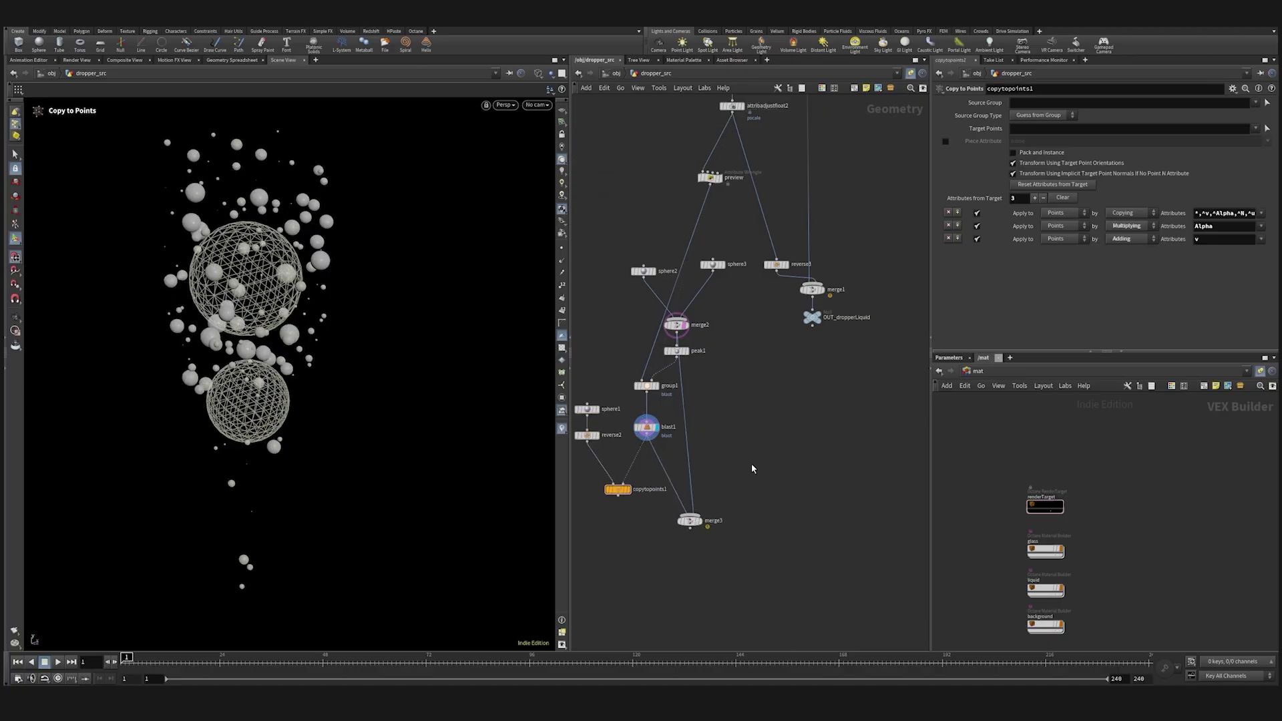
# Insert a Reverse node on the large-sphere wire, feed copytopoints1 into merge3 and display merge3 without the template.
pyautogui.press('Tab')
pyautogui.moveTo(761, 425)
pyautogui.click(824, 386)
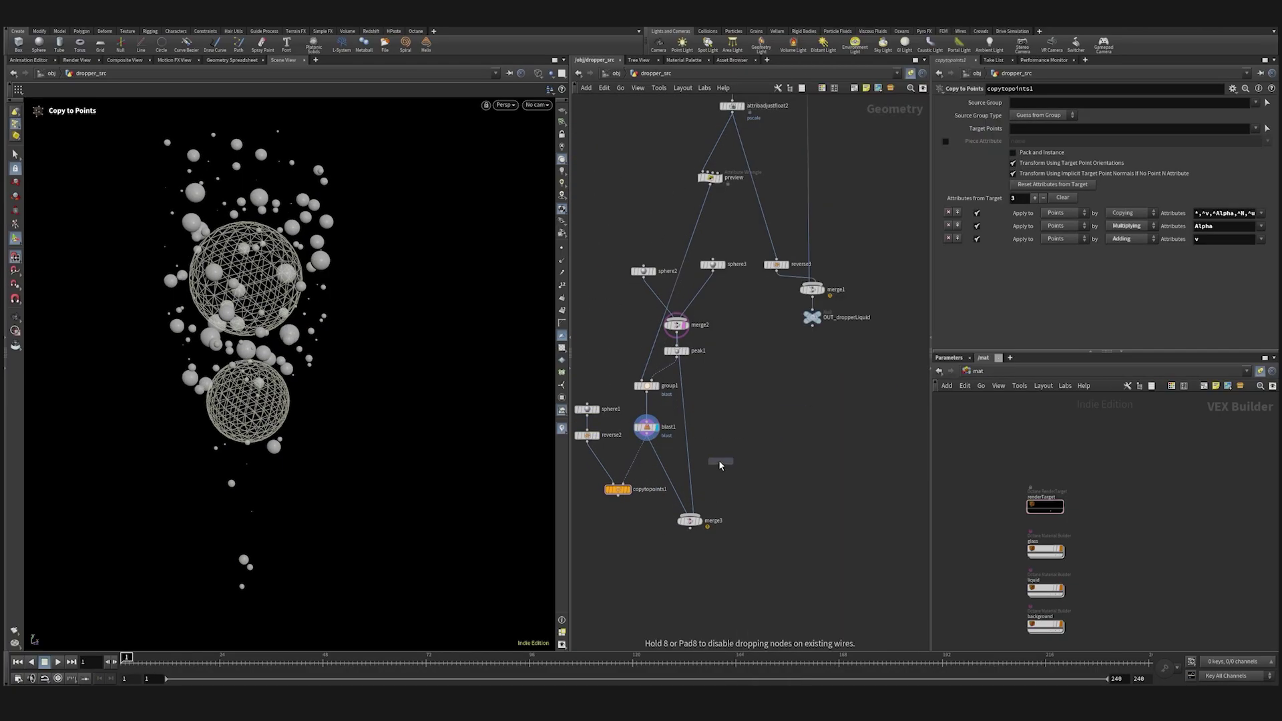
pyautogui.click(691, 464)
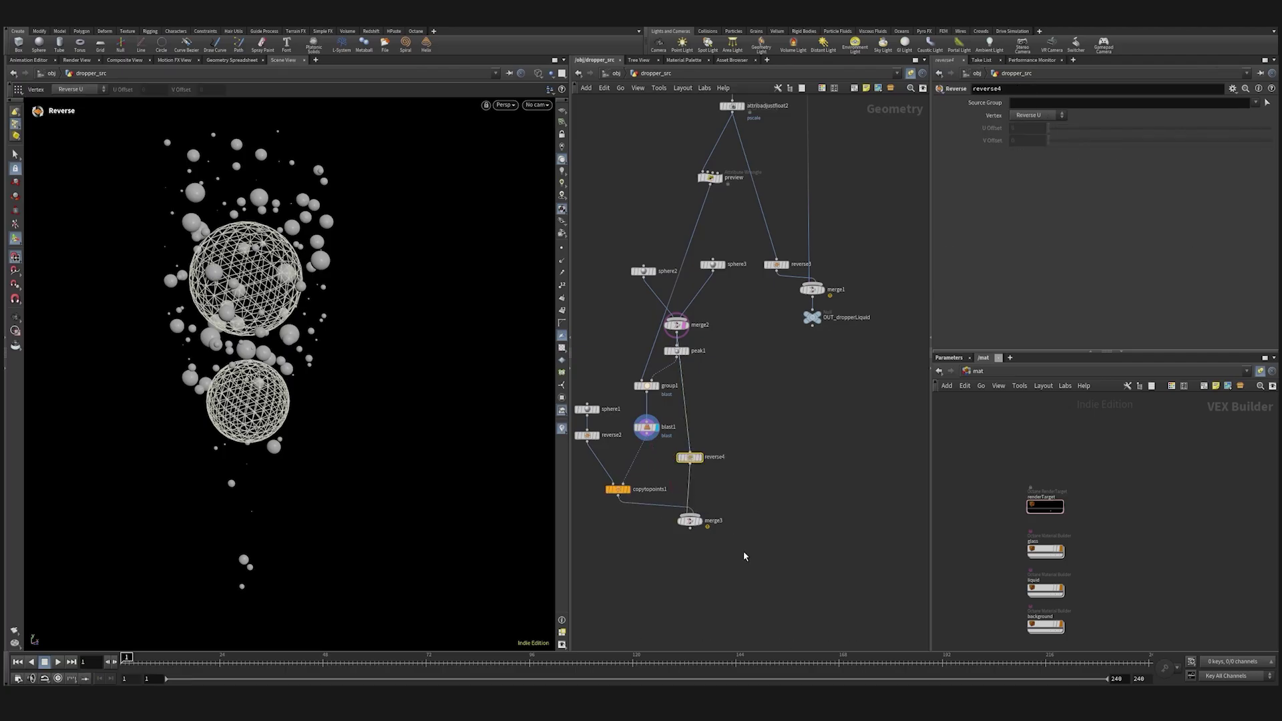
pyautogui.click(698, 522)
pyautogui.click(701, 522)
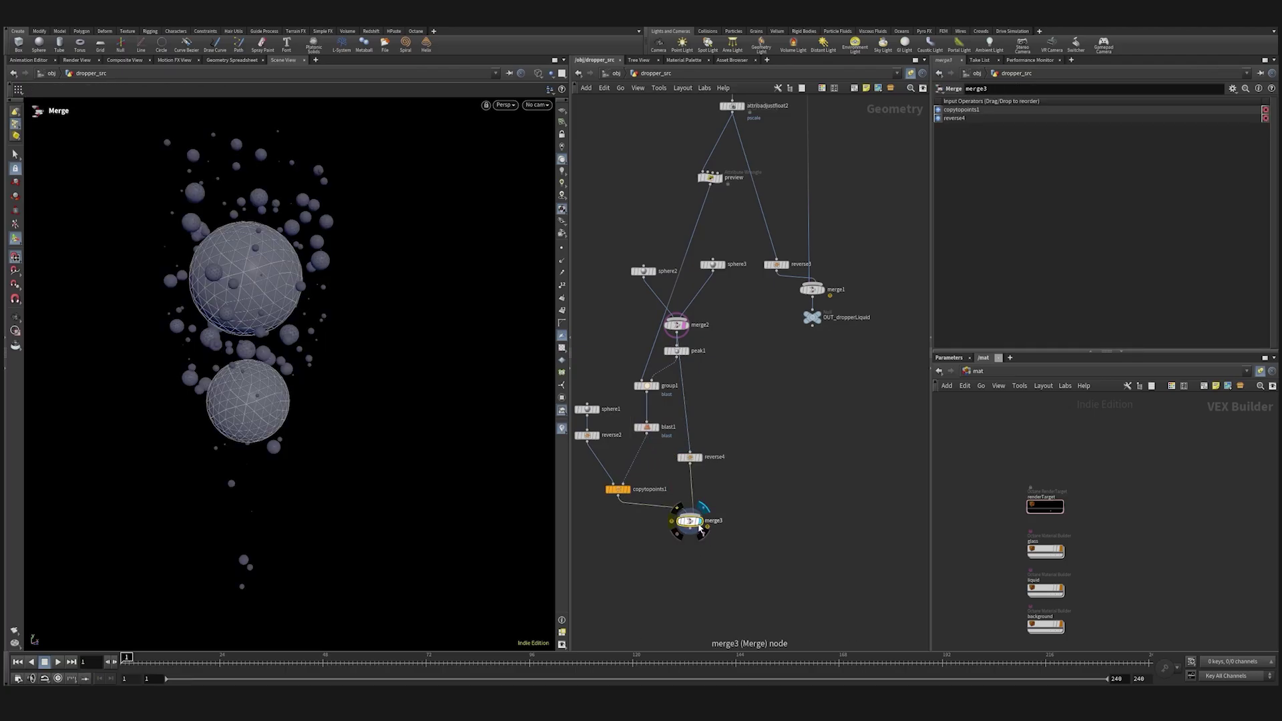
pyautogui.click(696, 524)
# Move merge1 and the output null down and connect merge3 to merge1 in place of reverse3.
pyautogui.keyDown('alt'); pyautogui.moveTo(298, 393); pyautogui.dragTo(467, 340); pyautogui.keyUp('alt')
pyautogui.moveTo(856, 362); pyautogui.dragTo(771, 257)
pyautogui.moveTo(812, 312); pyautogui.dragTo(792, 525)
pyautogui.click(775, 518)
pyautogui.moveTo(758, 482)
pyautogui.mouseDown()
pyautogui.moveTo(758, 454)
pyautogui.moveTo(739, 462)
pyautogui.moveTo(767, 502)
pyautogui.mouseUp()
pyautogui.moveTo(694, 532); pyautogui.dragTo(793, 499)
pyautogui.click(794, 502)
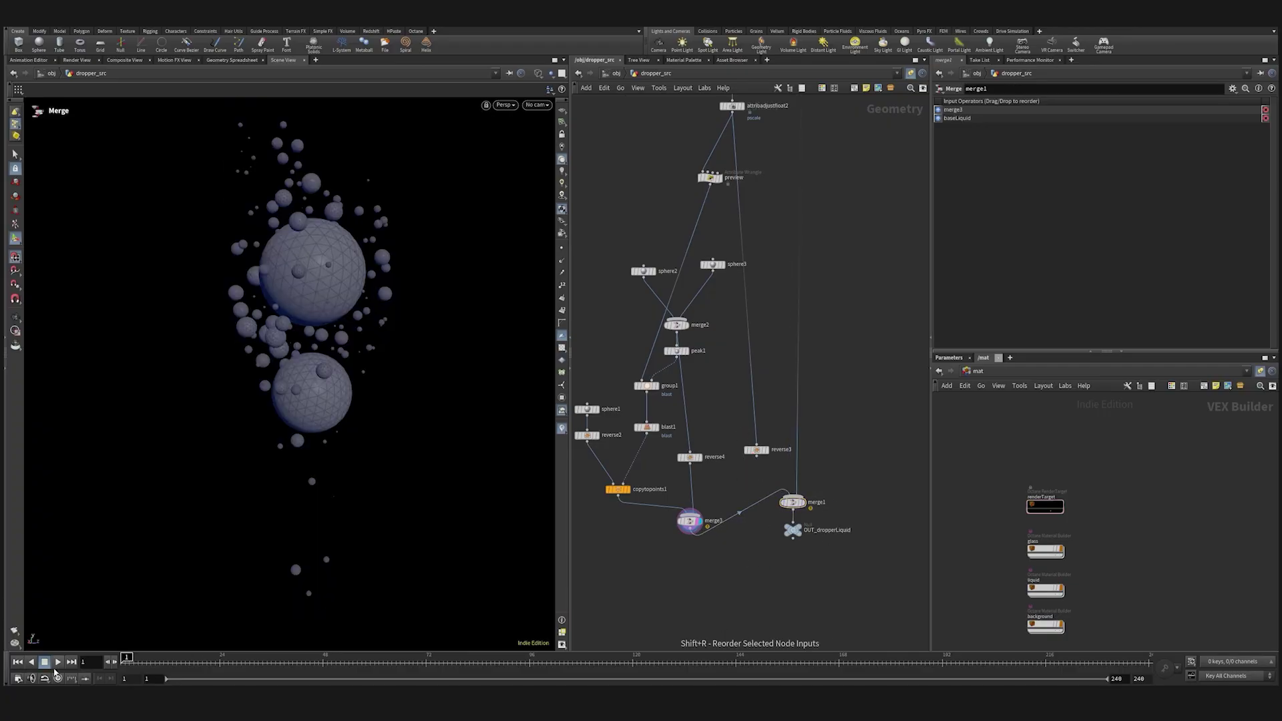
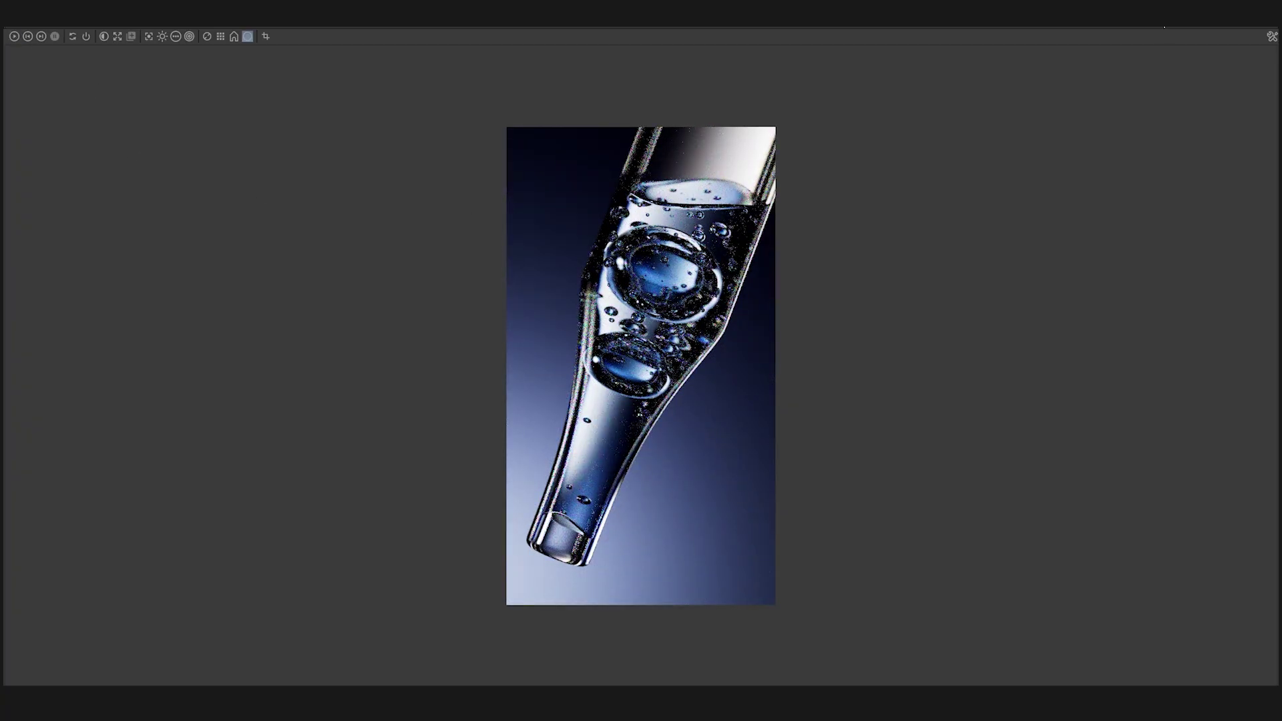
# Shrink the Octane render window beside the network and rearrange the sphere2, sphere3, merge2 and peak1 nodes.
pyautogui.moveTo(1165, 28); pyautogui.dragTo(413, 75)
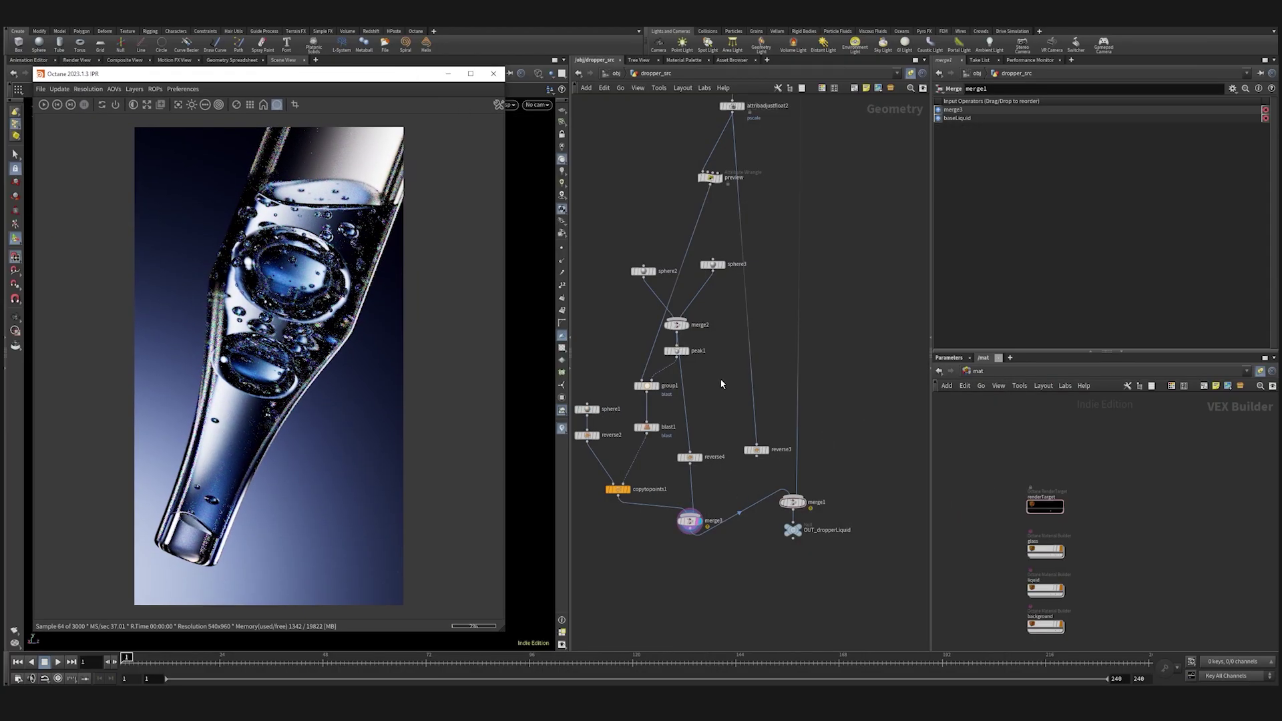
pyautogui.moveTo(721, 384); pyautogui.dragTo(803, 387, button='middle')
pyautogui.click(721, 279)
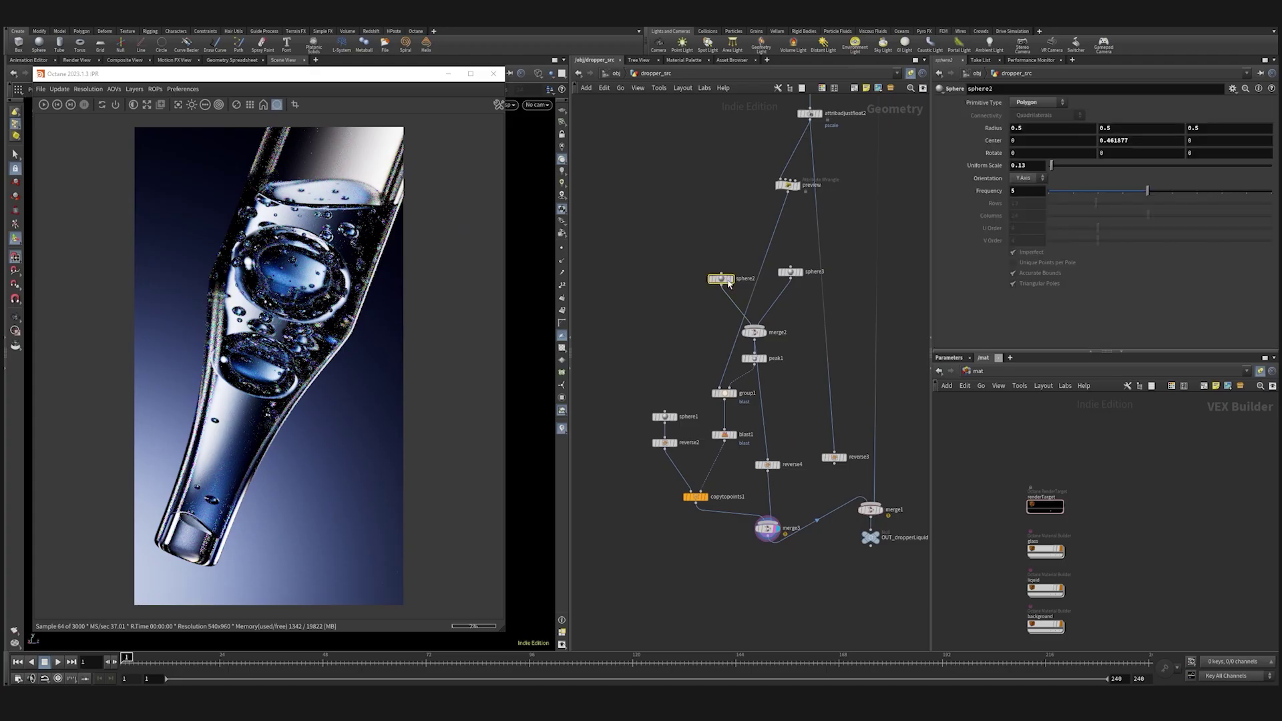
pyautogui.moveTo(722, 279); pyautogui.dragTo(721, 264)
pyautogui.moveTo(754, 358); pyautogui.dragTo(783, 328)
pyautogui.moveTo(790, 274); pyautogui.dragTo(794, 263)
pyautogui.keyDown('shift'); pyautogui.moveTo(783, 328); pyautogui.dragTo(836, 341); pyautogui.keyUp('shift')
pyautogui.moveTo(774, 277); pyautogui.dragTo(788, 286)
pyautogui.moveTo(847, 274); pyautogui.dragTo(846, 285)
# Bring group1, blast1 and the sphere copying nodes closer together in the network.
pyautogui.moveTo(737, 464); pyautogui.dragTo(709, 384)
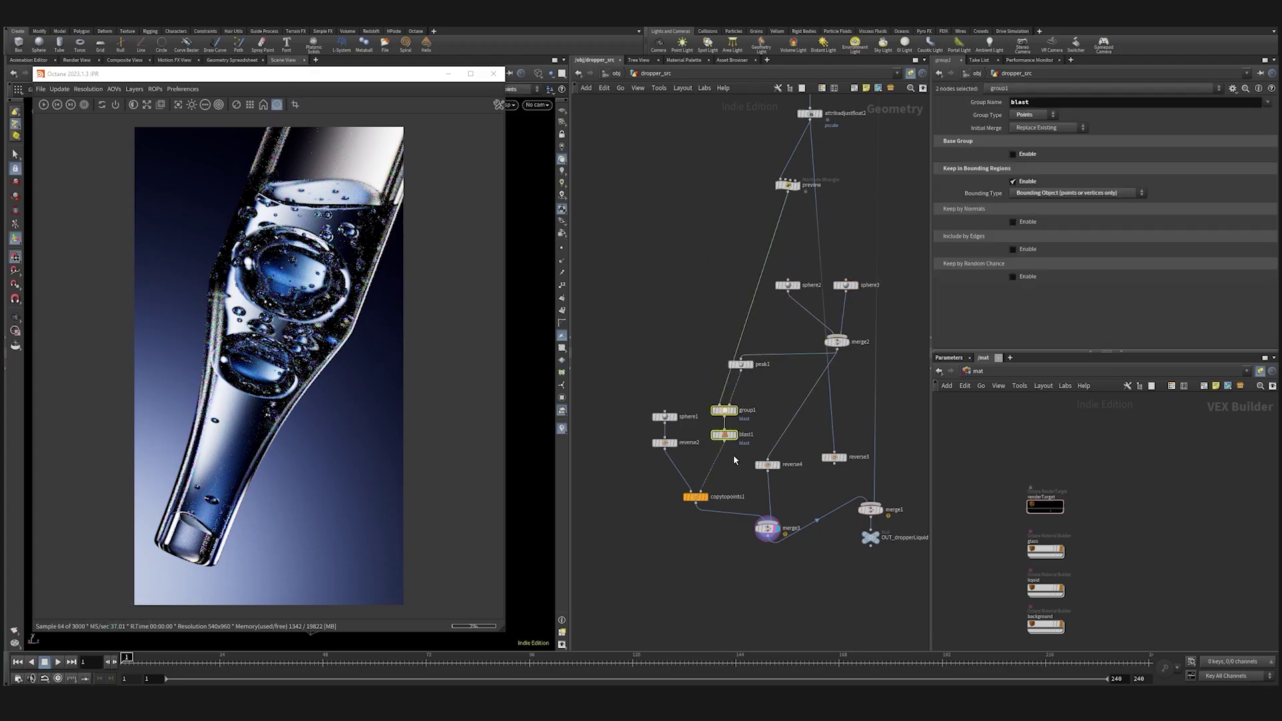
pyautogui.moveTo(725, 435); pyautogui.dragTo(726, 442)
pyautogui.moveTo(621, 394); pyautogui.dragTo(735, 516)
pyautogui.click(681, 507)
pyautogui.moveTo(697, 497); pyautogui.dragTo(657, 464)
# Place reverse4 after merge3, delete reverse2 from the sphere1 branch and tidy the surrounding nodes.
pyautogui.moveTo(775, 530); pyautogui.dragTo(712, 512)
pyautogui.moveTo(772, 465); pyautogui.dragTo(777, 537)
pyautogui.click(630, 432)
pyautogui.press('Delete')
pyautogui.moveTo(629, 406); pyautogui.dragTo(629, 432)
pyautogui.moveTo(738, 368); pyautogui.dragTo(708, 404, button='middle')
pyautogui.moveTo(806, 377); pyautogui.dragTo(692, 428)
# Insert a Null node after merge2 and name it bigBubbles.
pyautogui.press('Tab')
pyautogui.write('null')
pyautogui.press('Return')
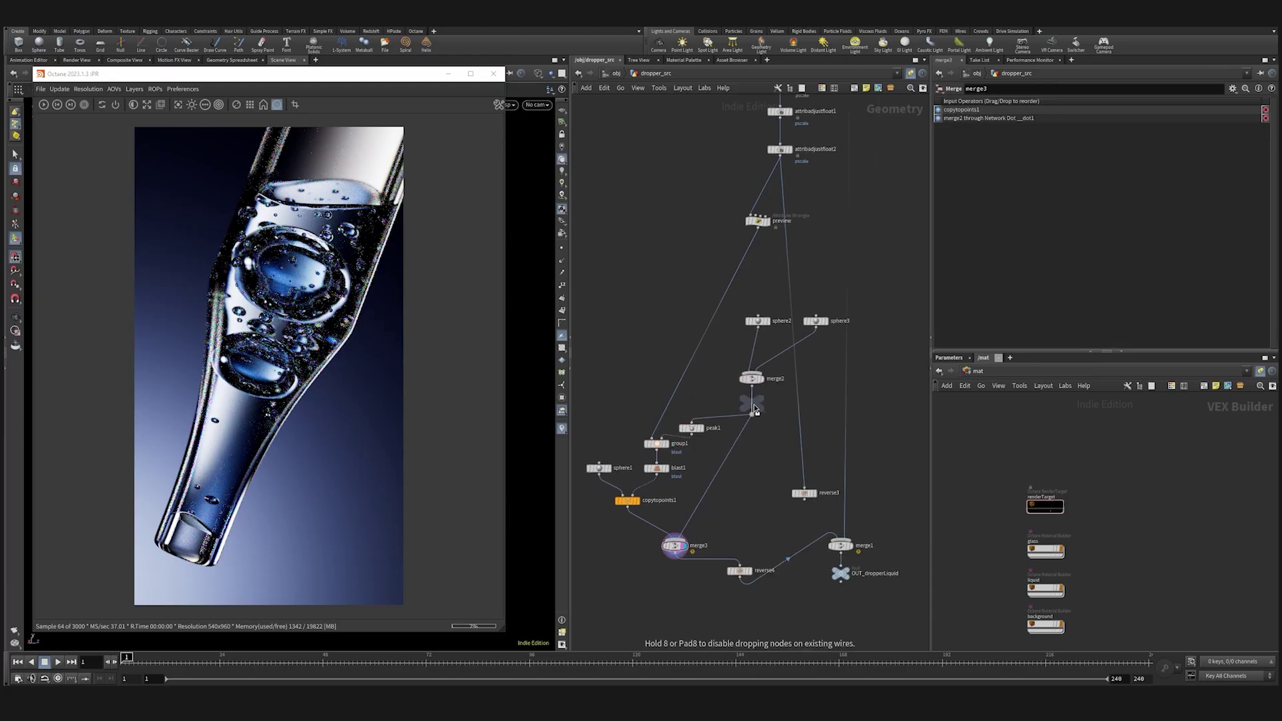
pyautogui.click(751, 407)
pyautogui.doubleClick(774, 407)
pyautogui.write('bi')
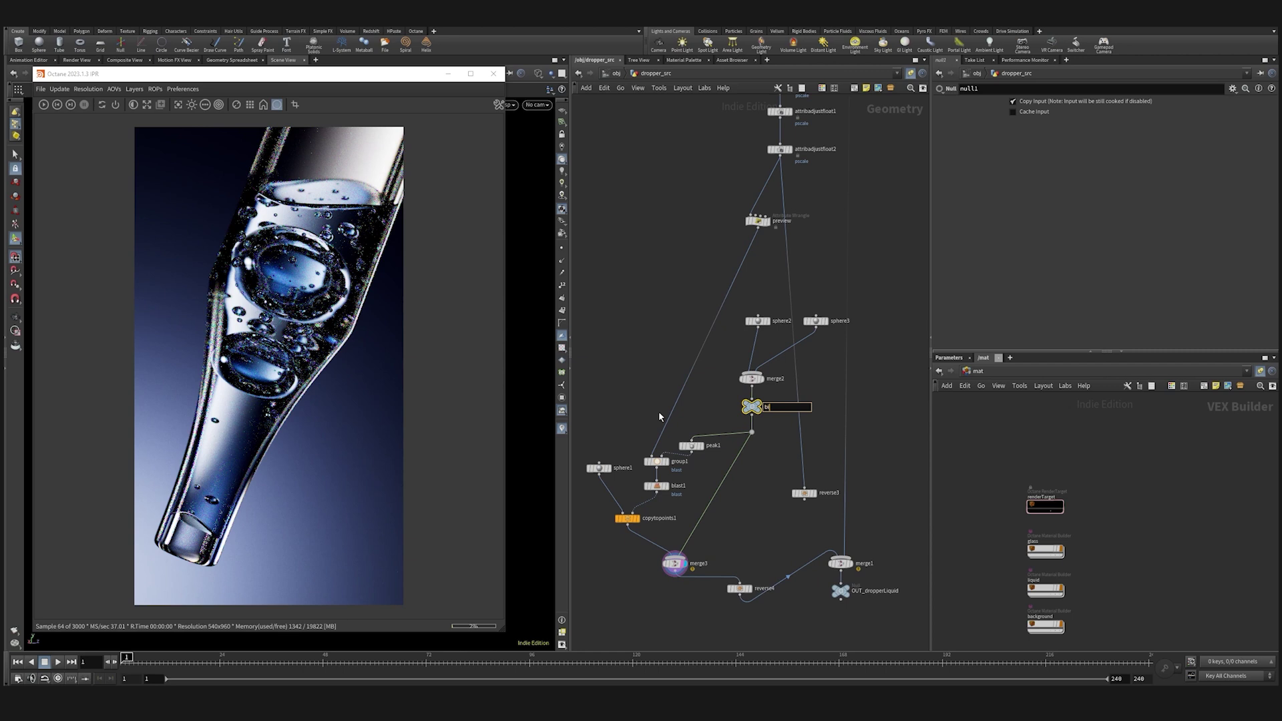
pyautogui.write('gBubbles')
pyautogui.press('Return')
# Compact the two large-sphere nodes above merge2, delete the unused reverse3 and align the preview wrangle with its chain.
pyautogui.moveTo(759, 326); pyautogui.dragTo(746, 341)
pyautogui.moveTo(816, 323); pyautogui.dragTo(774, 353)
pyautogui.moveTo(715, 387); pyautogui.dragTo(698, 407, button='middle')
pyautogui.click(788, 513)
pyautogui.press('Delete')
pyautogui.moveTo(740, 241); pyautogui.dragTo(763, 207)
pyautogui.moveTo(716, 187); pyautogui.dragTo(712, 209, button='middle')
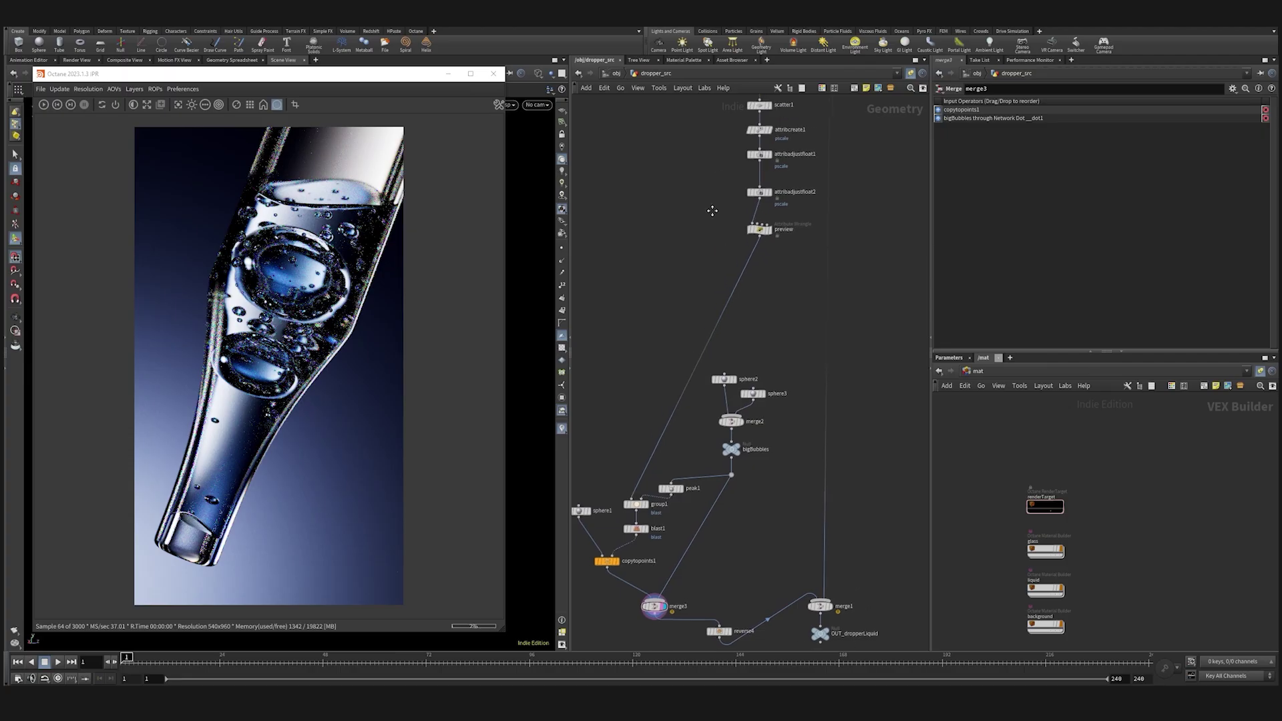
# Arrange the scatter chain, the bigBubbles branch and the output nodes into tidy columns beneath the liquid null.
pyautogui.scroll(-5, 745, 416)
pyautogui.moveTo(751, 339); pyautogui.dragTo(723, 283)
pyautogui.scroll(2, 752, 282)
pyautogui.click(664, 415)
pyautogui.moveTo(627, 428); pyautogui.dragTo(766, 589)
pyautogui.click(844, 525)
pyautogui.moveTo(731, 462); pyautogui.dragTo(724, 195)
pyautogui.scroll(3, 821, 214)
pyautogui.moveTo(761, 212); pyautogui.dragTo(847, 227)
pyautogui.click(739, 311)
pyautogui.scroll(-4, 739, 321)
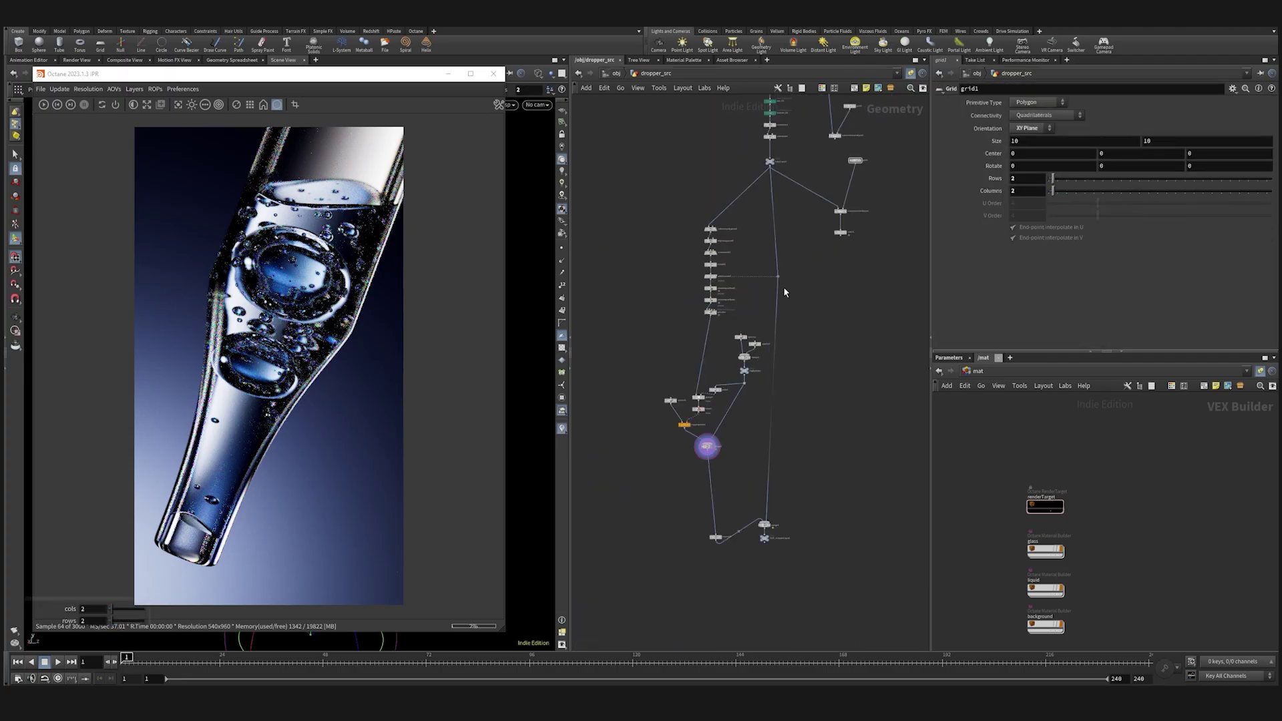
# Lower the dot on the long liquid wire and reposition the cluster of bubble nodes around merge3 beneath the preview chain.
pyautogui.moveTo(777, 276); pyautogui.dragTo(812, 443)
pyautogui.moveTo(798, 506); pyautogui.dragTo(761, 585)
pyautogui.moveTo(624, 320); pyautogui.dragTo(768, 460)
pyautogui.scroll(3, 718, 383)
pyautogui.moveTo(699, 494); pyautogui.dragTo(719, 461)
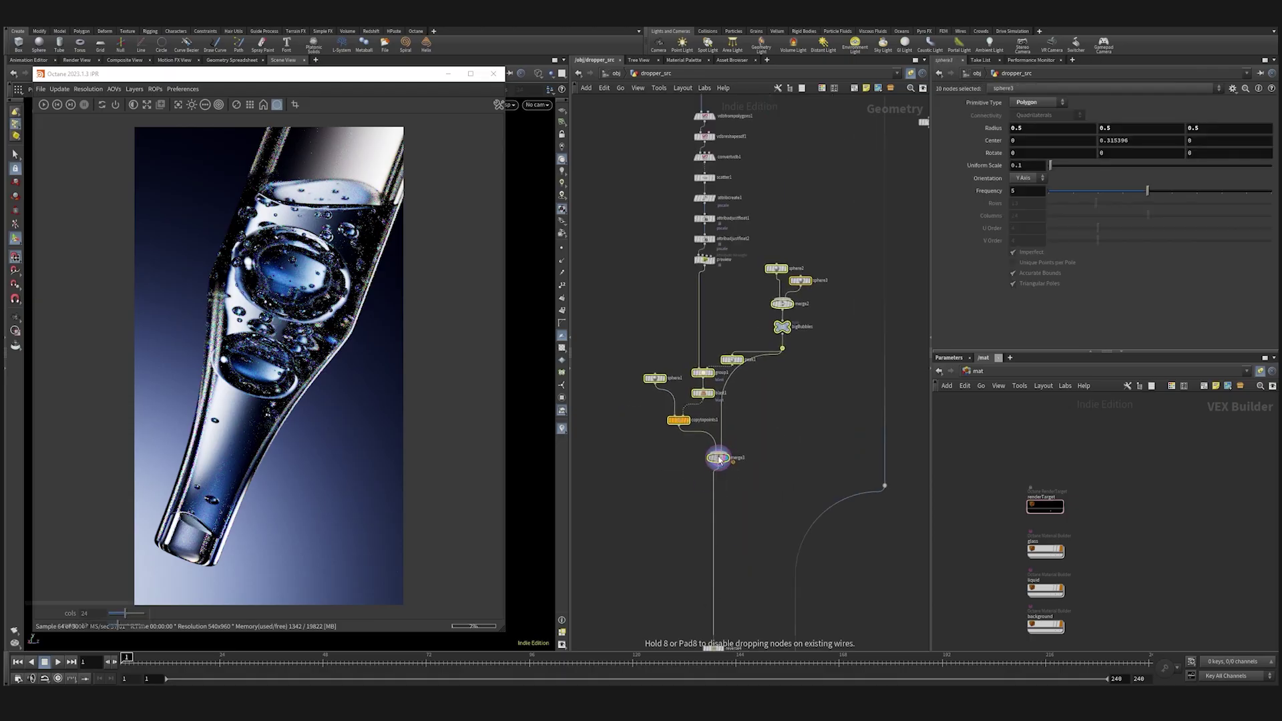
# Raise the bigBubbles branch, replace its old wire dot with a new one on the wire to merge3, and lower merge3.
pyautogui.moveTo(619, 314); pyautogui.dragTo(718, 421)
pyautogui.moveTo(733, 358); pyautogui.dragTo(718, 347)
pyautogui.moveTo(760, 257); pyautogui.dragTo(822, 335)
pyautogui.moveTo(783, 327); pyautogui.dragTo(796, 280)
pyautogui.click(770, 334)
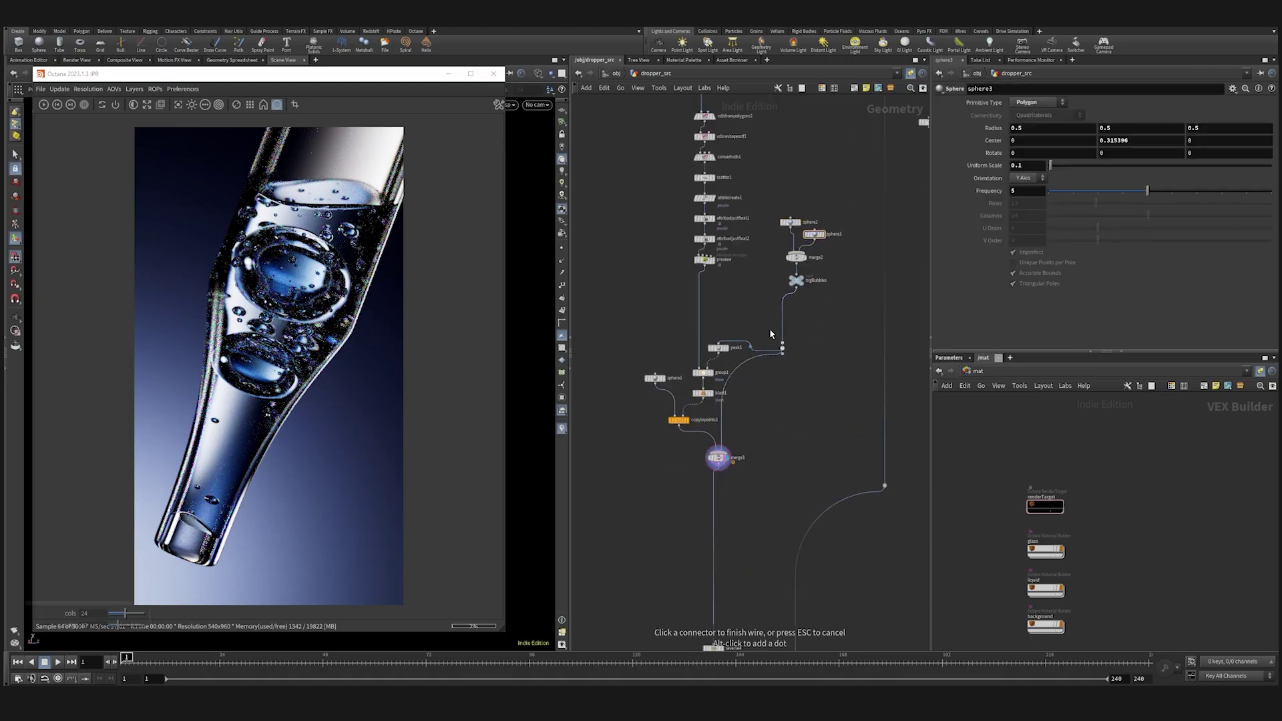
pyautogui.press('Delete')
pyautogui.keyDown('alt'); pyautogui.moveTo(739, 310); pyautogui.dragTo(796, 425); pyautogui.keyUp('alt')
pyautogui.moveTo(719, 457); pyautogui.dragTo(724, 496)
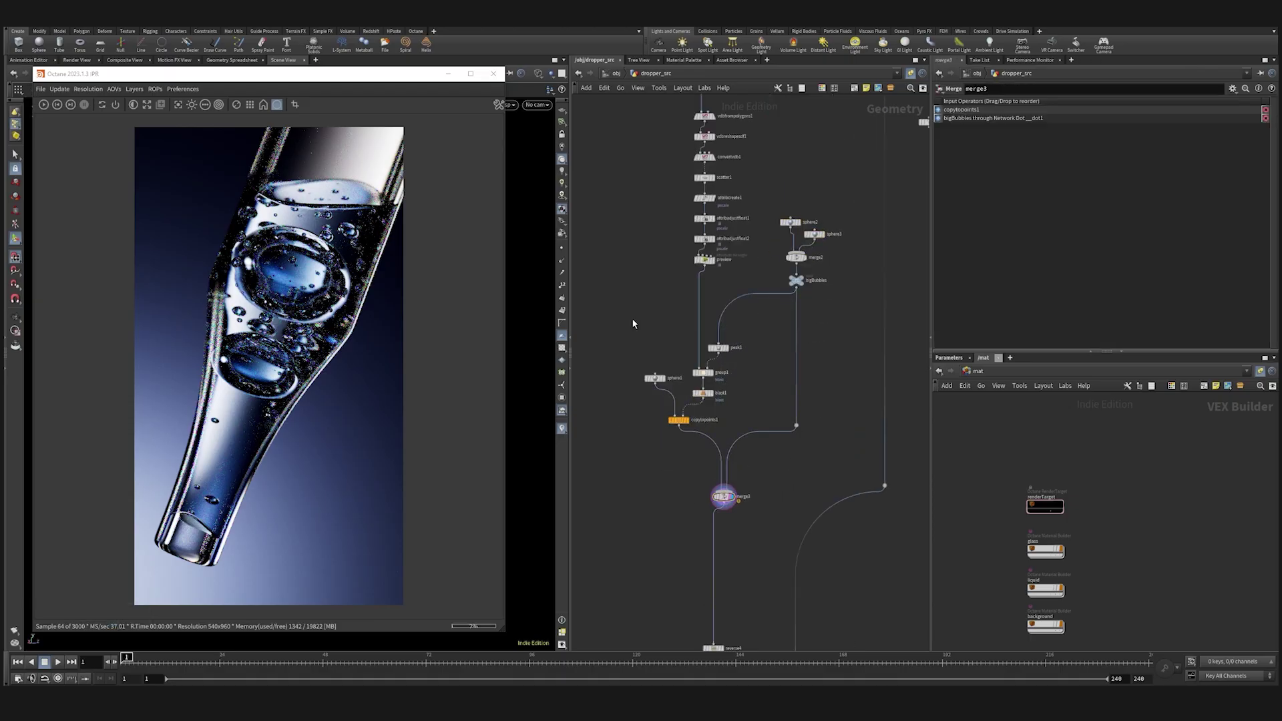
# Line up the peak1, group1, blast1 and copytopoints1 nodes and centre merge3 between the small-bubble and bigBubbles branches.
pyautogui.moveTo(633, 324); pyautogui.dragTo(743, 432)
pyautogui.moveTo(718, 348); pyautogui.dragTo(702, 348)
pyautogui.scroll(3, 697, 532)
pyautogui.moveTo(696, 532); pyautogui.dragTo(697, 447, button='middle')
pyautogui.click(735, 396)
pyautogui.moveTo(721, 615); pyautogui.dragTo(735, 615)
pyautogui.moveTo(691, 348); pyautogui.dragTo(723, 567, button='middle')
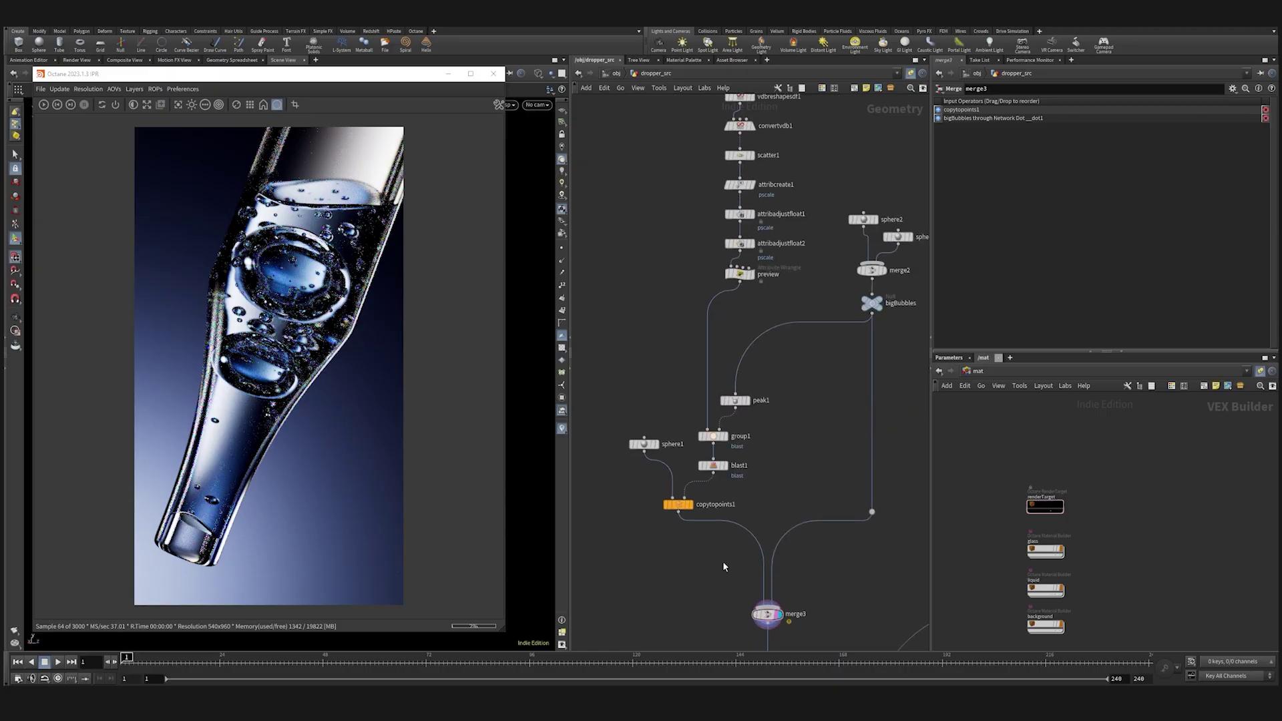
pyautogui.scroll(-3, 821, 406)
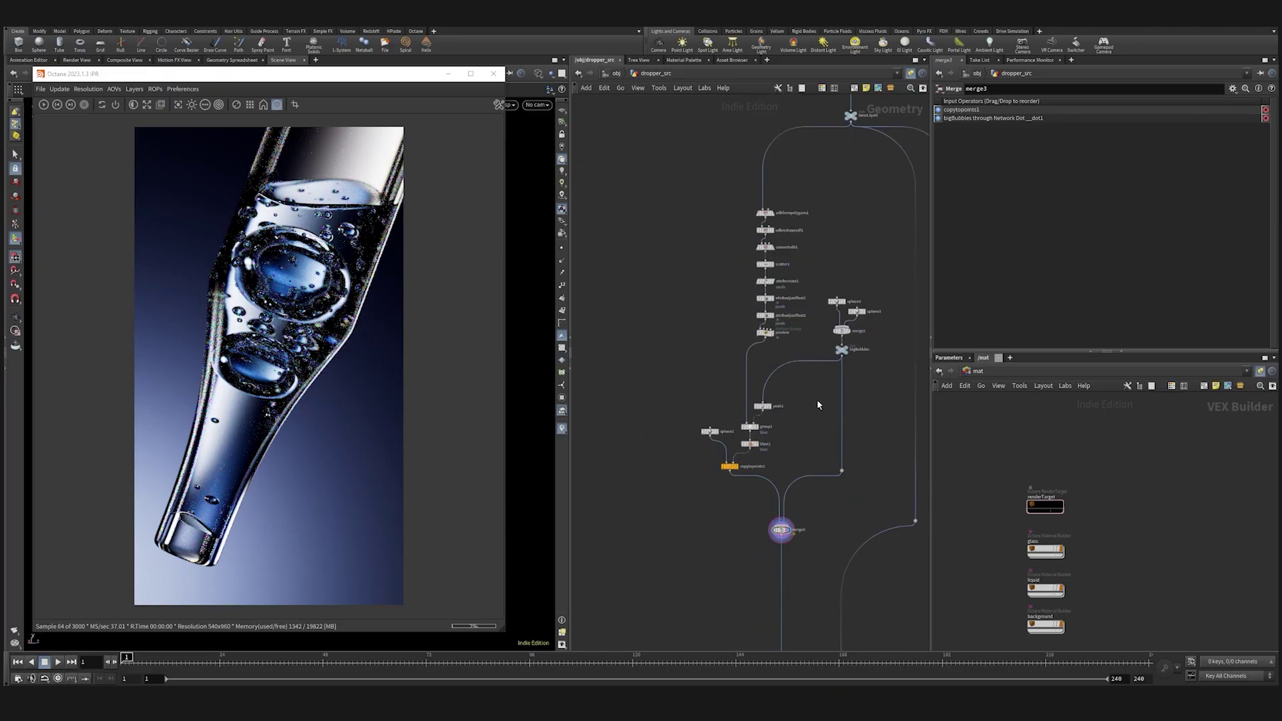
# Minimize the Octane render window and compare the outputs of convertvdb1 and scatter1 in the viewport.
pyautogui.scroll(3, 803, 246)
pyautogui.moveTo(789, 347); pyautogui.dragTo(866, 321, button='middle')
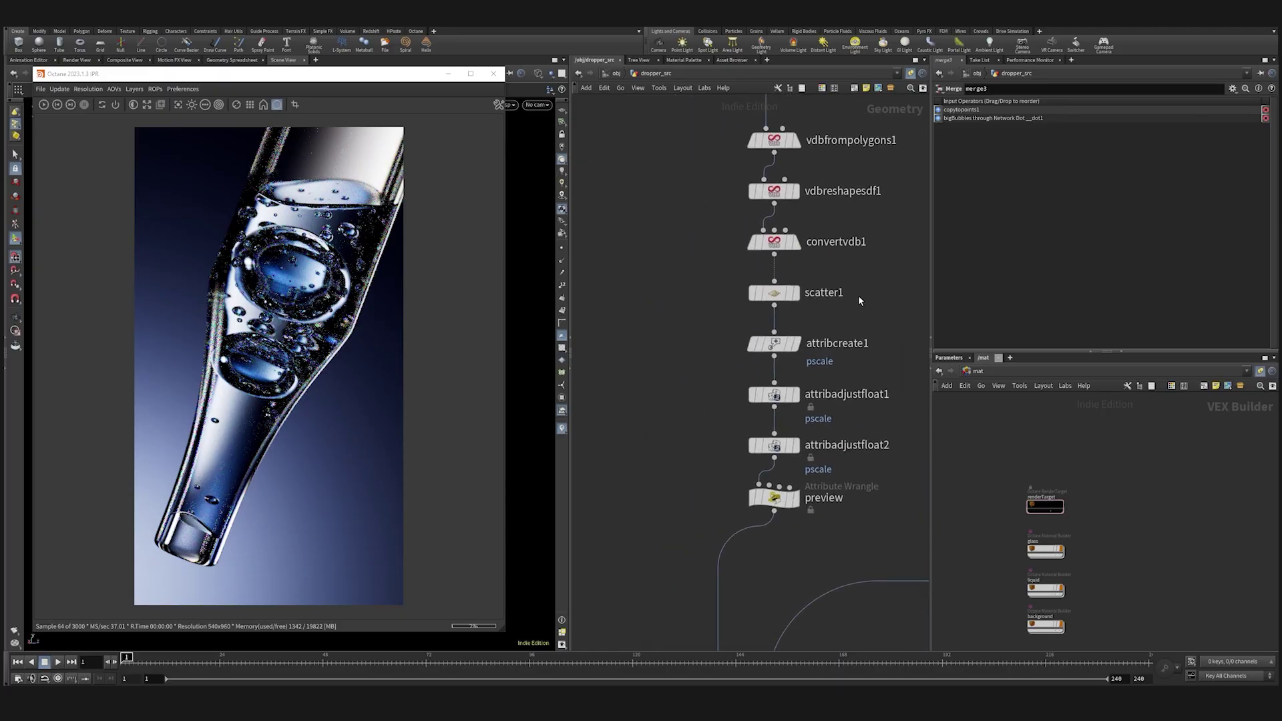
pyautogui.click(801, 244)
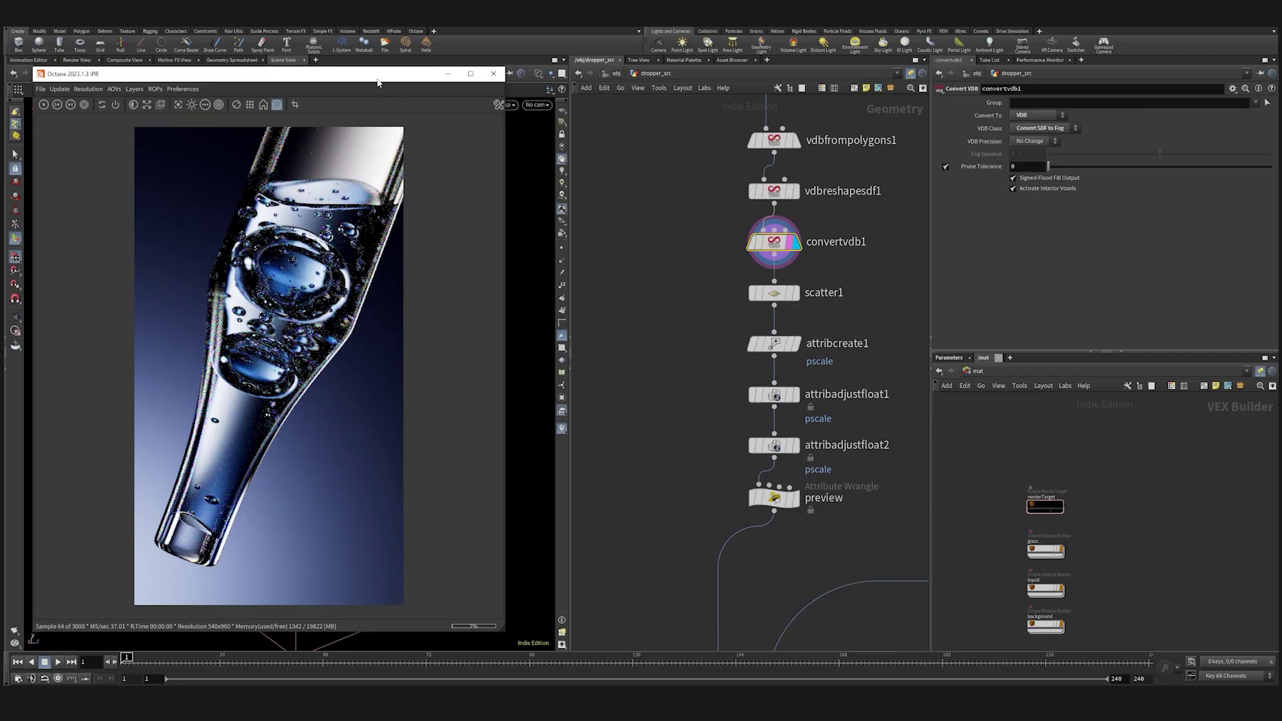
pyautogui.moveTo(377, 80); pyautogui.dragTo(927, 150)
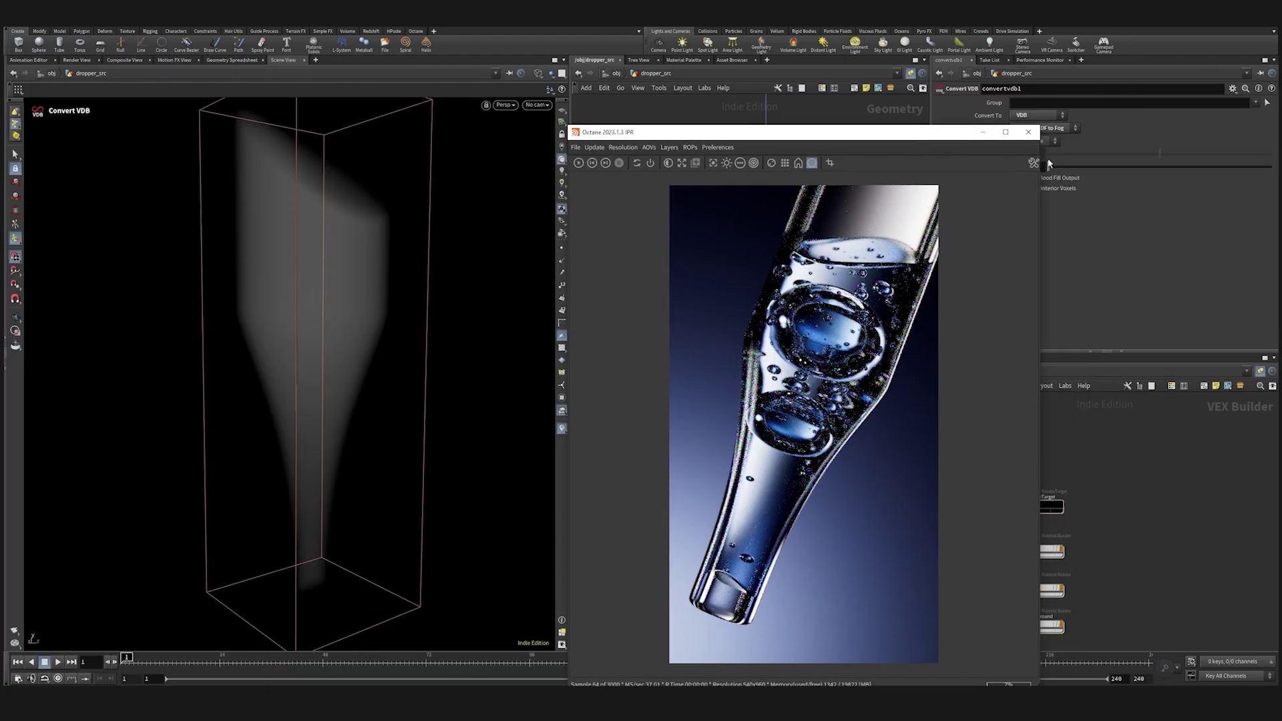
pyautogui.click(983, 132)
pyautogui.click(794, 297)
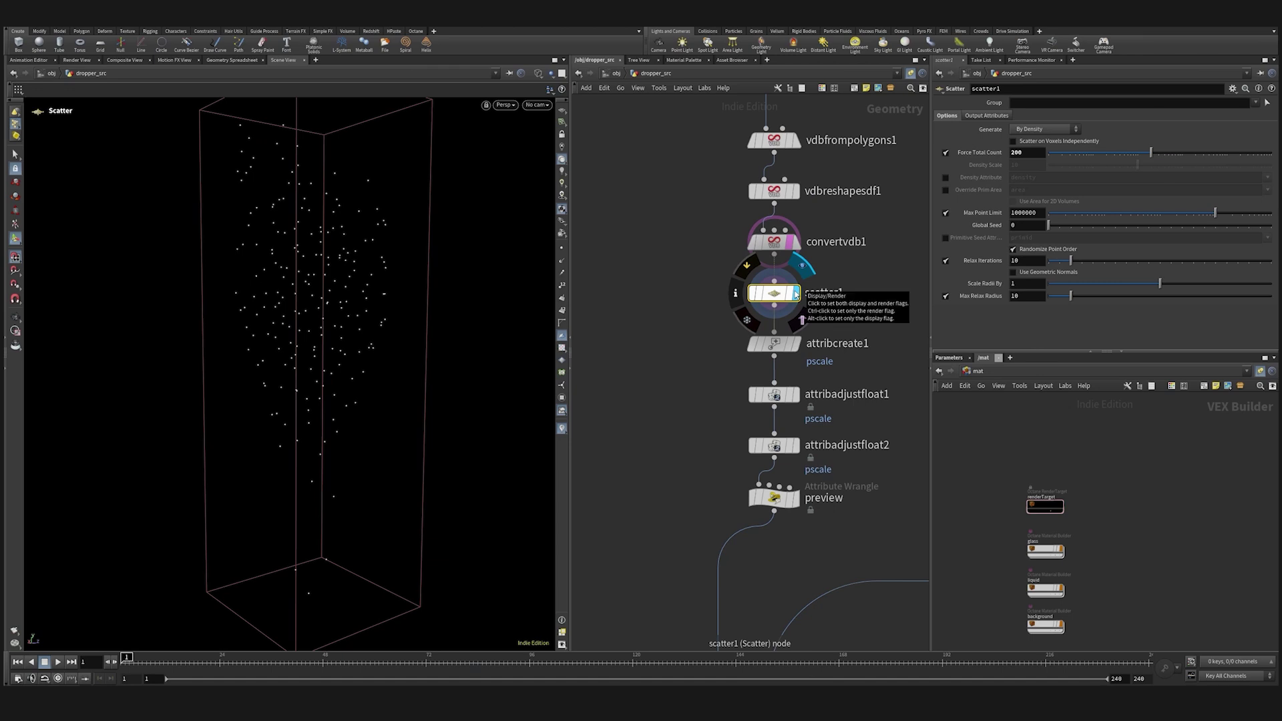
pyautogui.click(796, 242)
# Duplicate scatter1 into a separate branch under convertvdb1, display it and set its Force Total Count to 4000.
pyautogui.keyDown('alt'); pyautogui.moveTo(777, 296); pyautogui.dragTo(650, 311); pyautogui.keyUp('alt')
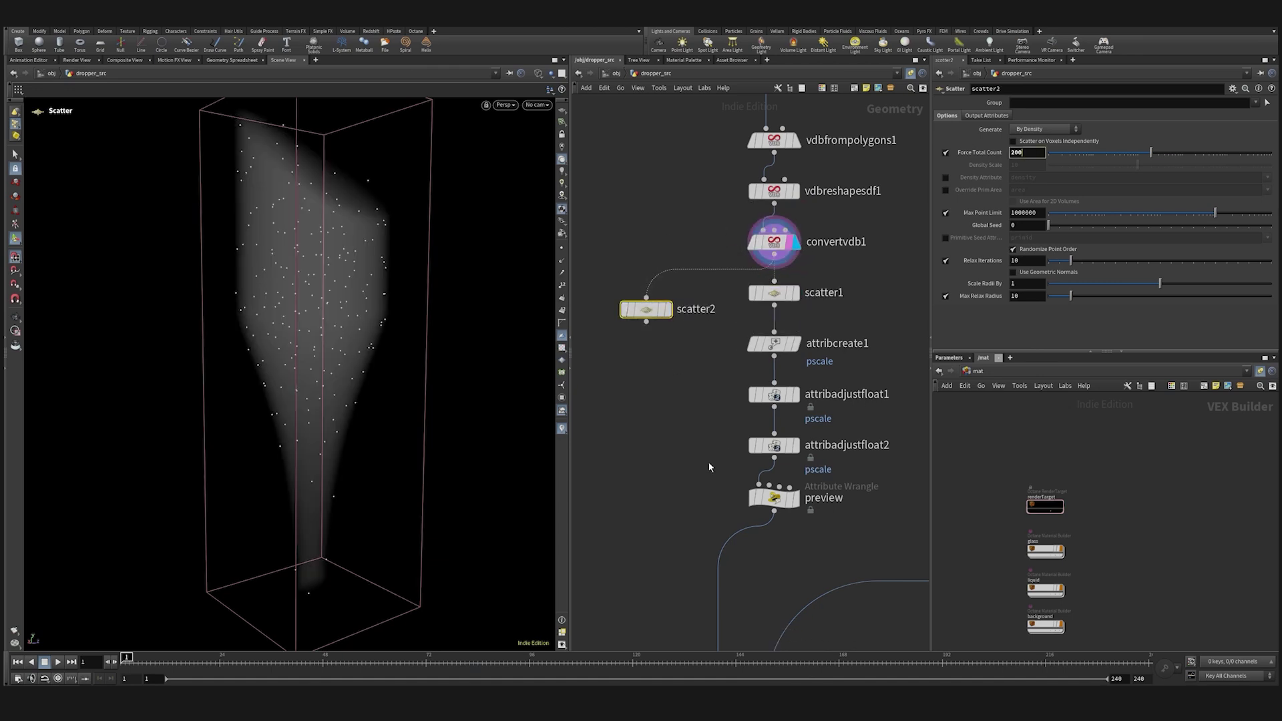
pyautogui.press('Return')
pyautogui.click(667, 311)
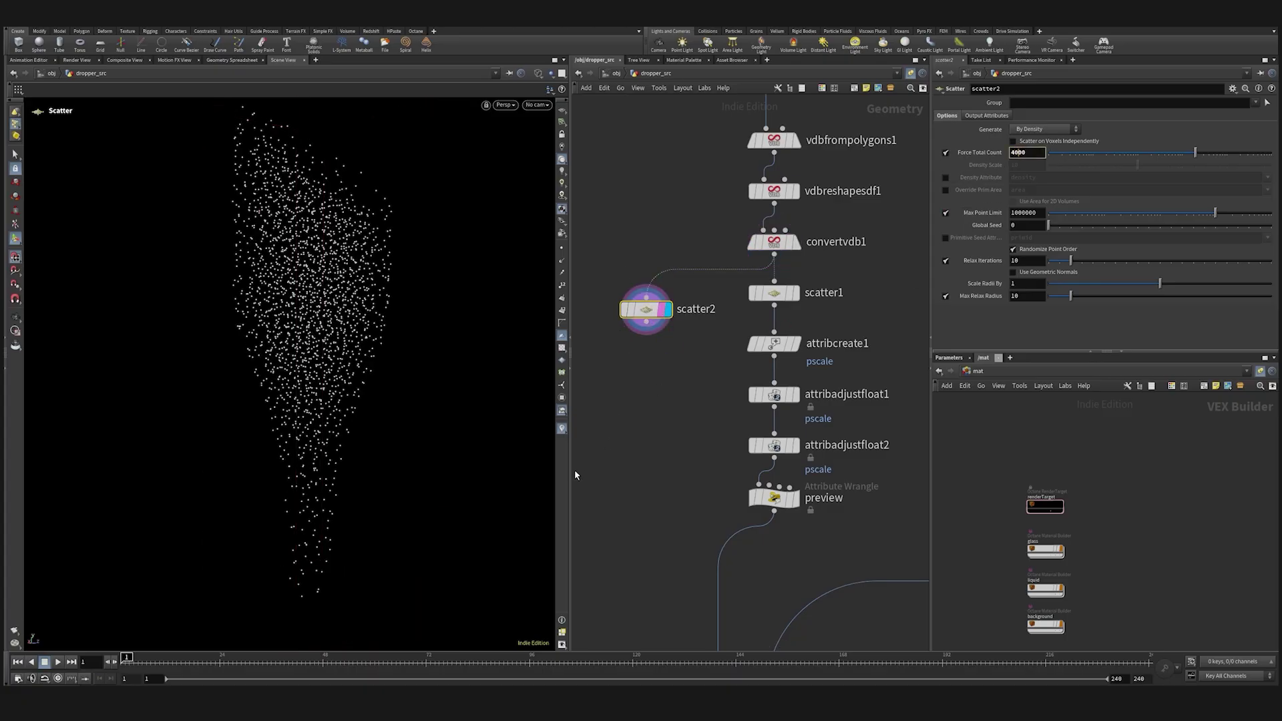
pyautogui.press('Return')
# Add a Group Create node beneath scatter2 and wire it to that scatter.
pyautogui.press('Tab')
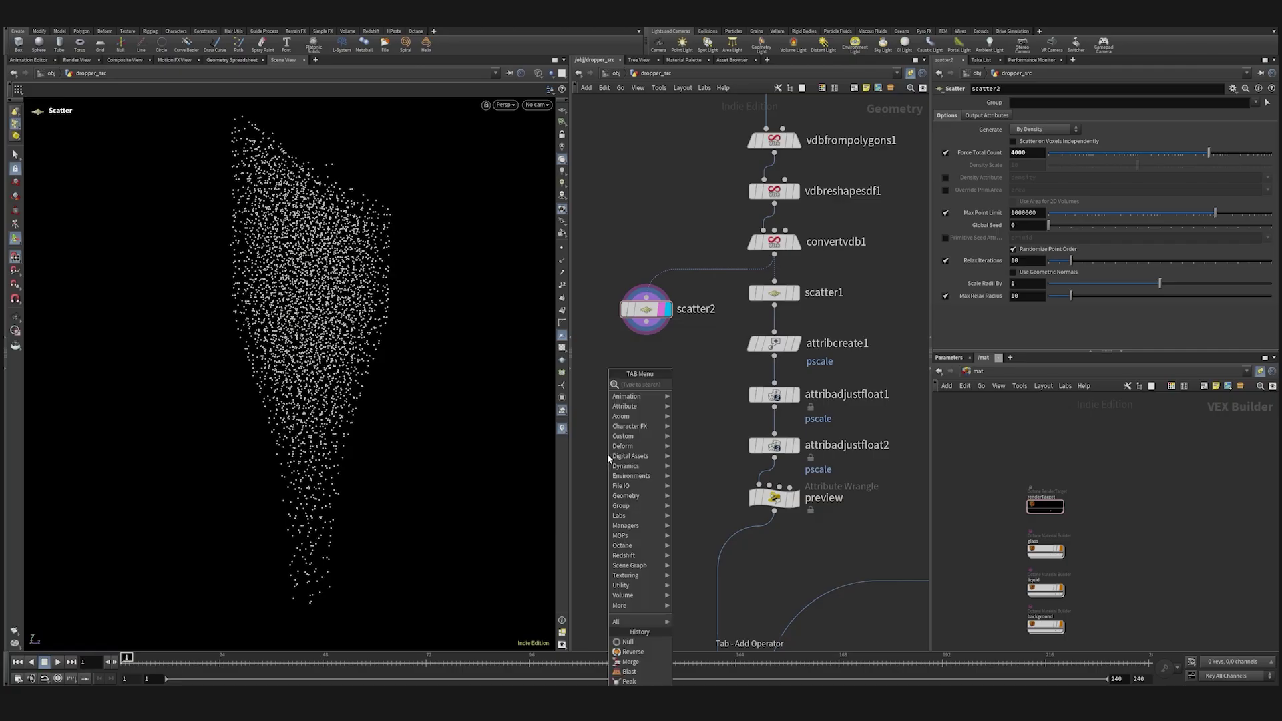
pyautogui.write('group')
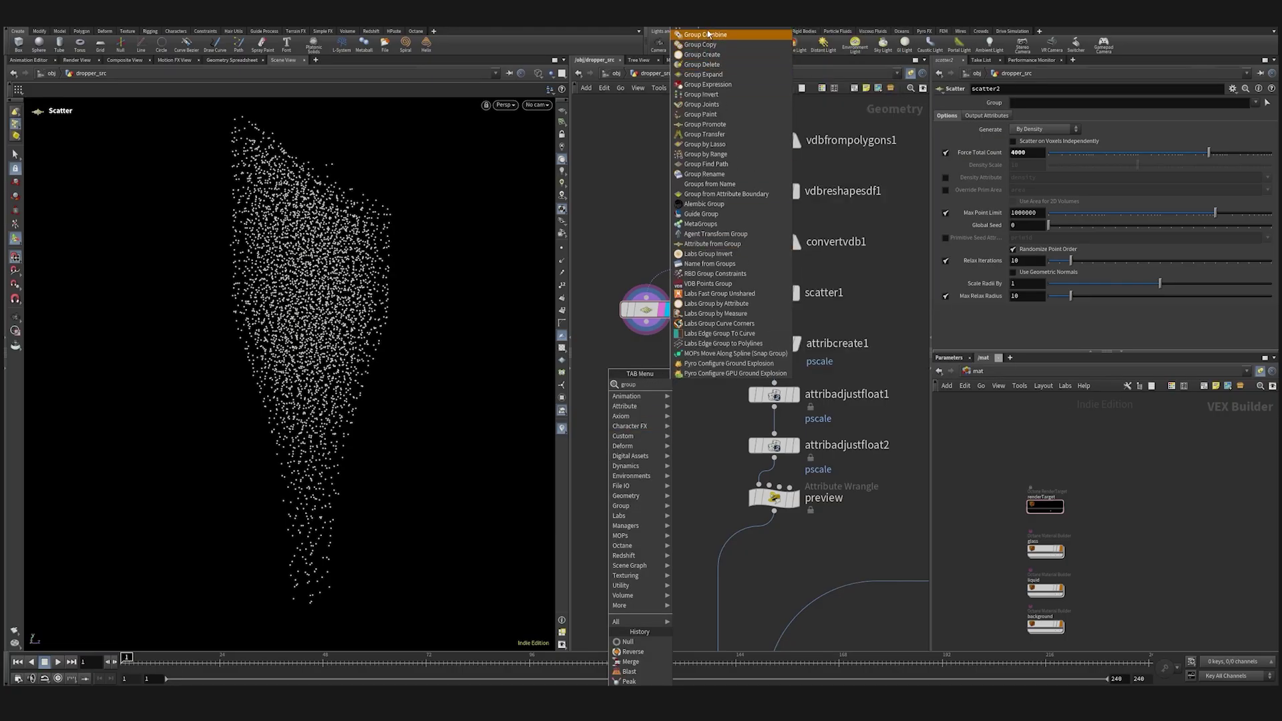
pyautogui.click(702, 54)
pyautogui.click(641, 374)
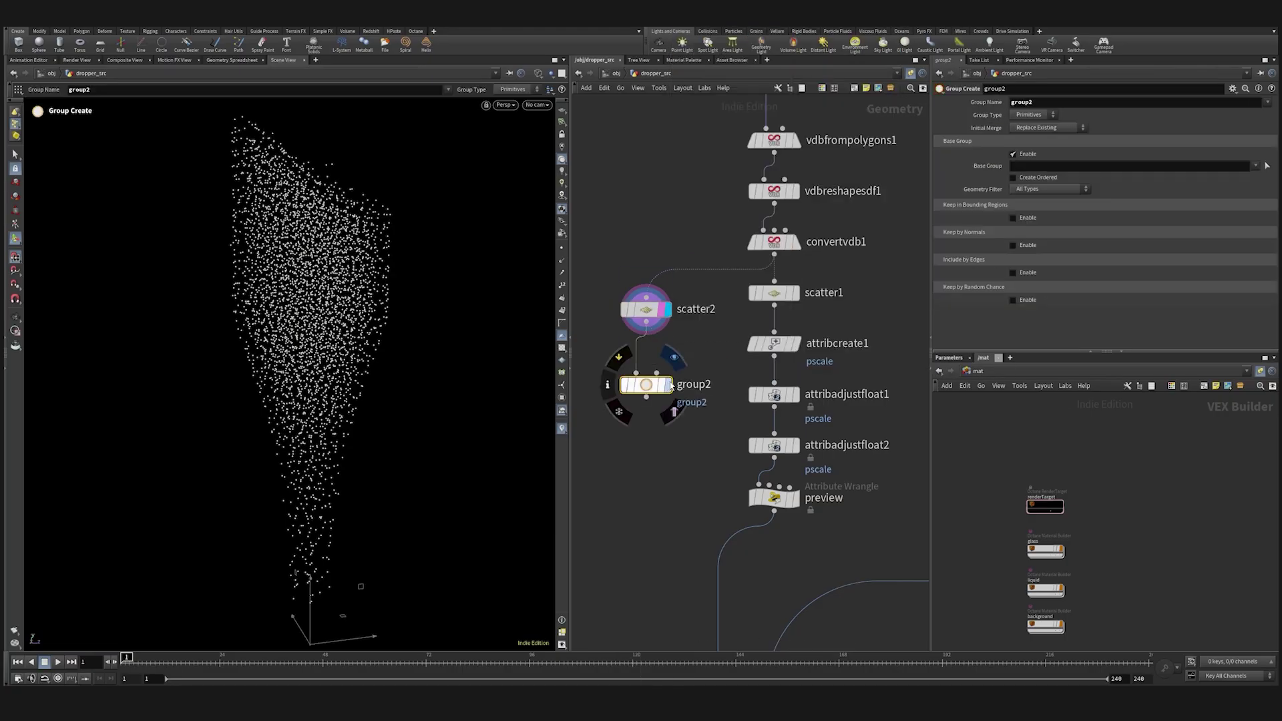
# Disable Base Group on group2, enable Keep in Bounding Regions and set the Group Type to Points.
pyautogui.click(1034, 156)
pyautogui.click(1032, 182)
pyautogui.press('Escape')
pyautogui.moveTo(367, 405); pyautogui.dragTo(325, 316)
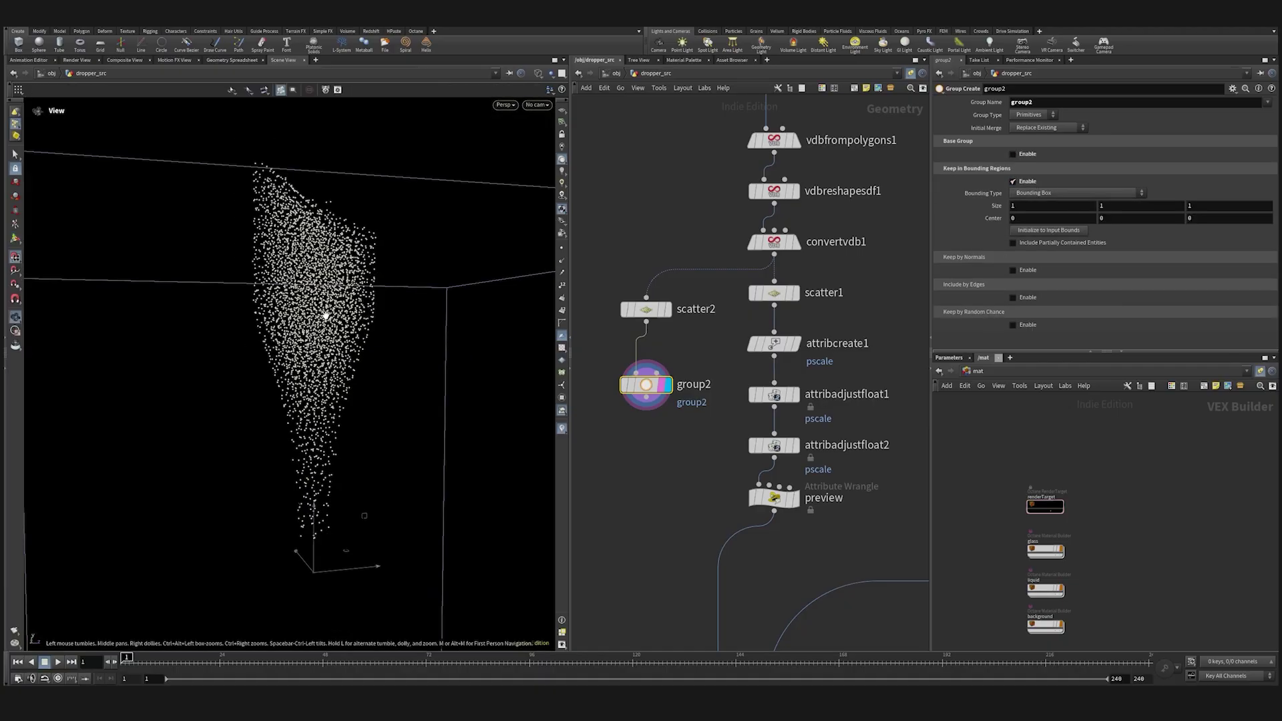
pyautogui.scroll(-5, 325, 315)
pyautogui.press('Return')
pyautogui.click(1035, 115)
pyautogui.click(1042, 105)
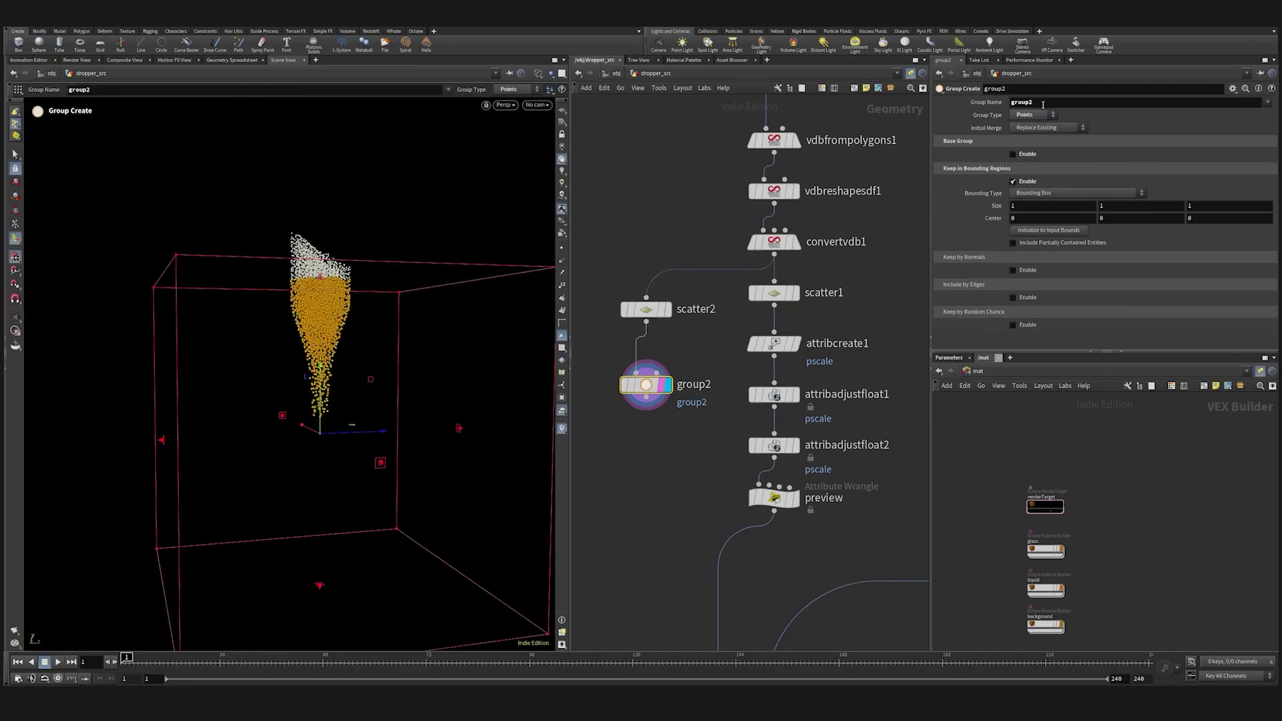
# Name the point group made by group2 "blast".
pyautogui.doubleClick(1043, 105)
pyautogui.write('gblast')
pyautogui.press('Return')
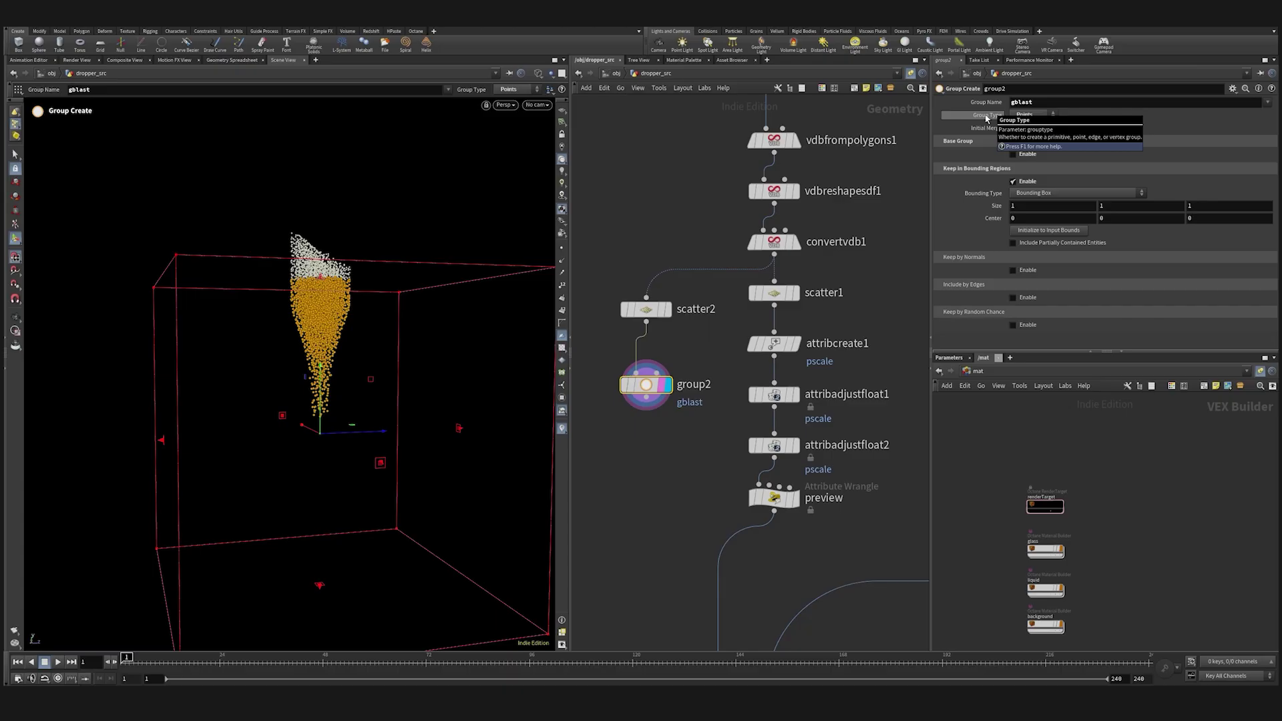
pyautogui.click(1015, 102)
pyautogui.press('BackSpace')
pyautogui.press('Return')
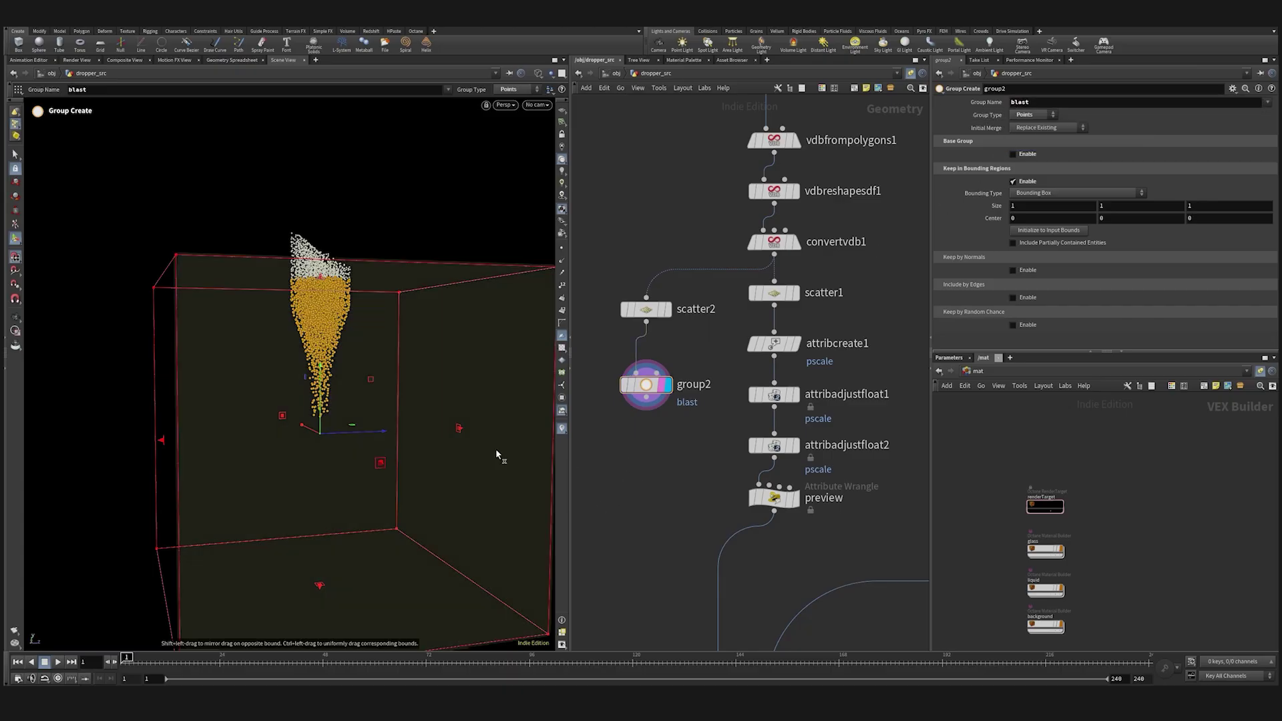
# Fit group2's bounding box around the narrow lower neck, about 0.11 x 0.125 x 0.11 in size and centred at about 0.174 in Y.
pyautogui.moveTo(963, 206); pyautogui.dragTo(922, 211, button='middle')
pyautogui.scroll(5, 266, 423)
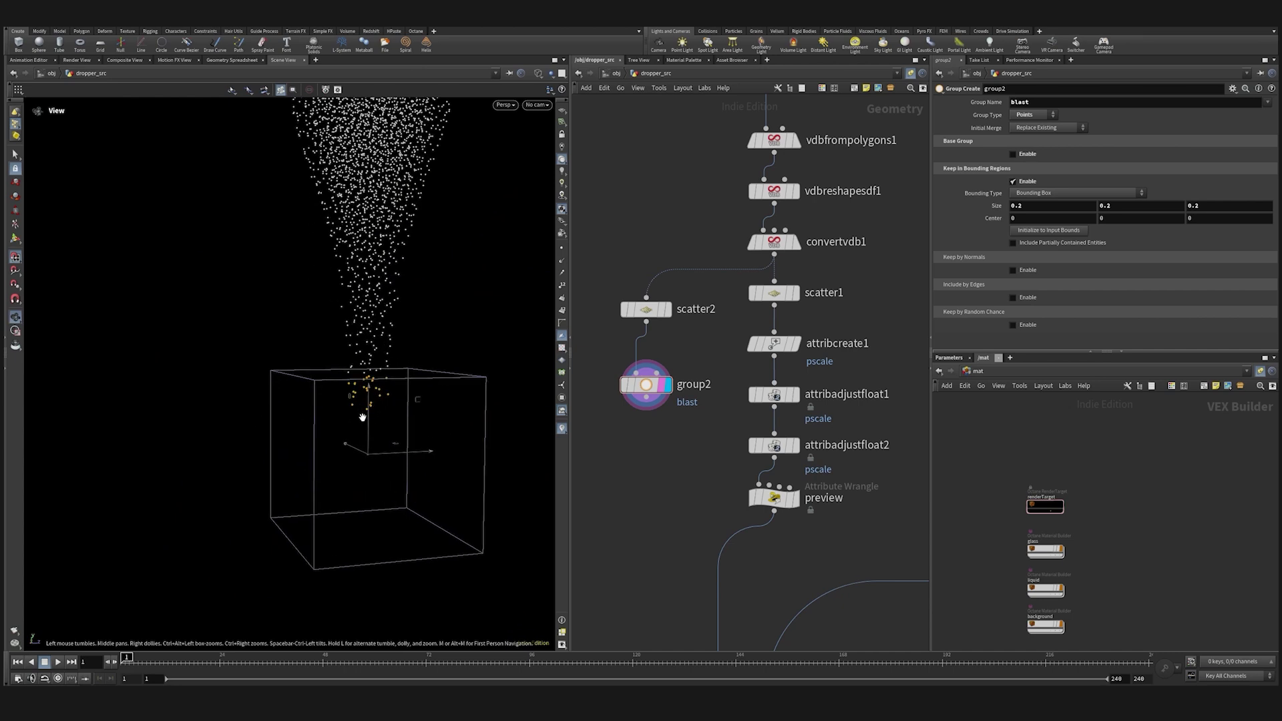
pyautogui.moveTo(369, 406); pyautogui.dragTo(382, 246)
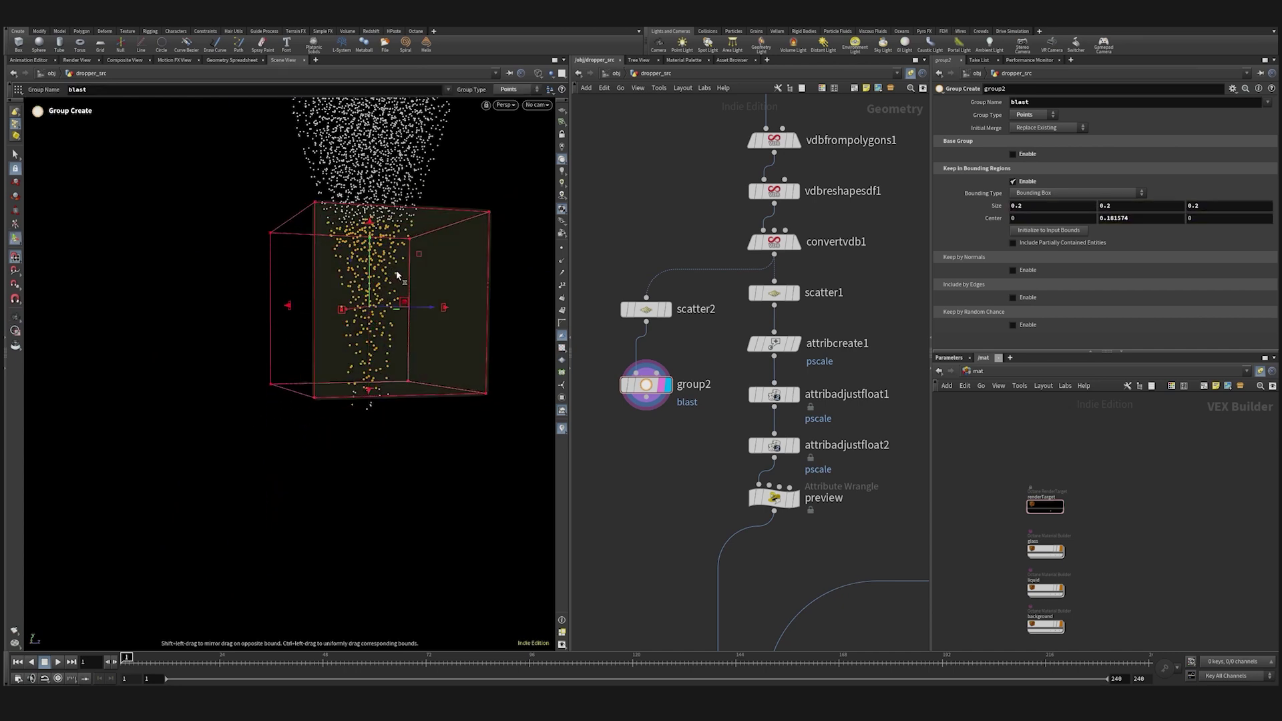
pyautogui.moveTo(998, 219); pyautogui.dragTo(952, 224, button='middle')
pyautogui.keyDown('alt'); pyautogui.moveTo(324, 455); pyautogui.dragTo(349, 461); pyautogui.keyUp('alt')
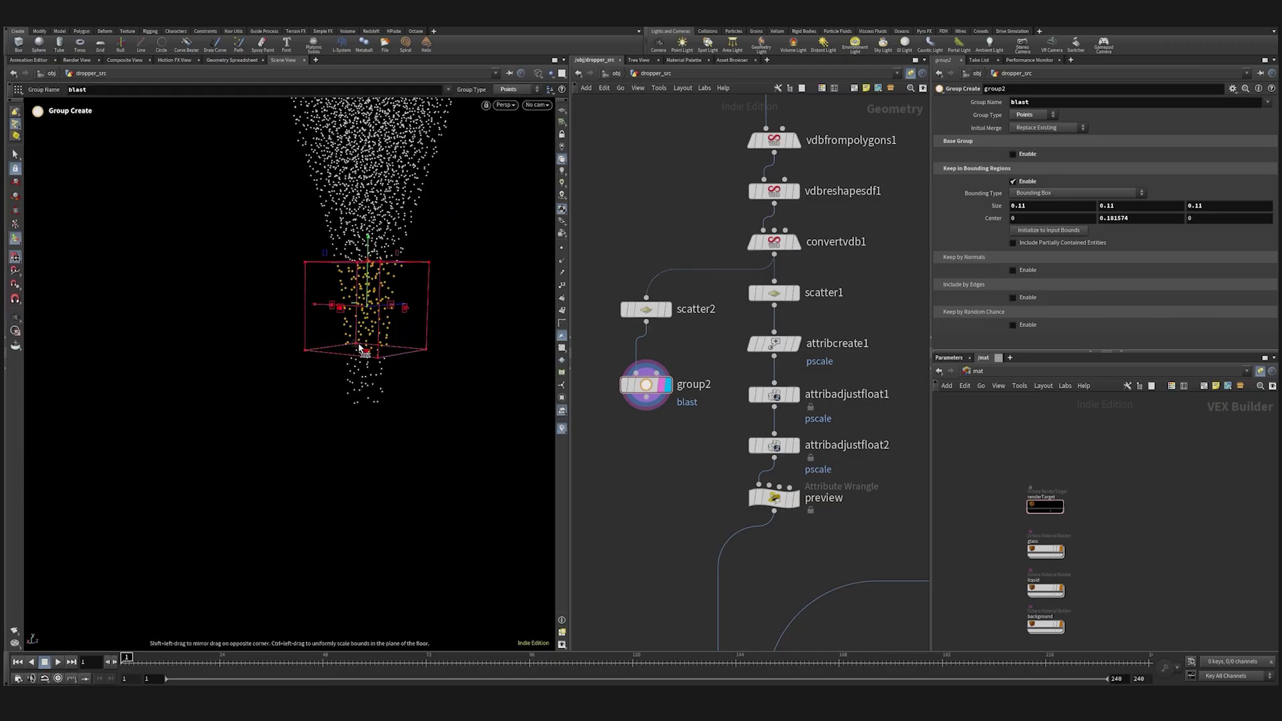
pyautogui.moveTo(364, 353); pyautogui.dragTo(363, 365)
# Add a Blast node below group2, wire group2 into it and display it.
pyautogui.press('Tab')
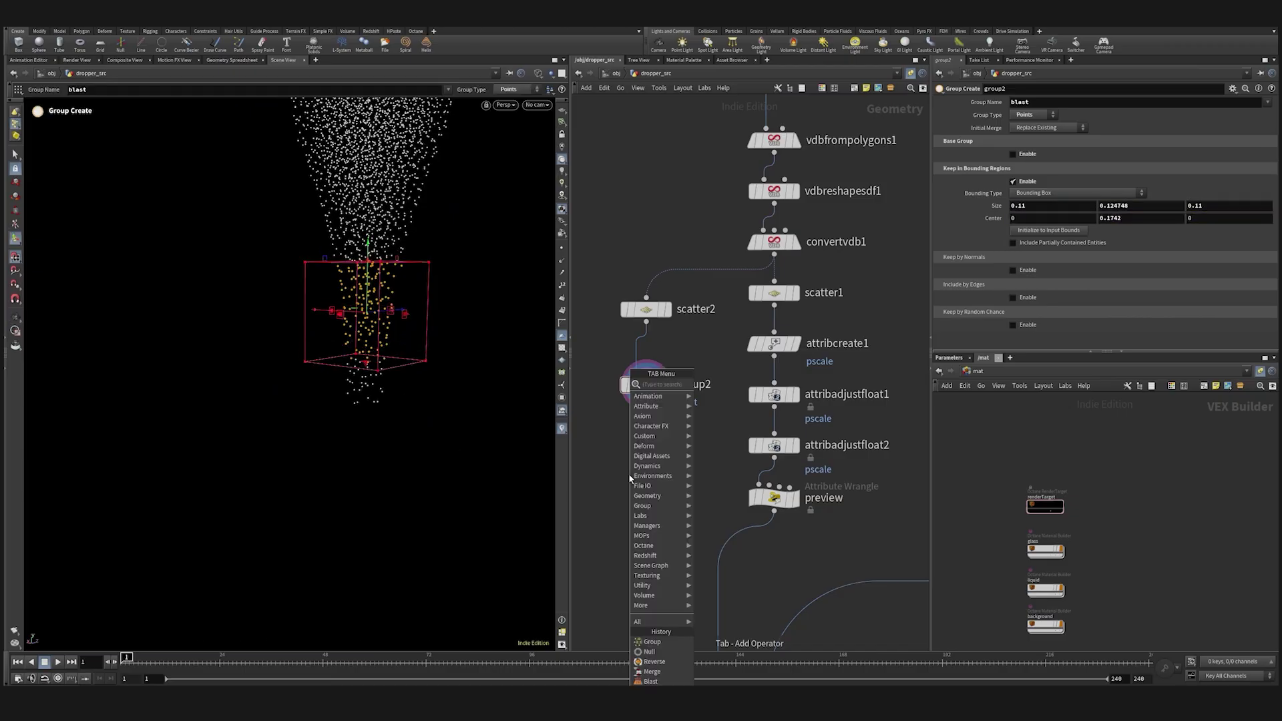
pyautogui.write('blast')
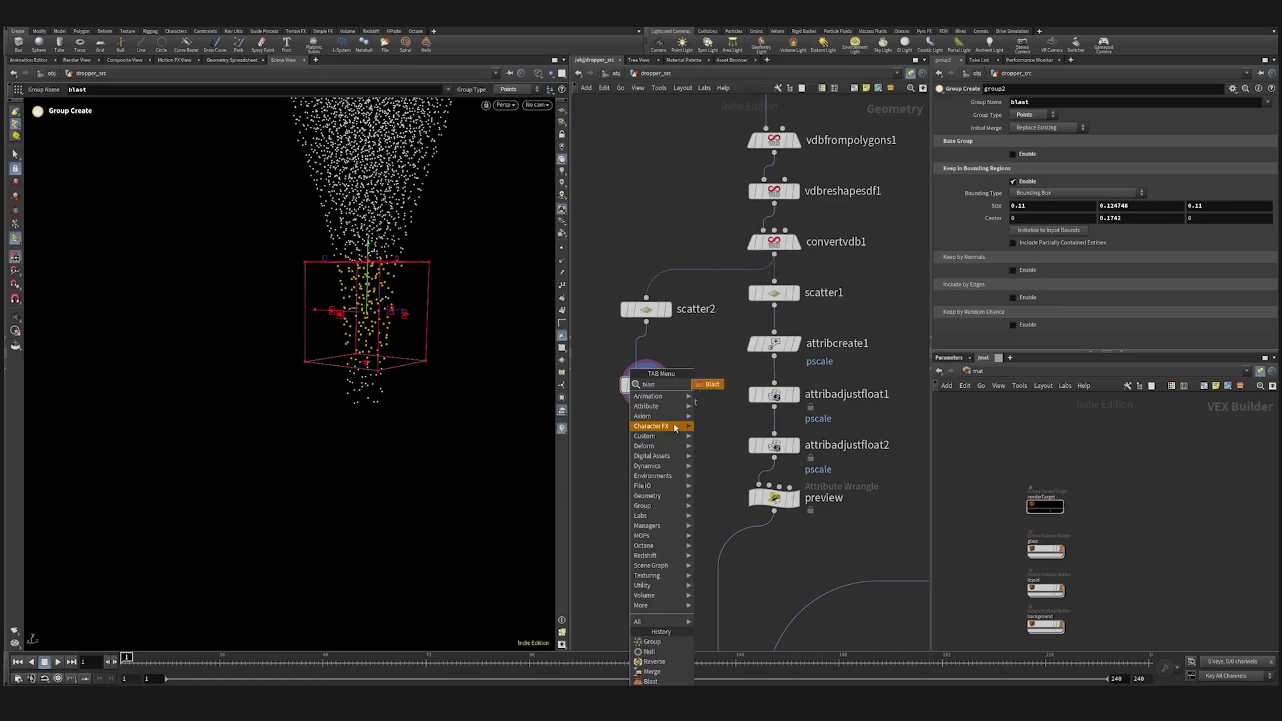
pyautogui.click(697, 388)
pyautogui.click(643, 462)
pyautogui.click(645, 397)
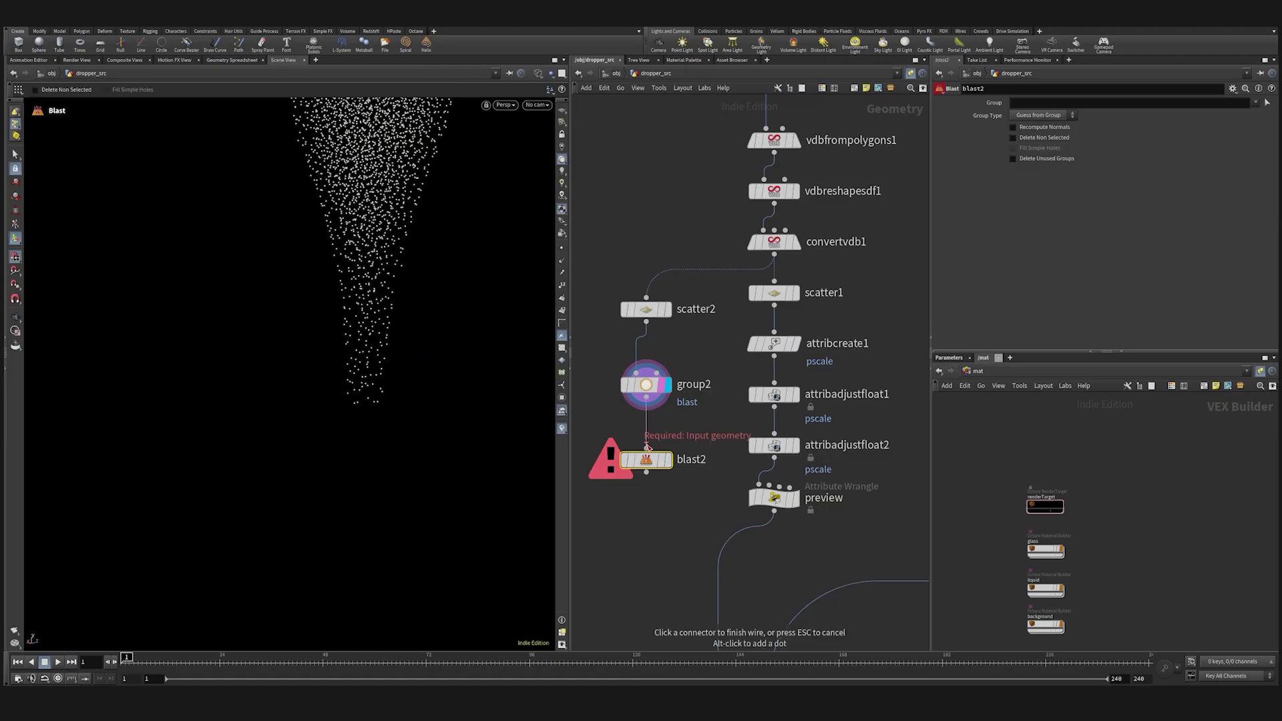
pyautogui.click(646, 448)
pyautogui.click(667, 459)
# Set blast2's group to blast with Delete Non Selected enabled, then space the scatter2, group2 and blast2 nodes evenly.
pyautogui.click(1254, 103)
pyautogui.click(1258, 113)
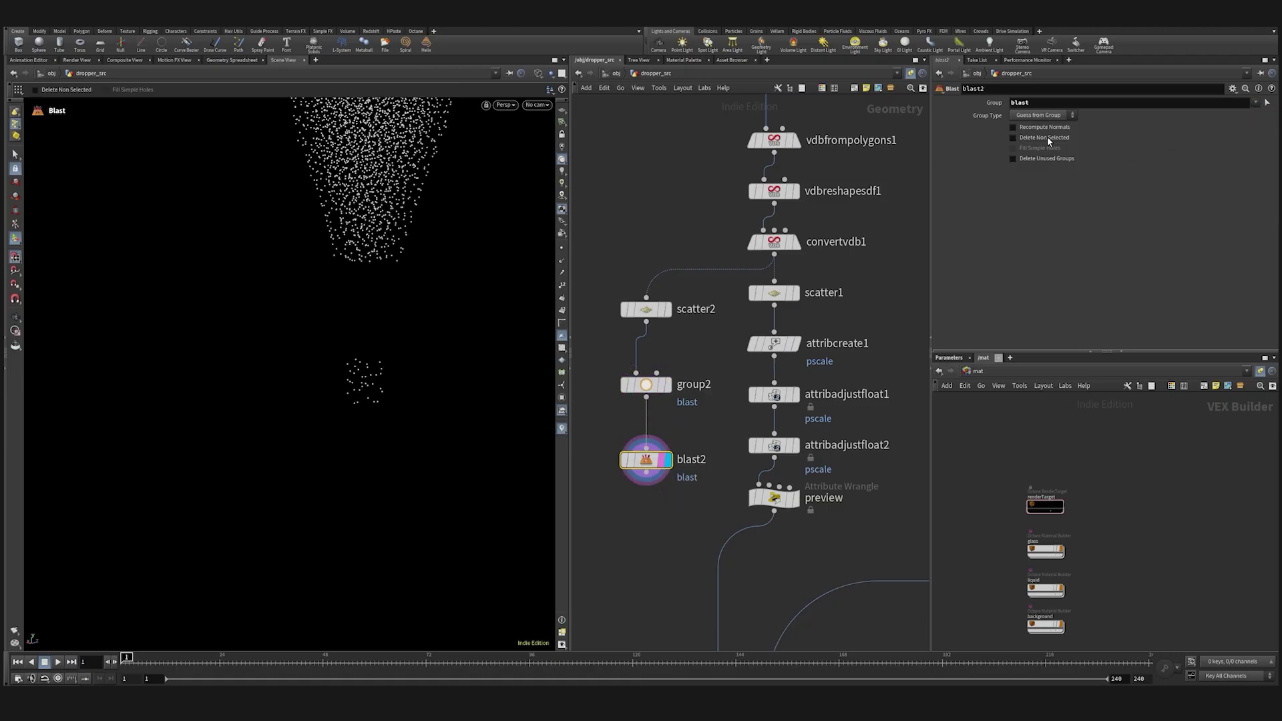
pyautogui.click(1048, 139)
pyautogui.moveTo(615, 527); pyautogui.dragTo(665, 286)
pyautogui.press('l')
pyautogui.click(663, 281)
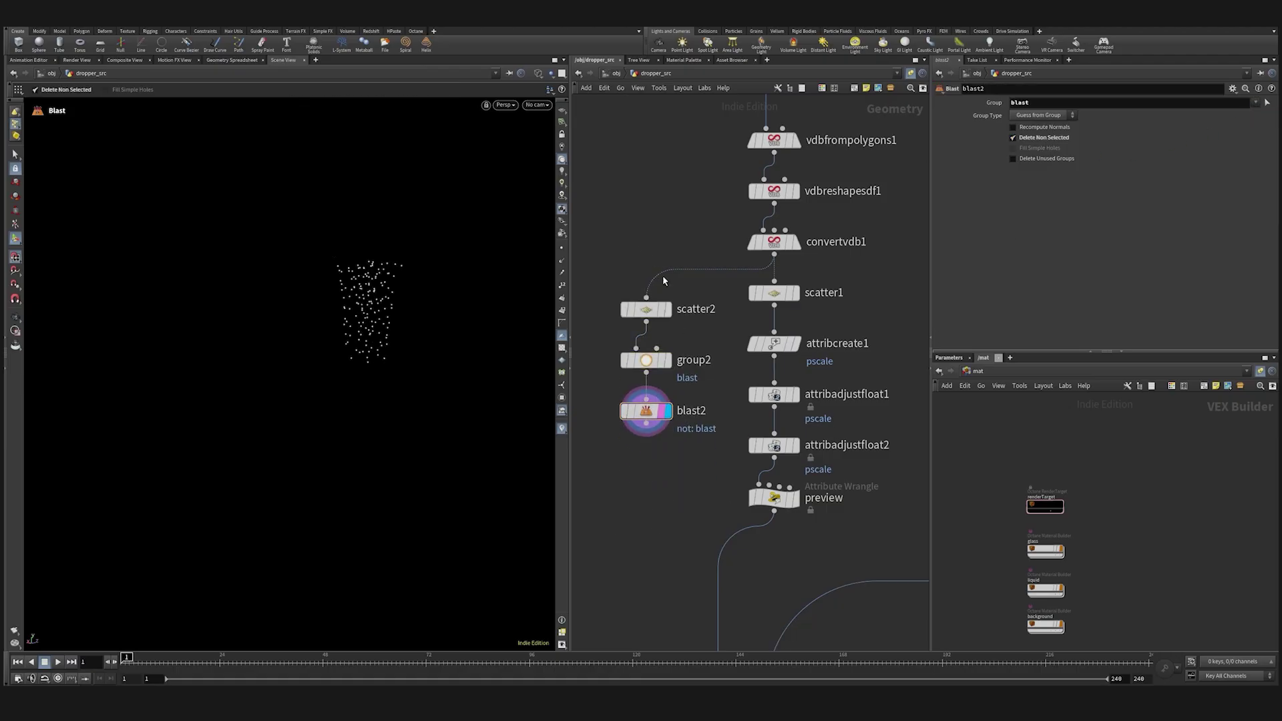
# Copy the attribcreate1, attribadjustfloat1, attribadjustfloat2 and preview nodes below blast2, wire them to it and display the copied preview.
pyautogui.scroll(-3, 736, 407)
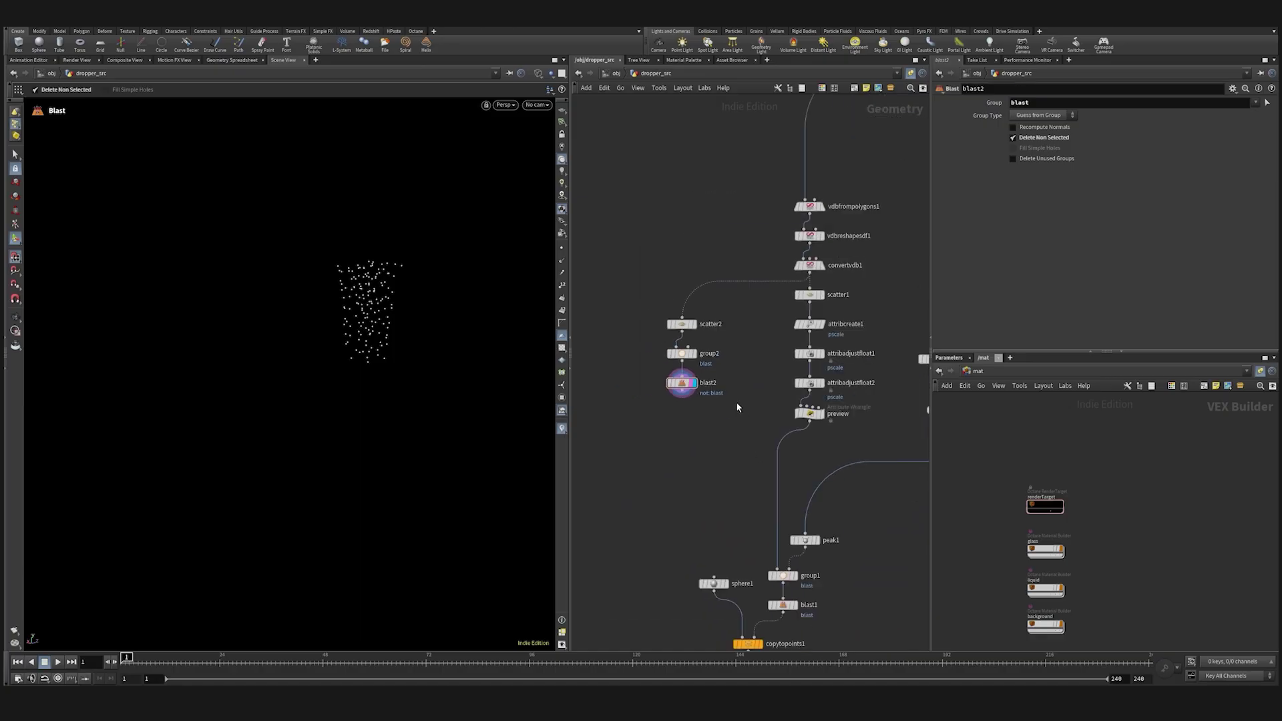
pyautogui.scroll(1, 759, 367)
pyautogui.moveTo(768, 309); pyautogui.dragTo(828, 432)
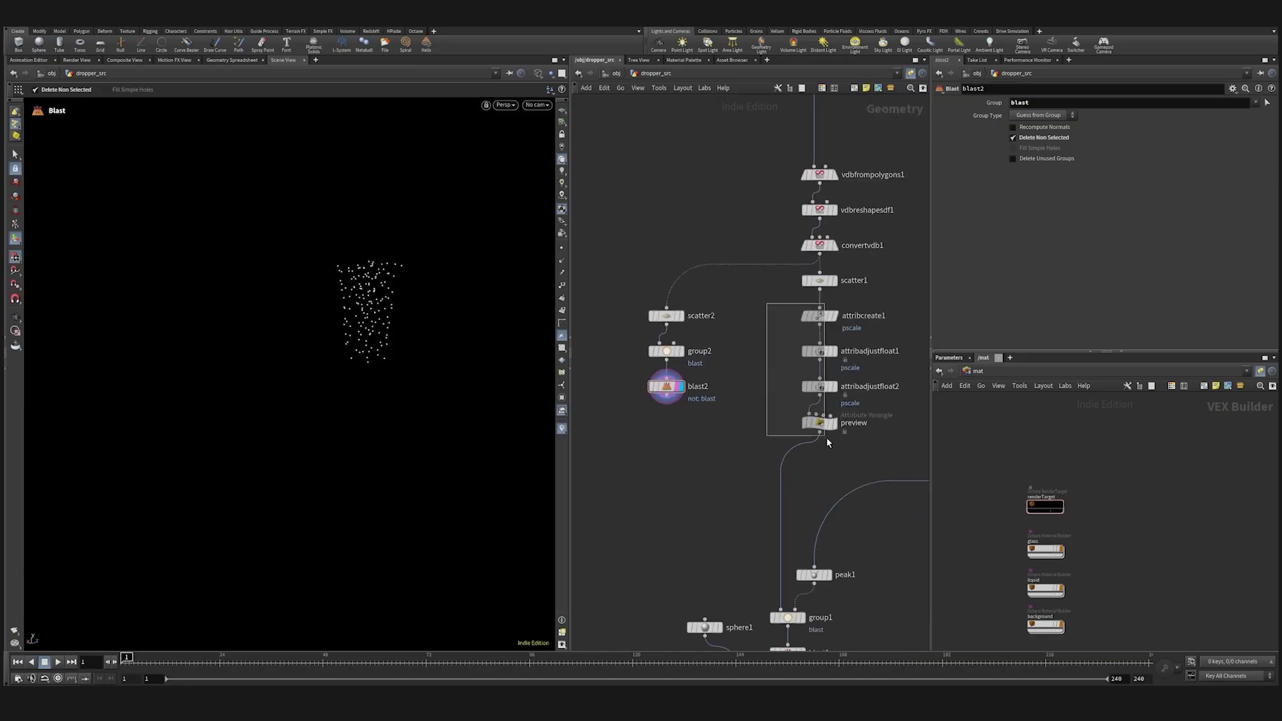
pyautogui.hotkey('ctrl', 'c')
pyautogui.hotkey('ctrl', 'v')
pyautogui.click(684, 431)
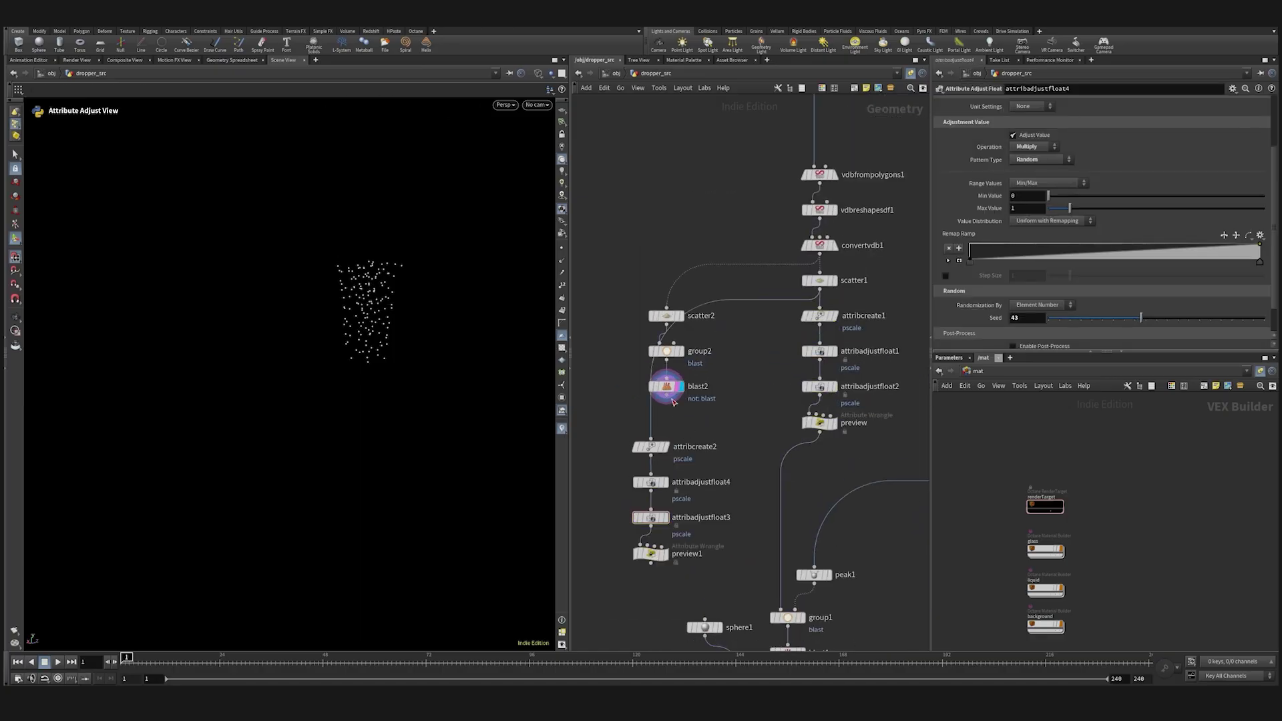
pyautogui.click(662, 556)
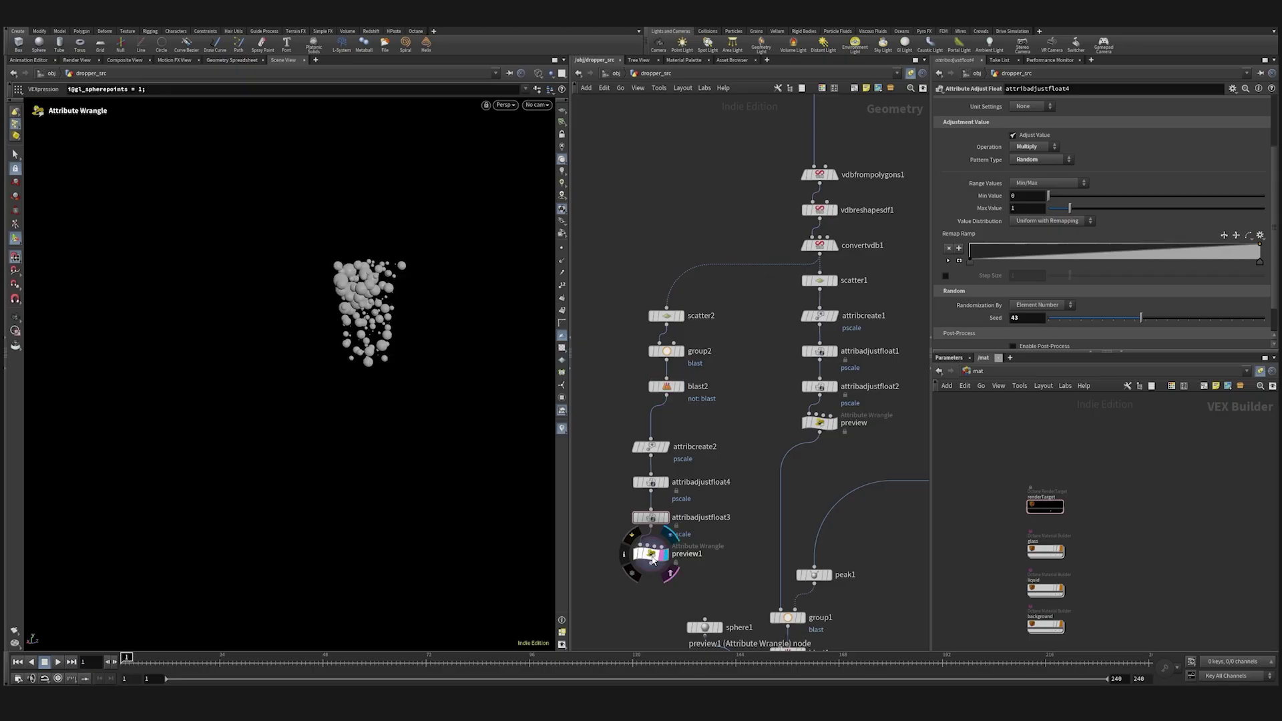
# Bypass attribadjustfloat3 and attribadjustfloat4, and set the pscale value in attribcreate2 to 0.0025.
pyautogui.click(652, 554)
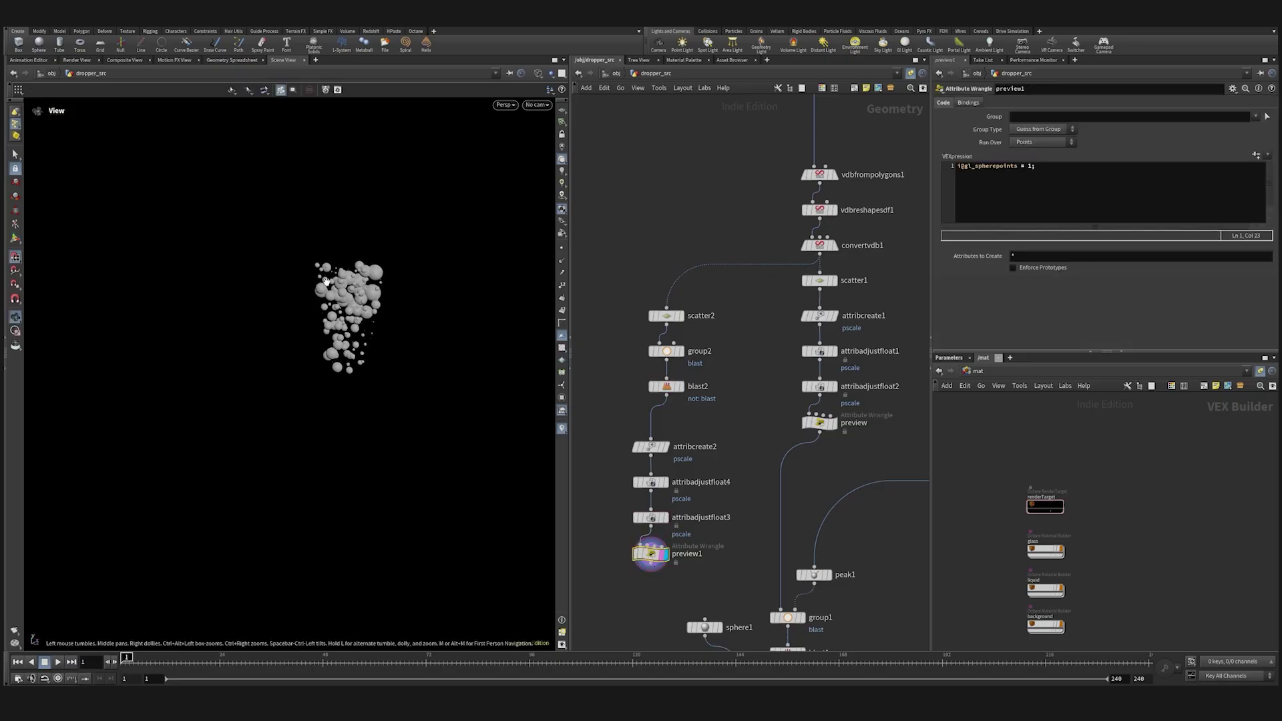
pyautogui.scroll(3, 351, 342)
pyautogui.click(651, 447)
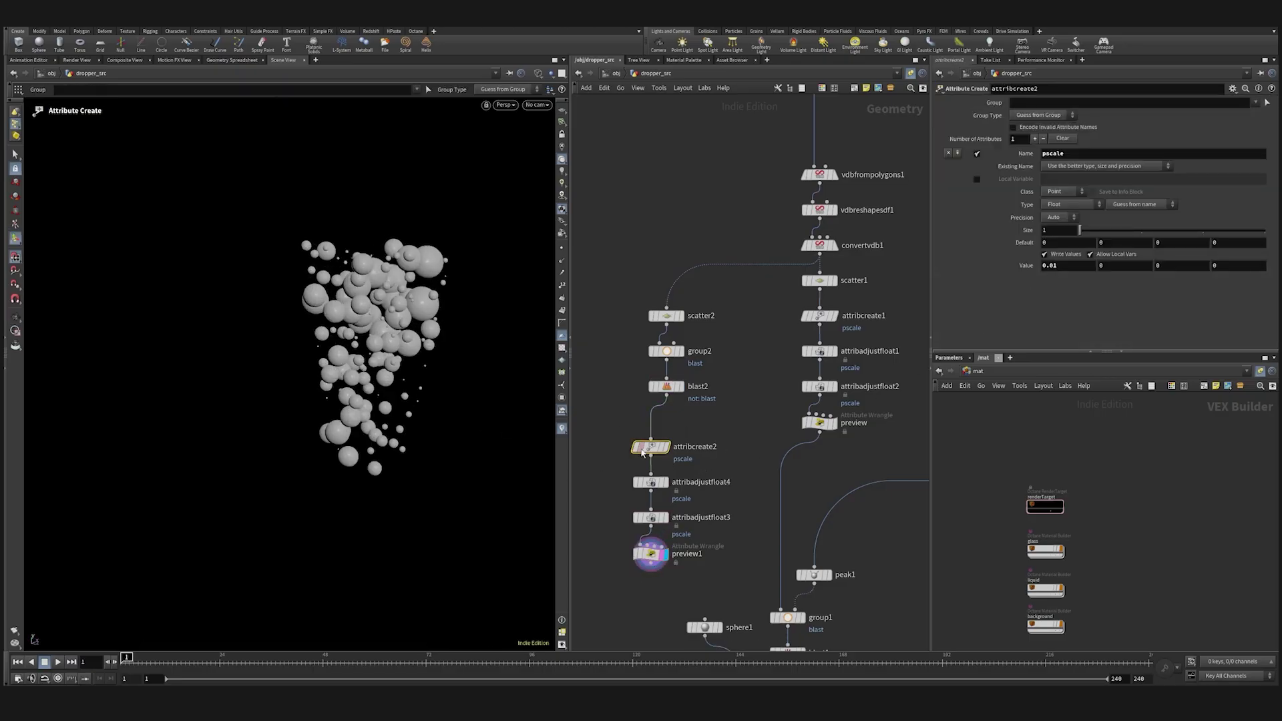
pyautogui.moveTo(612, 471); pyautogui.dragTo(661, 523)
pyautogui.click(637, 482)
pyautogui.click(611, 428)
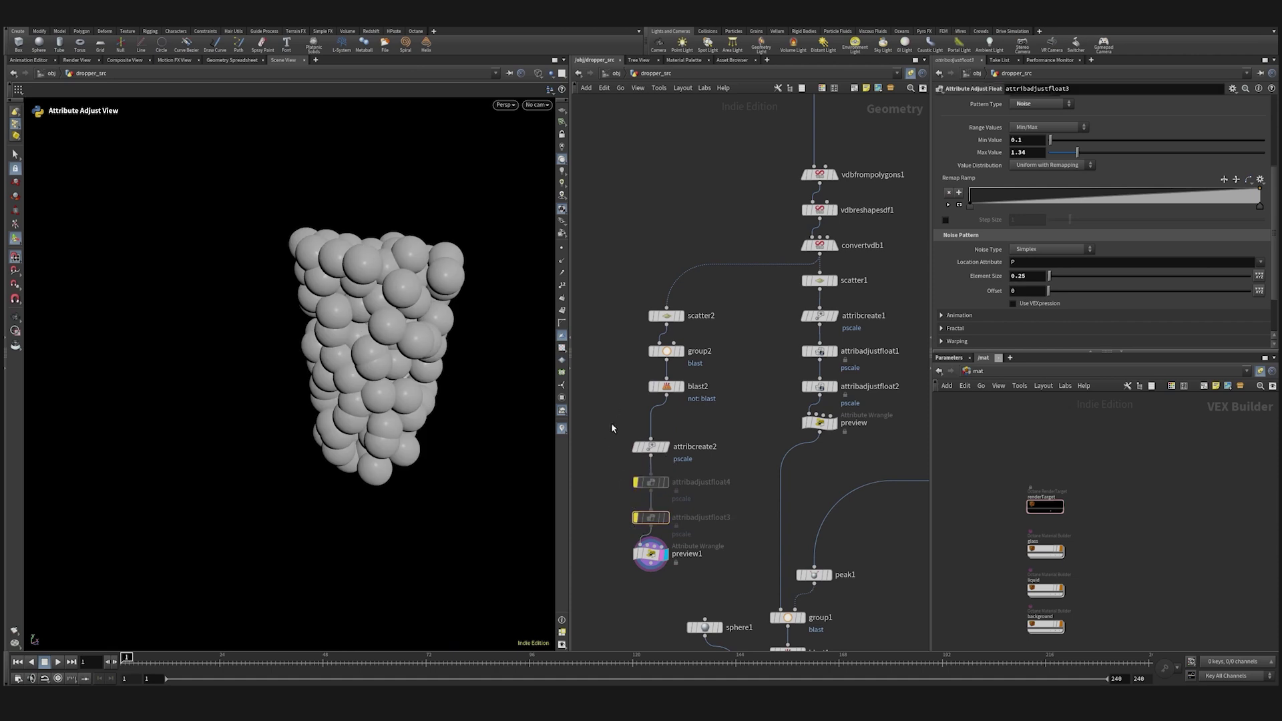
pyautogui.click(647, 447)
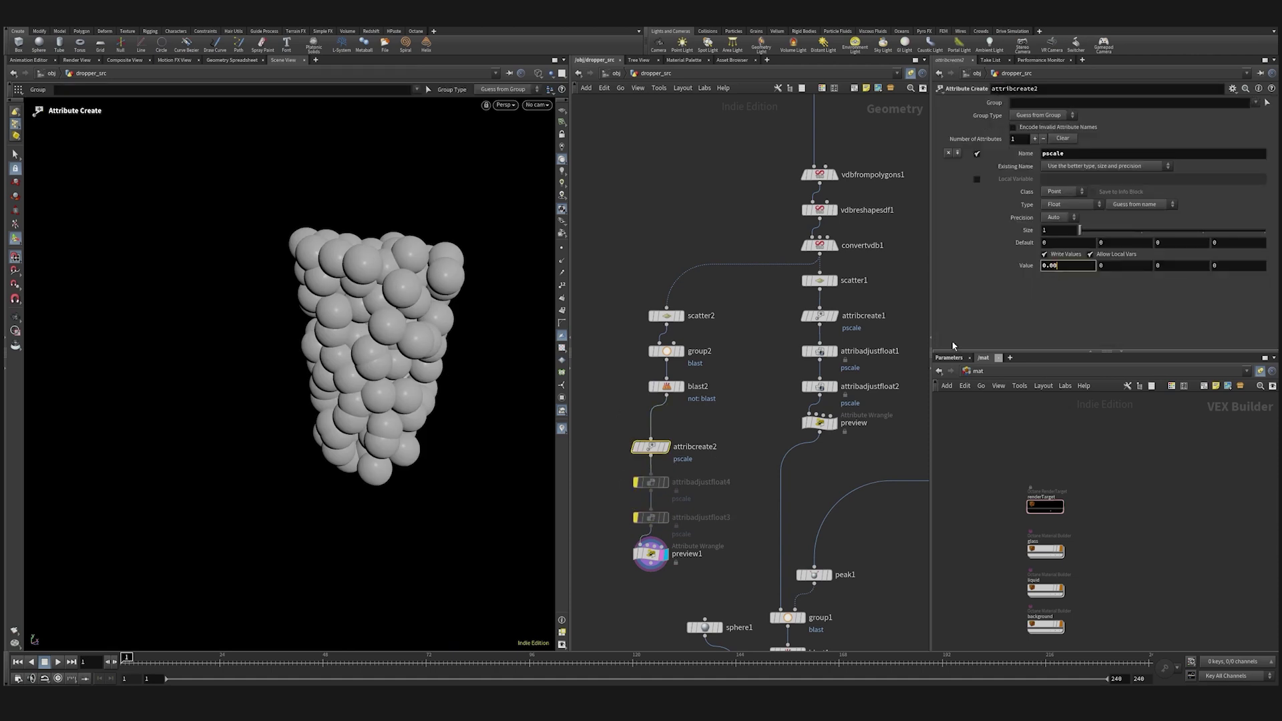
pyautogui.press('Return')
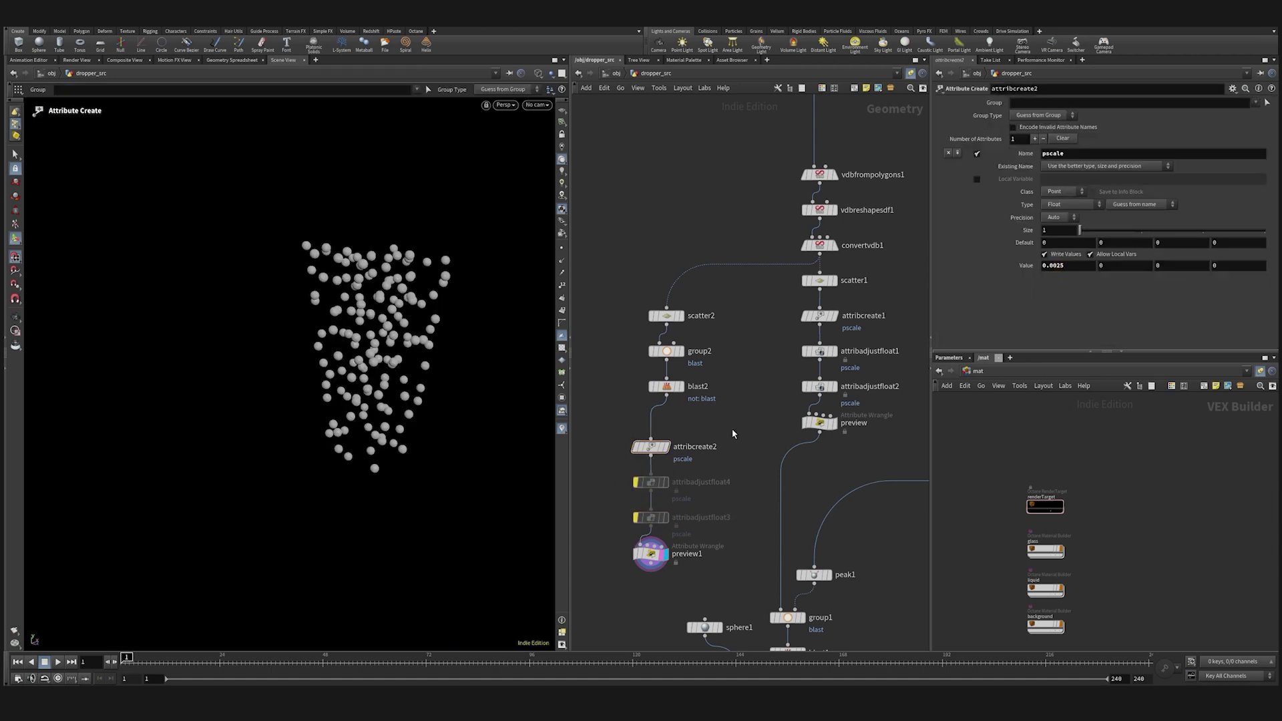
# Re-enable attribadjustfloat4 and set its Min Value to 0.5.
pyautogui.keyDown('alt'); pyautogui.moveTo(382, 372); pyautogui.dragTo(428, 374); pyautogui.keyUp('alt')
pyautogui.click(657, 483)
pyautogui.click(665, 482)
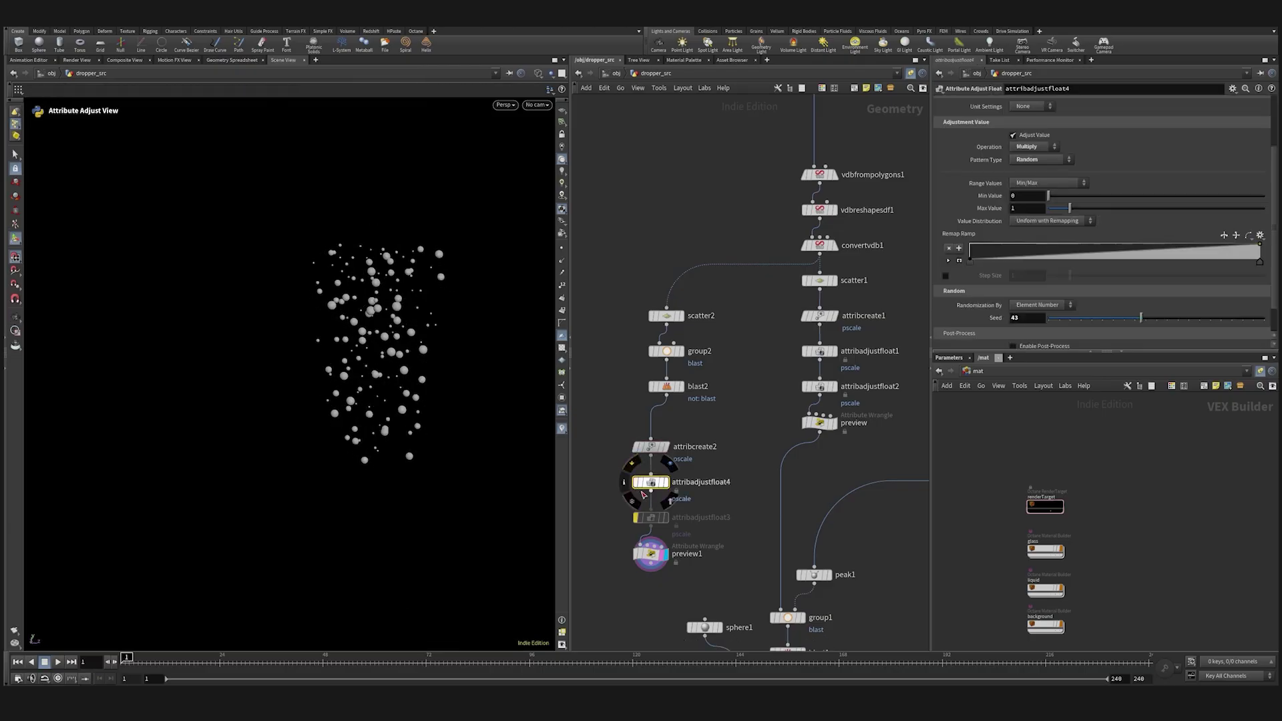
pyautogui.click(663, 554)
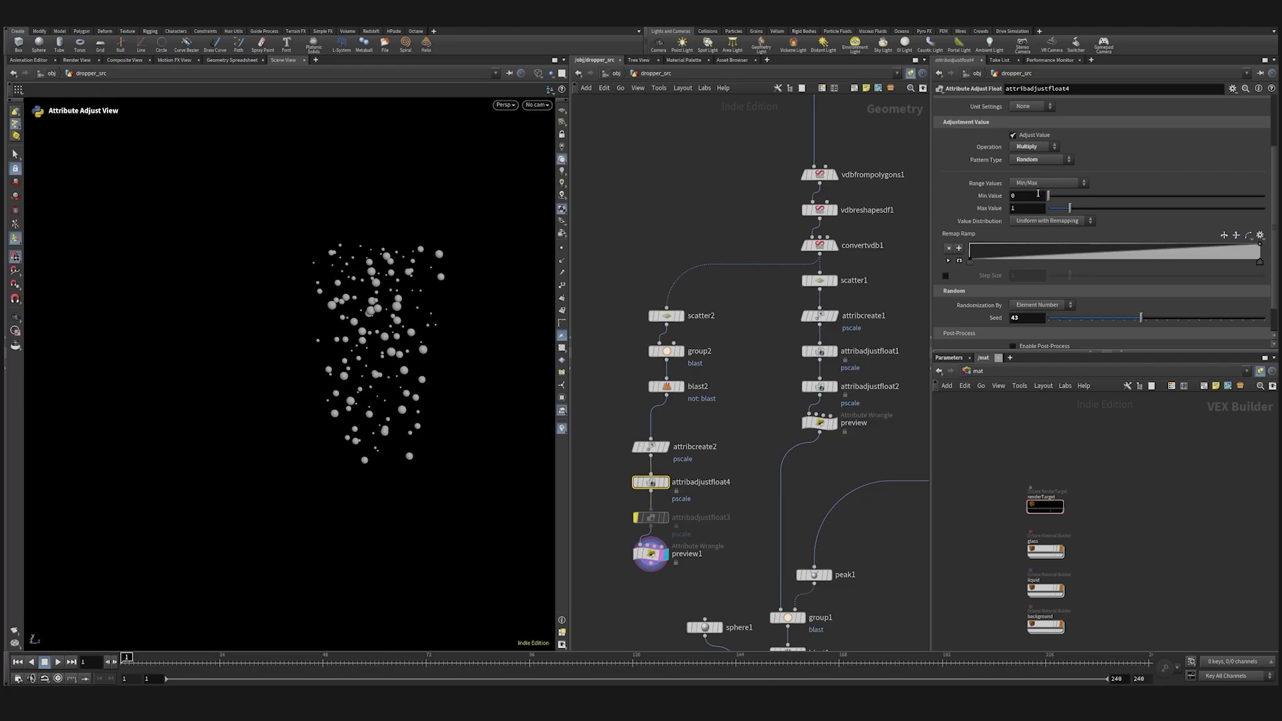
pyautogui.press('Return')
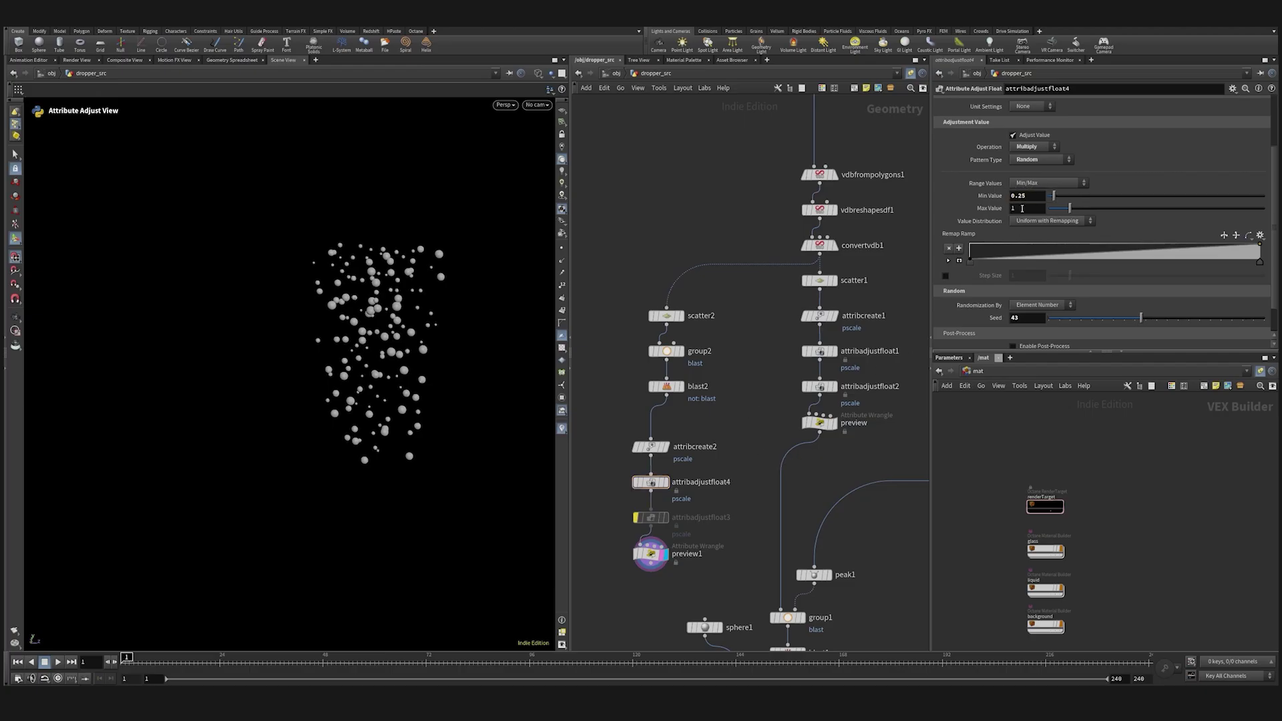
pyautogui.moveTo(1026, 197); pyautogui.dragTo(982, 221)
pyautogui.write('0.5')
pyautogui.press('Return')
pyautogui.keyDown('alt'); pyautogui.moveTo(492, 318); pyautogui.dragTo(434, 343); pyautogui.keyUp('alt')
# Delete attribadjustfloat3 and line up the remaining nodes from scatter2 to preview1 evenly in one column.
pyautogui.moveTo(599, 505); pyautogui.dragTo(703, 527)
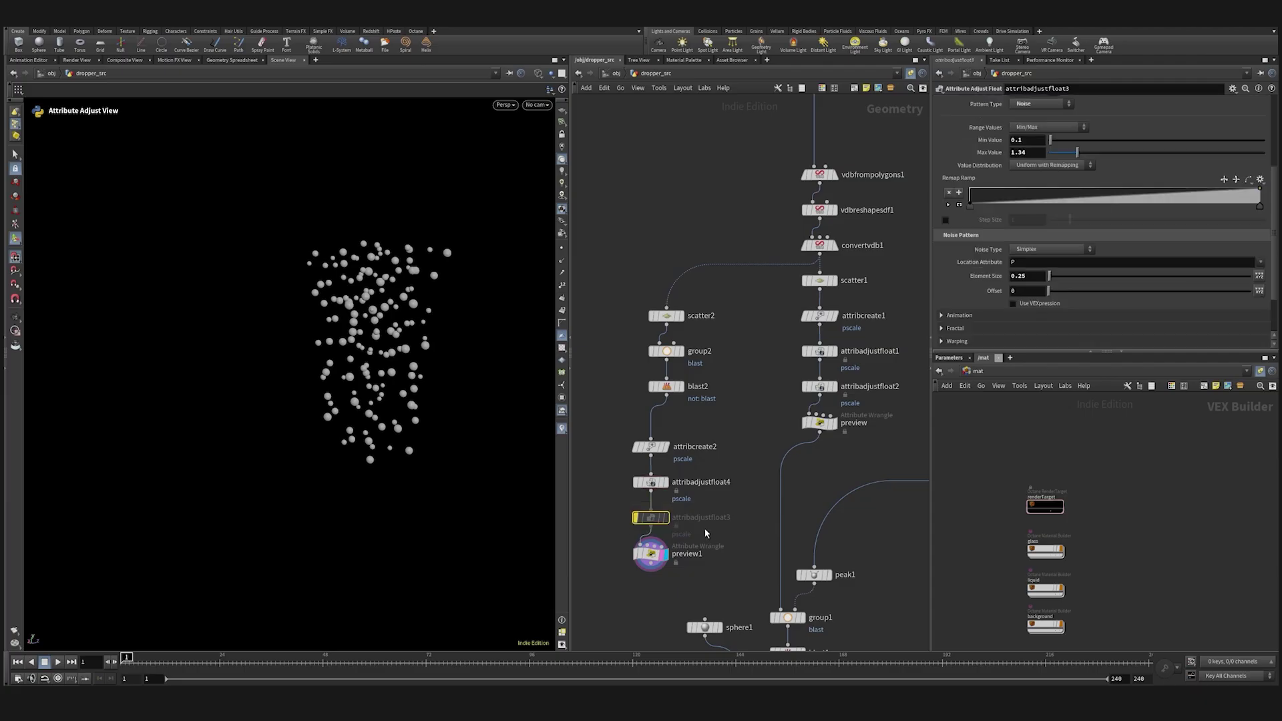
pyautogui.press('Delete')
pyautogui.moveTo(693, 594); pyautogui.dragTo(645, 309)
pyautogui.press('a')
pyautogui.moveTo(671, 374); pyautogui.dragTo(675, 413)
pyautogui.click(674, 413)
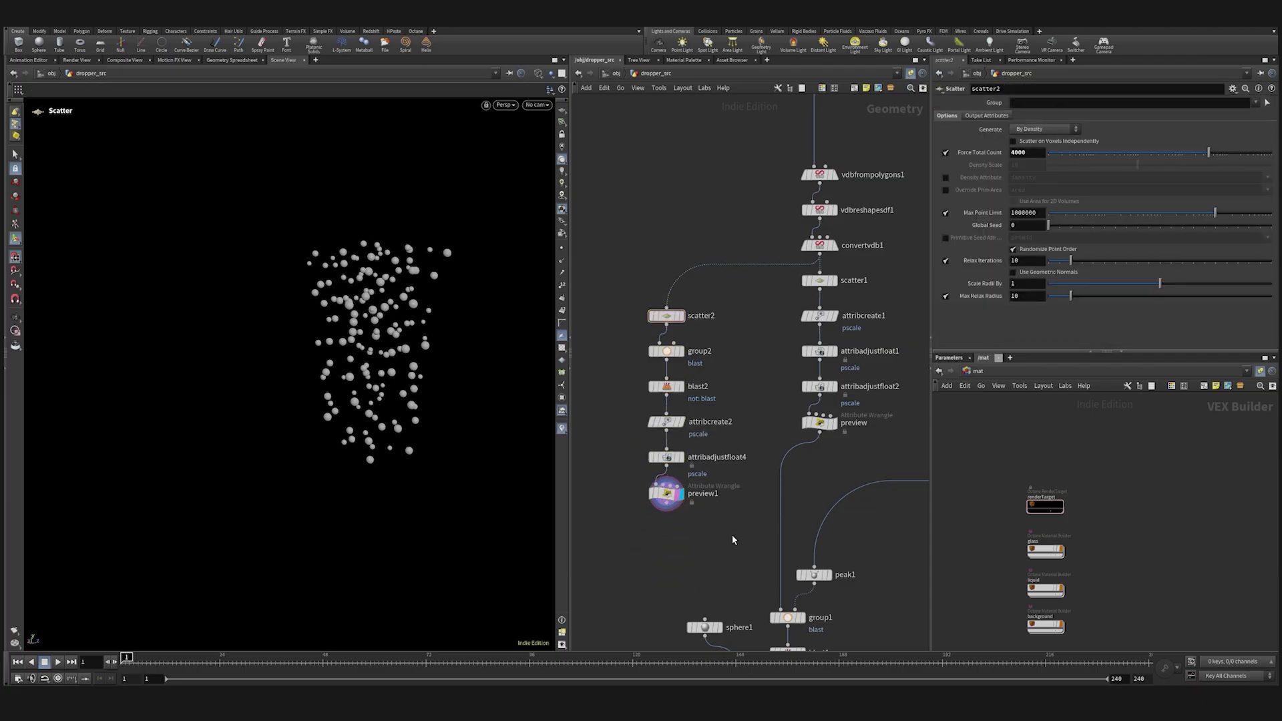
# Display bigBubbles, blast1, preview1 and preview in turn to compare the bubbles each branch produces.
pyautogui.scroll(-4, 811, 442)
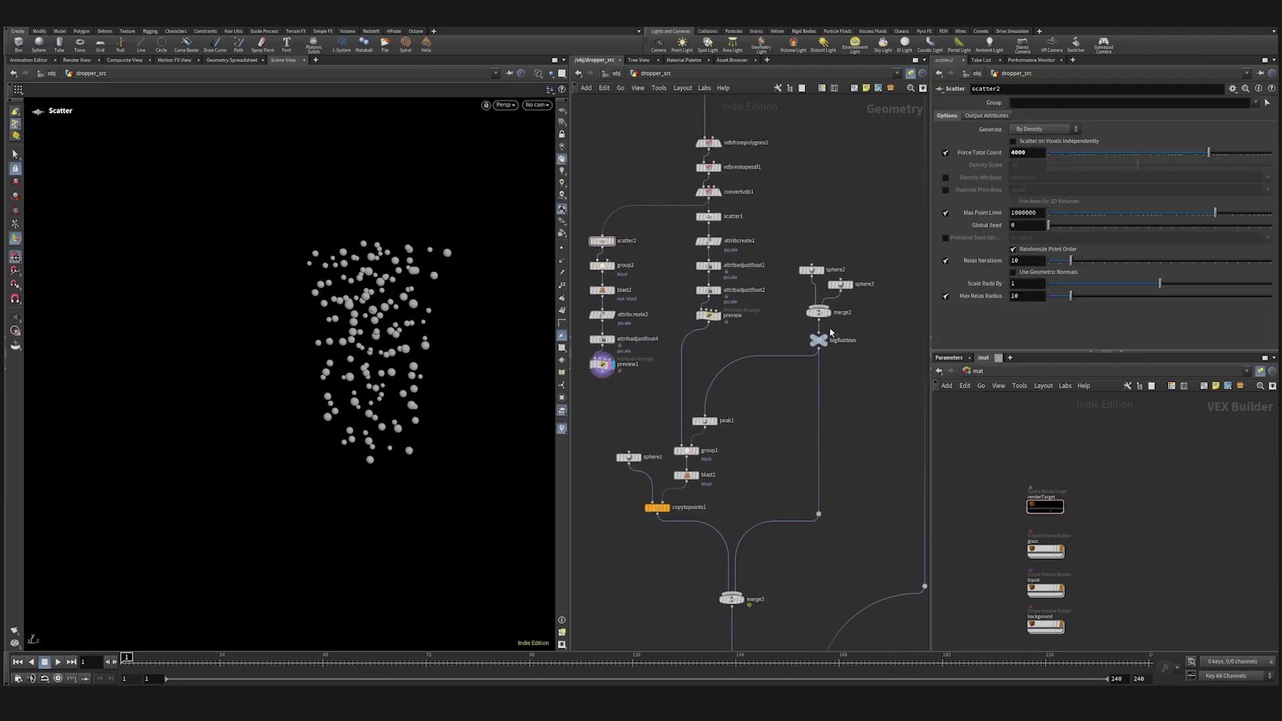
pyautogui.click(828, 338)
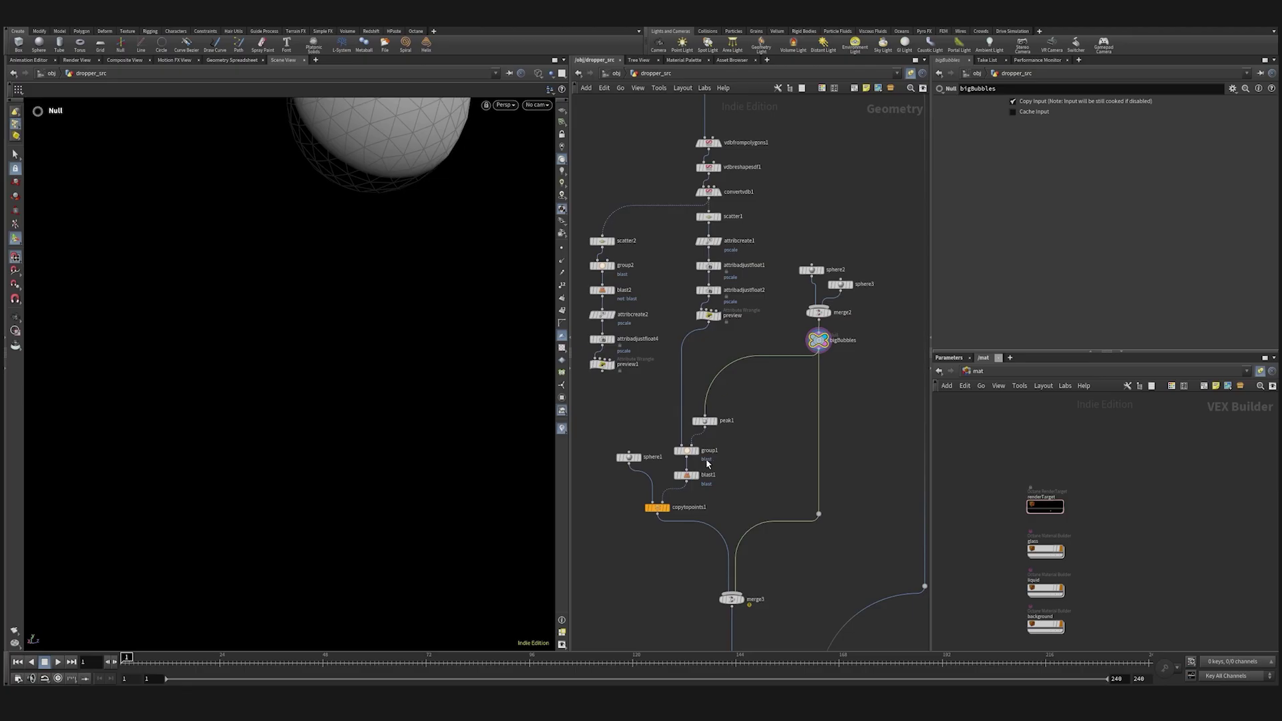
pyautogui.click(696, 475)
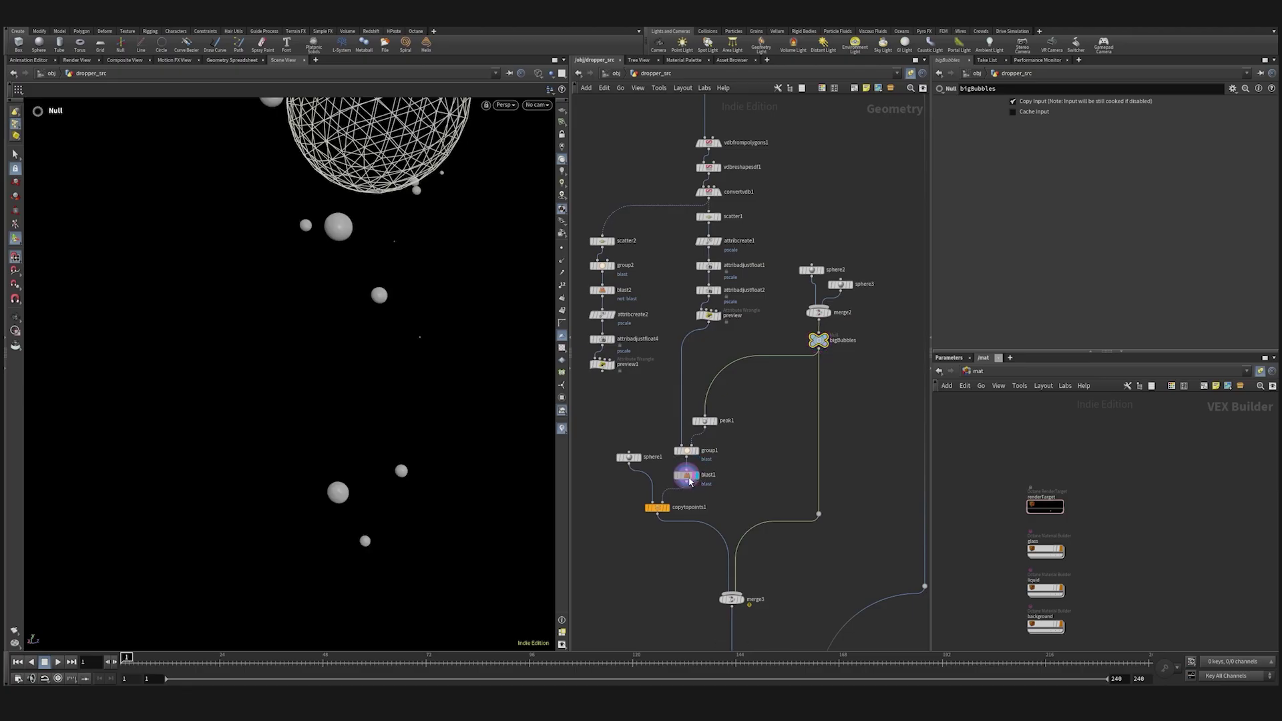
pyautogui.click(689, 478)
pyautogui.moveTo(437, 362)
pyautogui.keyDown('alt'); pyautogui.mouseDown()
pyautogui.moveTo(347, 314)
pyautogui.moveTo(359, 282)
pyautogui.moveTo(426, 372)
pyautogui.mouseUp(); pyautogui.keyUp('alt')
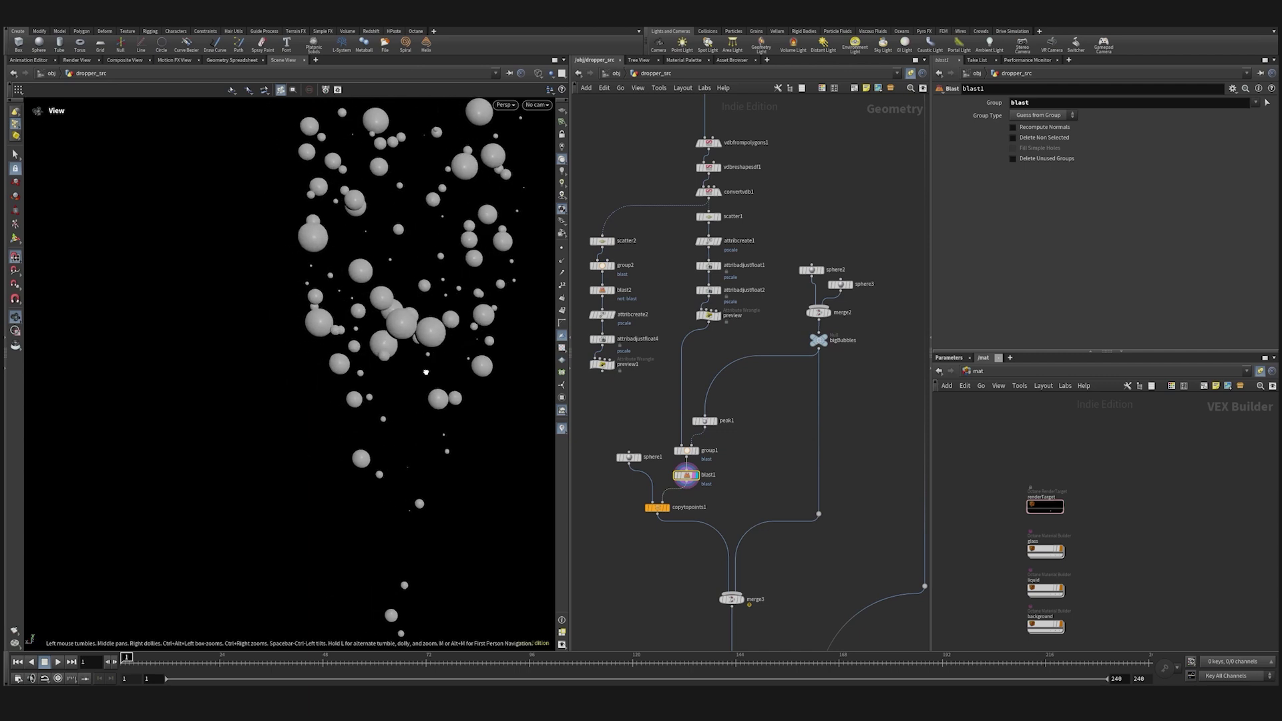
pyautogui.press('Return')
pyautogui.click(611, 365)
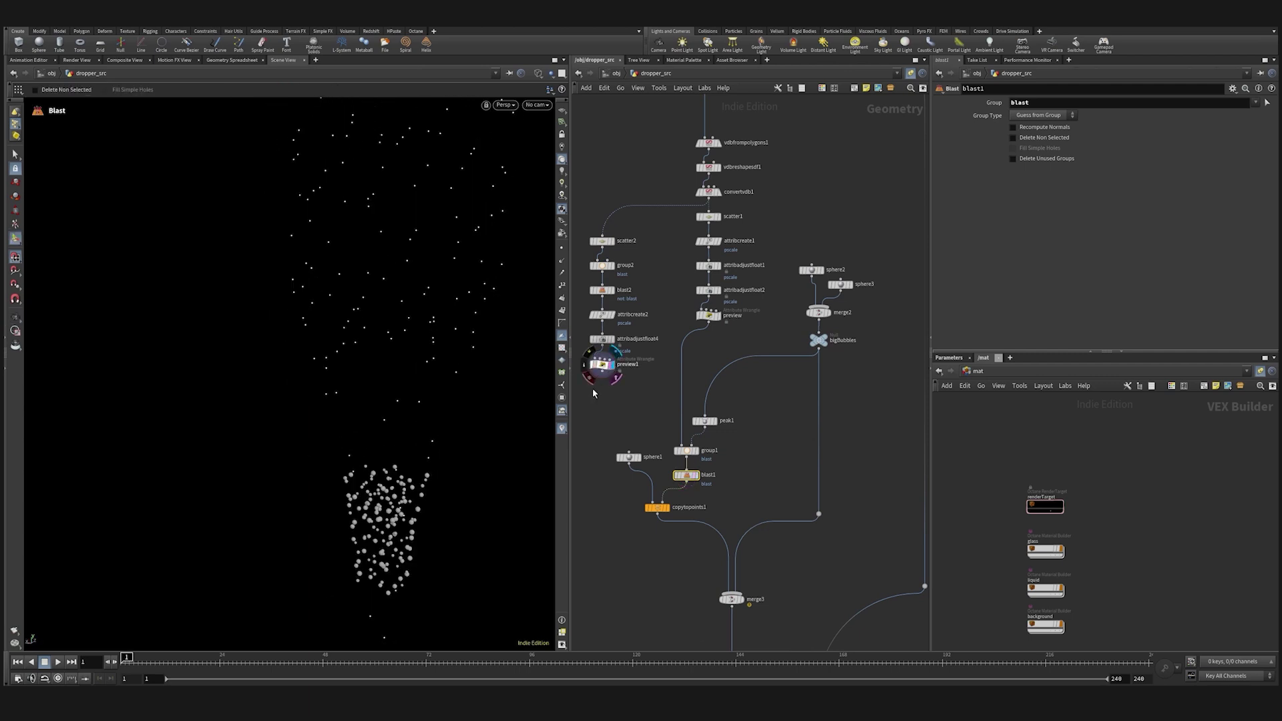
pyautogui.click(716, 316)
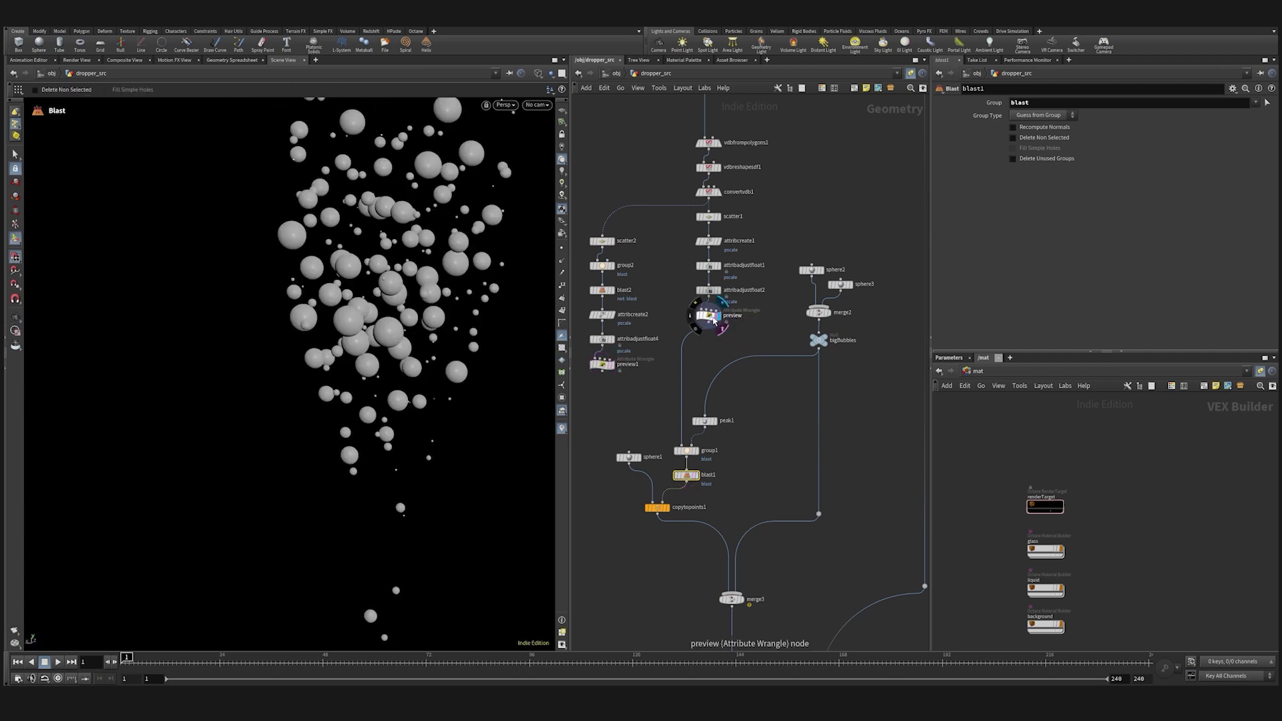
pyautogui.click(707, 315)
pyautogui.moveTo(274, 335); pyautogui.dragTo(462, 386)
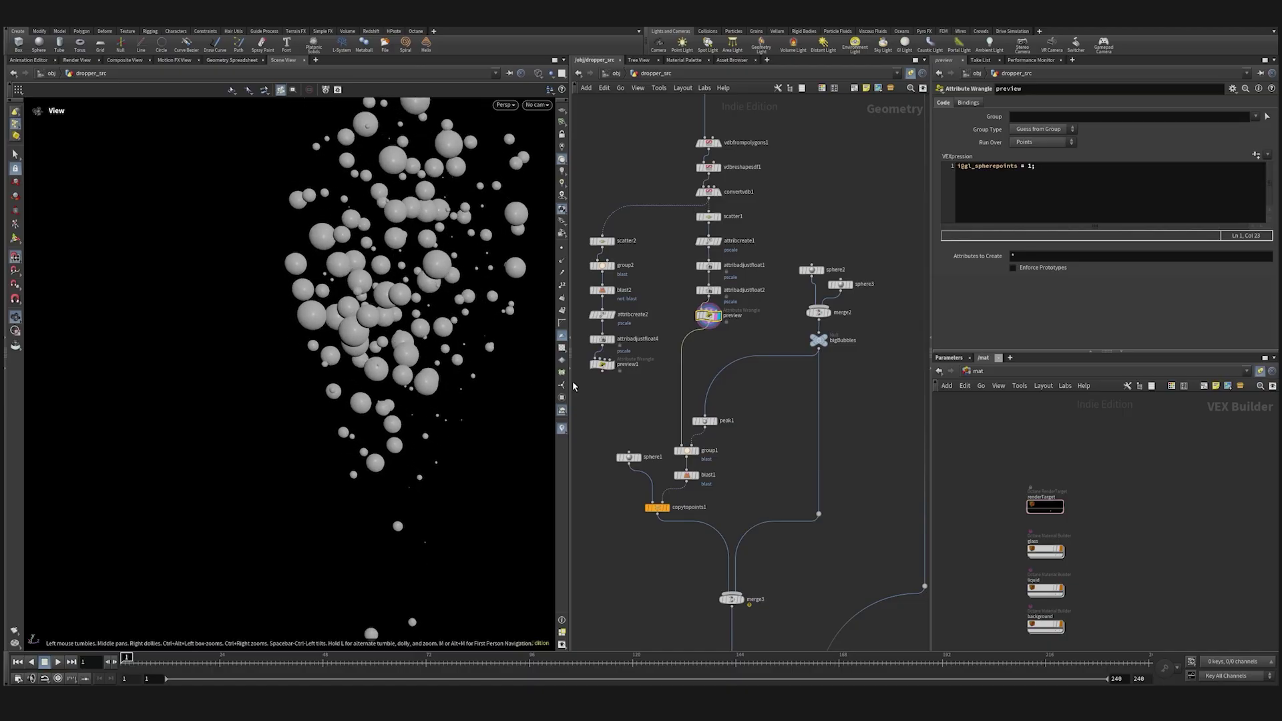
pyautogui.press('Return')
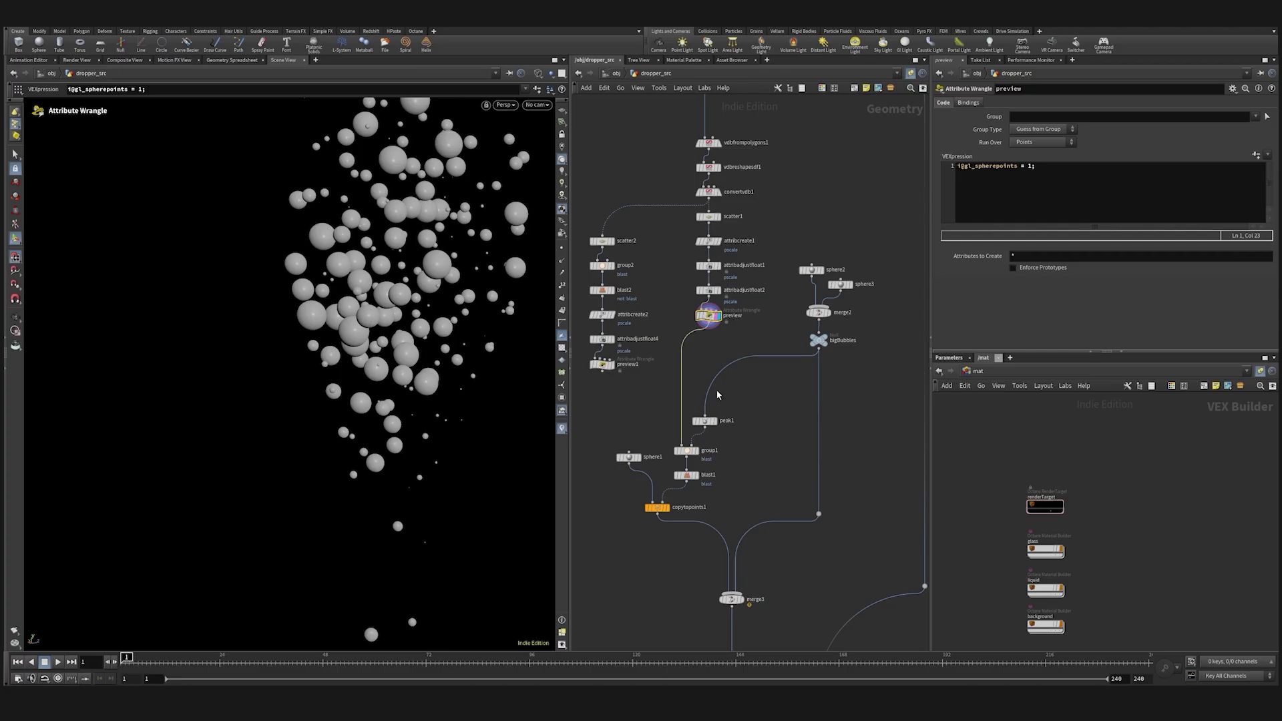
# Add a Split node beside peak1 and wire the preview node into it.
pyautogui.scroll(3, 647, 408)
pyautogui.press('Tab')
pyautogui.write('spli')
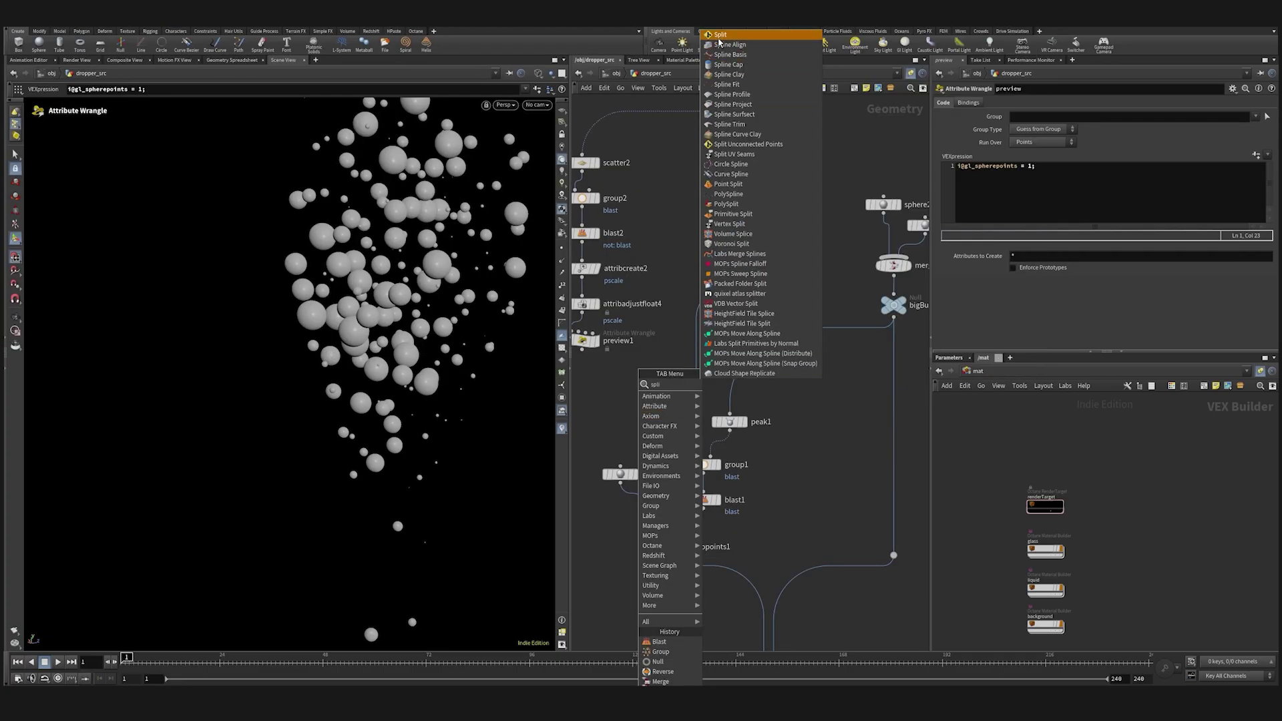
pyautogui.click(720, 35)
pyautogui.click(648, 399)
pyautogui.moveTo(735, 290); pyautogui.dragTo(653, 398)
pyautogui.click(1037, 104)
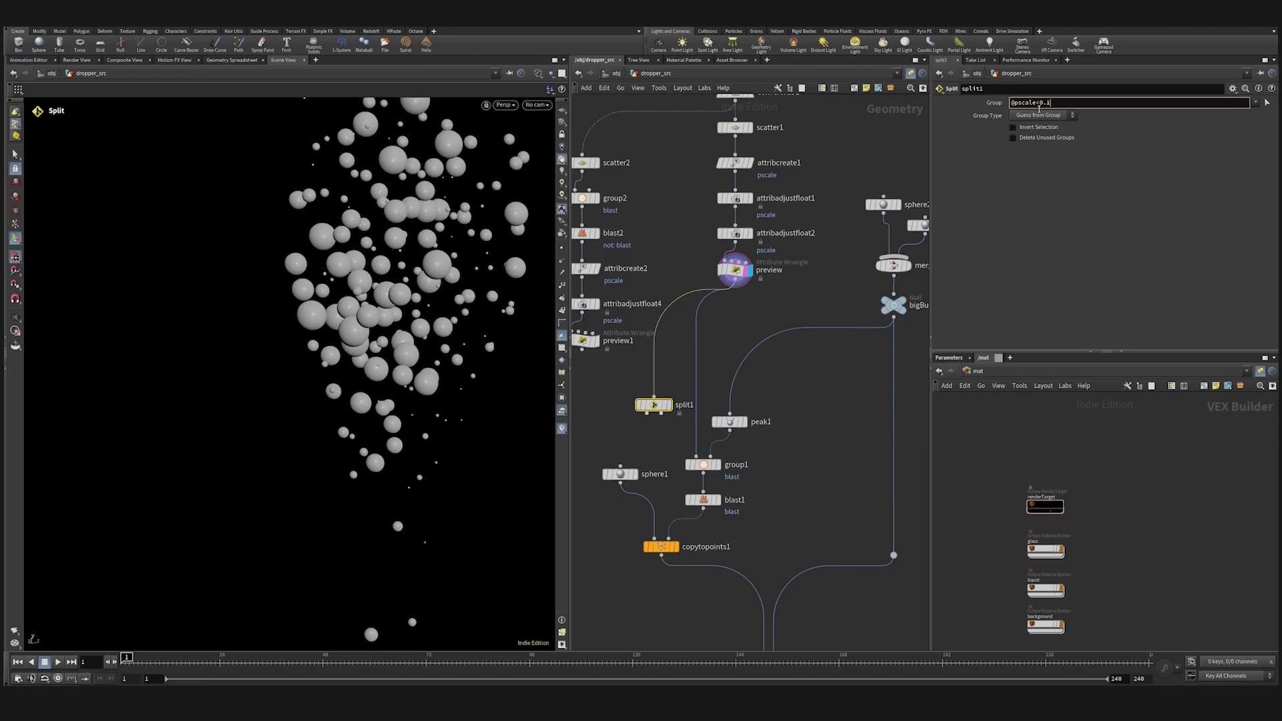
pyautogui.click(794, 440)
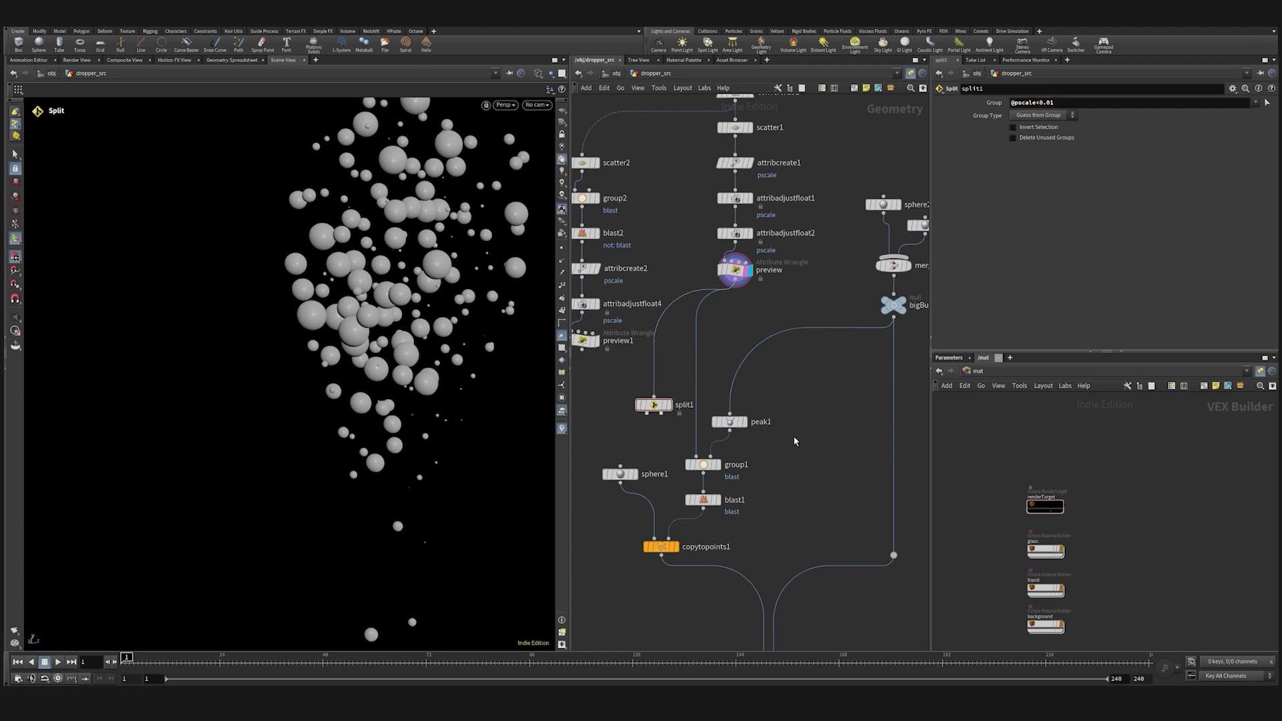
pyautogui.click(1043, 115)
pyautogui.click(1040, 159)
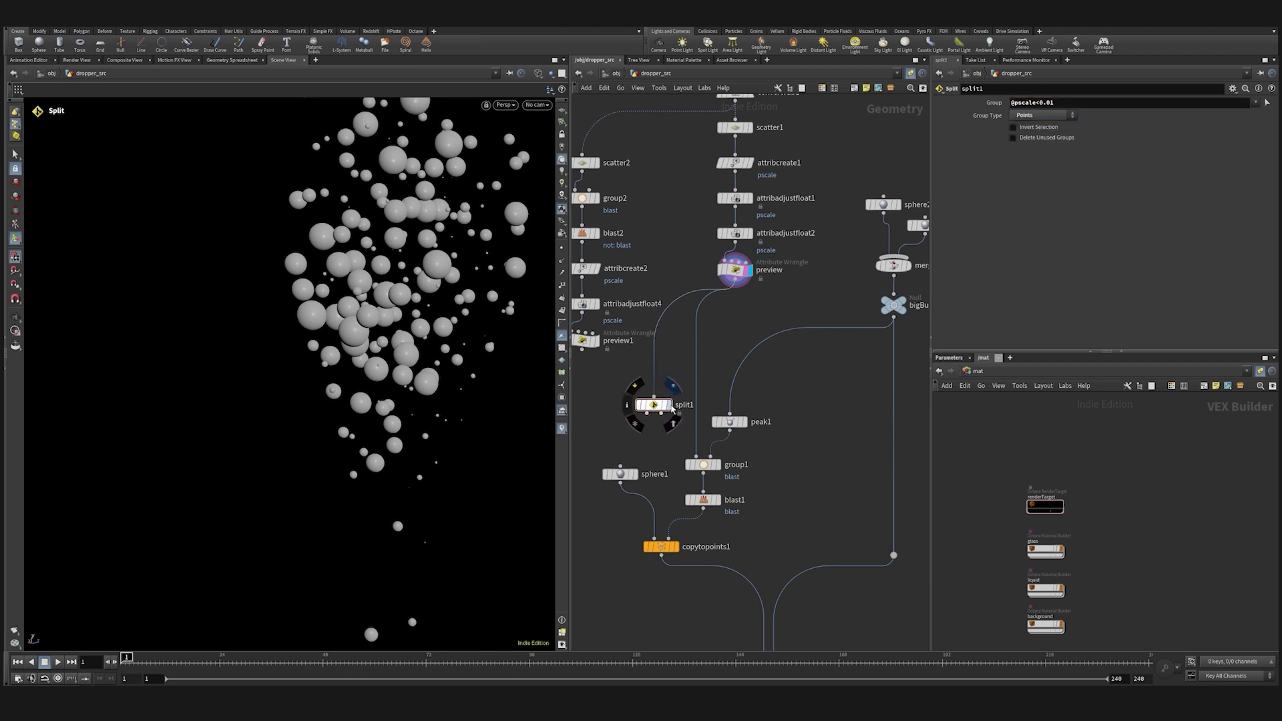
pyautogui.click(667, 404)
pyautogui.click(639, 406)
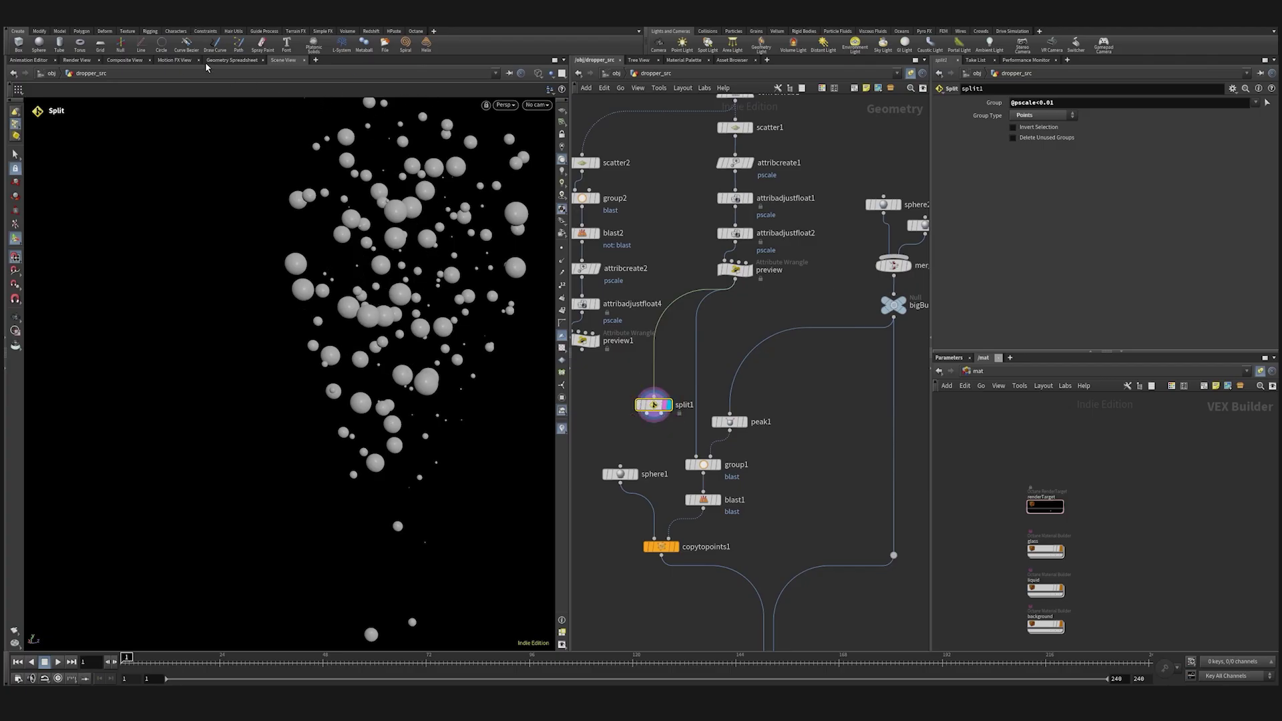
# Split the Scene View pane into an upper and a lower pane.
pyautogui.click(558, 60)
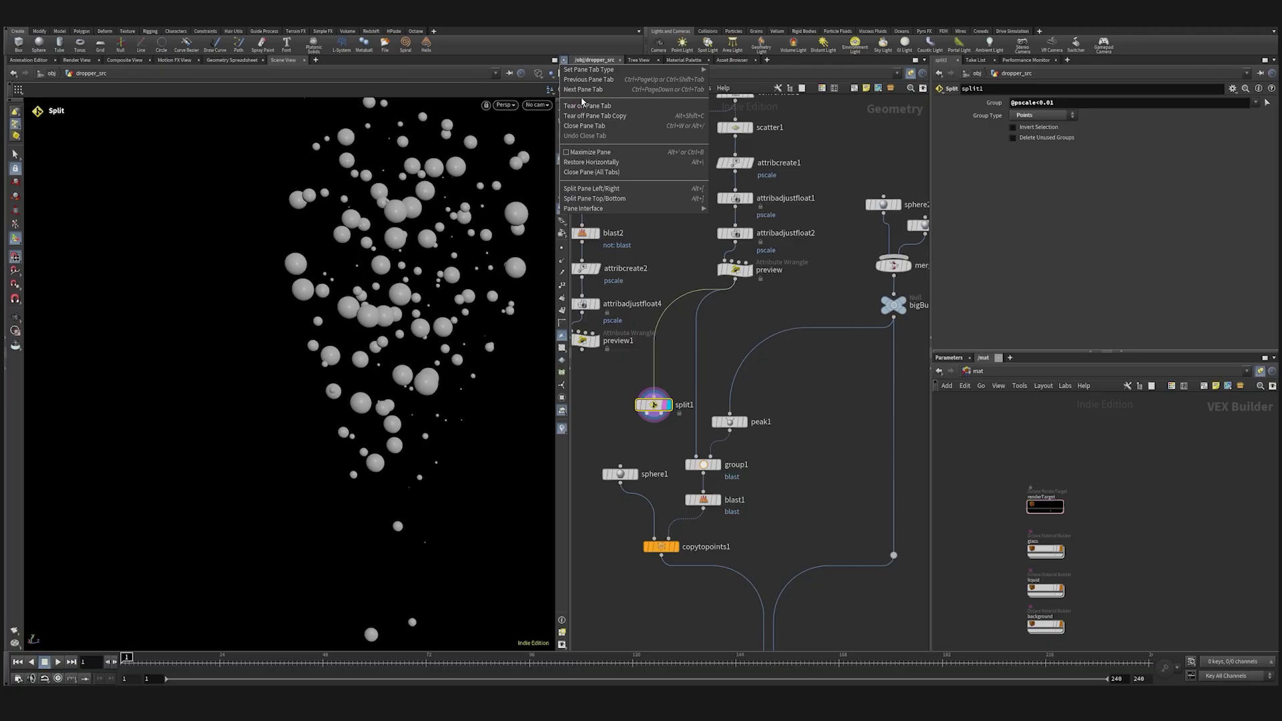
pyautogui.moveTo(601, 72)
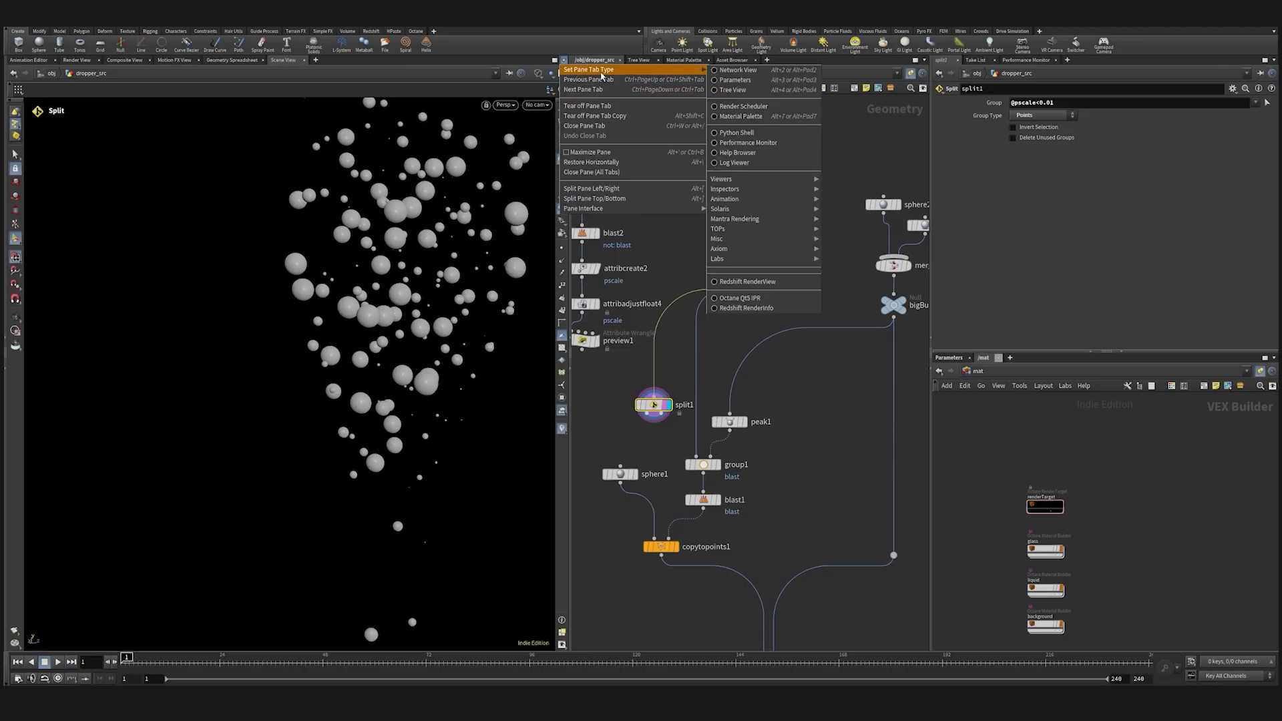
pyautogui.click(632, 199)
pyautogui.hotkey('alt', ']')
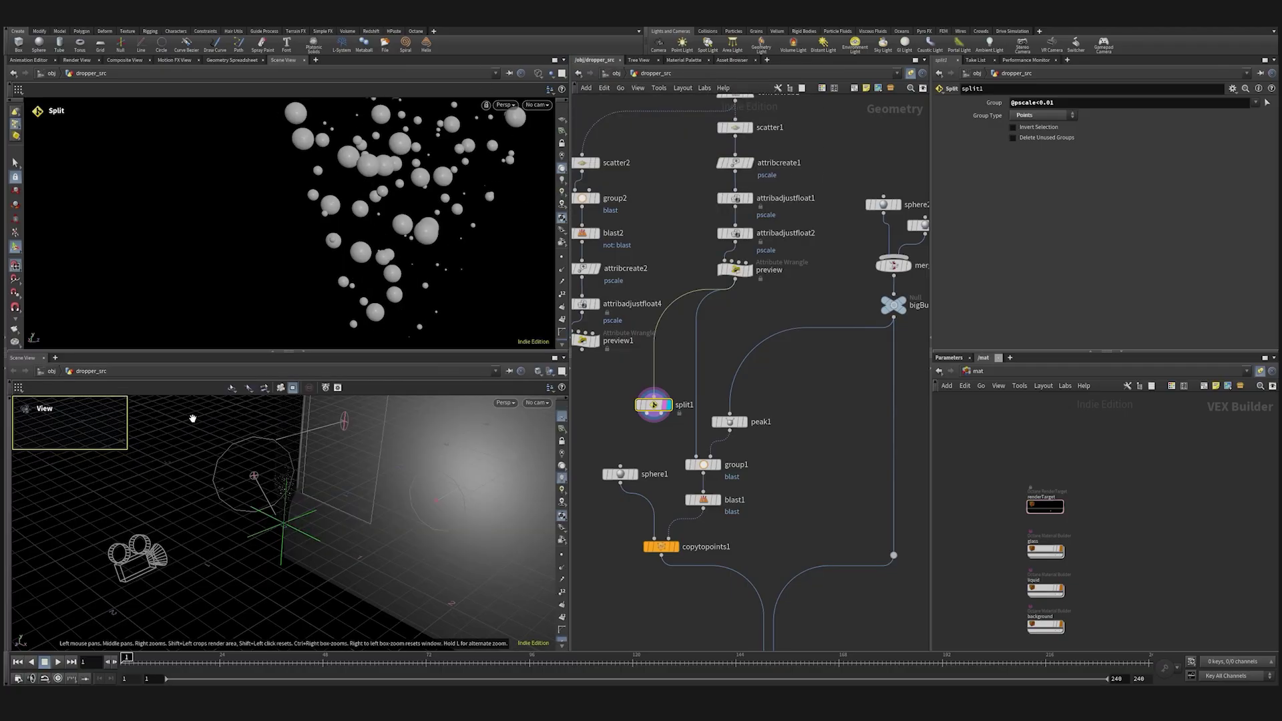
# Replace the lower pane's Scene View with a Geometry Spreadsheet and shrink that pane to a low strip.
pyautogui.click(55, 358)
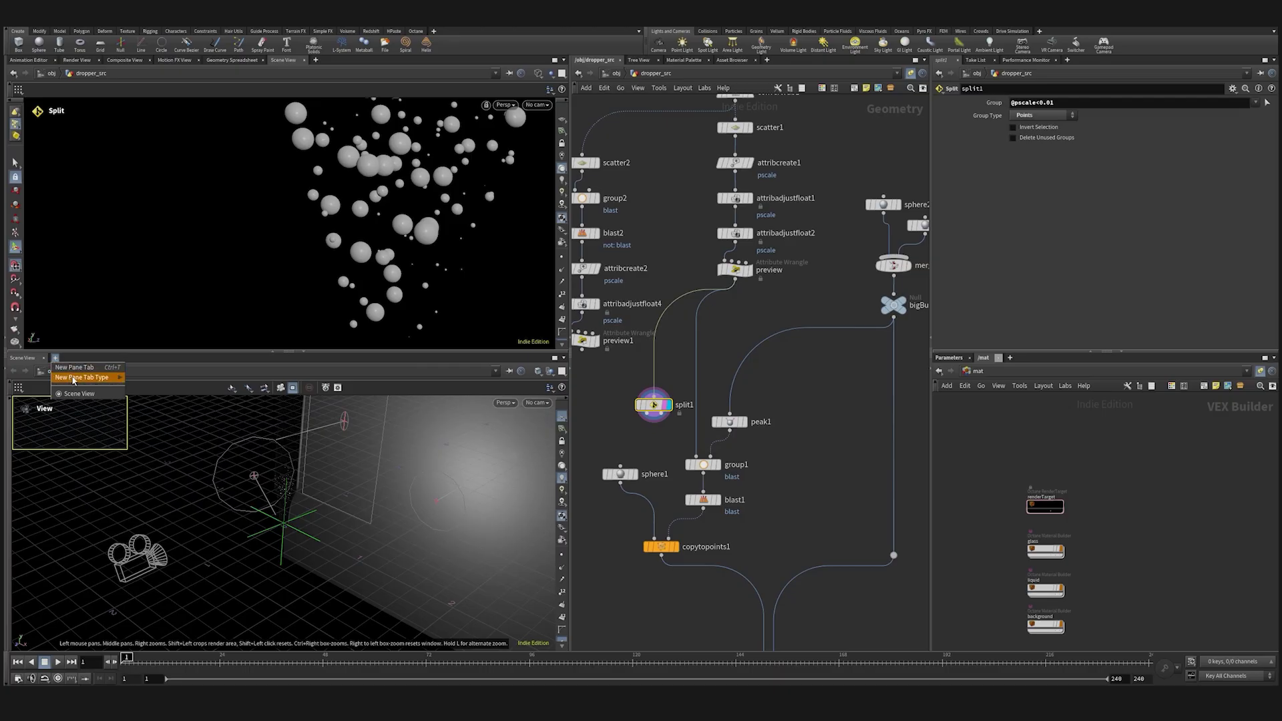
pyautogui.moveTo(83, 377)
pyautogui.moveTo(157, 496)
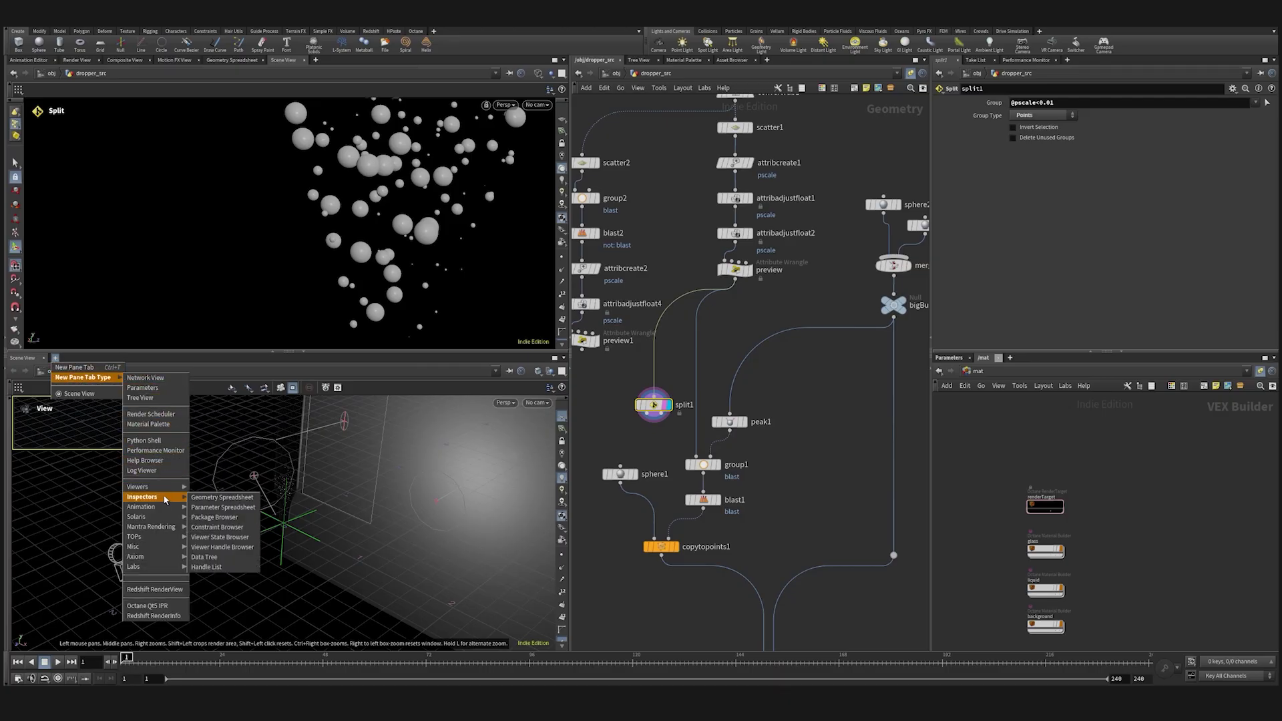
pyautogui.click(206, 500)
pyautogui.click(44, 357)
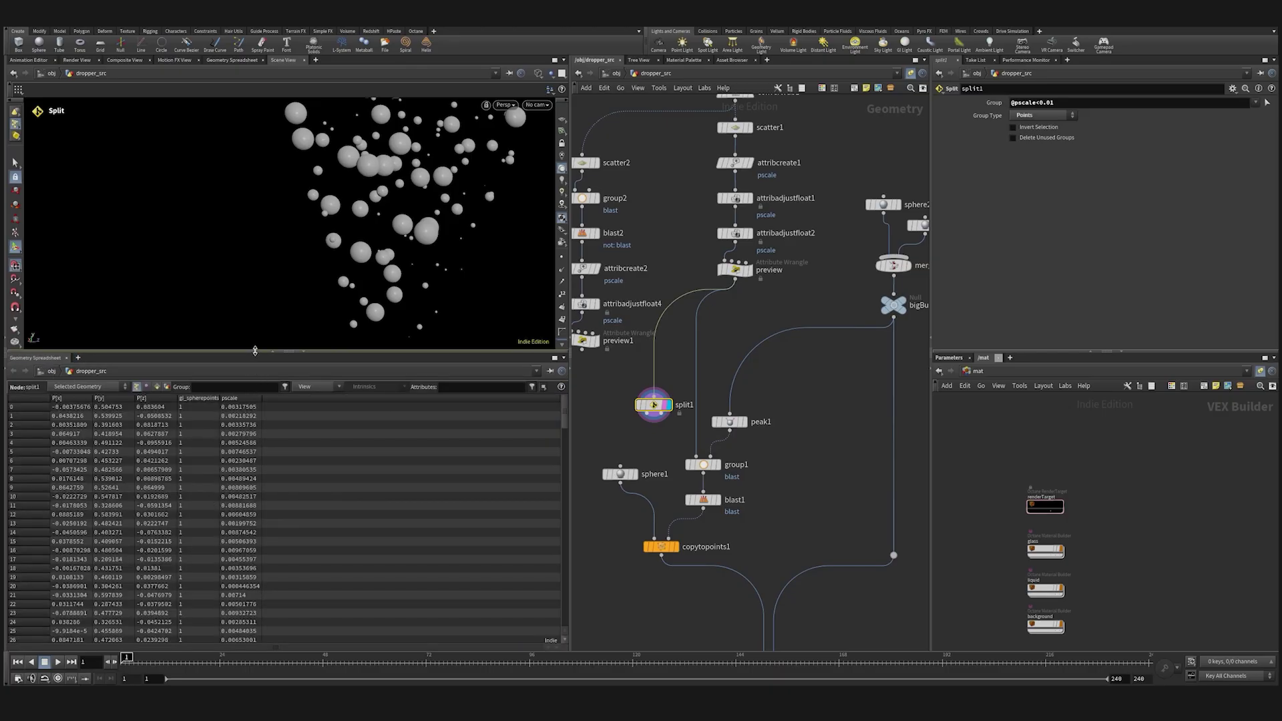
pyautogui.moveTo(255, 351); pyautogui.dragTo(257, 534)
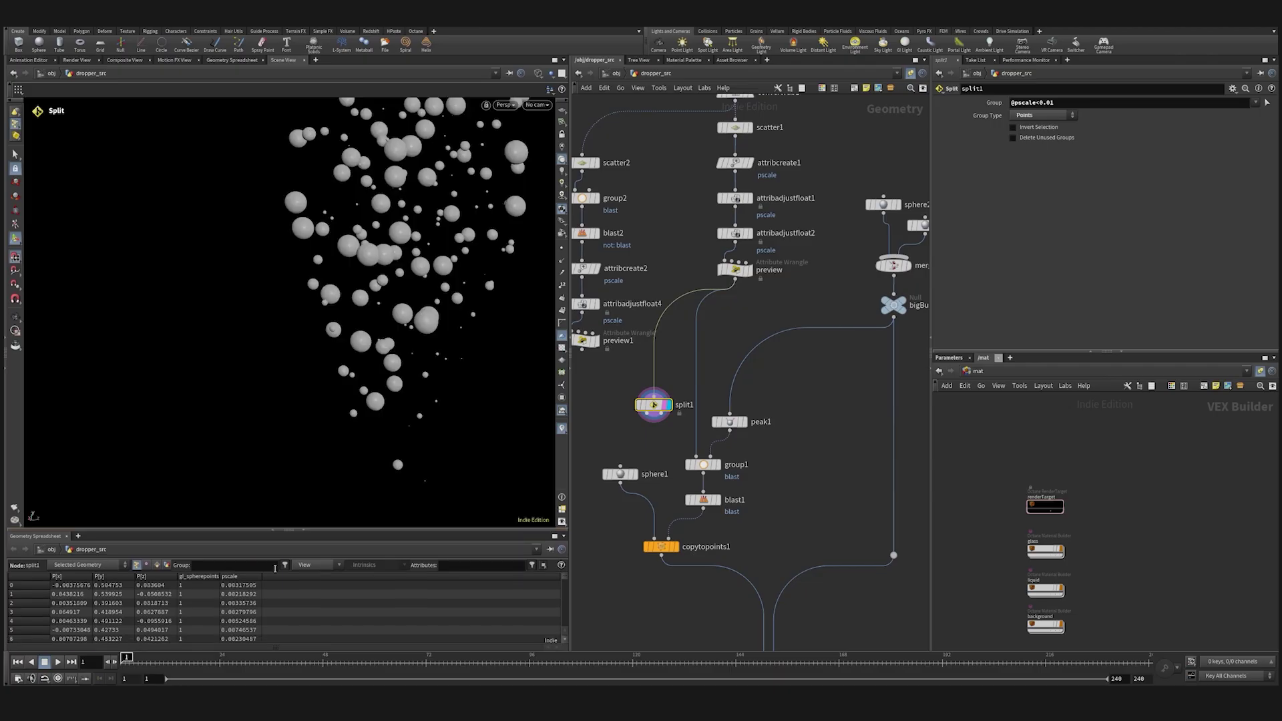
pyautogui.click(246, 577)
pyautogui.press('BackSpace')
pyautogui.write('5')
pyautogui.press('Return')
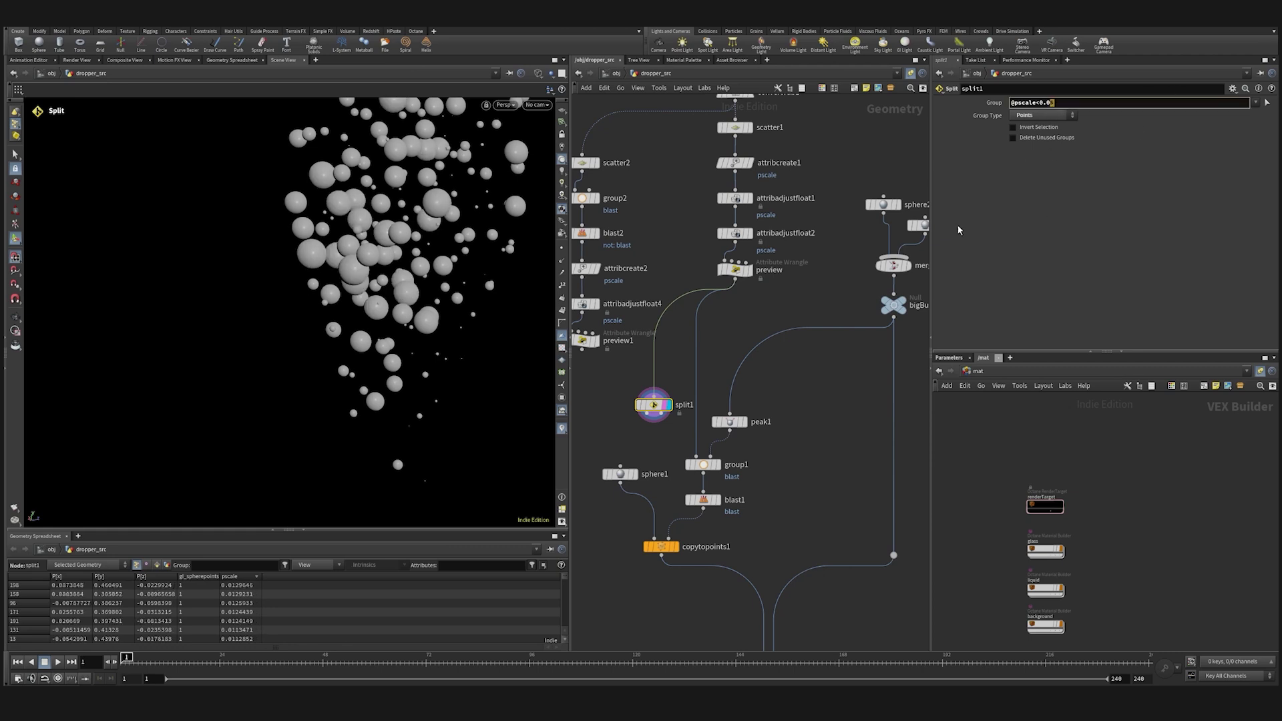
# Examine the range of pscale values of the preview node in the Geometry Spreadsheet.
pyautogui.click(737, 272)
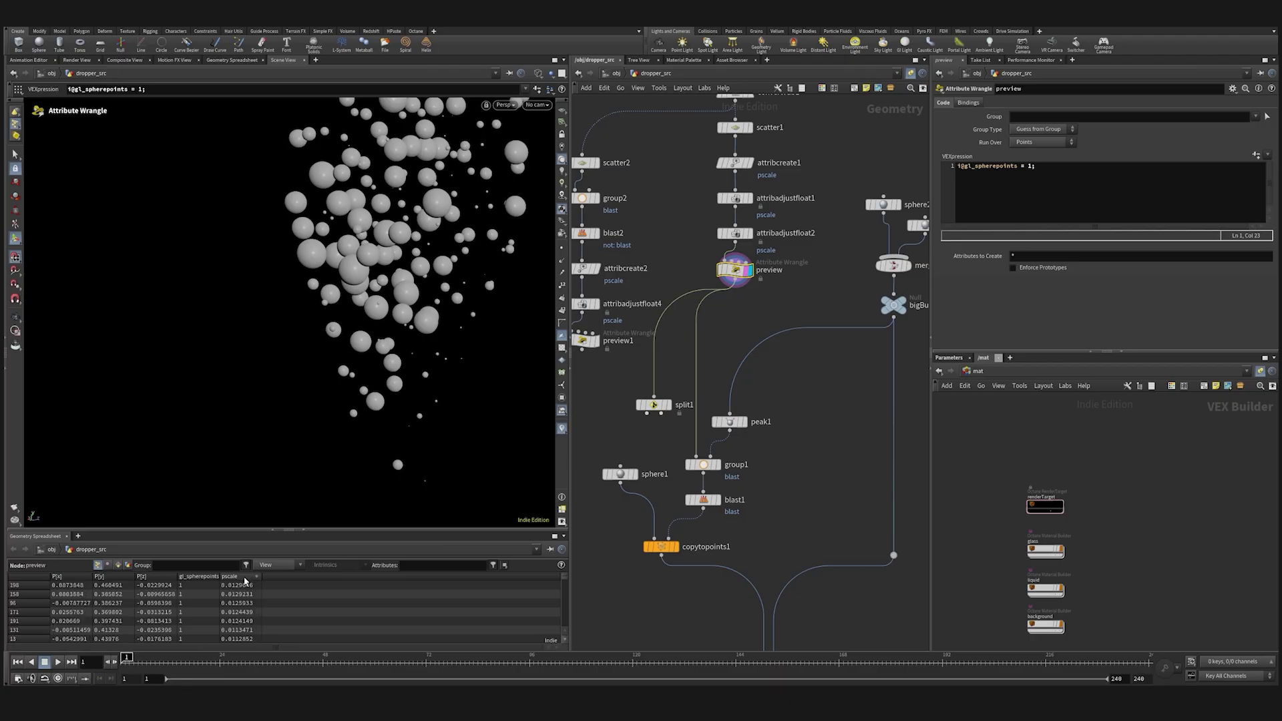
pyautogui.scroll(-5, 245, 604)
pyautogui.scroll(-15, 245, 604)
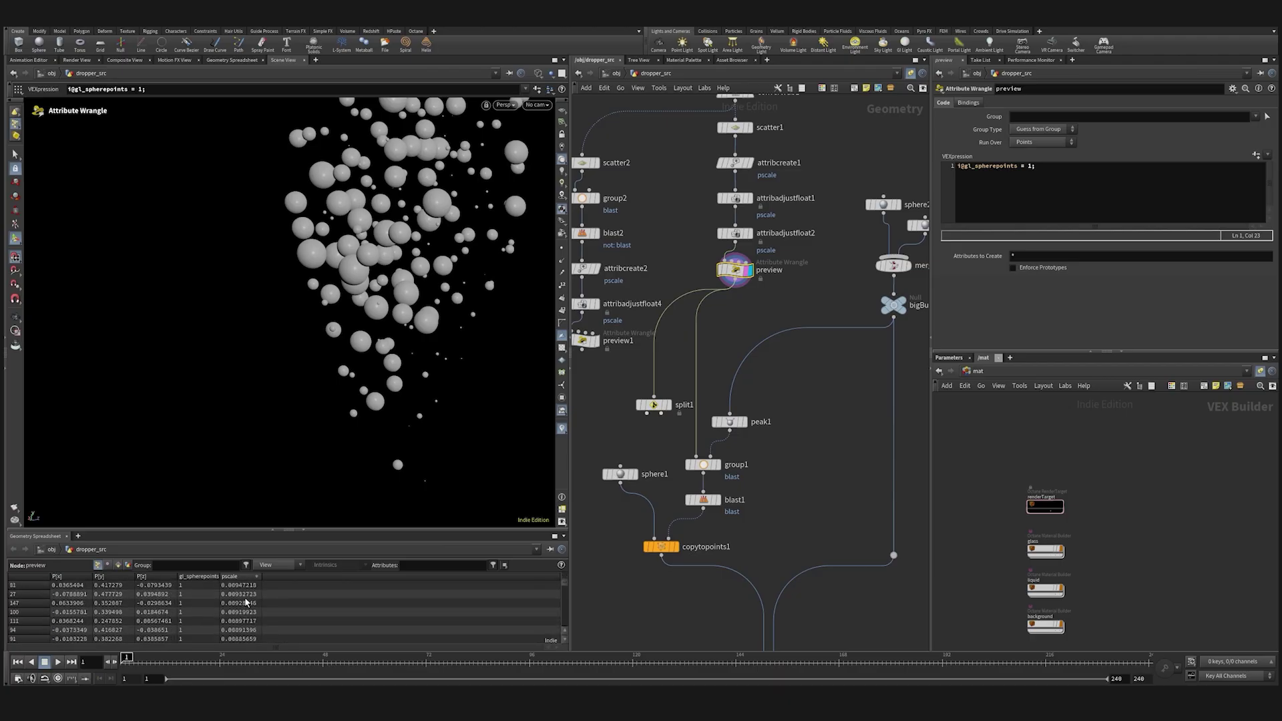
pyautogui.scroll(-10, 255, 605)
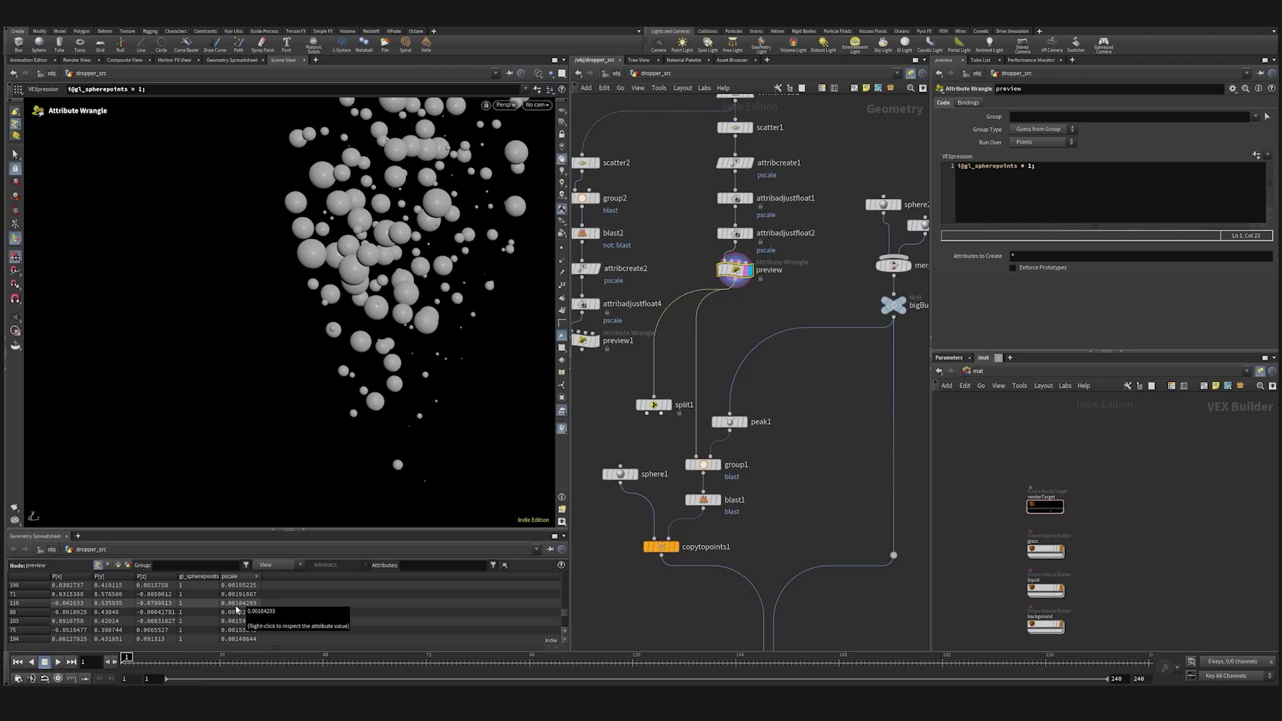
pyautogui.click(638, 405)
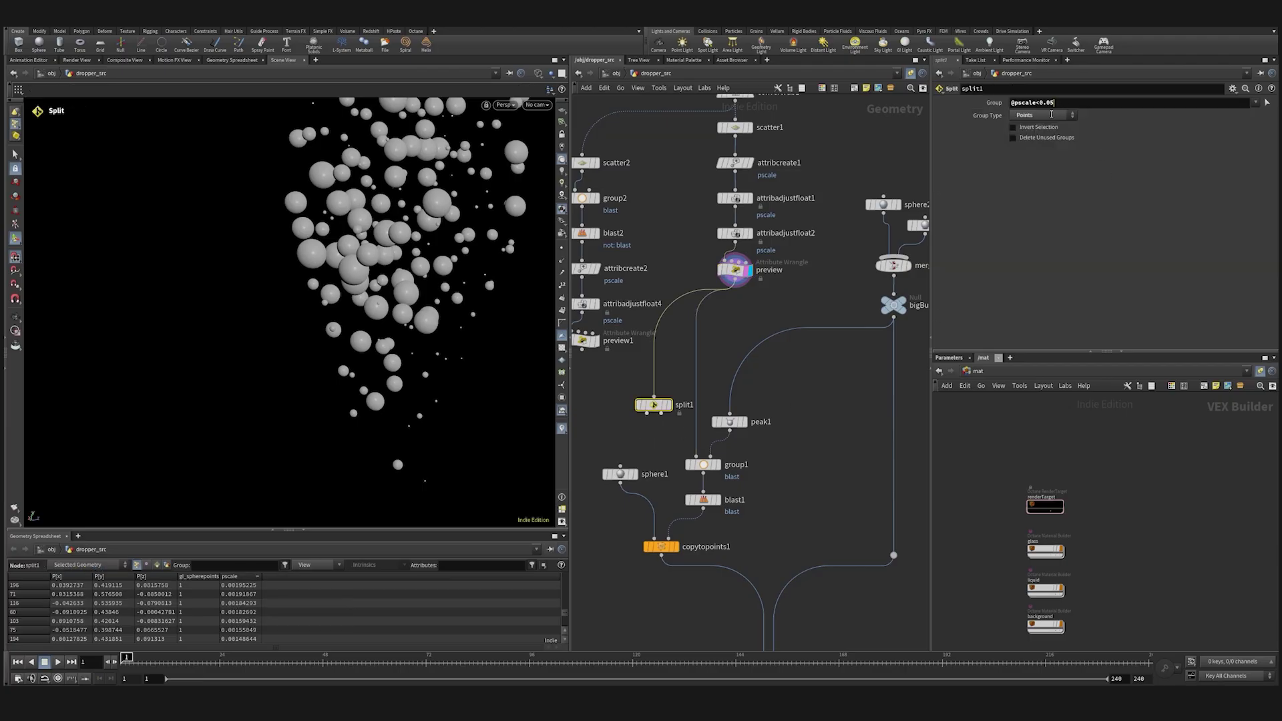
pyautogui.moveTo(1052, 115); pyautogui.dragTo(1049, 115)
pyautogui.press('Return')
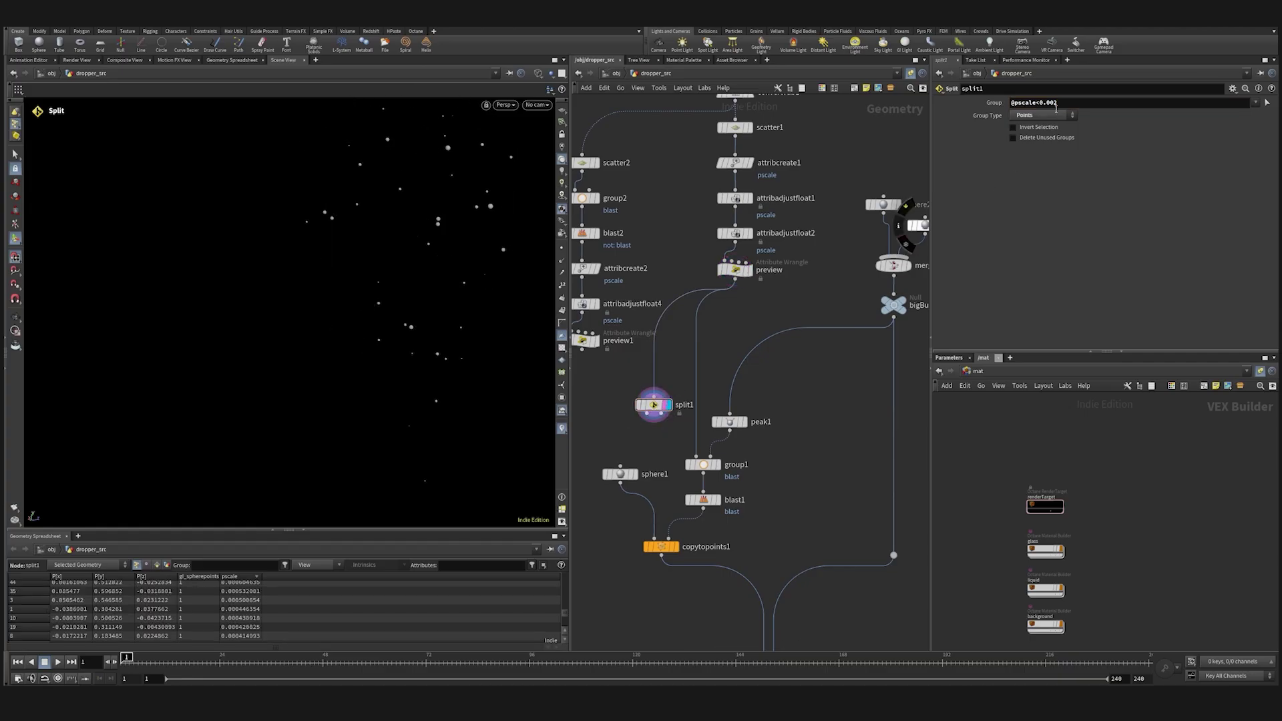
pyautogui.write('3')
pyautogui.press('Return')
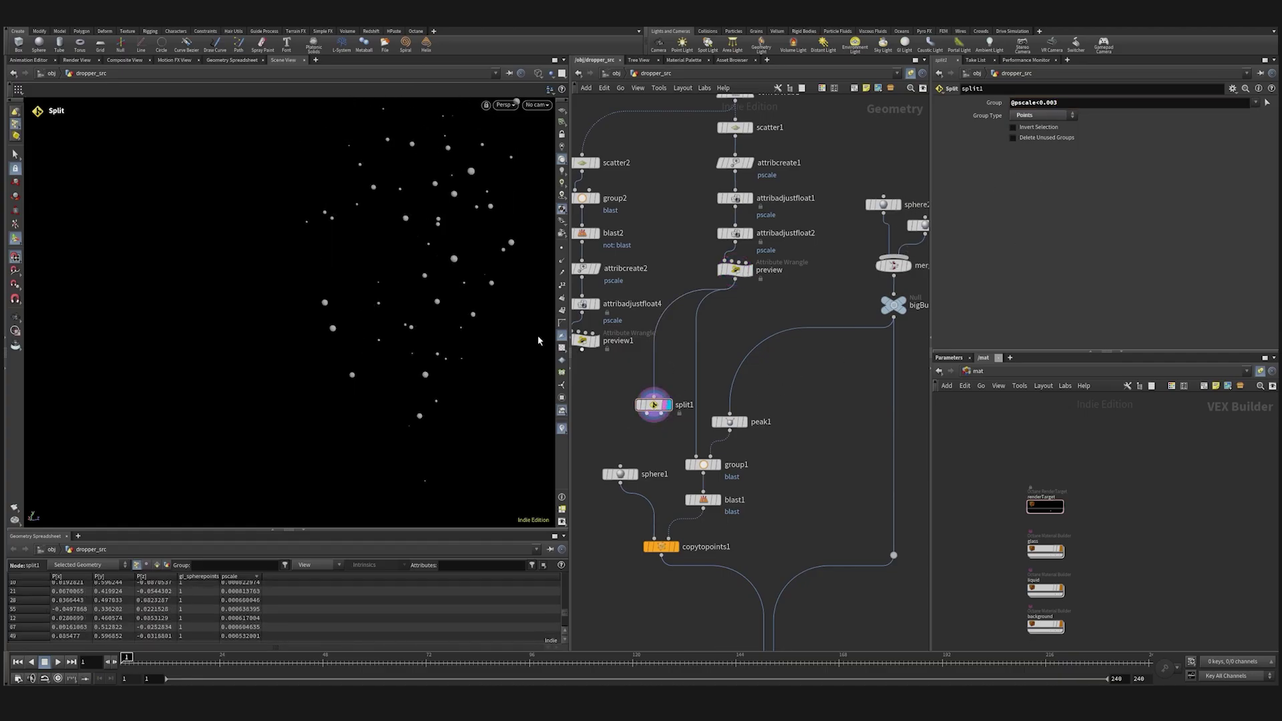
pyautogui.keyDown('alt'); pyautogui.moveTo(420, 313); pyautogui.dragTo(386, 391, button='right'); pyautogui.keyUp('alt')
pyautogui.keyDown('alt'); pyautogui.moveTo(387, 391); pyautogui.dragTo(366, 294); pyautogui.keyUp('alt')
# Add a Merge node below preview1 with preview1 wired into it.
pyautogui.moveTo(612, 404); pyautogui.dragTo(668, 397, button='middle')
pyautogui.press('Tab')
pyautogui.write('mer')
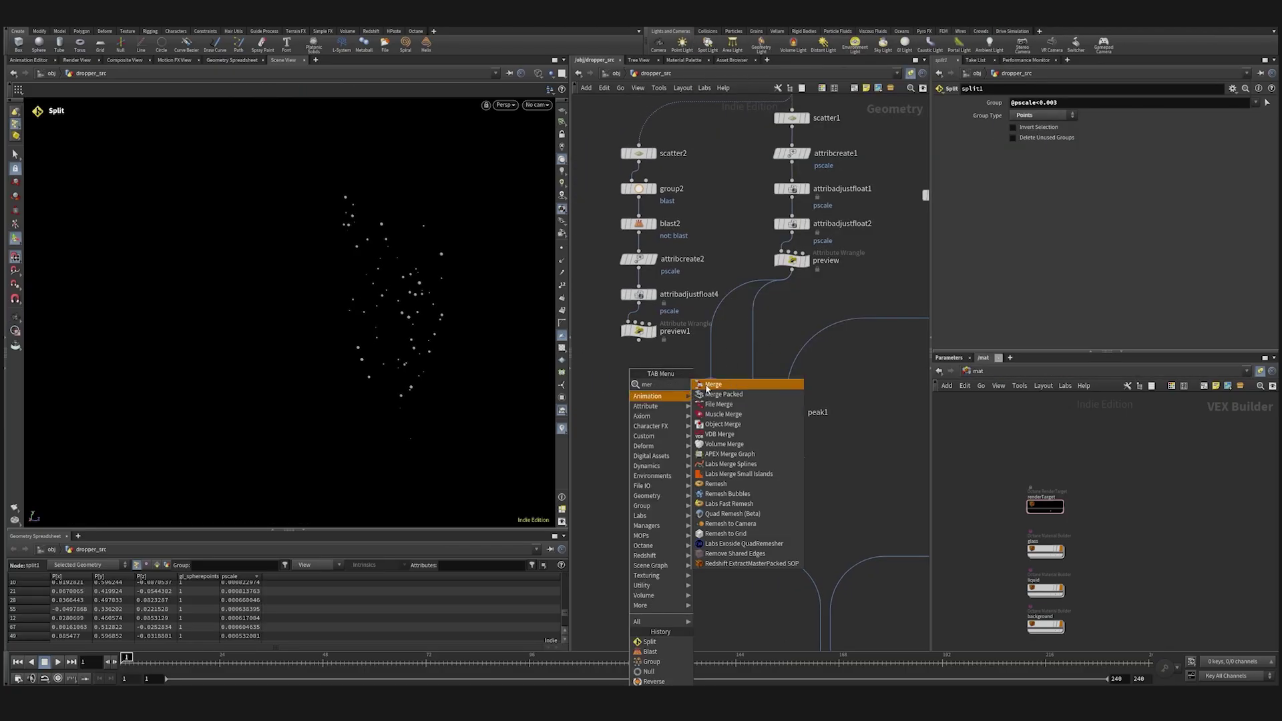
pyautogui.click(712, 385)
pyautogui.click(609, 419)
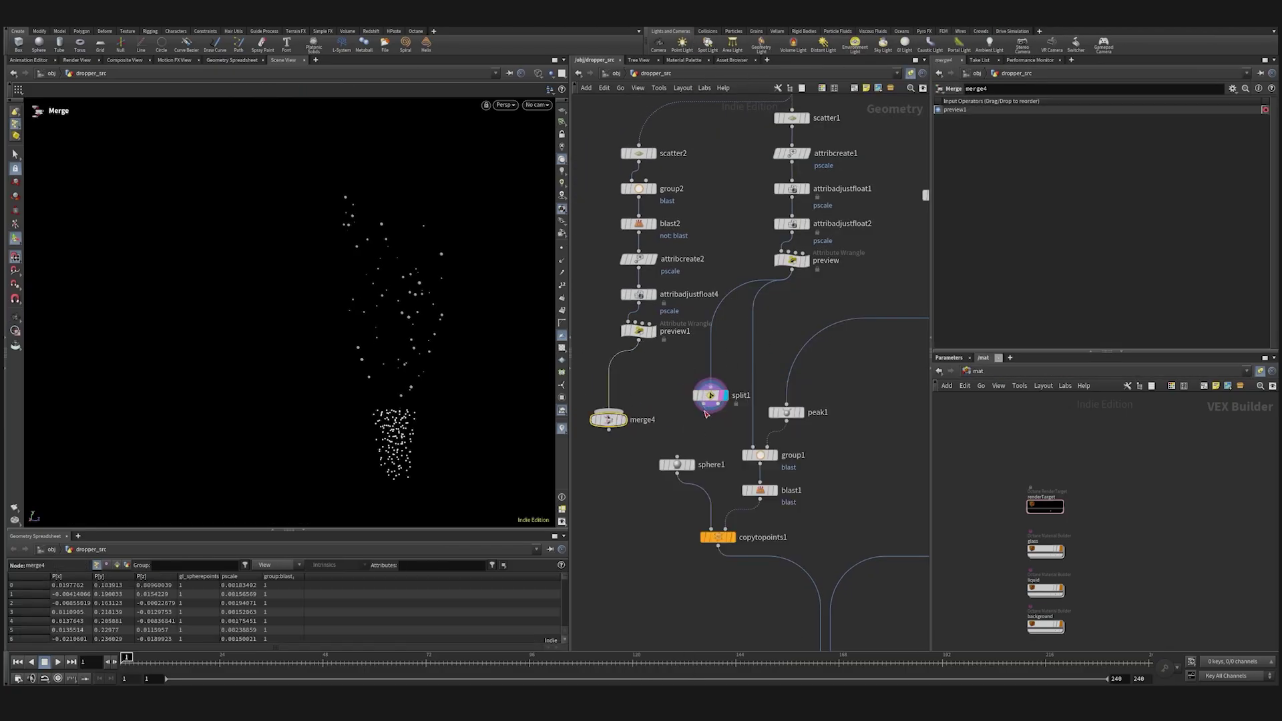
# Wire split1's first output into merge4 as well and display the merge node.
pyautogui.moveTo(704, 405); pyautogui.dragTo(608, 412)
pyautogui.click(623, 420)
pyautogui.moveTo(387, 360)
pyautogui.keyDown('alt'); pyautogui.mouseDown()
pyautogui.moveTo(371, 353)
pyautogui.moveTo(421, 354)
pyautogui.moveTo(394, 354)
pyautogui.mouseUp(); pyautogui.keyUp('alt')
pyautogui.click(621, 501)
pyautogui.moveTo(726, 446); pyautogui.dragTo(687, 399, button='middle')
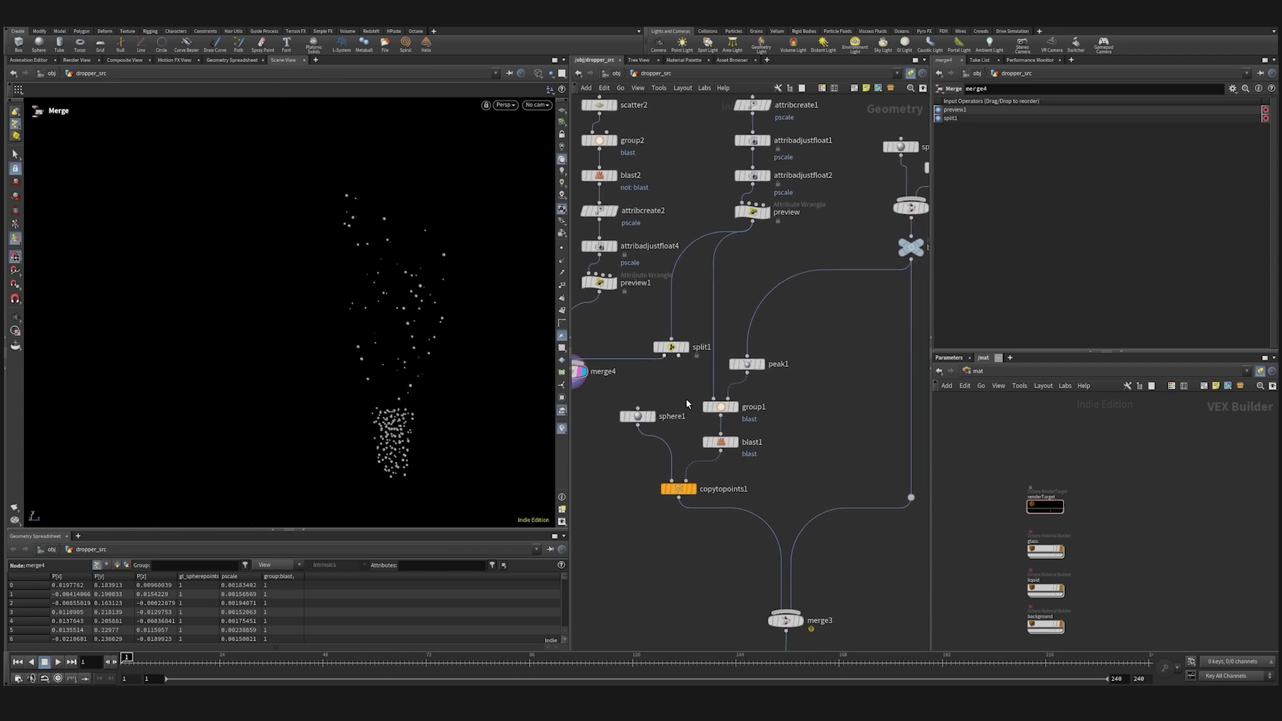
# Wire split1's second output into group1 and display copytopoints1 to check the remaining larger bubbles.
pyautogui.moveTo(678, 357); pyautogui.dragTo(713, 401)
pyautogui.click(694, 489)
pyautogui.click(681, 491)
pyautogui.keyDown('alt'); pyautogui.moveTo(414, 382); pyautogui.dragTo(382, 378); pyautogui.keyUp('alt')
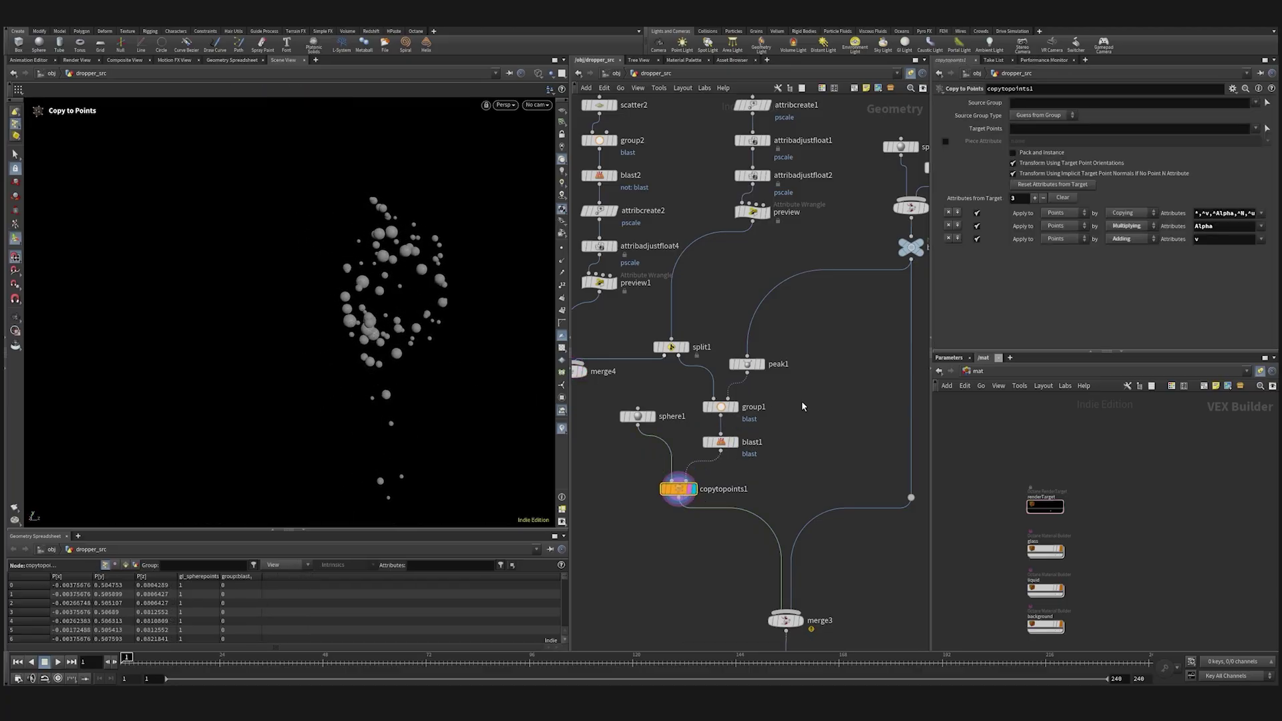
# Display merge3 and add a Vellum Configure Balloon setup below it, with merge3 wired into vellumcloth1.
pyautogui.scroll(-3, 825, 407)
pyautogui.moveTo(825, 407); pyautogui.dragTo(753, 358, button='middle')
pyautogui.scroll(4, 715, 519)
pyautogui.click(743, 499)
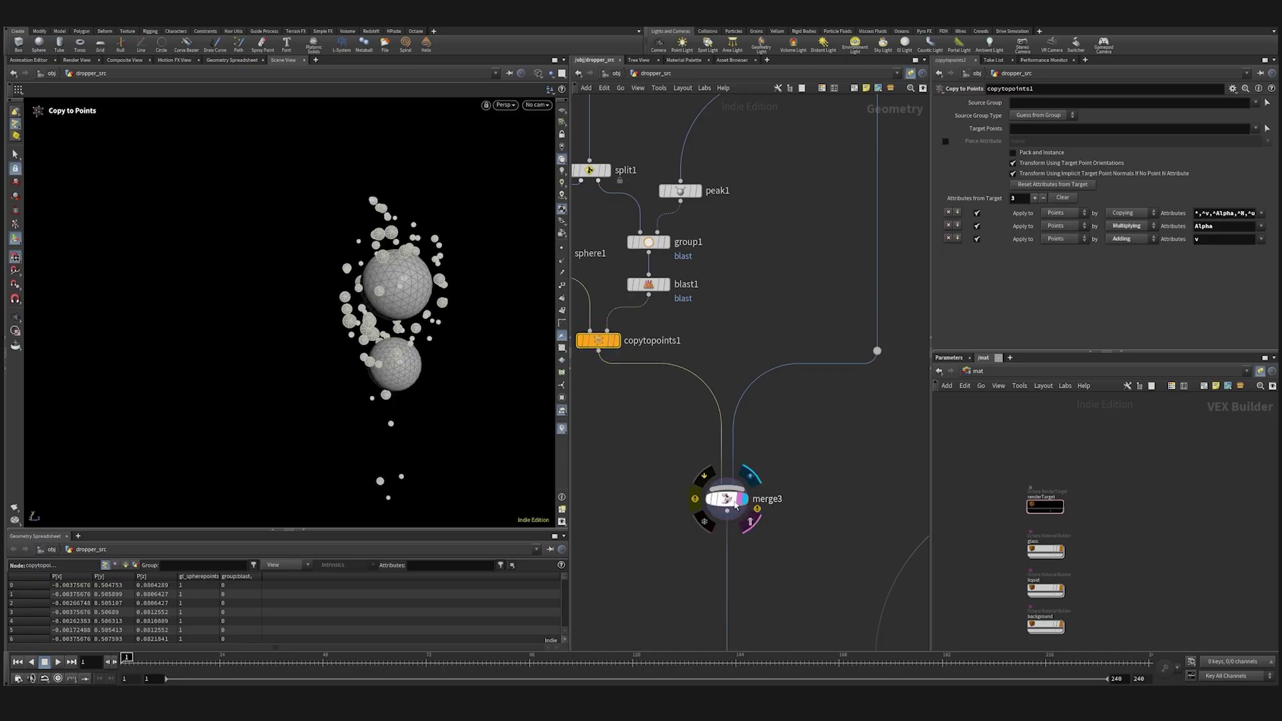
pyautogui.click(724, 499)
pyautogui.moveTo(648, 479); pyautogui.dragTo(706, 412, button='middle')
pyautogui.press('Tab')
pyautogui.write('vellu')
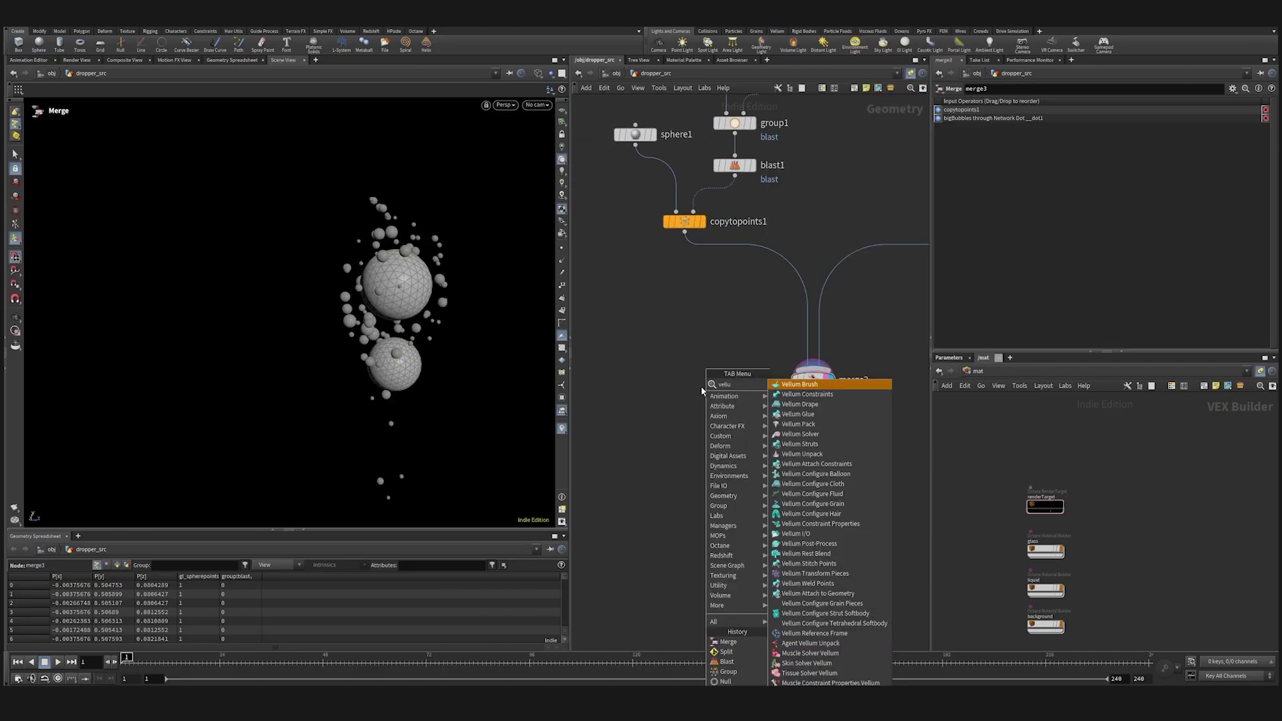
pyautogui.write('m b')
pyautogui.click(836, 394)
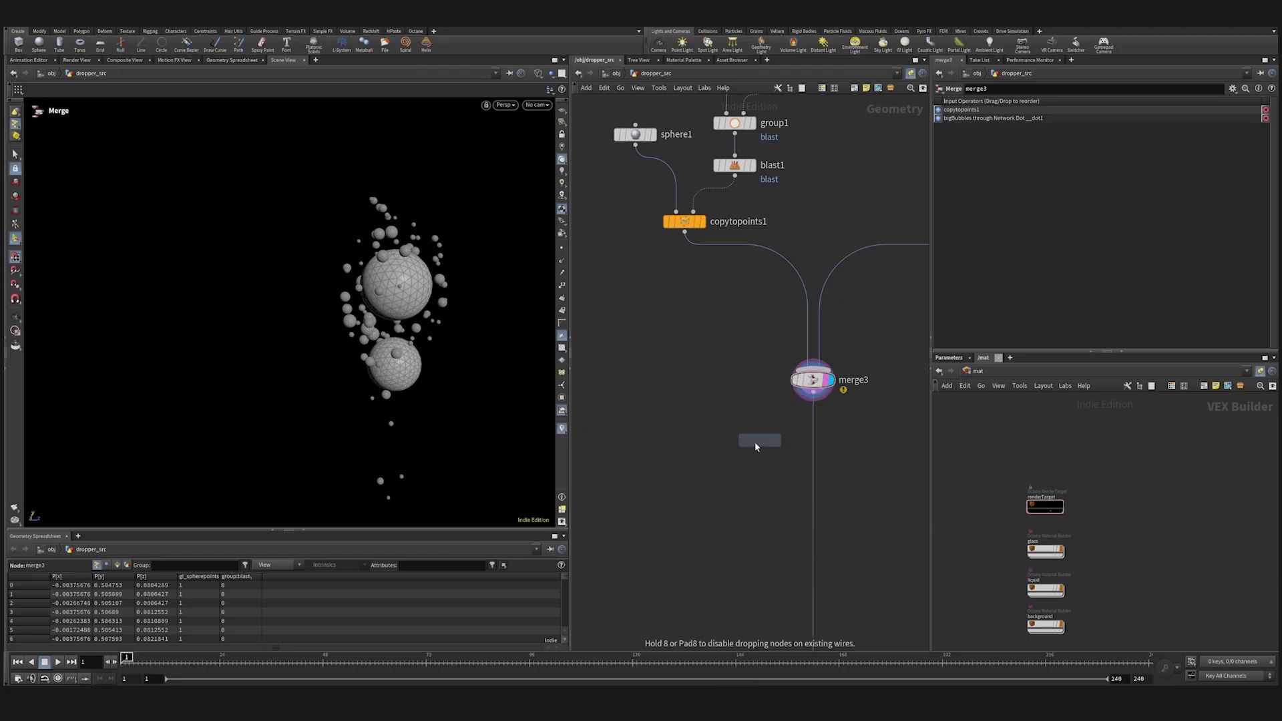
pyautogui.click(754, 442)
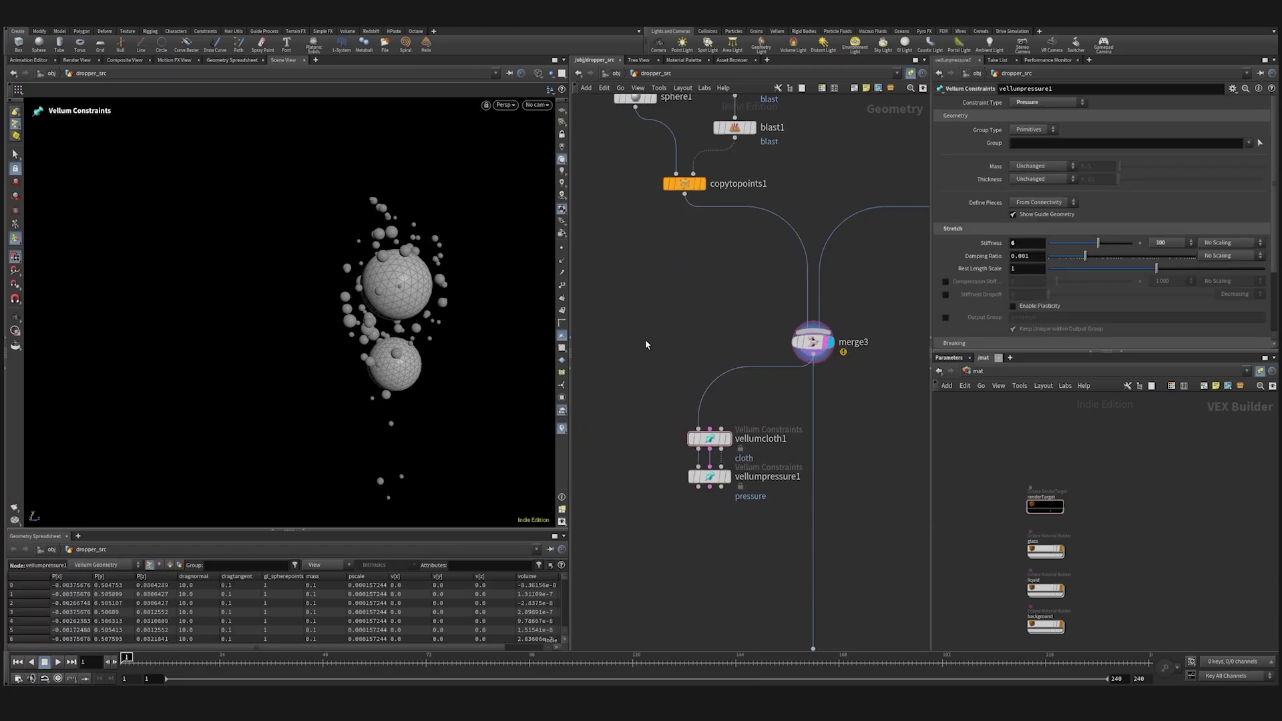
# Add a Vellum Configure Grain node beside the balloon constraints and wire merge4 into its first input.
pyautogui.press('h')
pyautogui.press('Tab')
pyautogui.write('gra')
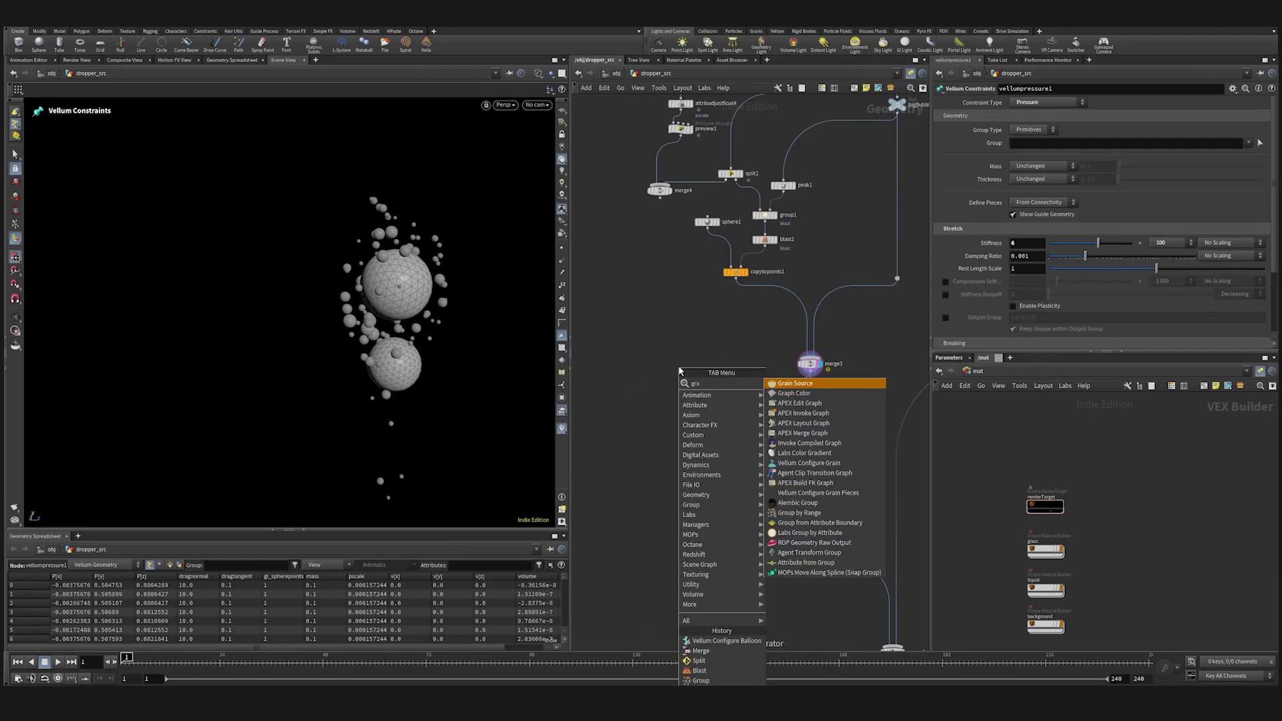
pyautogui.write('v')
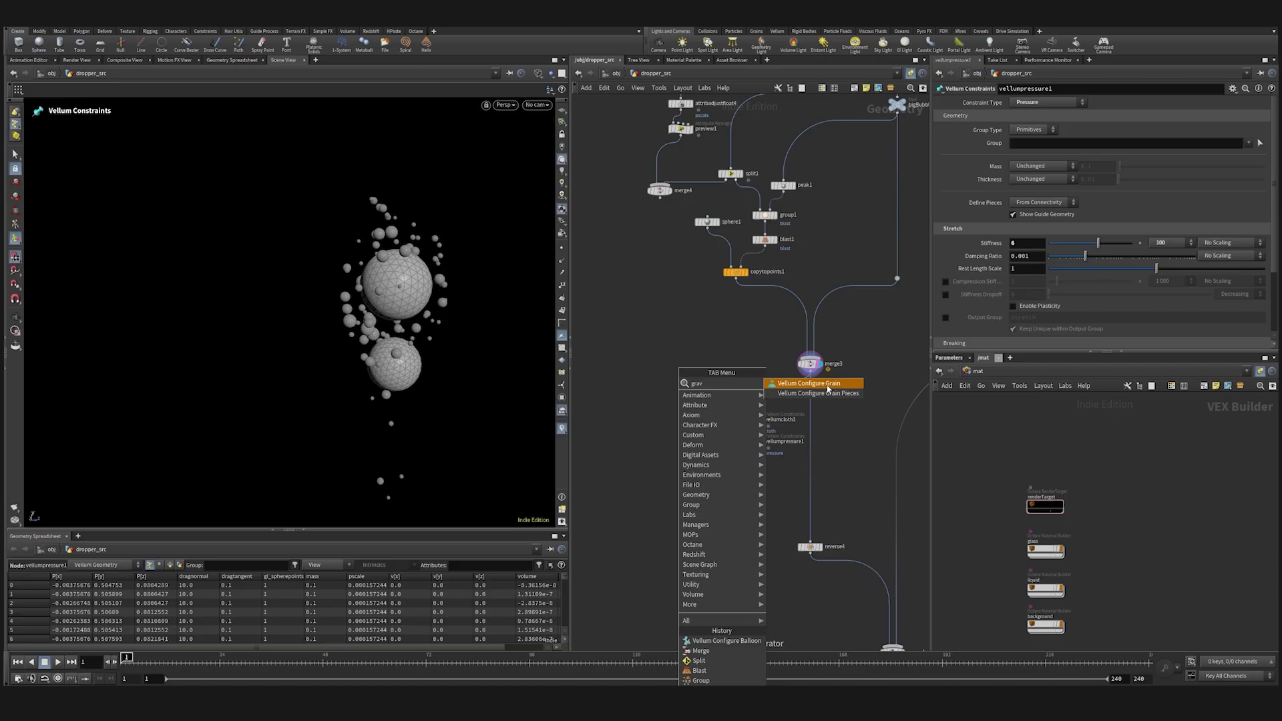
pyautogui.click(826, 385)
pyautogui.click(667, 405)
pyautogui.moveTo(661, 200); pyautogui.dragTo(666, 399)
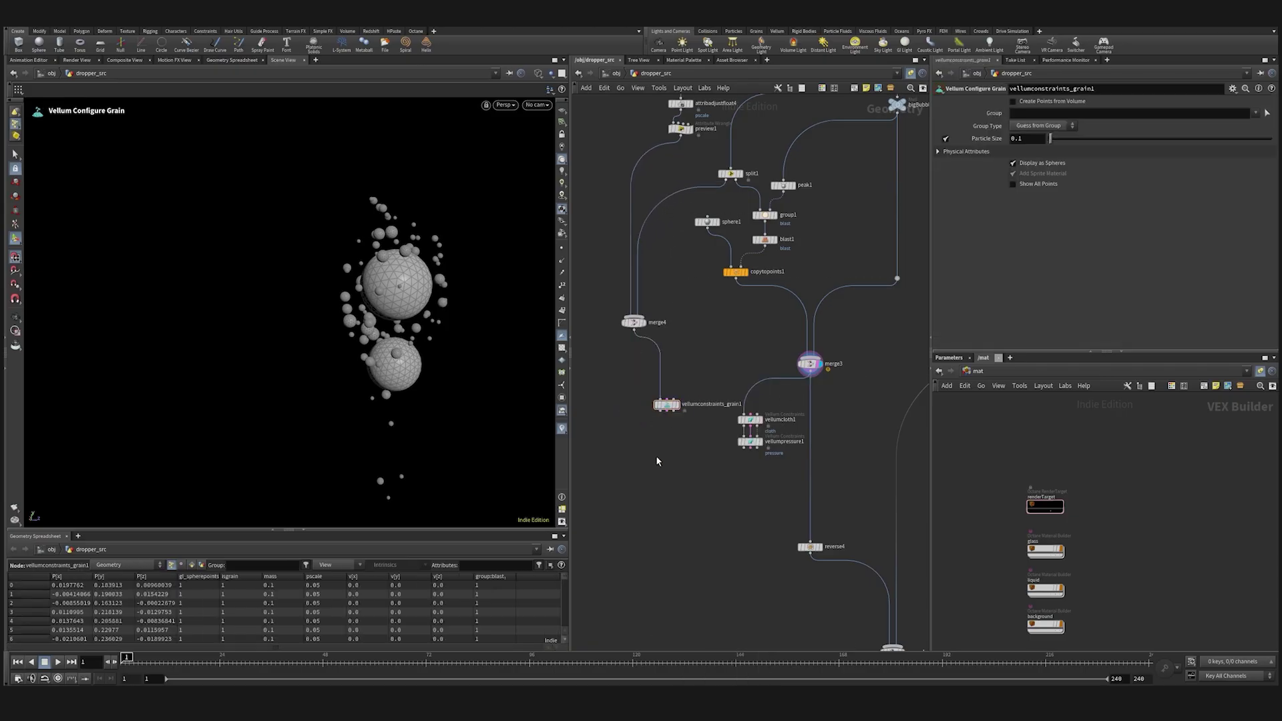
# Display vellumconstraints_grain1, disable its Particle Size override, and check the points' pscale values by sorting them in the spreadsheet.
pyautogui.scroll(3, 667, 438)
pyautogui.click(685, 380)
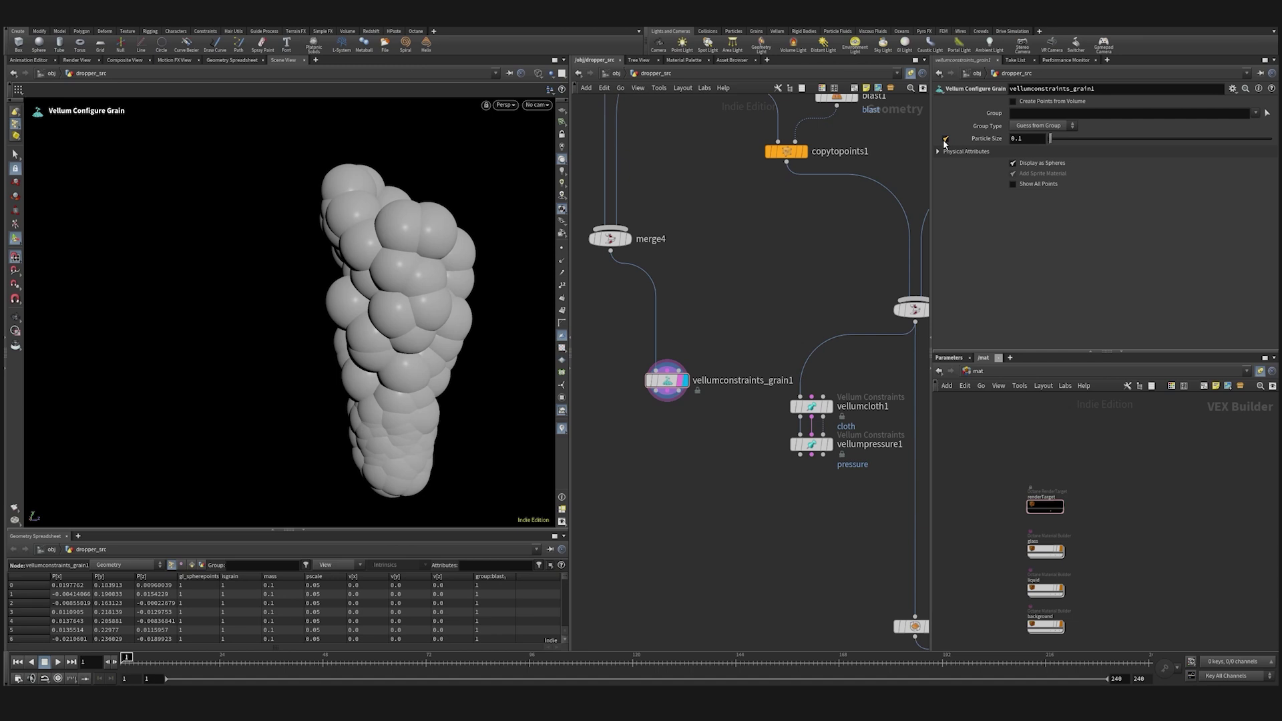
pyautogui.click(946, 139)
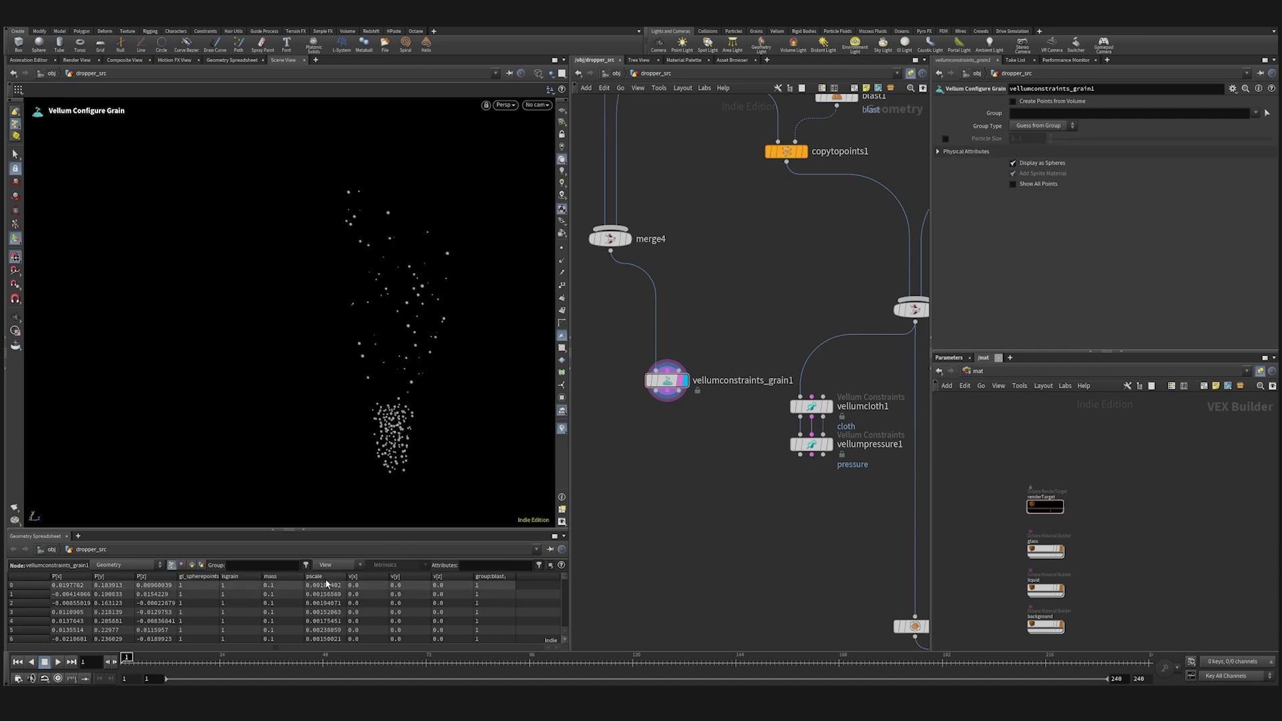
pyautogui.click(328, 578)
pyautogui.click(330, 577)
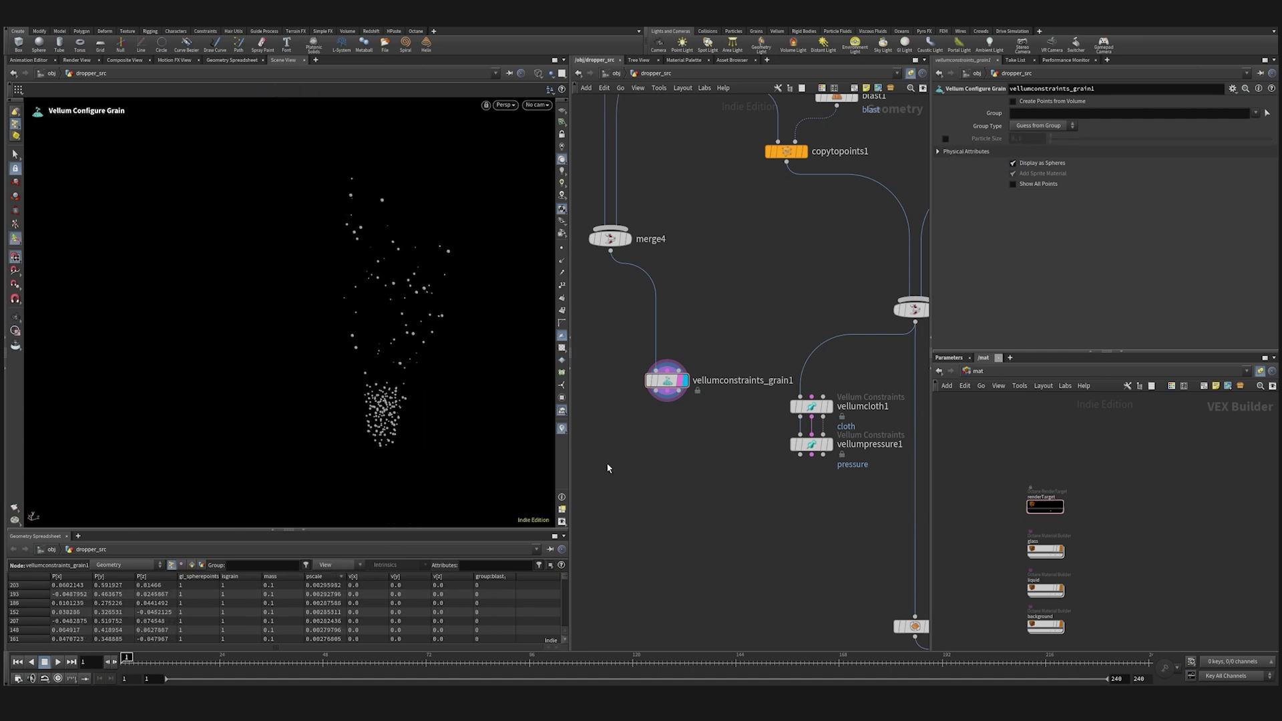
# Add a Null node below vellumconstraints_grain1.
pyautogui.press('Tab')
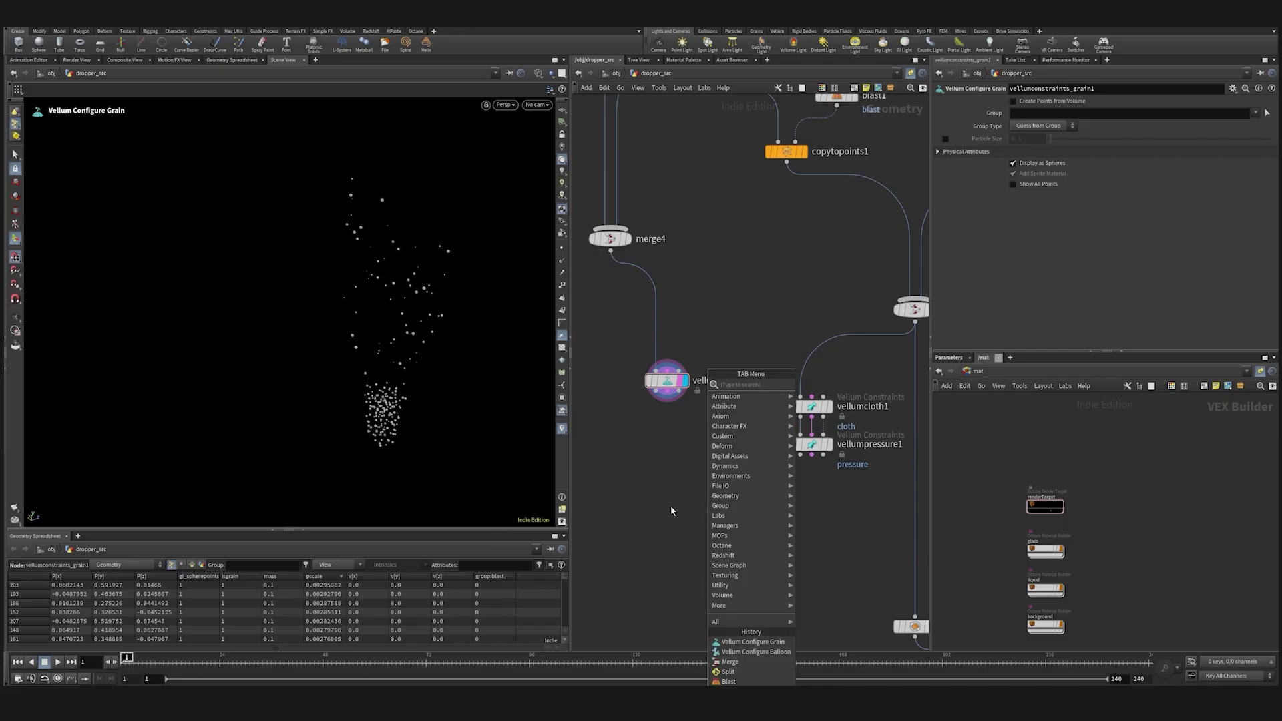
pyautogui.write('null')
pyautogui.press('Return')
pyautogui.click(679, 546)
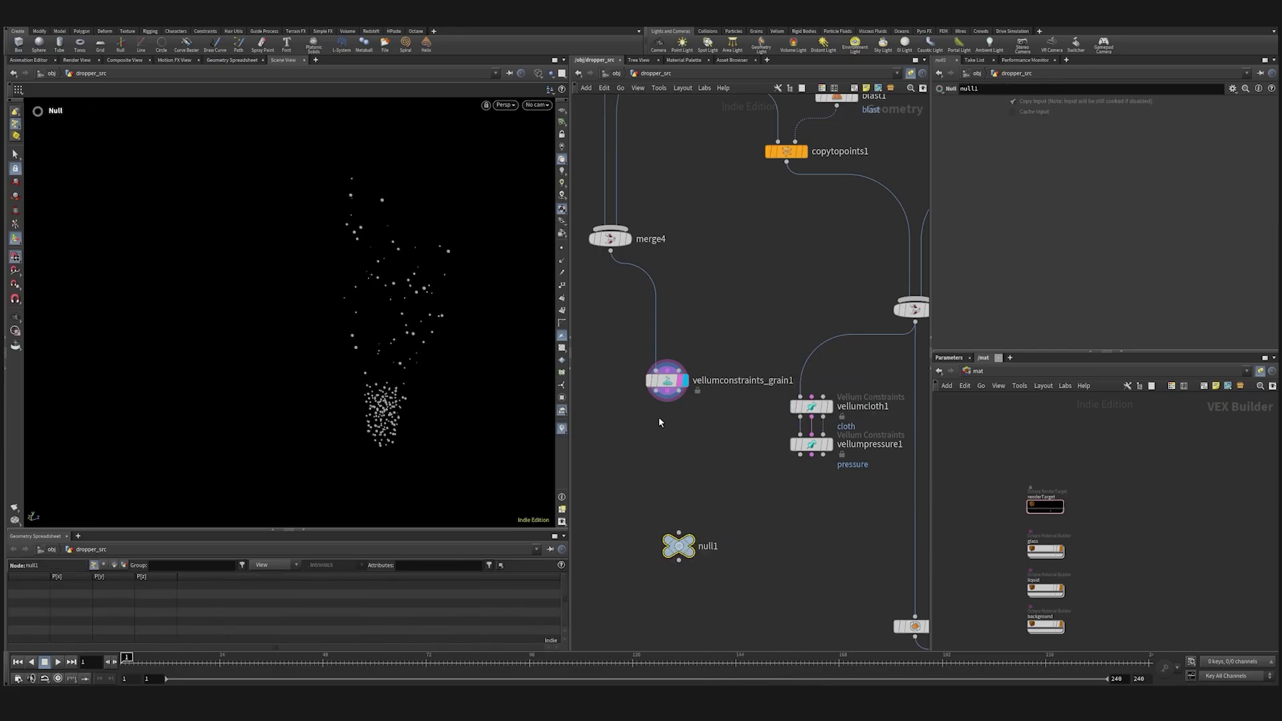
# Add a Merge node above the null, joining the geometry outputs of vellumconstraints_grain1 and vellumpressure1 and feeding the null.
pyautogui.press('Tab')
pyautogui.write('mer')
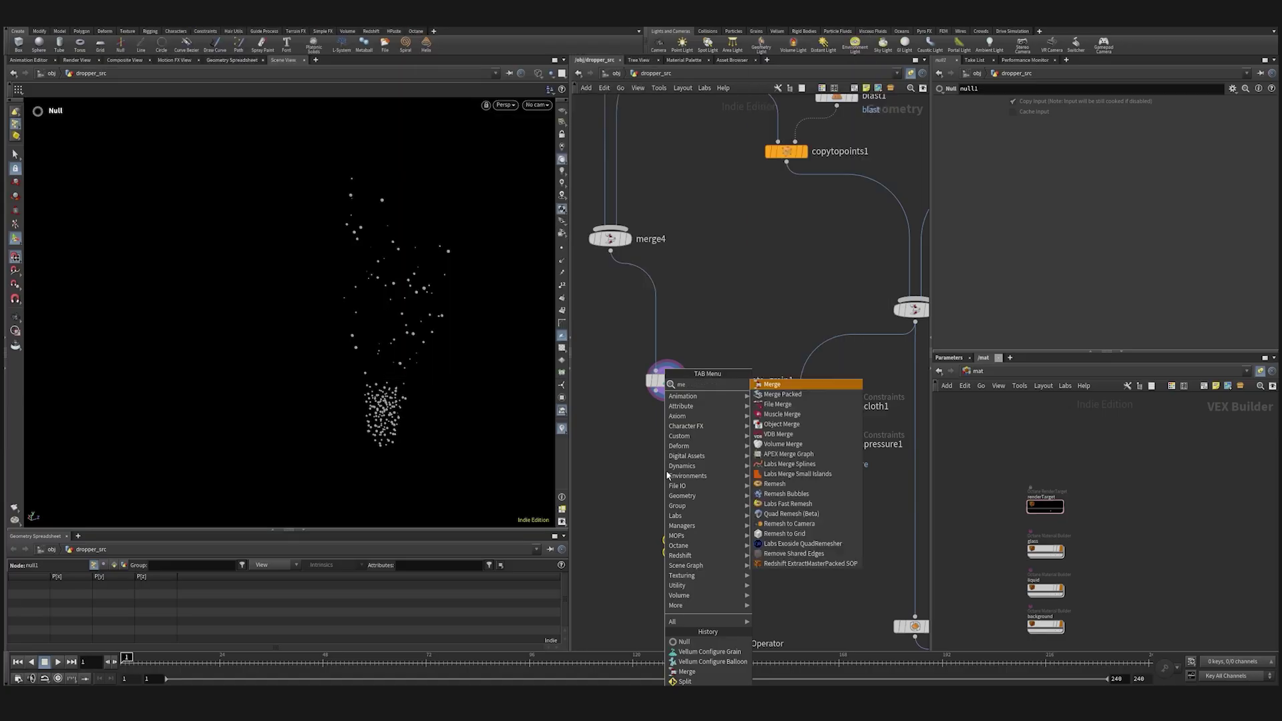
pyautogui.click(798, 385)
pyautogui.click(673, 507)
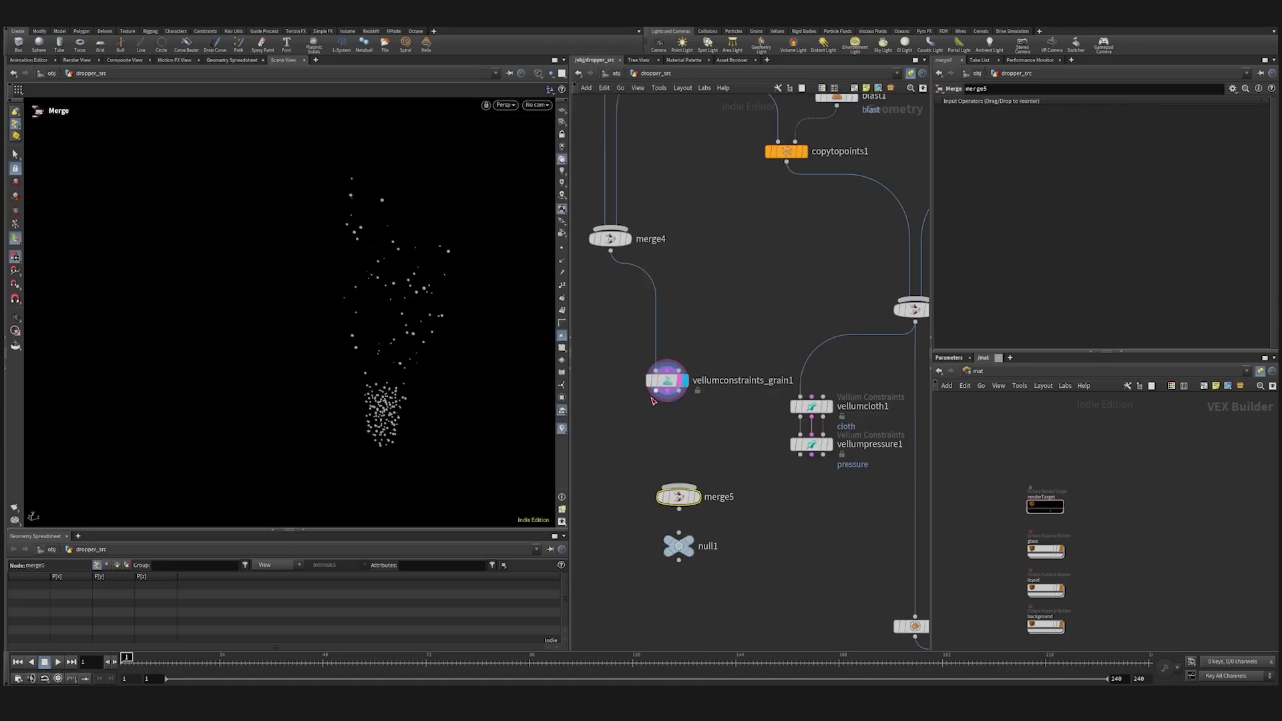
pyautogui.moveTo(812, 455); pyautogui.dragTo(678, 486)
# Rename the null below merge5 as GEO.
pyautogui.doubleClick(708, 546)
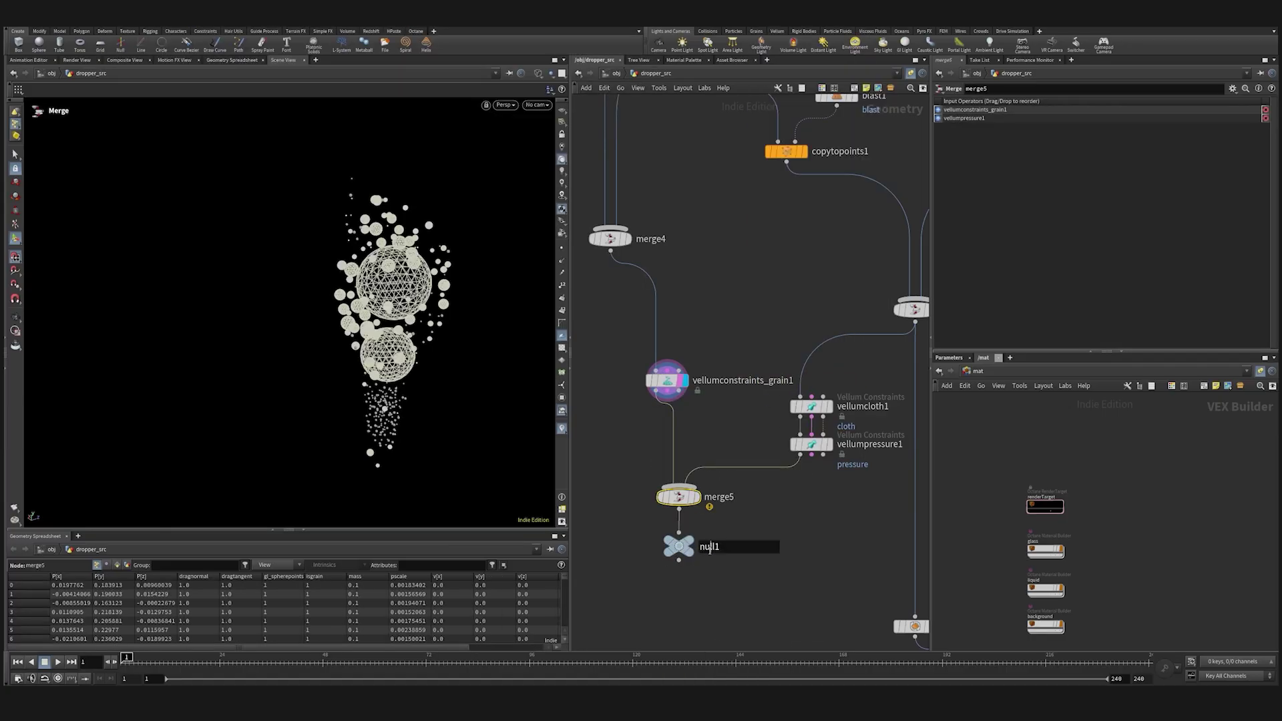
pyautogui.hotkey('ctrl', 'a')
pyautogui.write('GEO')
pyautogui.press('Return')
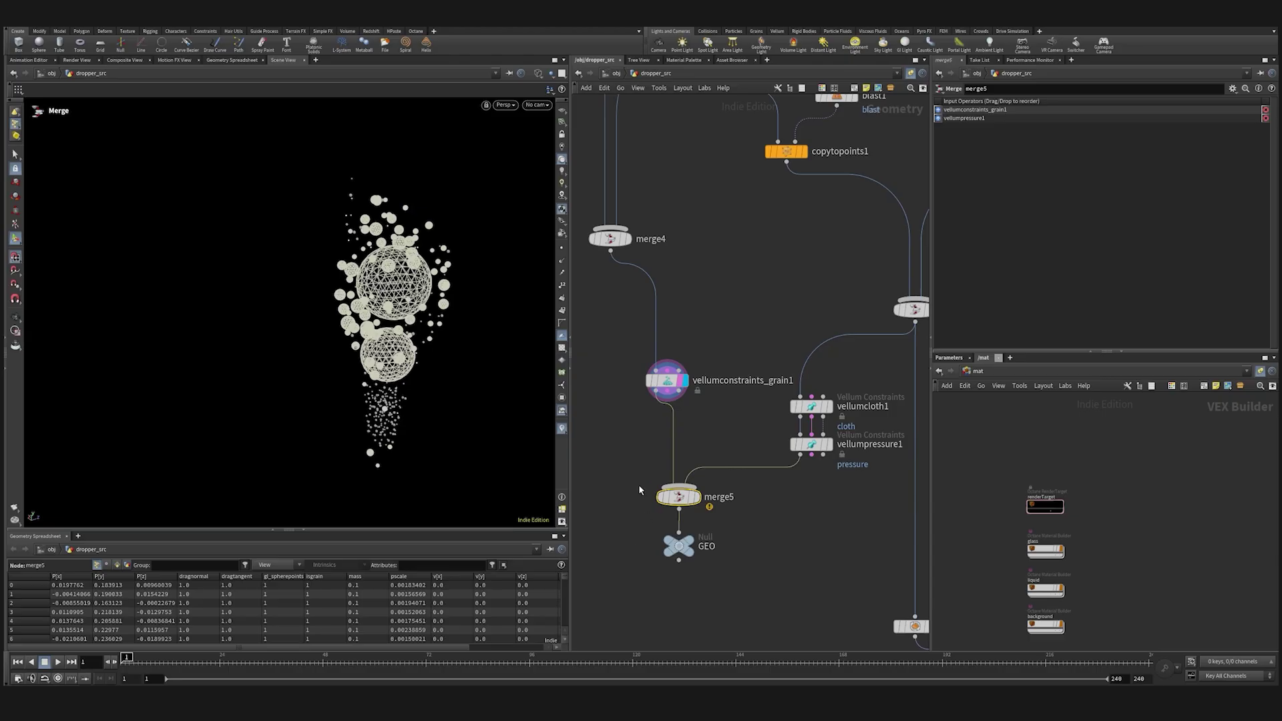
# Duplicate the GEO null beside the original and rename the copy as CONST.
pyautogui.moveTo(638, 487); pyautogui.dragTo(703, 599)
pyautogui.click(703, 571)
pyautogui.keyDown('alt'); pyautogui.moveTo(681, 545); pyautogui.dragTo(759, 576); pyautogui.keyUp('alt')
pyautogui.click(790, 569)
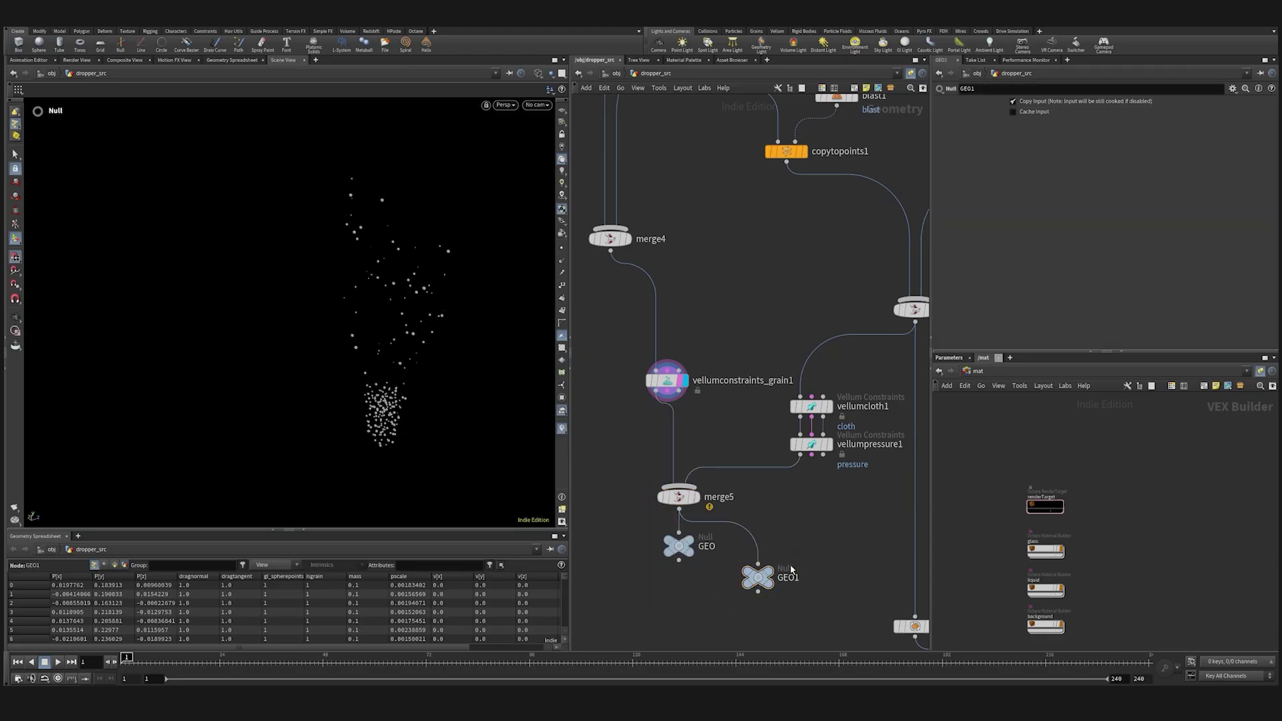
pyautogui.doubleClick(789, 575)
pyautogui.write('C')
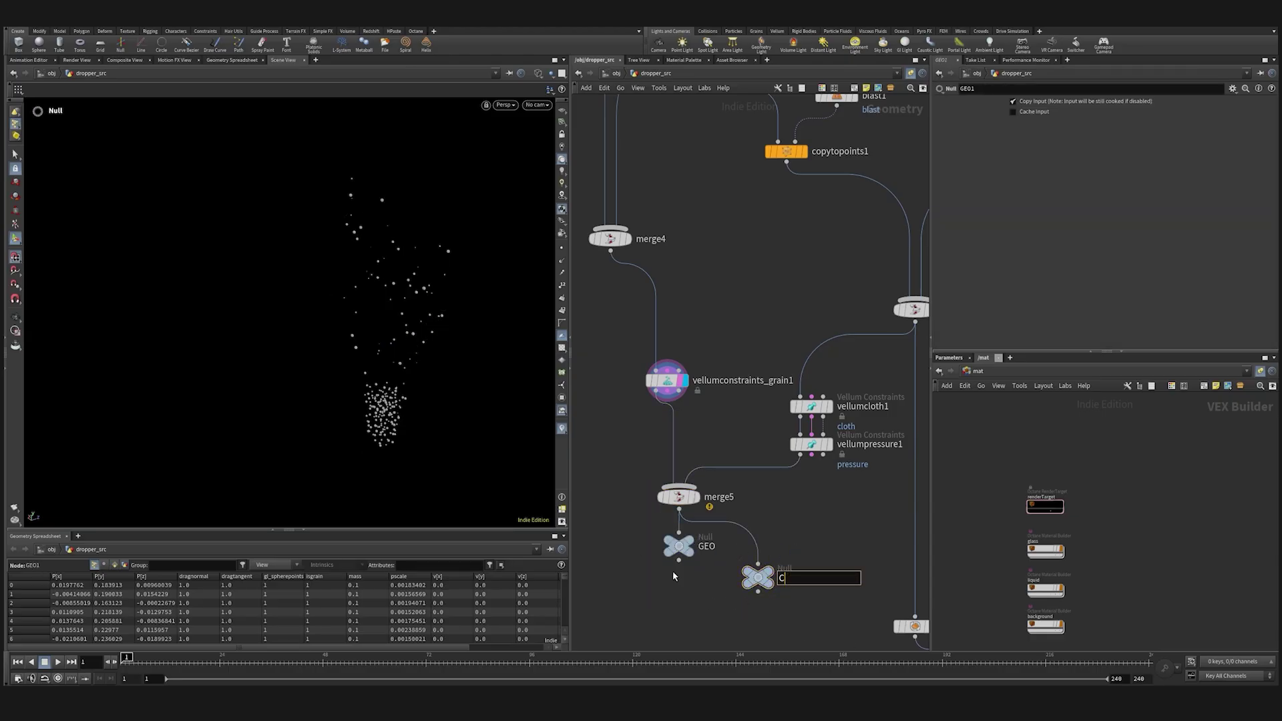
pyautogui.write('ONST')
pyautogui.press('Return')
# Cut the wire from merge5 to CONST and feed CONST from a new Merge of the grain and pressure constraint outputs.
pyautogui.press('y')
pyautogui.moveTo(788, 510); pyautogui.dragTo(725, 545)
pyautogui.click(671, 398)
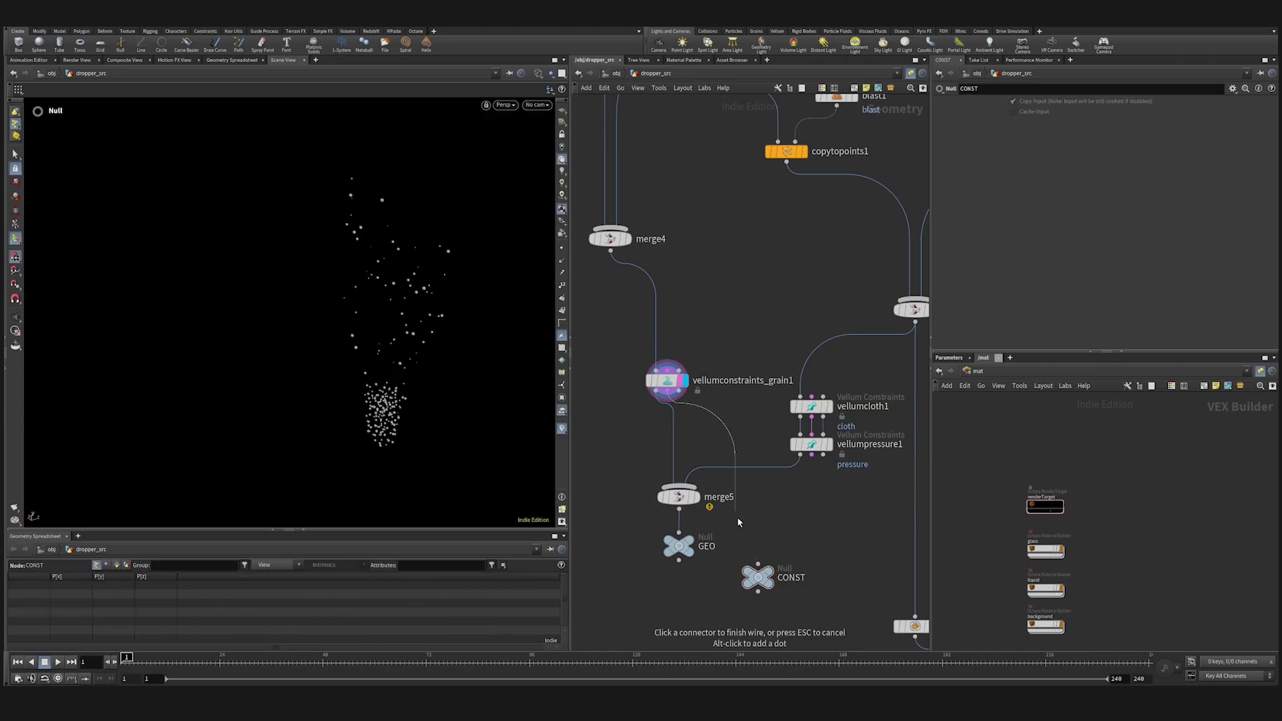
pyautogui.press('Tab')
pyautogui.write('mer')
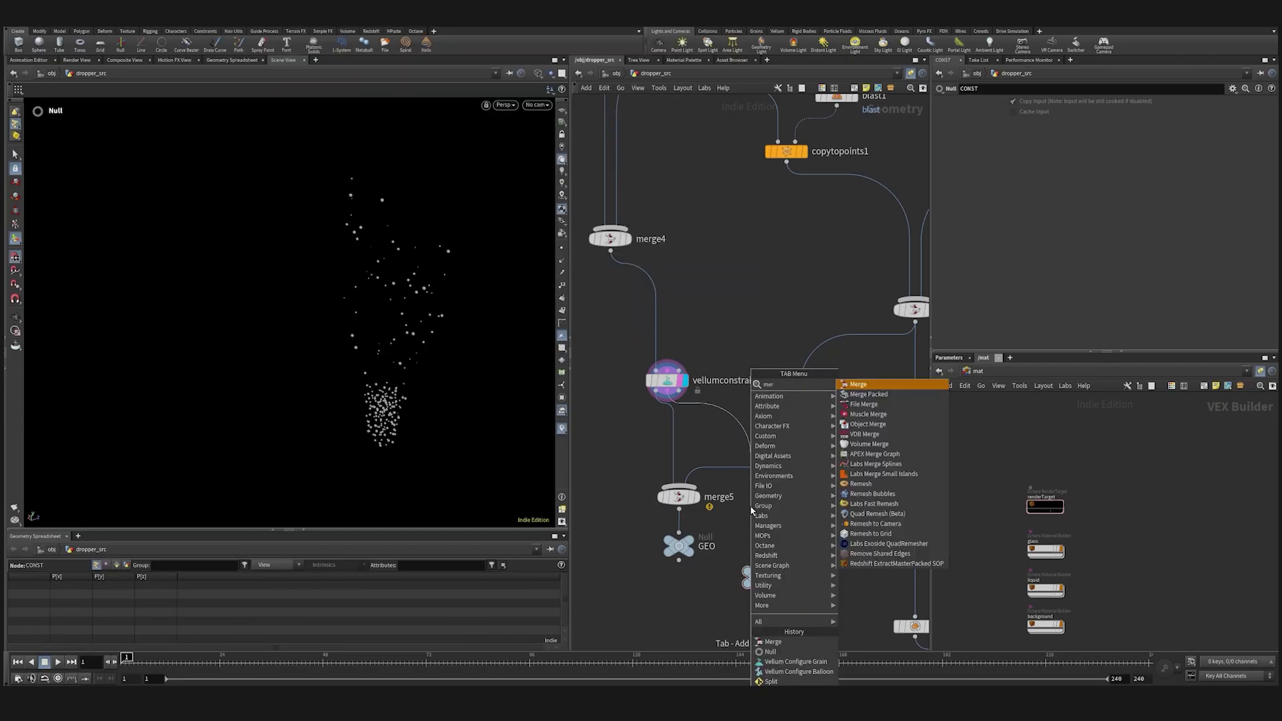
pyautogui.click(888, 385)
pyautogui.moveTo(756, 522); pyautogui.dragTo(758, 562)
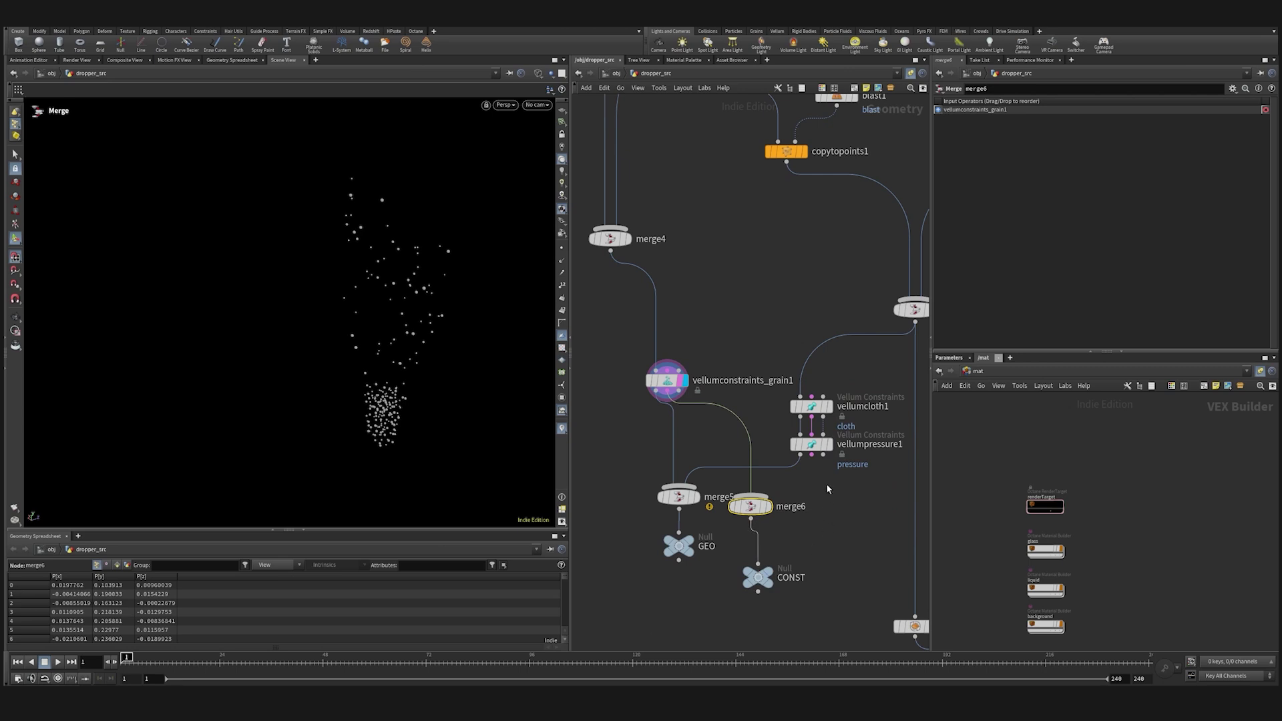
pyautogui.click(758, 497)
pyautogui.moveTo(754, 507); pyautogui.dragTo(766, 518)
# Move merge5 and the GEO null away from the constraint branch so they line up with merge6 and CONST.
pyautogui.scroll(-2, 838, 518)
pyautogui.moveTo(838, 518); pyautogui.dragTo(830, 441, button='middle')
pyautogui.moveTo(679, 407); pyautogui.dragTo(738, 501)
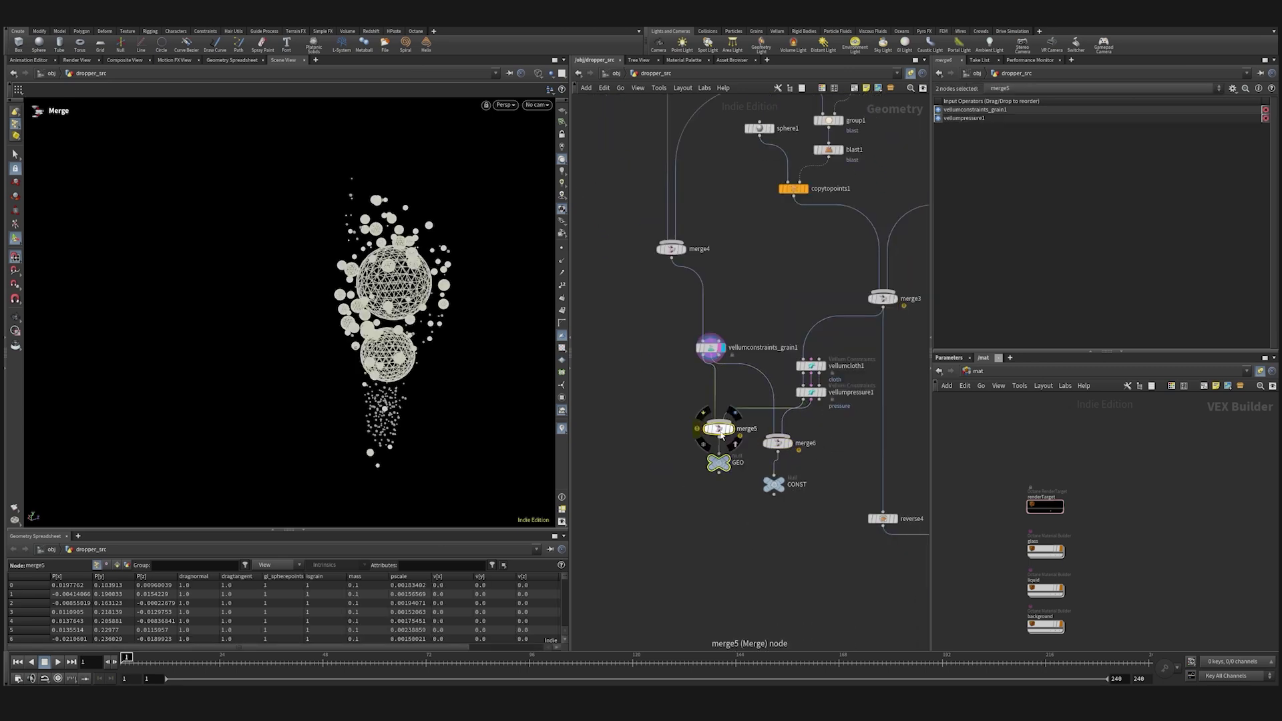
pyautogui.moveTo(721, 430); pyautogui.dragTo(673, 454)
pyautogui.click(712, 538)
# Add a Vellum Solver, wire GEO into its geometry input and CONST into its constraint input, and display it.
pyautogui.press('Tab')
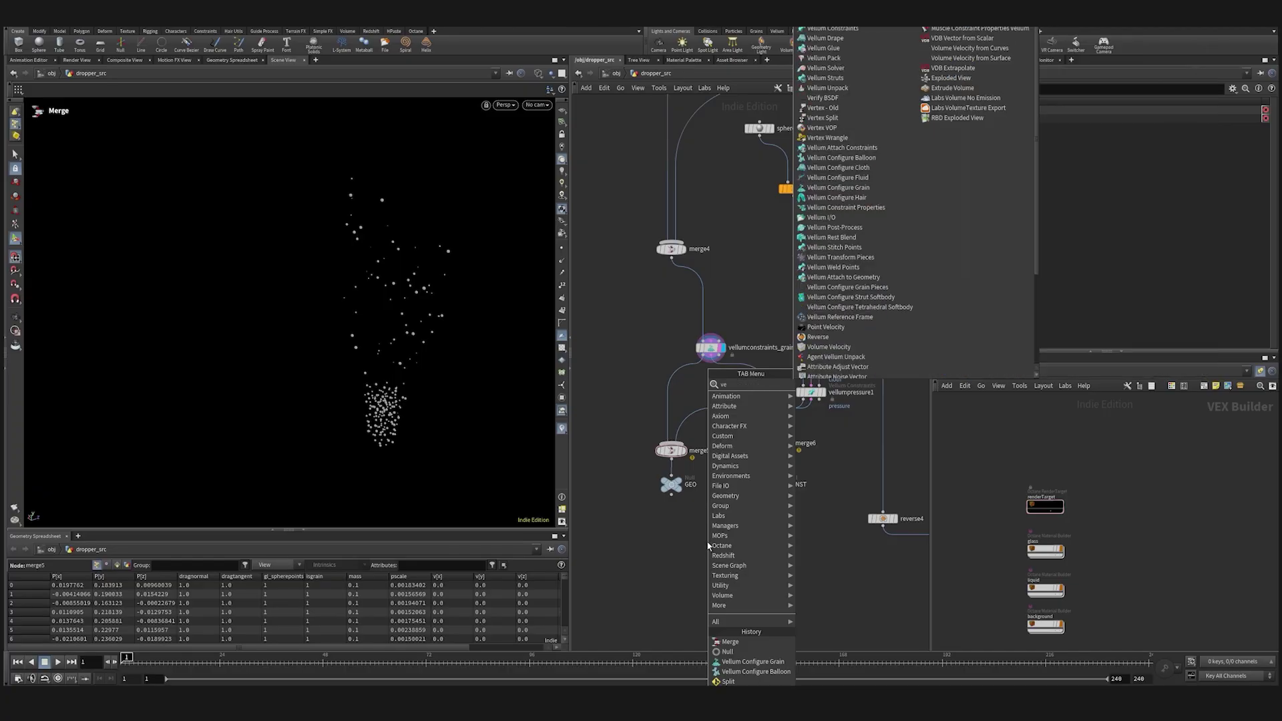
pyautogui.write('vell s')
pyautogui.click(838, 387)
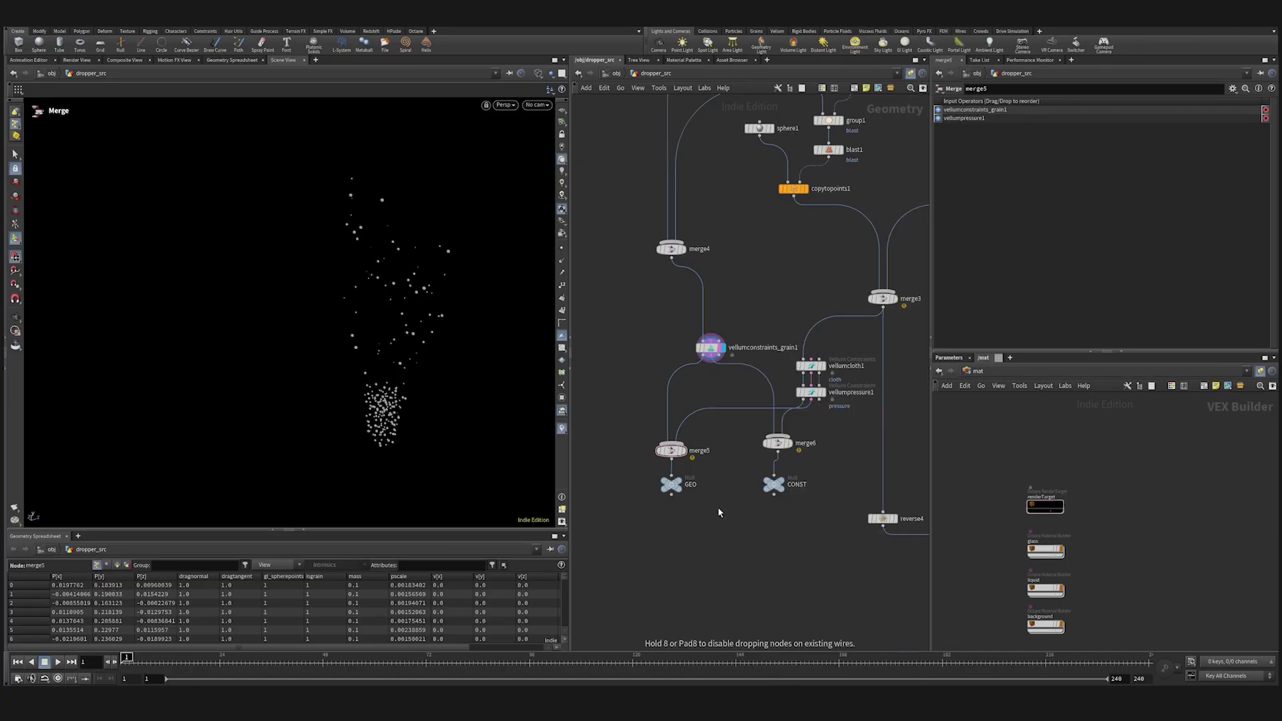
pyautogui.click(717, 567)
pyautogui.click(671, 495)
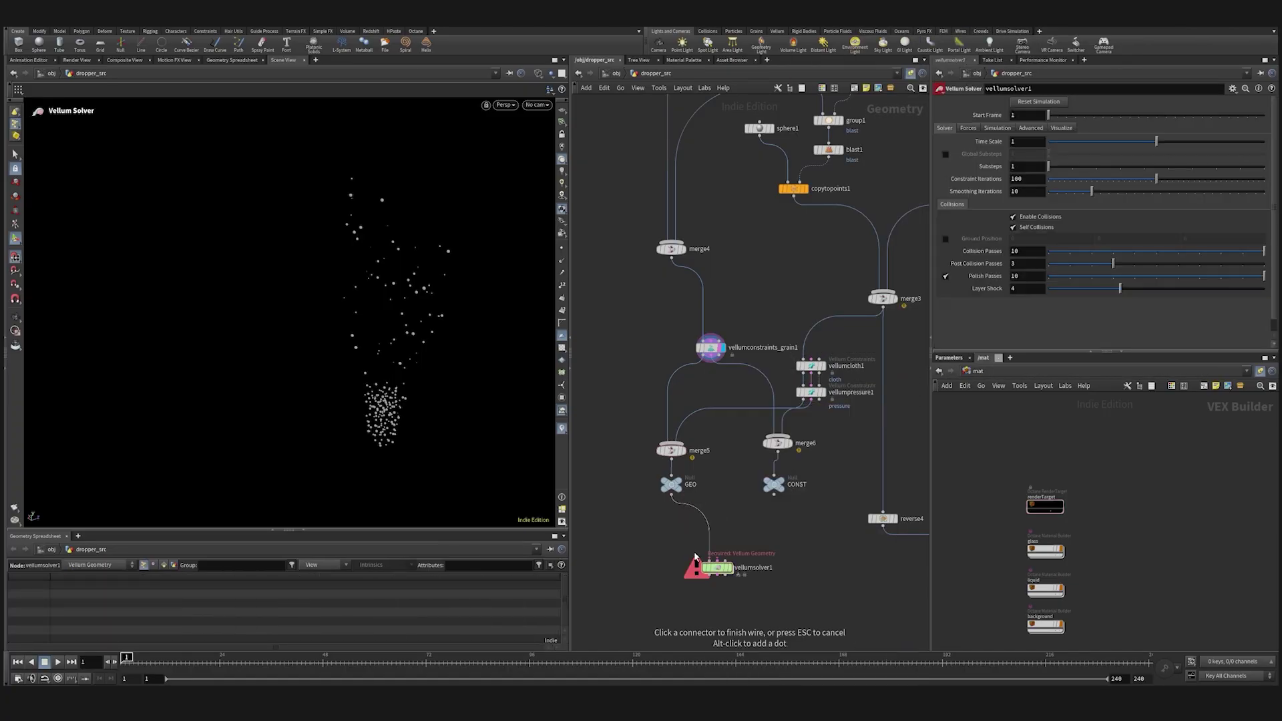
pyautogui.click(709, 561)
pyautogui.click(773, 494)
pyautogui.click(717, 560)
pyautogui.click(729, 568)
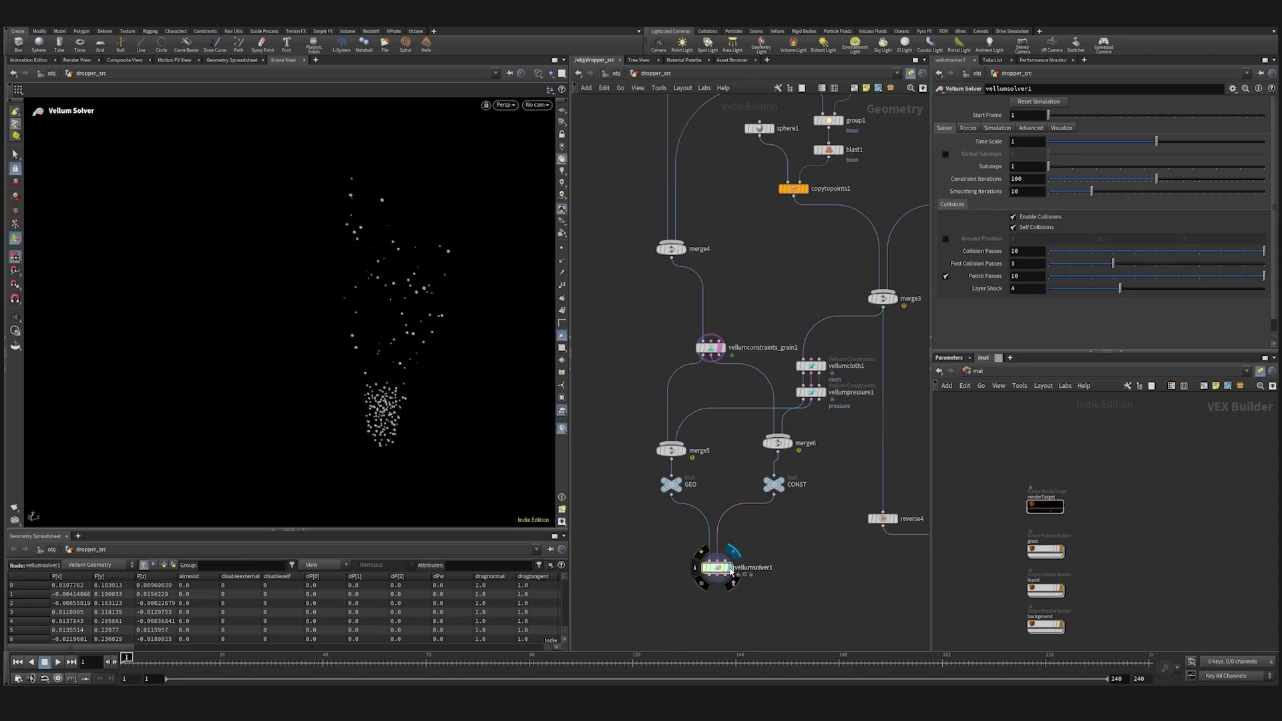
# Set the Vellum Solver's vertical gravity to 0 in its force settings.
pyautogui.click(996, 128)
pyautogui.click(967, 127)
pyautogui.click(1129, 141)
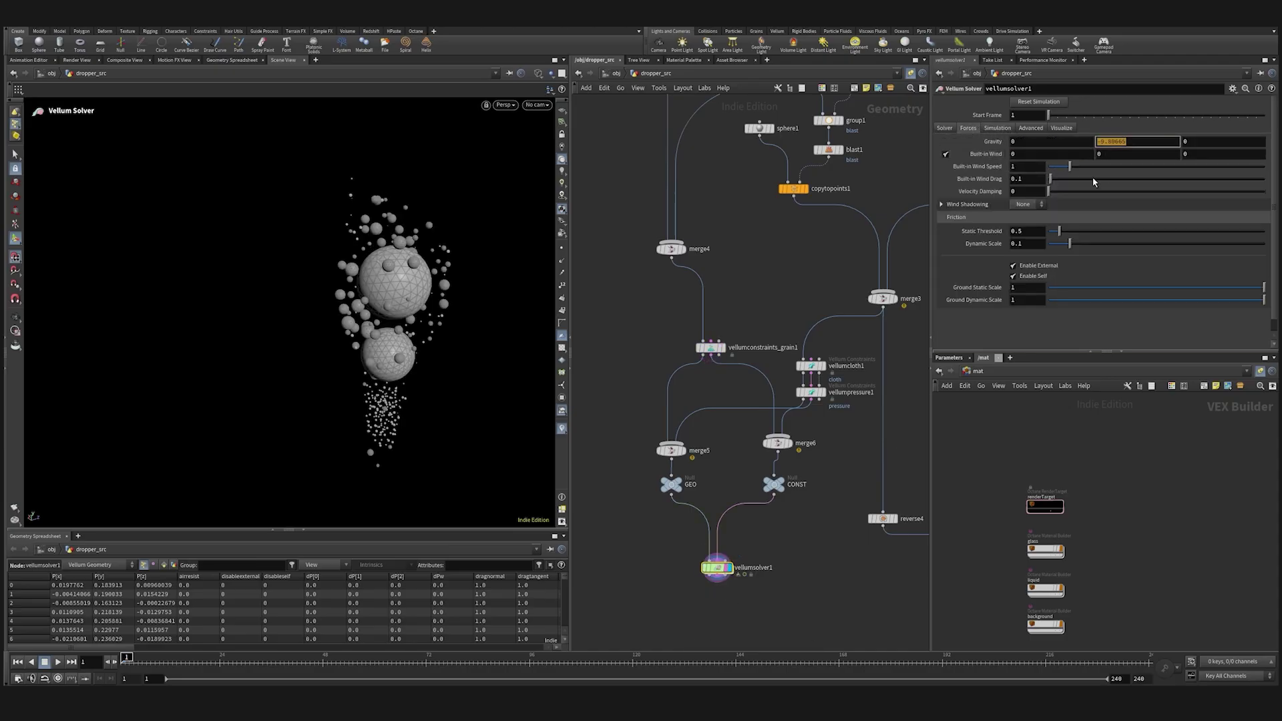
pyautogui.write('0')
pyautogui.click(1120, 169)
pyautogui.click(1123, 154)
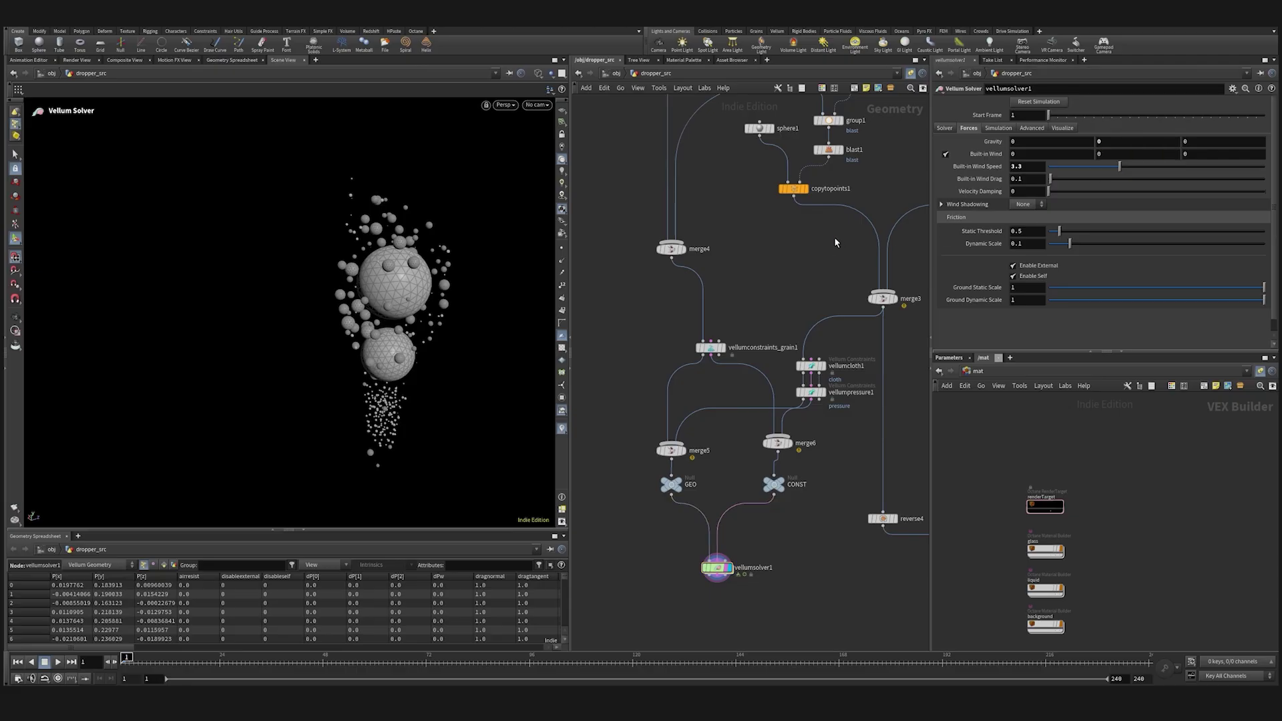
pyautogui.hotkey('ctrl', 'z')
# Display subdivide2 above baseLiquid and examine the liquid container mesh in wireframe.
pyautogui.click(945, 128)
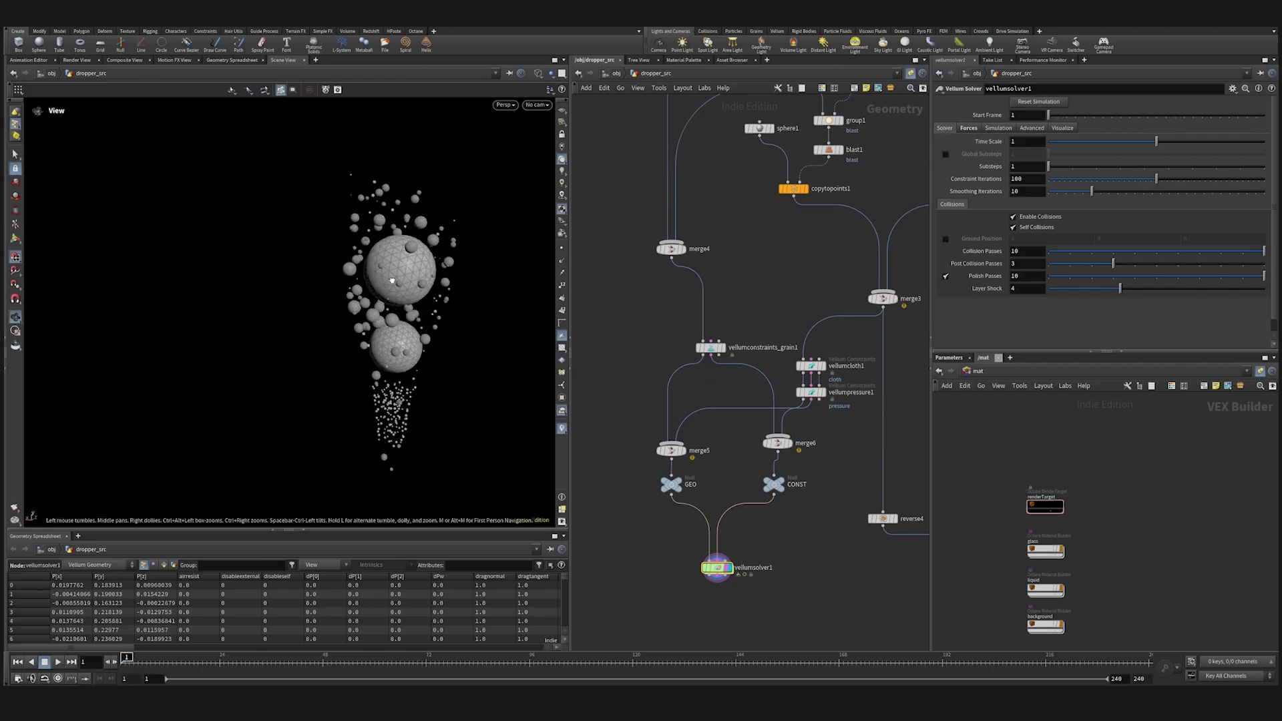
pyautogui.scroll(-5, 795, 473)
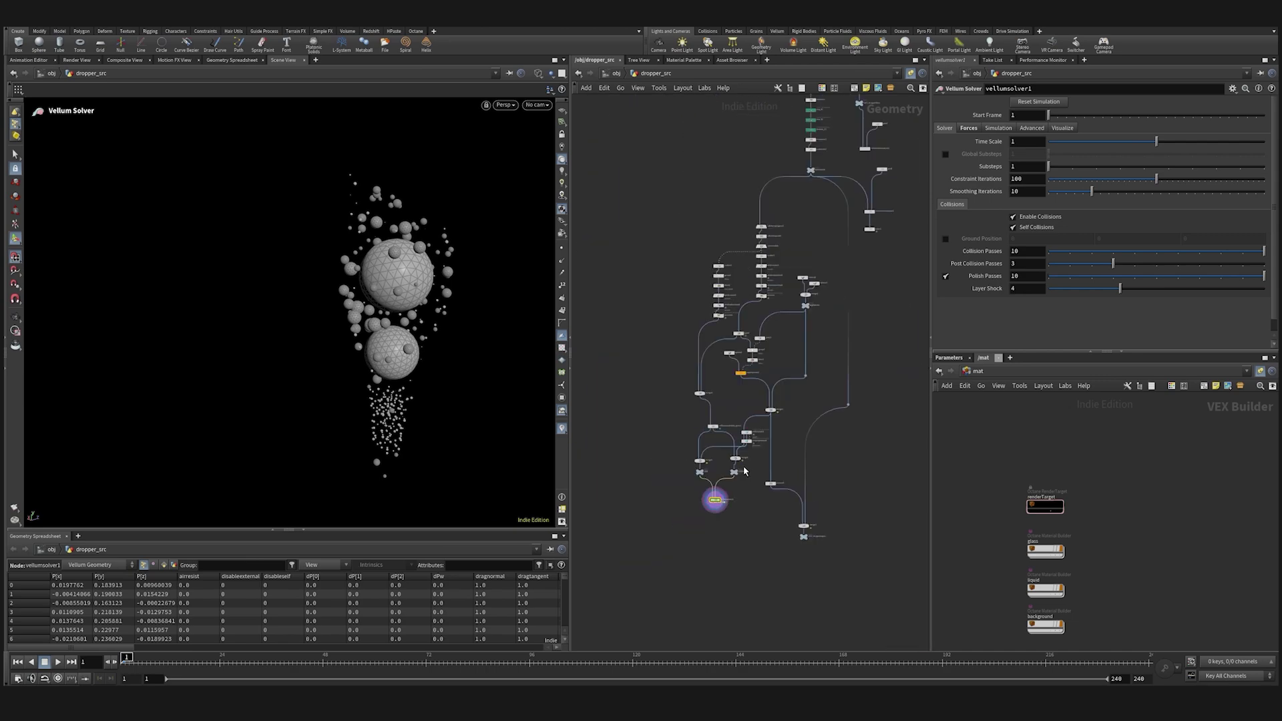
pyautogui.scroll(5, 807, 259)
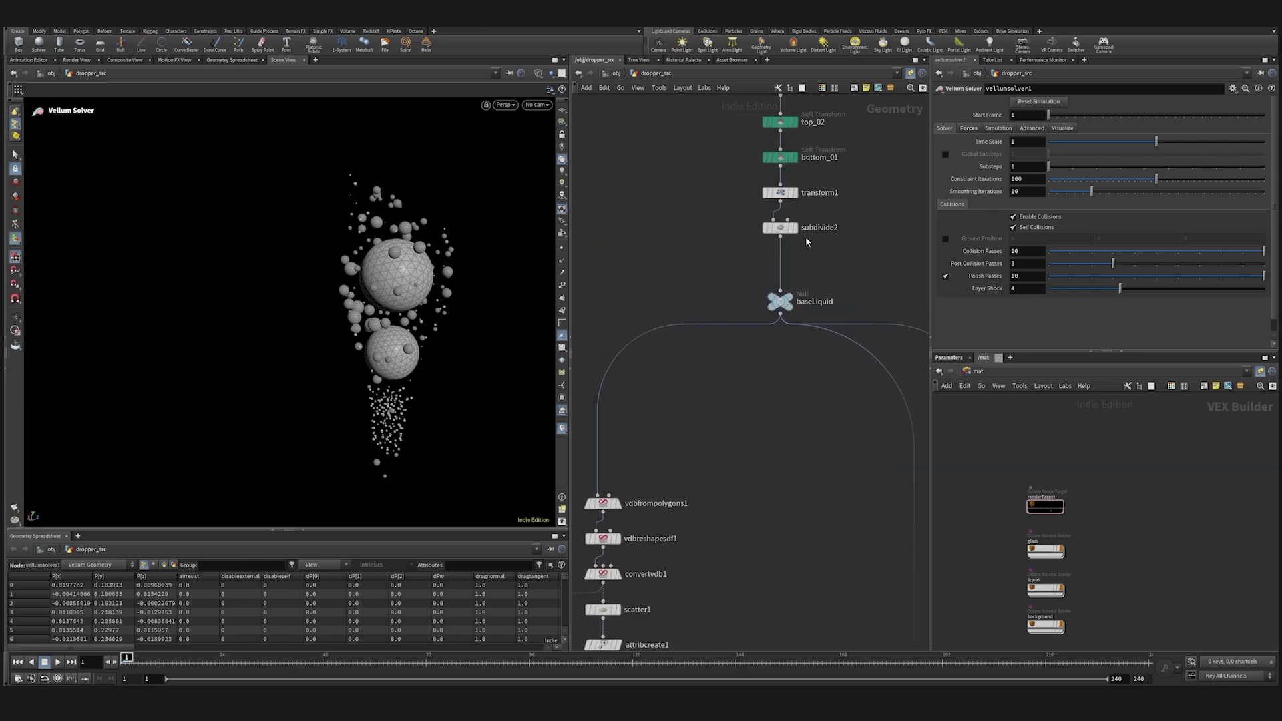
pyautogui.click(787, 232)
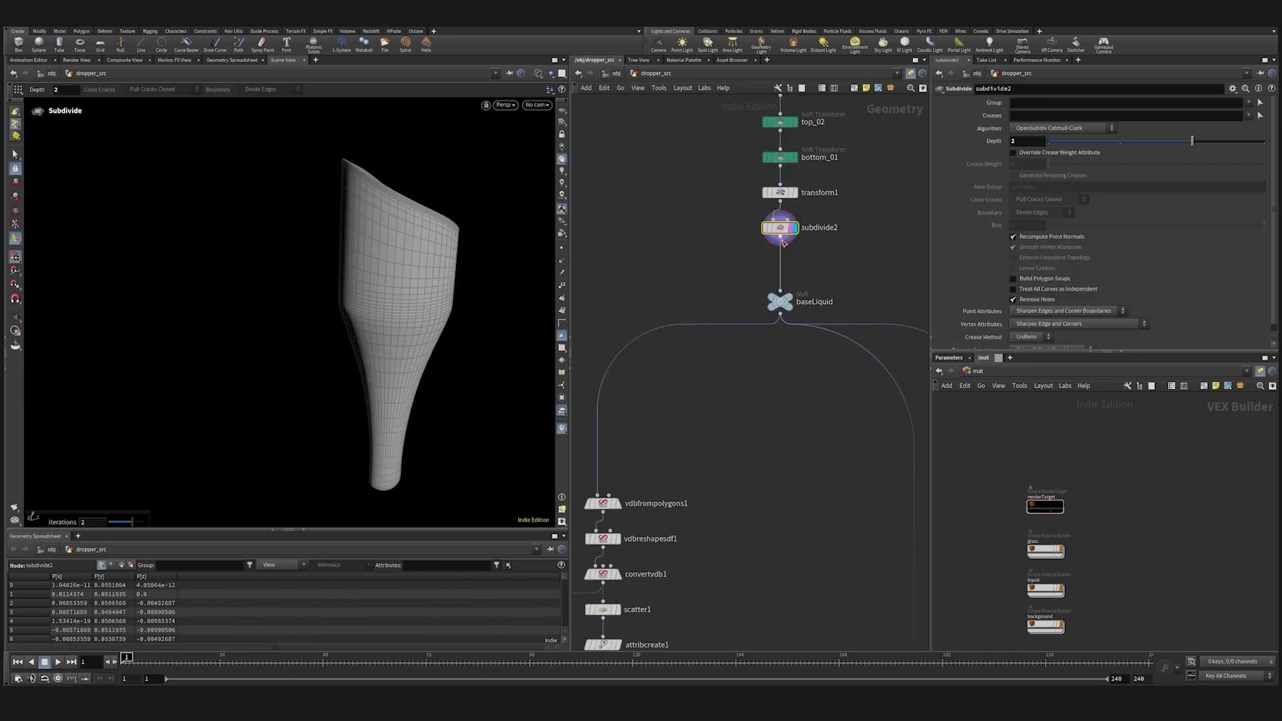
pyautogui.press('w')
pyautogui.keyDown('alt'); pyautogui.moveTo(437, 293); pyautogui.dragTo(220, 272); pyautogui.keyUp('alt')
pyautogui.scroll(-5, 367, 230)
pyautogui.press('Return')
pyautogui.scroll(-5, 802, 194)
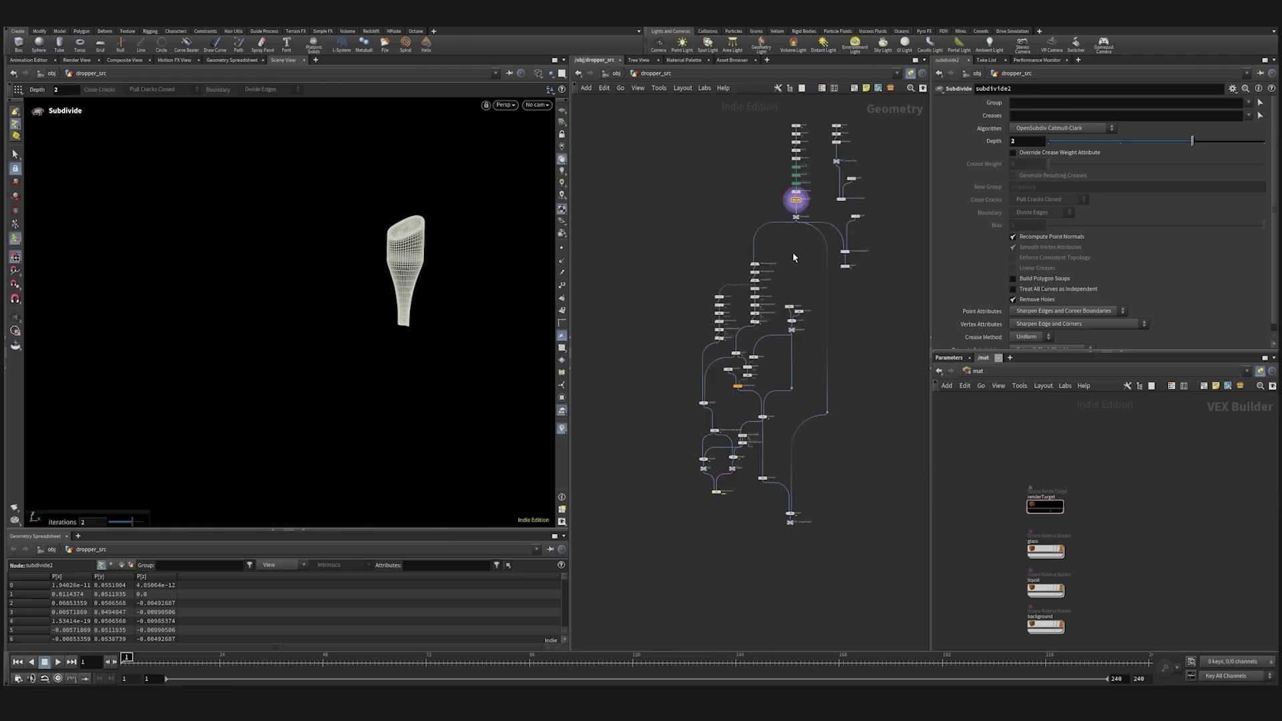
pyautogui.scroll(4, 791, 237)
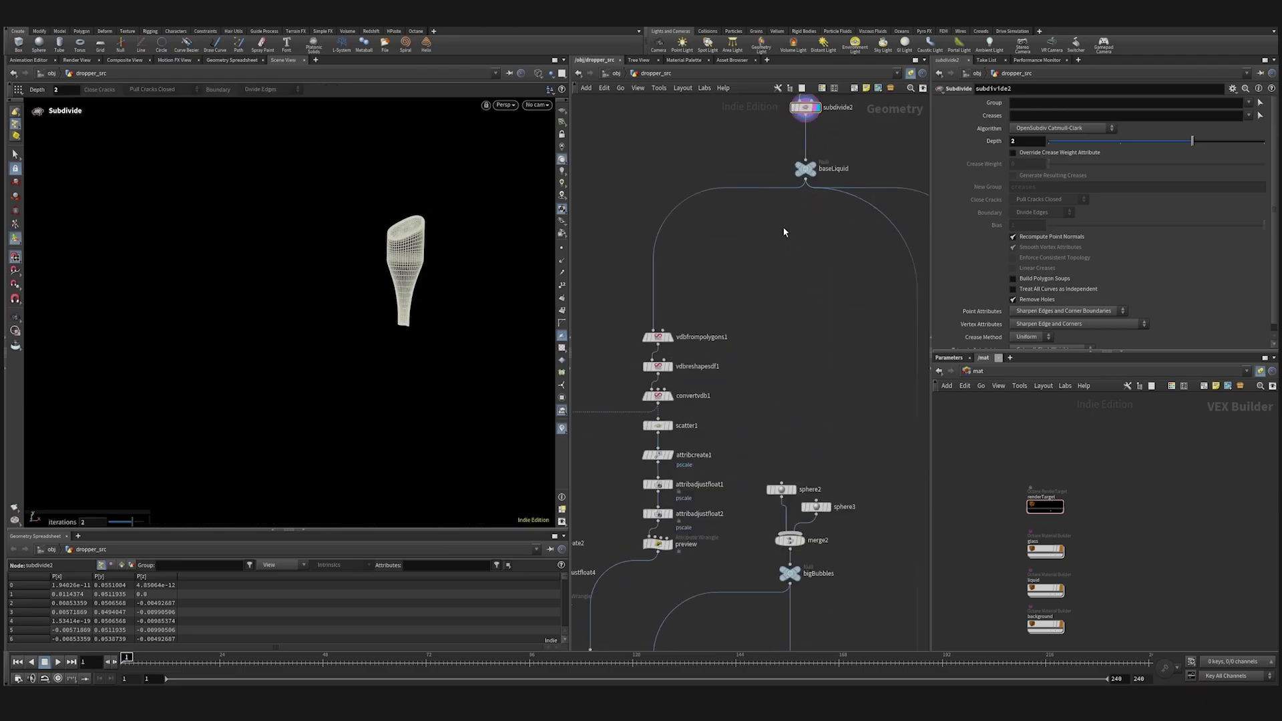
pyautogui.scroll(-3, 793, 213)
pyautogui.click(793, 212)
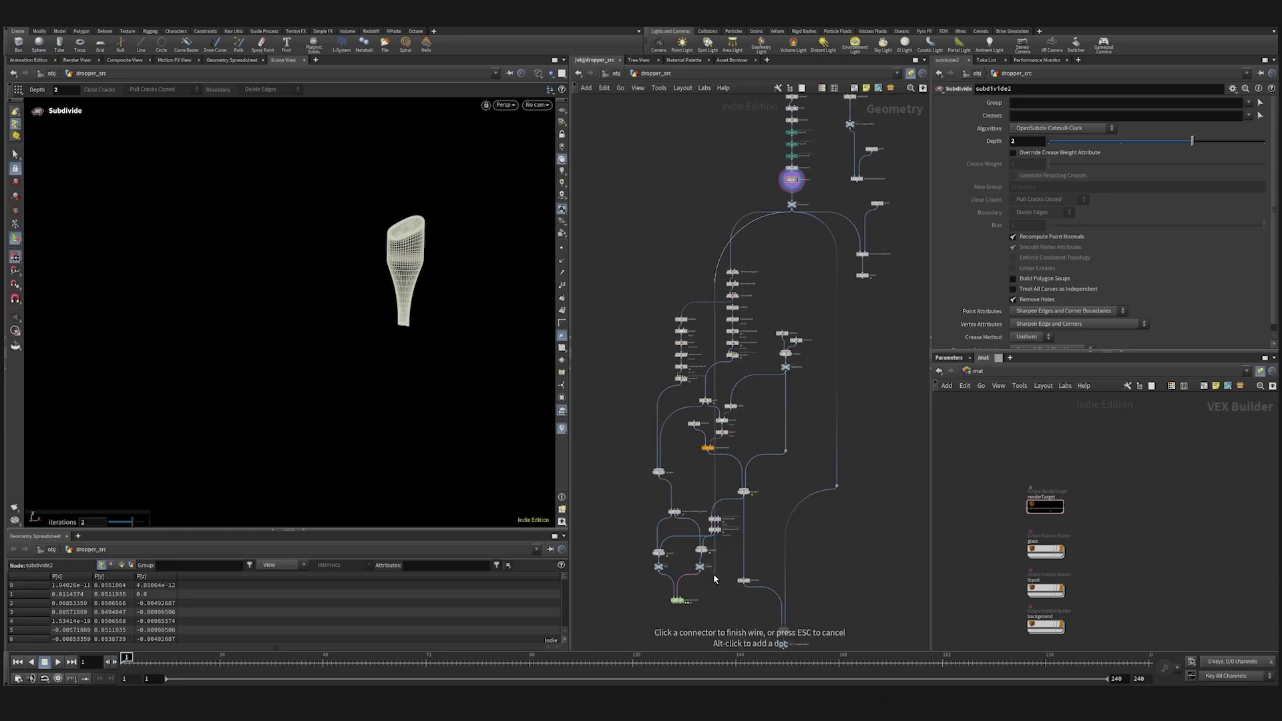
pyautogui.press('Escape')
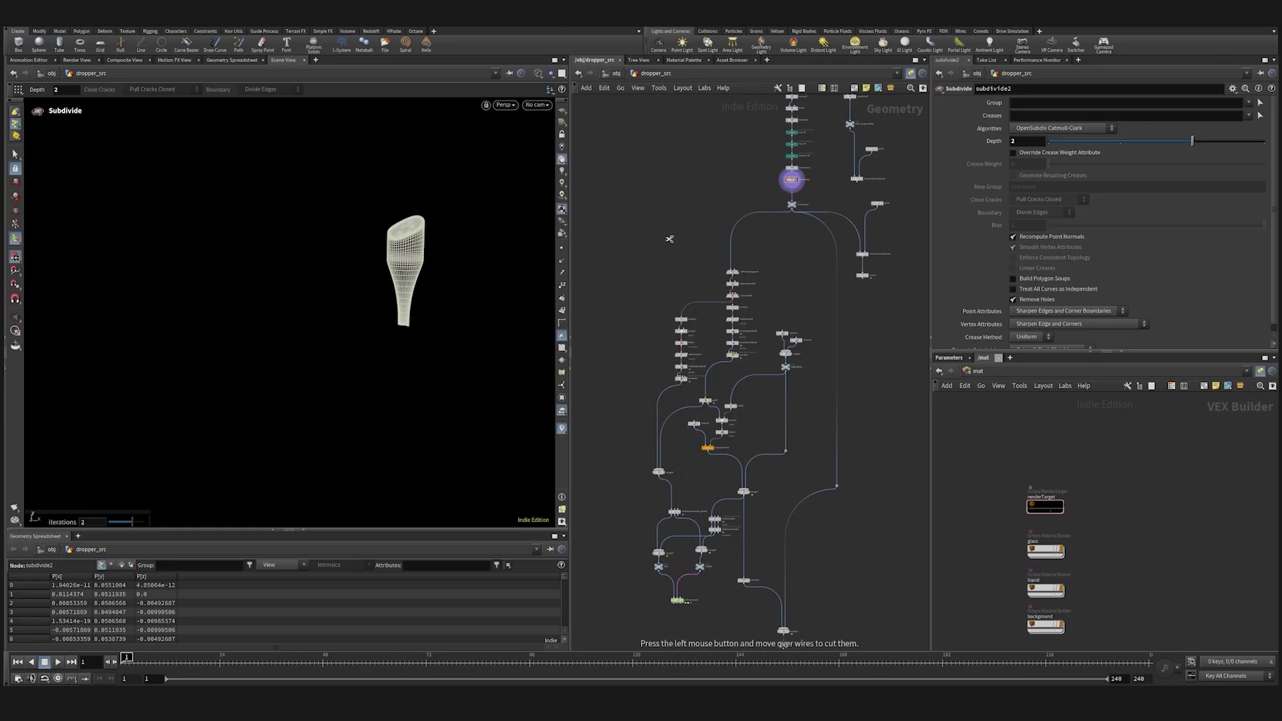
# Add an Object Merge node below baseLiquid and reference baseLiquid as its source object.
pyautogui.scroll(3, 782, 213)
pyautogui.press('Tab')
pyautogui.write('objm')
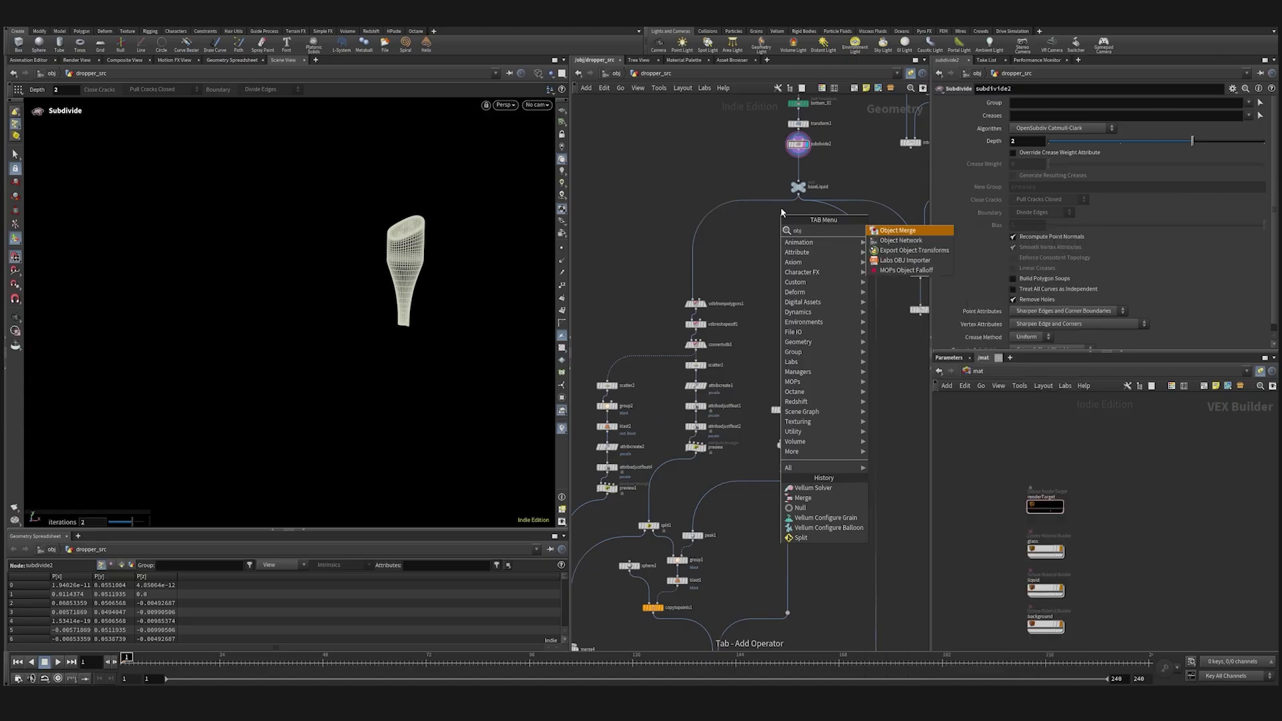
pyautogui.click(886, 233)
pyautogui.click(794, 235)
pyautogui.moveTo(759, 170); pyautogui.dragTo(722, 244, button='middle')
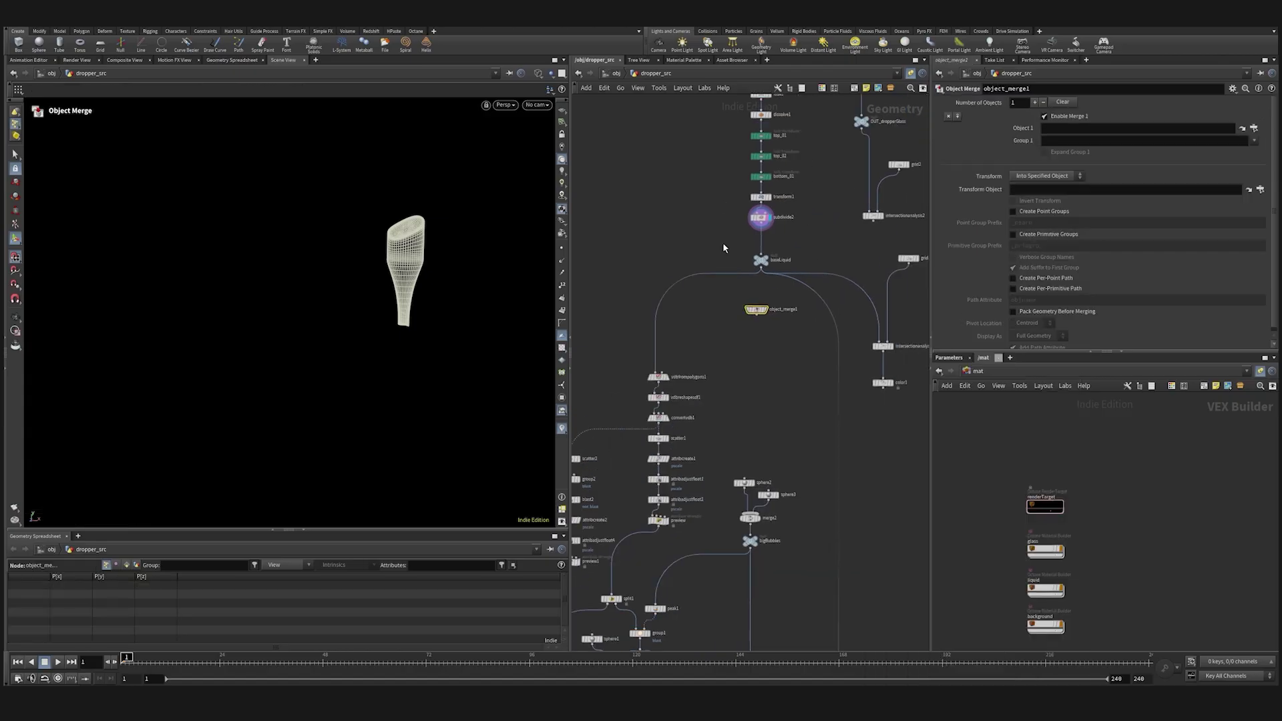
pyautogui.scroll(3, 728, 242)
pyautogui.moveTo(726, 240); pyautogui.dragTo(828, 327)
pyautogui.click(772, 359)
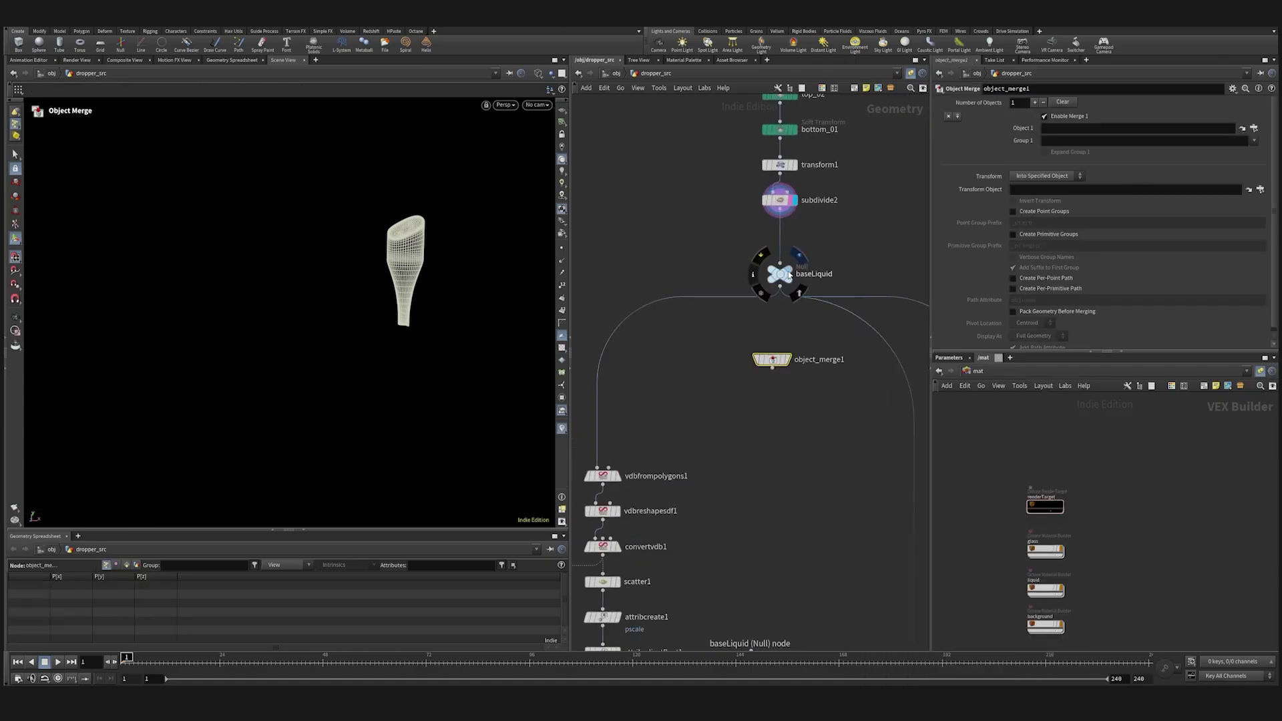
pyautogui.moveTo(781, 274); pyautogui.dragTo(1085, 134)
# Color baseLiquid and the Object Merge node purple, and rename the Object Merge node to merge_baseLiquid.
pyautogui.moveTo(913, 409); pyautogui.dragTo(722, 271)
pyautogui.press('c')
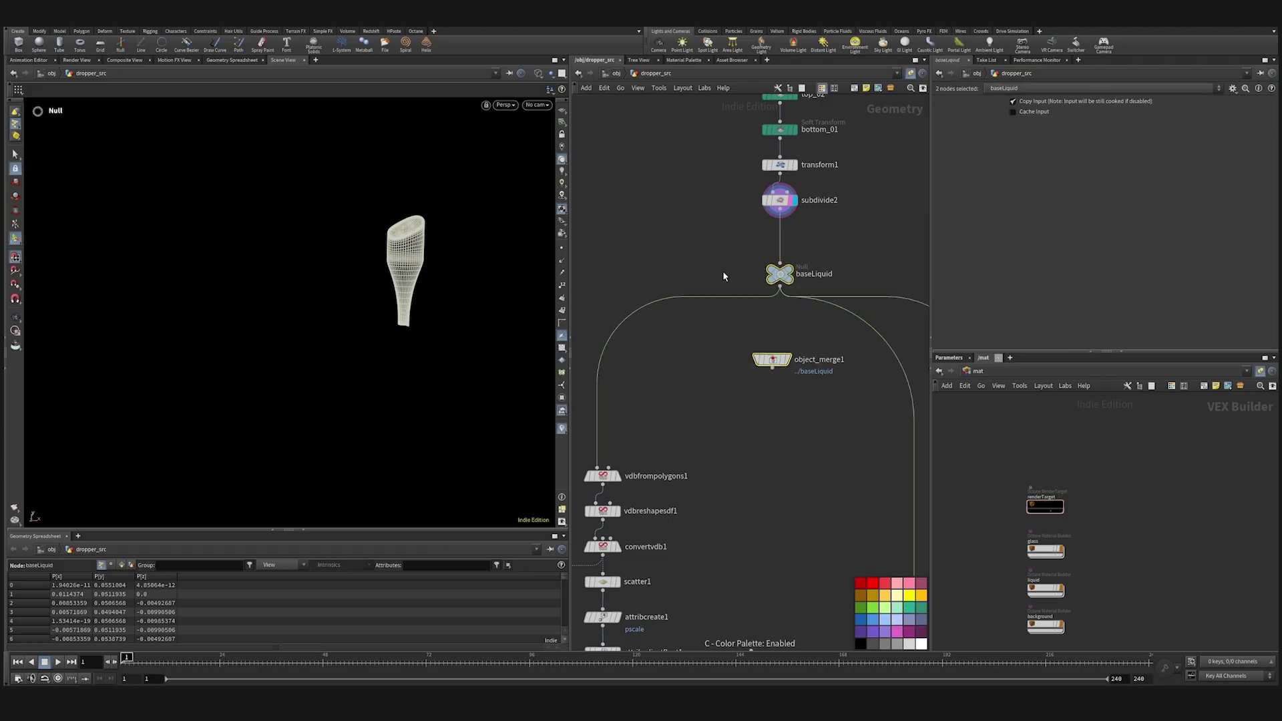
pyautogui.click(870, 631)
pyautogui.click(744, 386)
pyautogui.moveTo(767, 355); pyautogui.dragTo(776, 361)
pyautogui.click(831, 366)
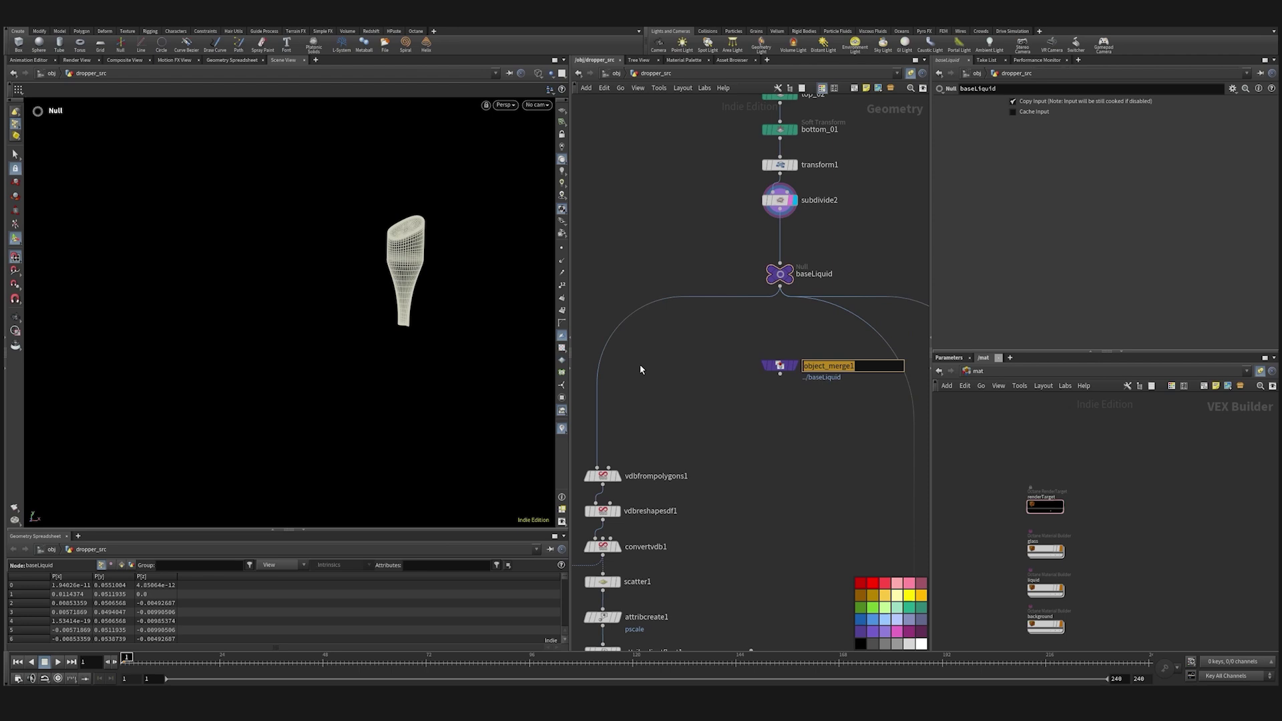
pyautogui.write('merge_baseLiquid')
pyautogui.press('Return')
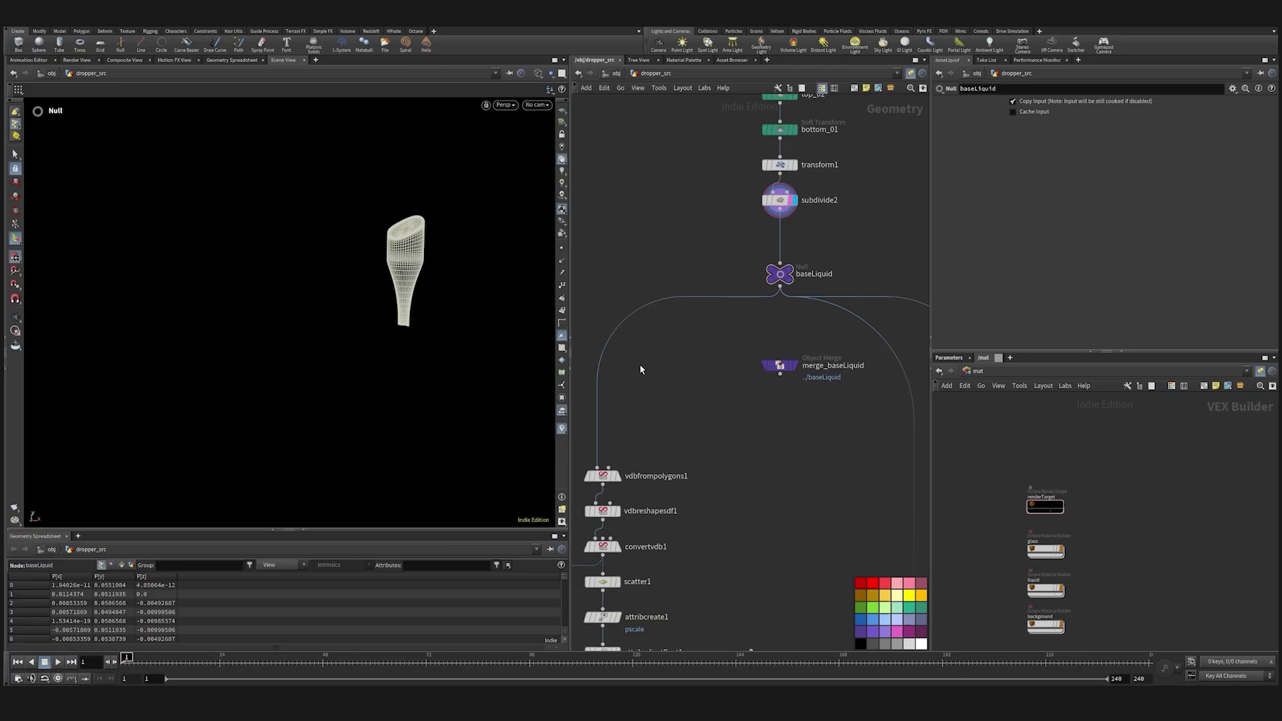
# Move merge_baseLiquid down beside the Vellum Solver and wire it into the solver's collision geometry input.
pyautogui.press('h')
pyautogui.moveTo(840, 191); pyautogui.dragTo(733, 557)
pyautogui.scroll(5, 745, 554)
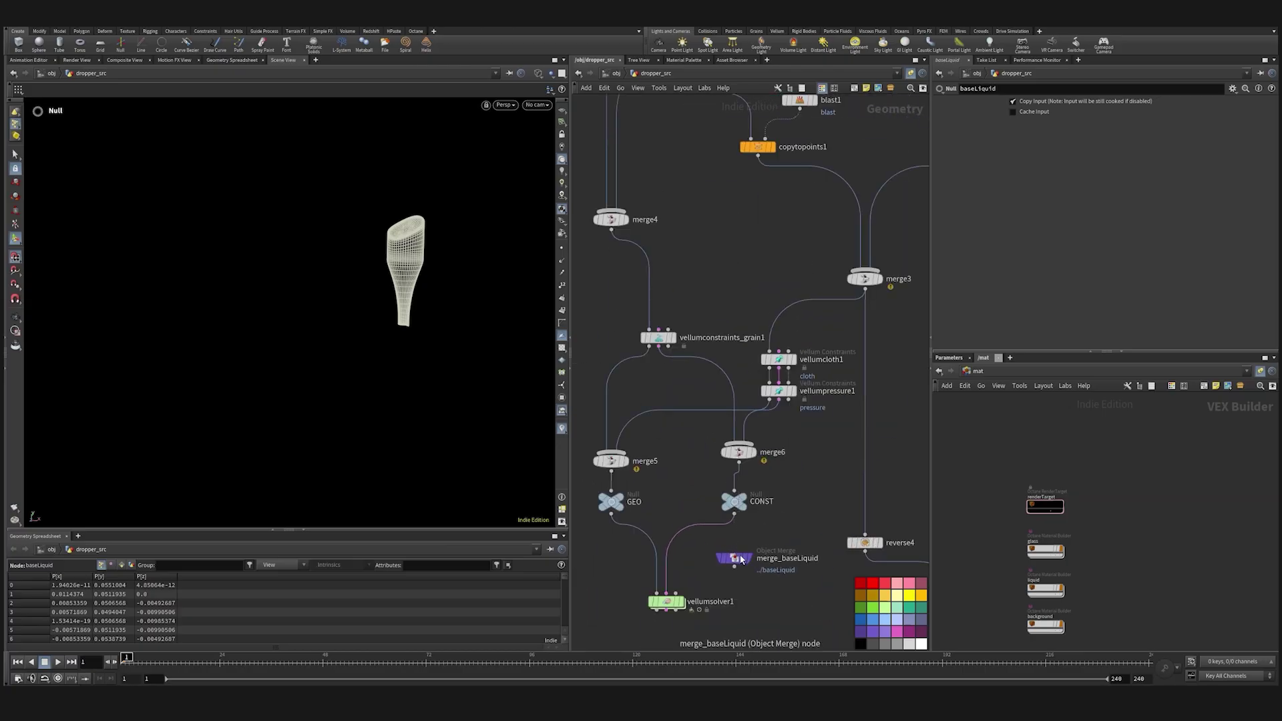
pyautogui.moveTo(729, 594); pyautogui.dragTo(755, 487, button='middle')
pyautogui.scroll(3, 755, 486)
pyautogui.moveTo(764, 446); pyautogui.dragTo(682, 518)
pyautogui.press('c')
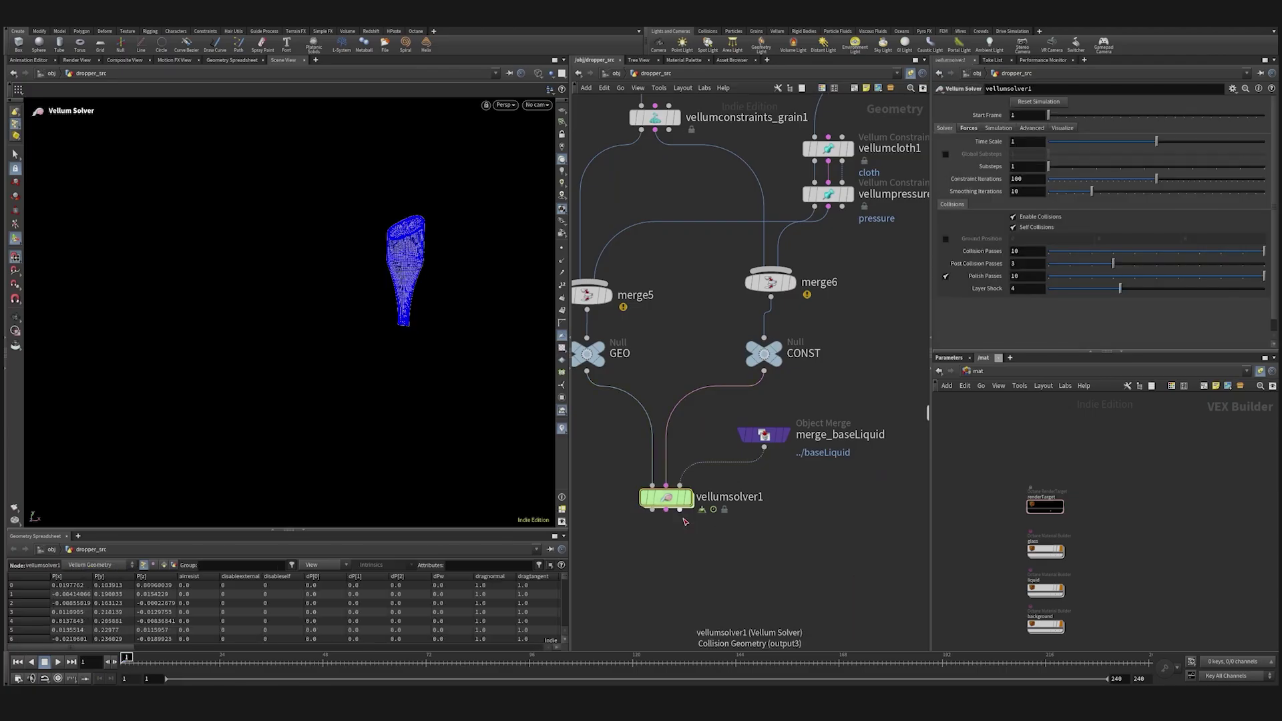
# Turn off Assume Uniform Radius in the Vellum Solver's grain collision settings and display the solver.
pyautogui.click(1035, 128)
pyautogui.click(965, 232)
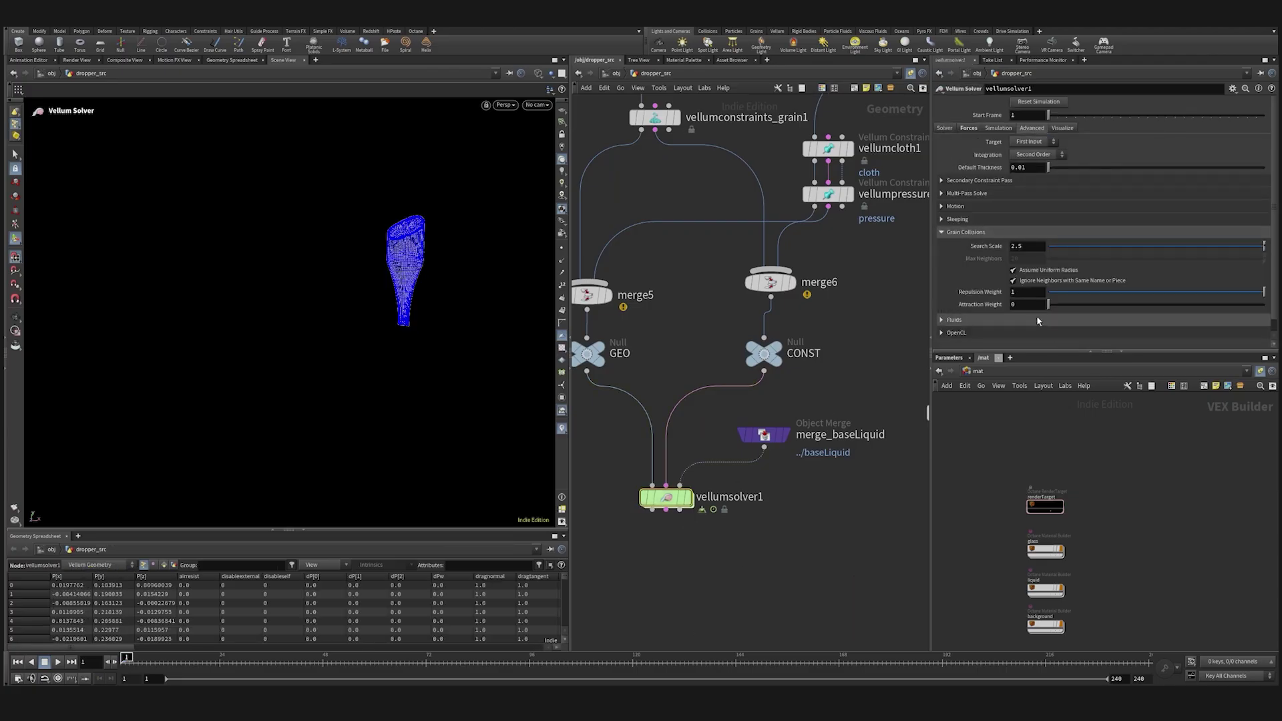
pyautogui.click(1048, 270)
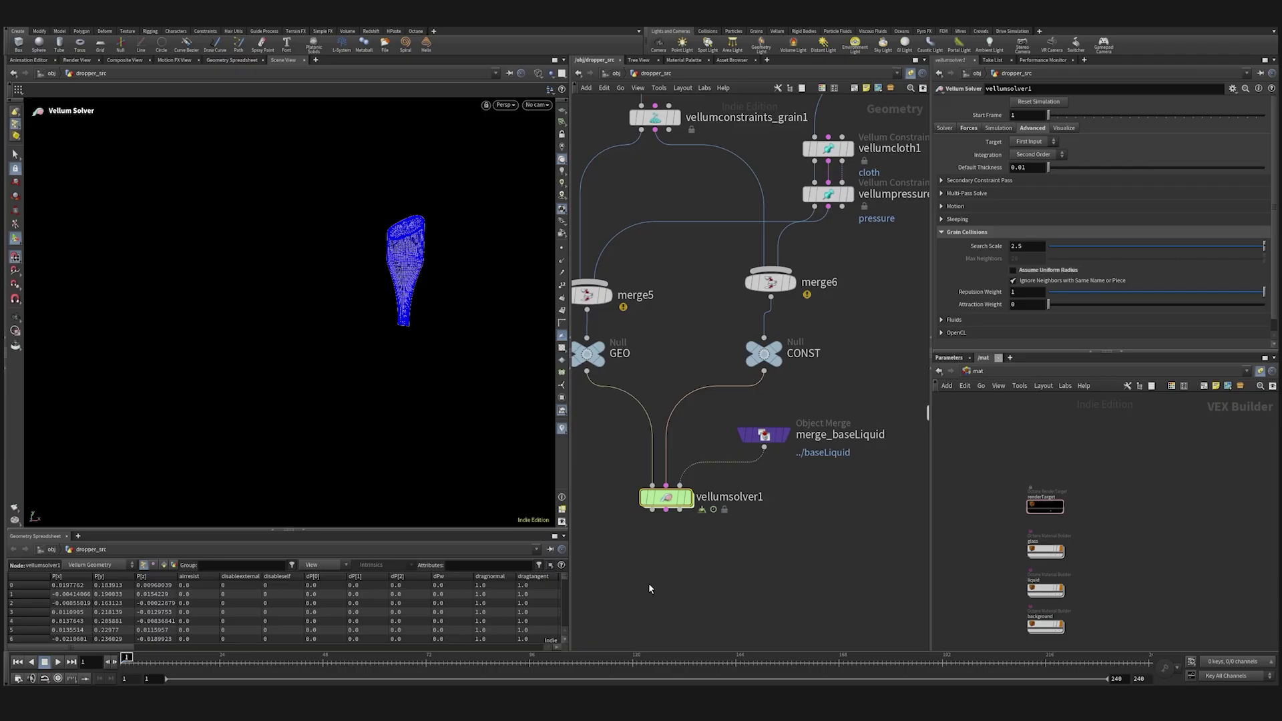
pyautogui.keyDown('alt'); pyautogui.moveTo(425, 347); pyautogui.dragTo(426, 323); pyautogui.keyUp('alt')
pyautogui.scroll(10, 421, 273)
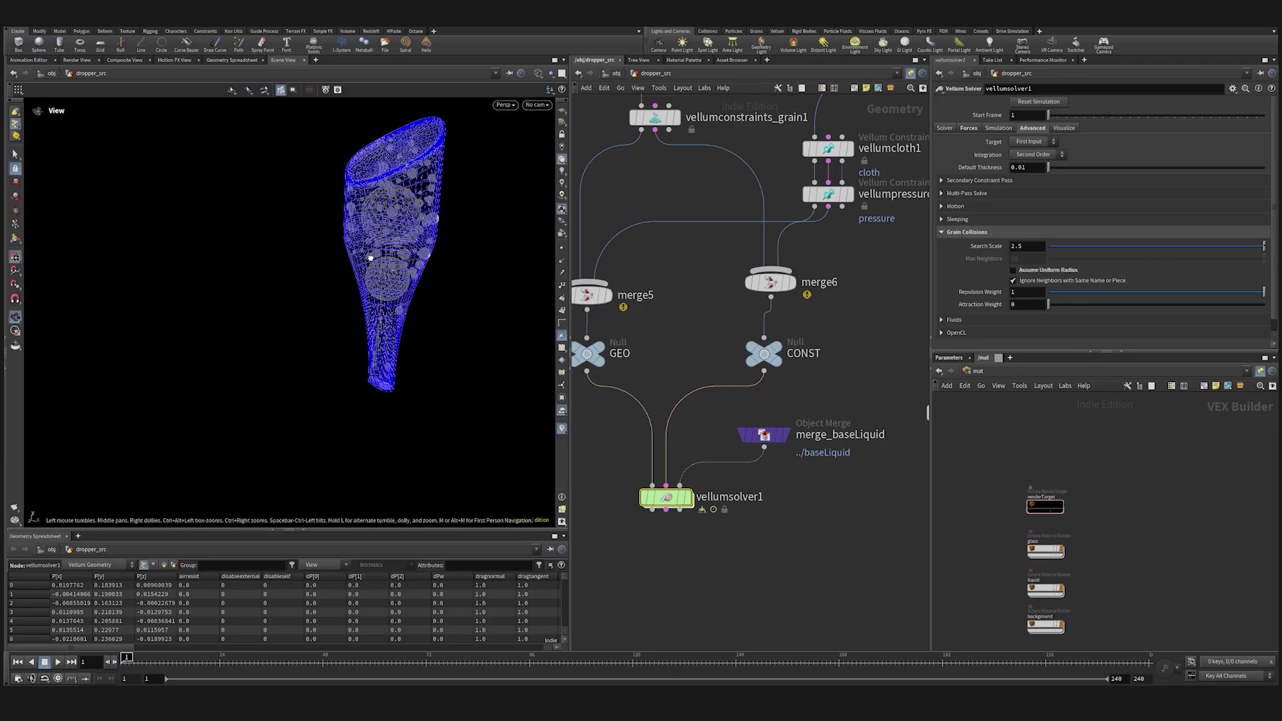
pyautogui.click(689, 499)
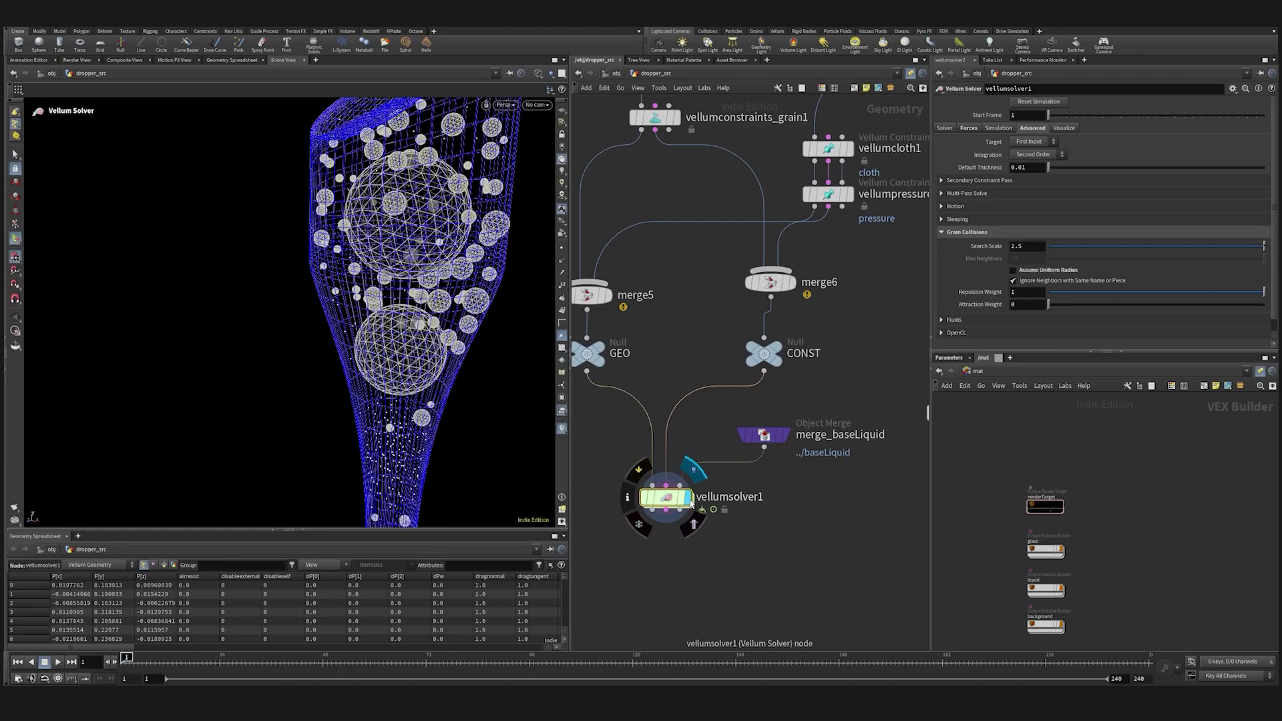
# Inside the Vellum Solver, add a POP Force node and wire it into the FORCE output.
pyautogui.click(679, 501)
pyautogui.doubleClick(679, 500)
pyautogui.press('Tab')
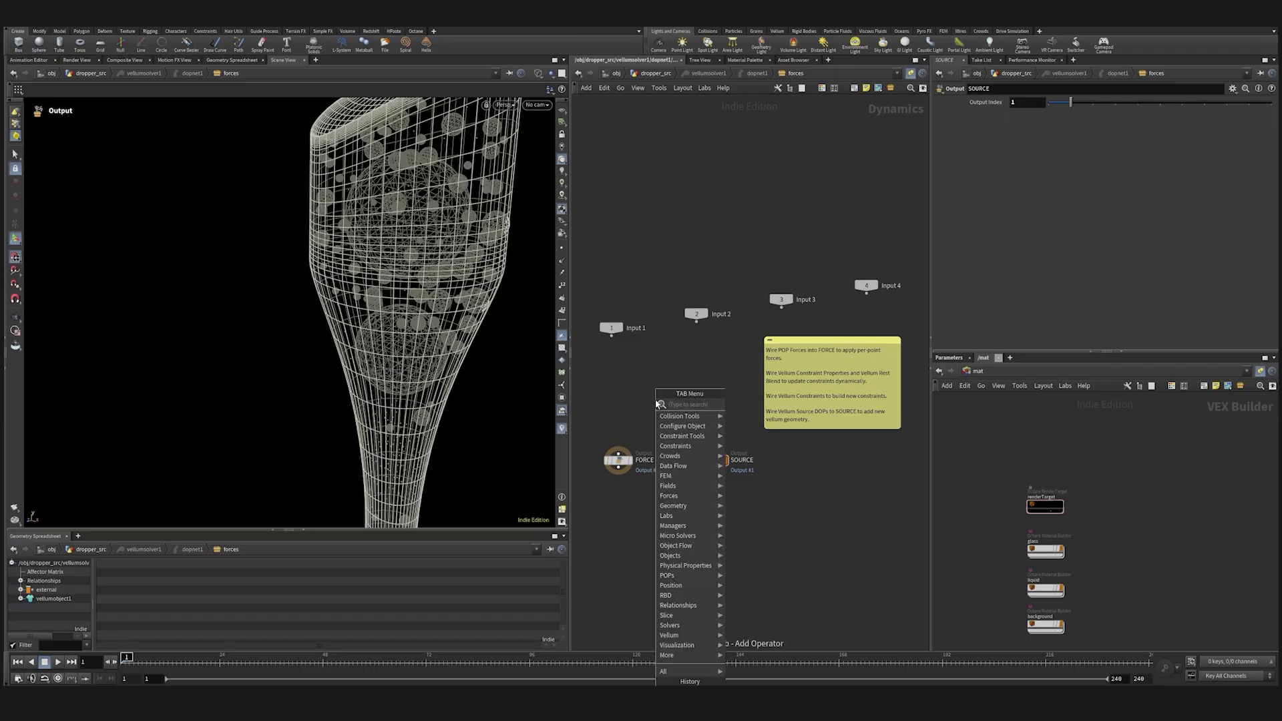
pyautogui.write('pop f')
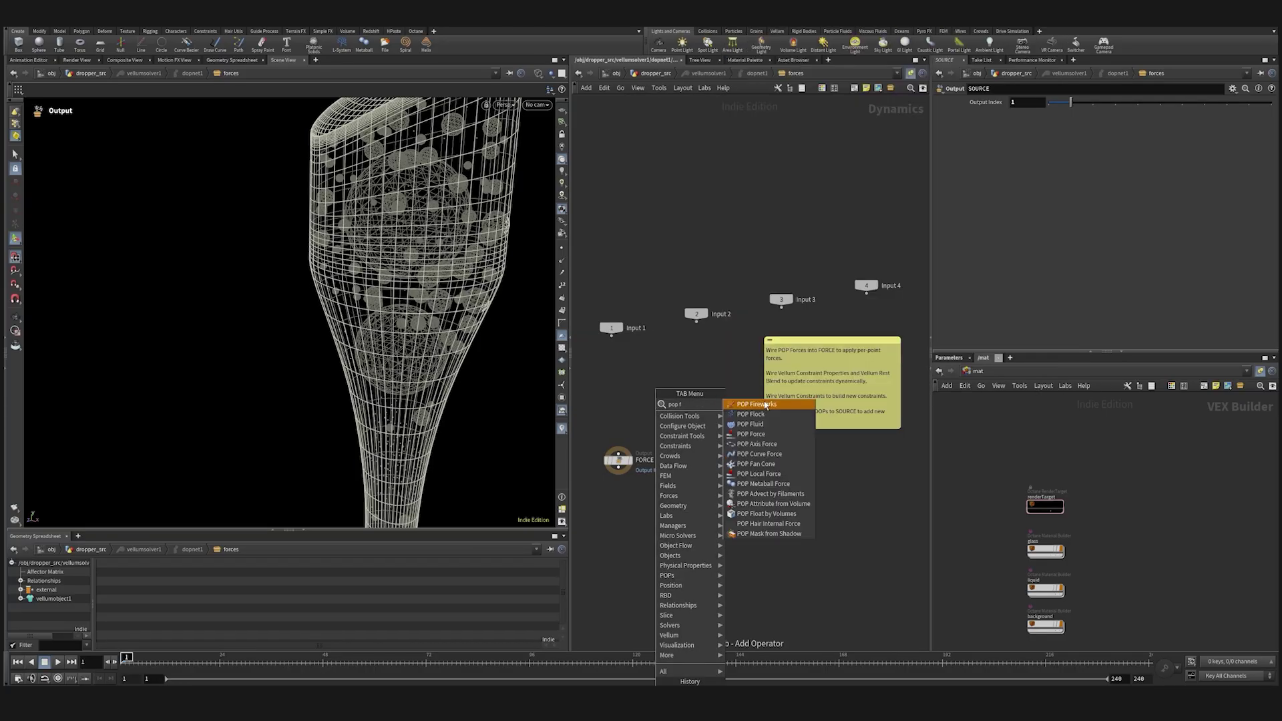
pyautogui.click(751, 434)
pyautogui.click(621, 403)
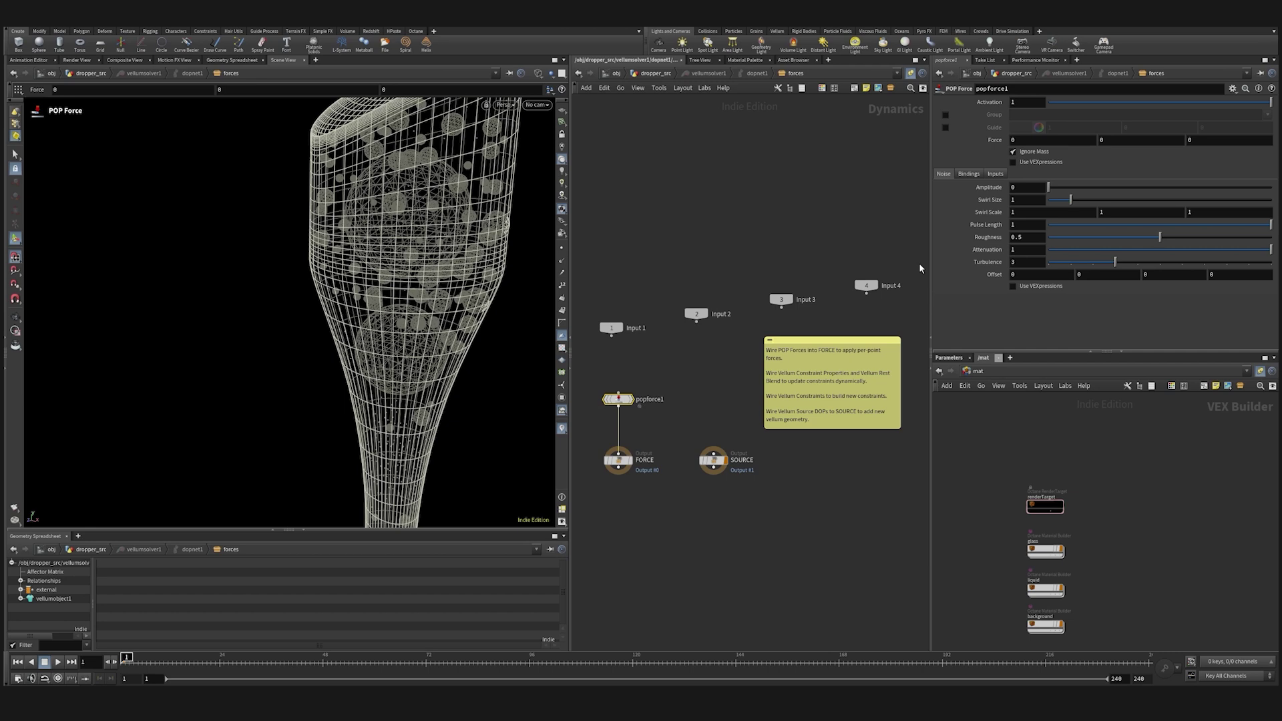
# Set the POP Force's noise amplitude to 0.1 and its swirl size to 0.1.
pyautogui.click(1026, 188)
pyautogui.write('.1')
pyautogui.press('Tab')
pyautogui.write('0.1')
pyautogui.hotkey('shift', 'Tab')
# Give the POP Force a small positive force along the Y axis to push the bubbles upward.
pyautogui.click(1116, 140)
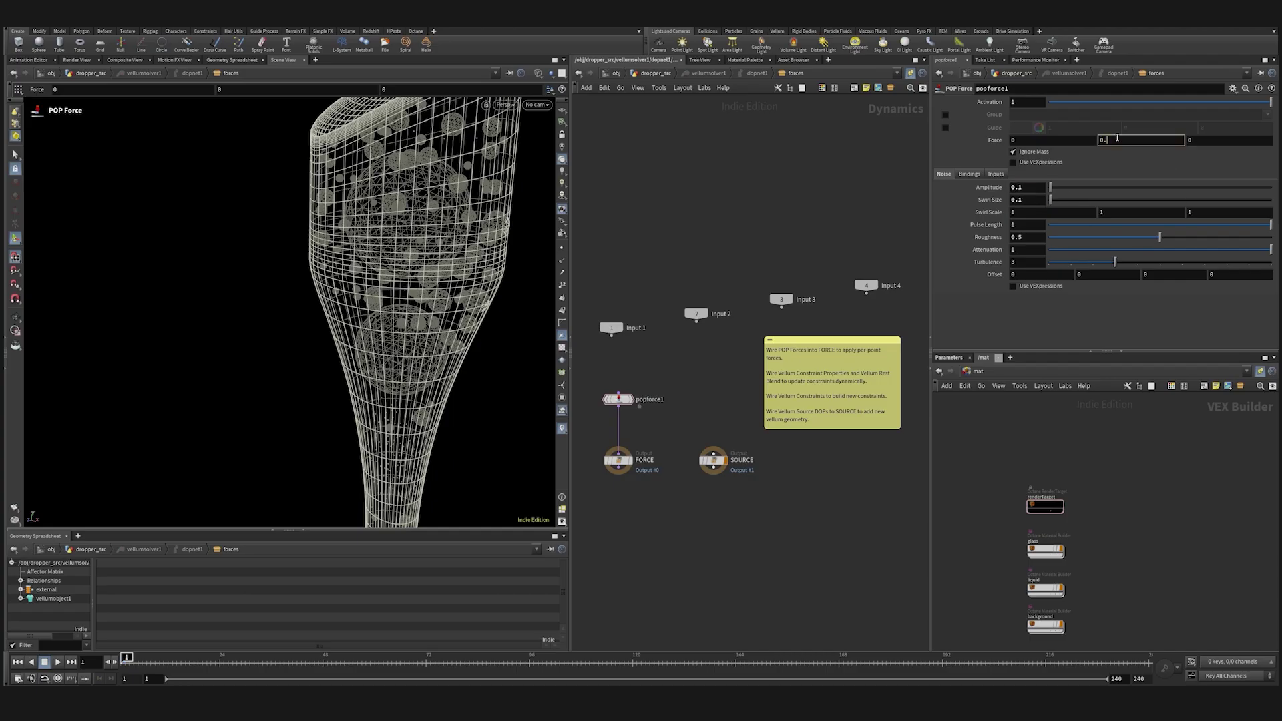
pyautogui.write('.05')
pyautogui.press('Return')
pyautogui.click(1119, 142)
pyautogui.write('75')
pyautogui.press('Return')
# Return to the dropper_src network, play the simulation to about frame 45, and examine how the bubbles rise inside the liquid.
pyautogui.click(656, 73)
pyautogui.click(58, 662)
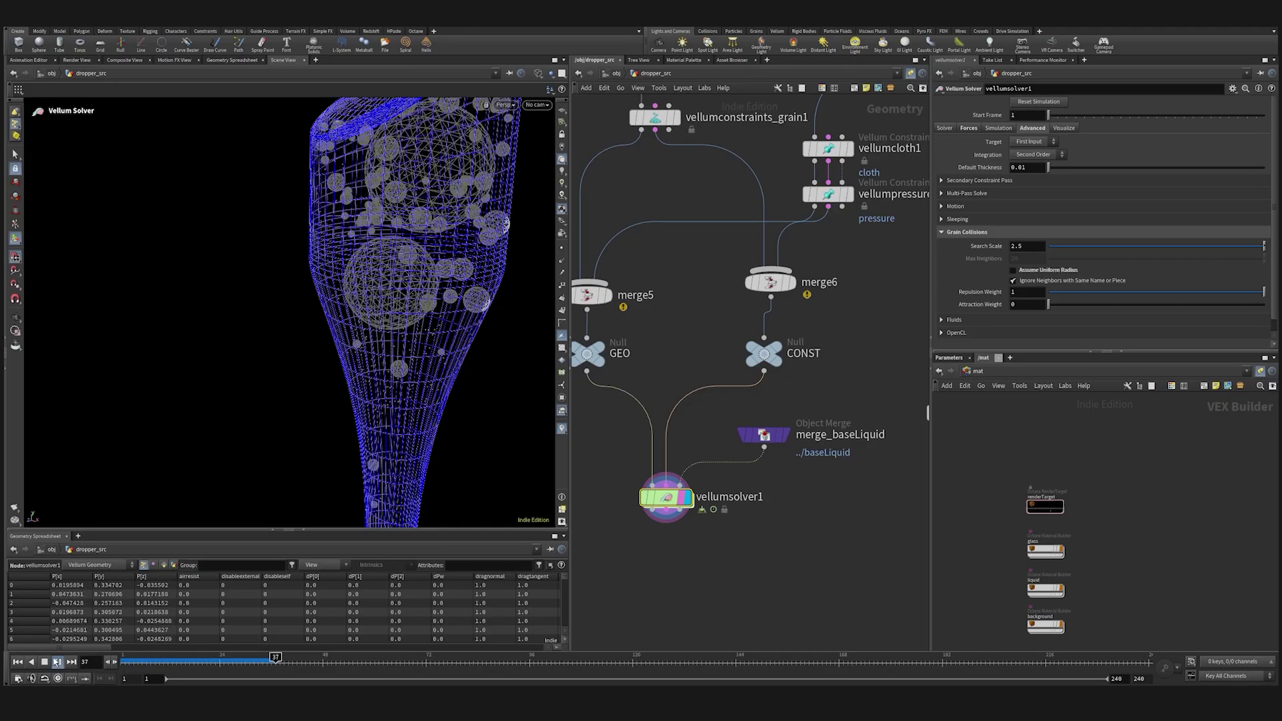
pyautogui.click(44, 662)
pyautogui.keyDown('alt'); pyautogui.moveTo(376, 401); pyautogui.dragTo(347, 374, button='right'); pyautogui.keyUp('alt')
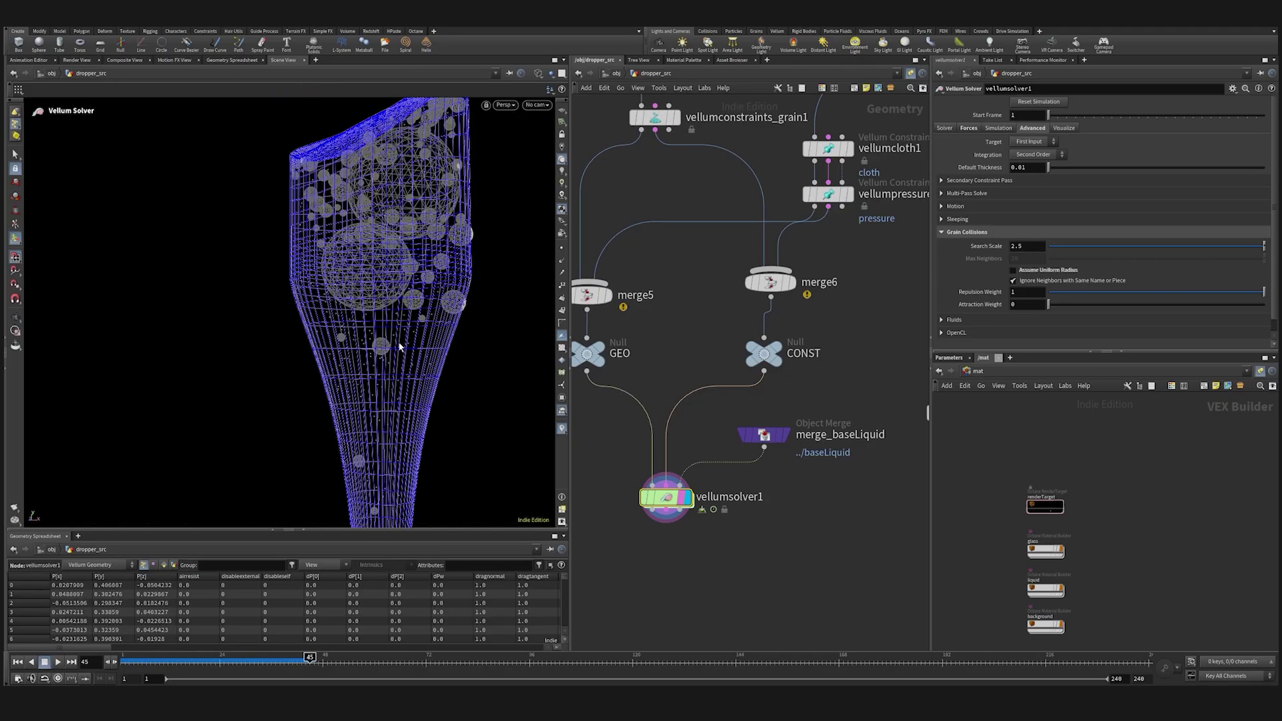
pyautogui.press('w')
pyautogui.press('w')
pyautogui.keyDown('alt'); pyautogui.moveTo(361, 280); pyautogui.dragTo(324, 269, button='right'); pyautogui.keyUp('alt')
pyautogui.keyDown('alt'); pyautogui.moveTo(324, 269); pyautogui.dragTo(375, 259, button='middle'); pyautogui.keyUp('alt')
pyautogui.moveTo(375, 259); pyautogui.dragTo(404, 277)
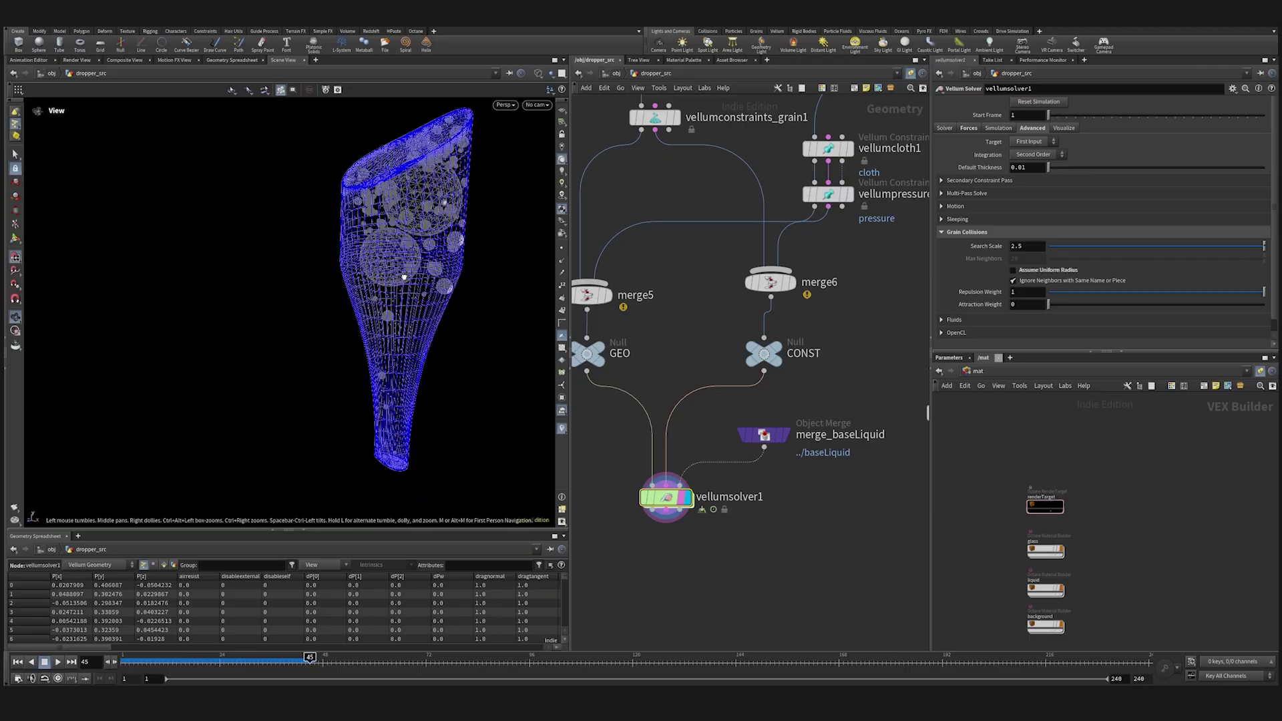
pyautogui.scroll(7, 458, 272)
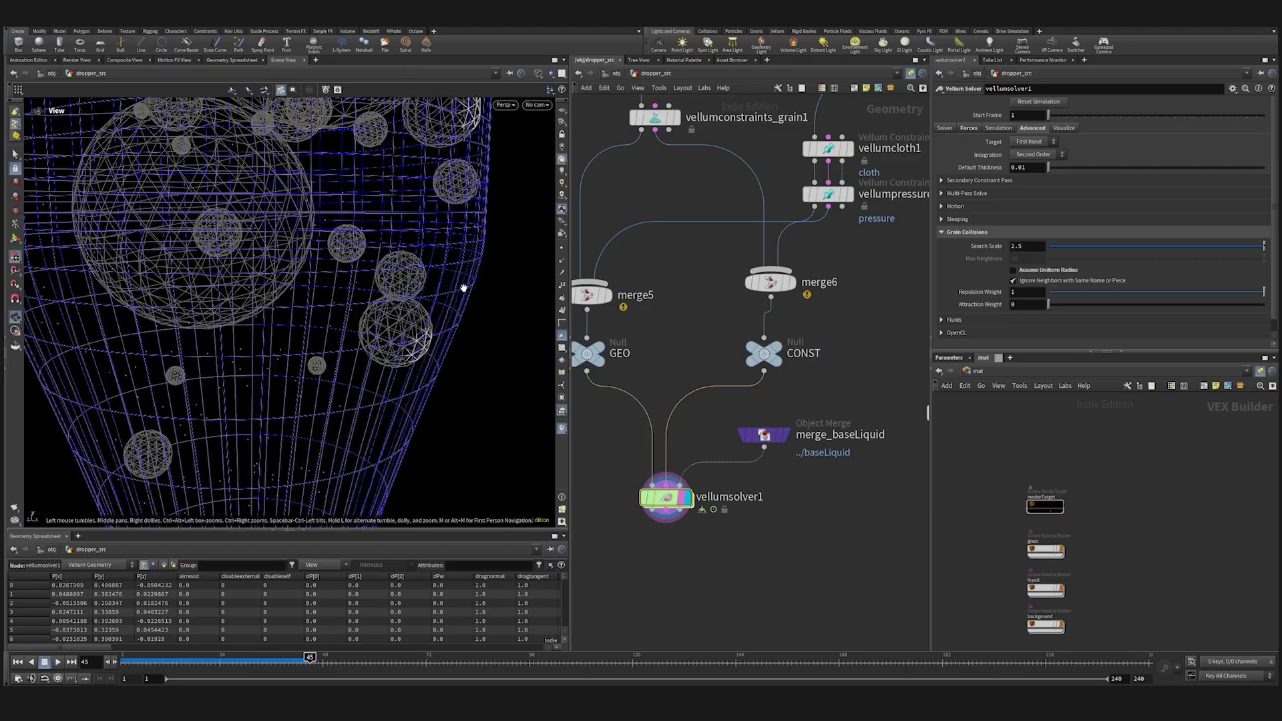
# Rewind to frame 1 and replay the cached simulation to check the bubbles near the container wall.
pyautogui.moveTo(305, 659); pyautogui.dragTo(58, 631)
pyautogui.keyDown('alt'); pyautogui.moveTo(280, 374); pyautogui.dragTo(392, 307); pyautogui.keyUp('alt')
pyautogui.press('Escape')
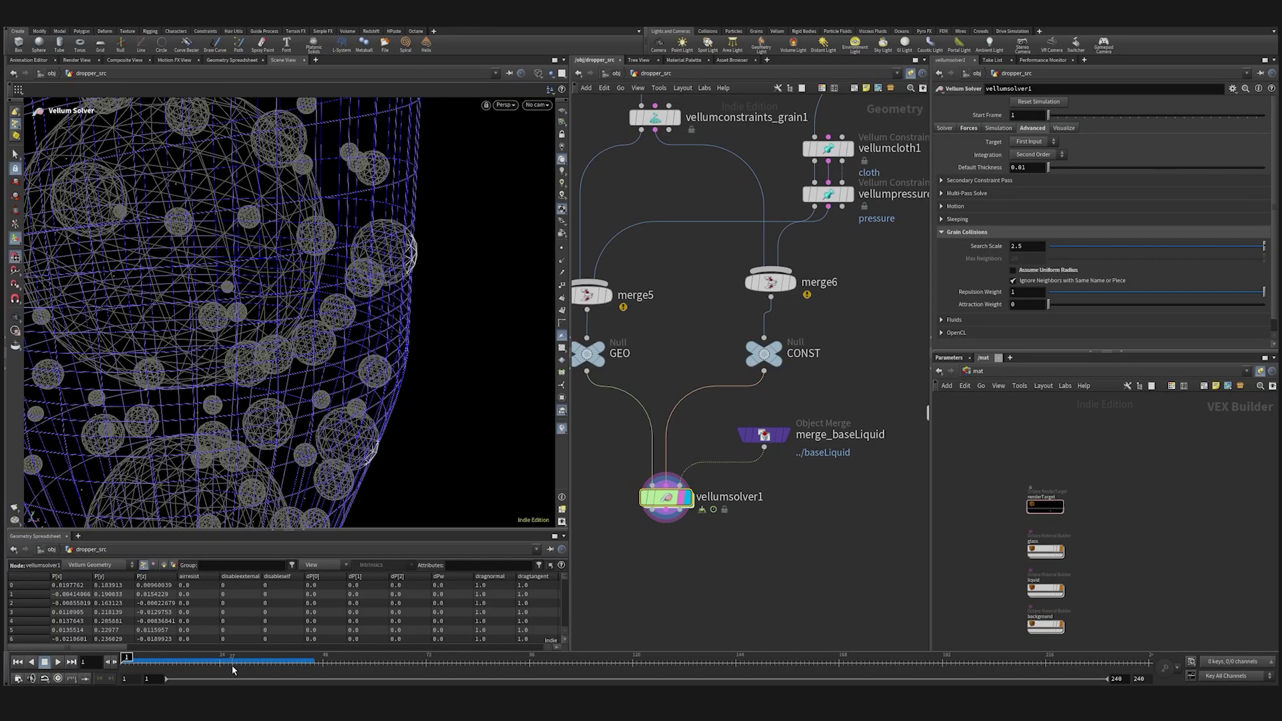
pyautogui.press('Up')
pyautogui.scroll(-5, 410, 349)
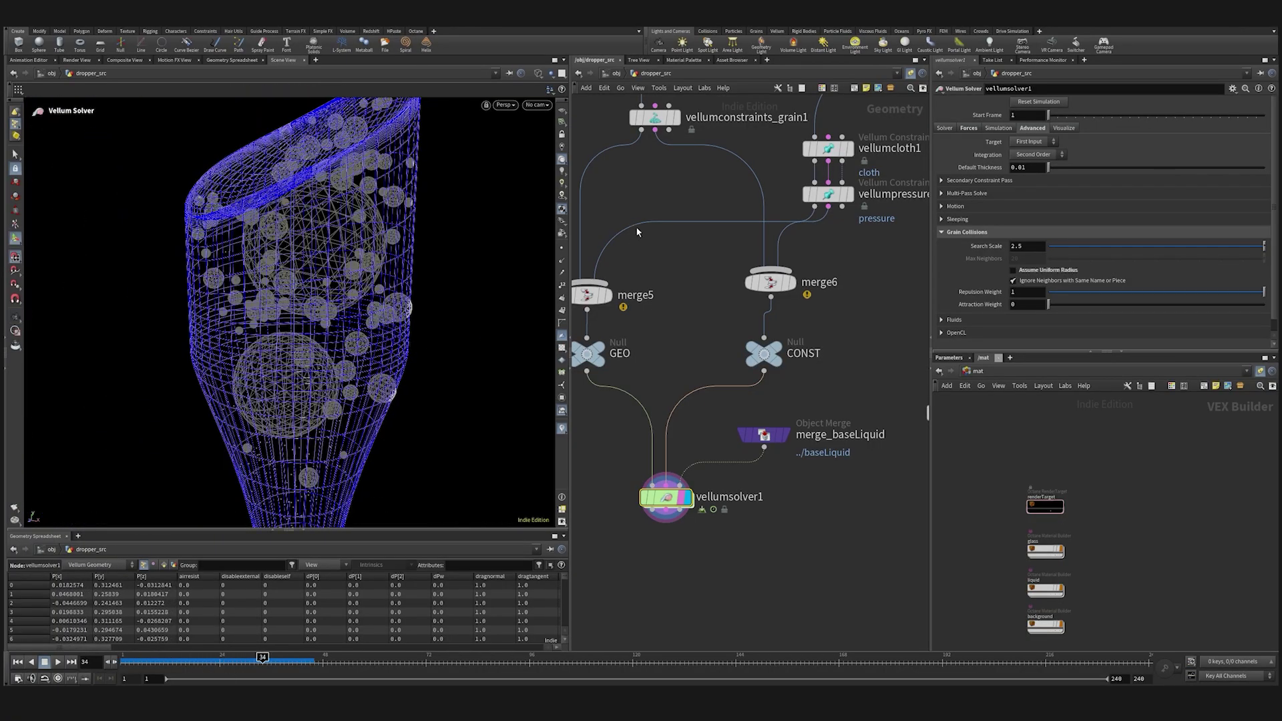
# Adjust the Erode offset of vdbreshapesdf1, which shrinks the volume the bubbles are scattered in.
pyautogui.scroll(-6, 670, 413)
pyautogui.moveTo(663, 264); pyautogui.dragTo(613, 437, button='middle')
pyautogui.scroll(6, 612, 341)
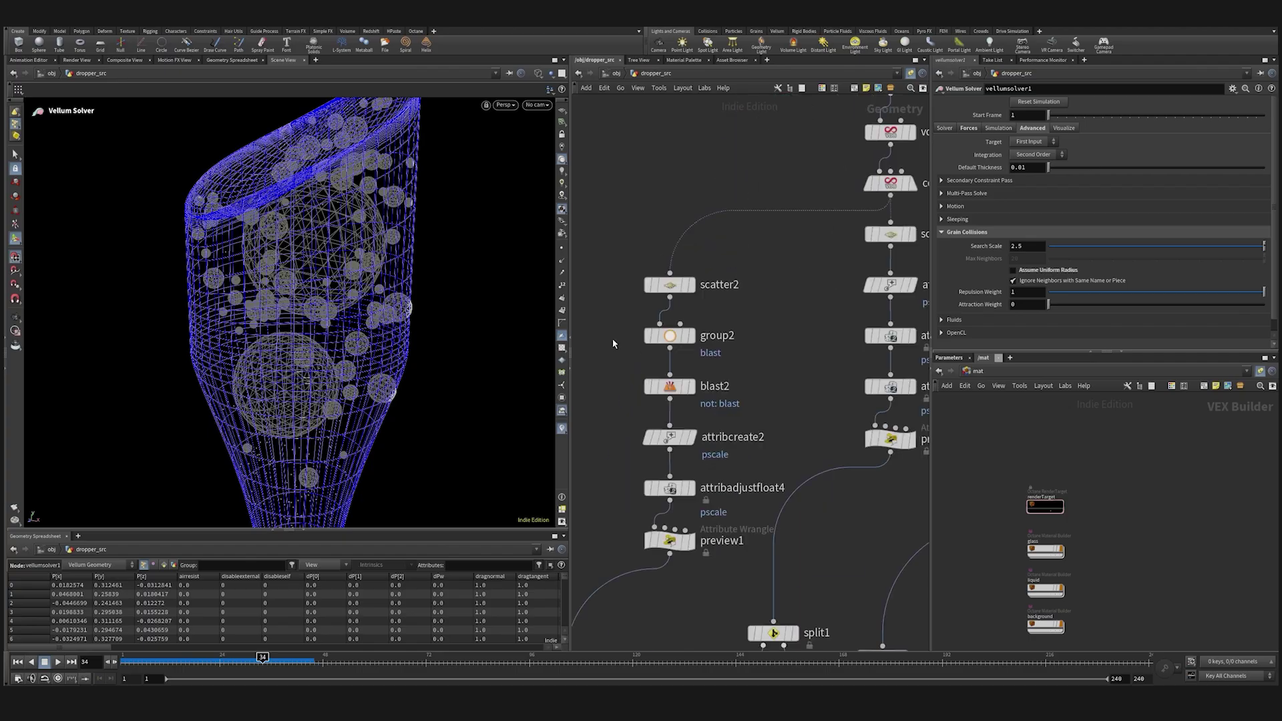
pyautogui.moveTo(780, 324); pyautogui.dragTo(695, 395, button='middle')
pyautogui.scroll(-2, 694, 396)
pyautogui.scroll(3, 801, 260)
pyautogui.click(801, 266)
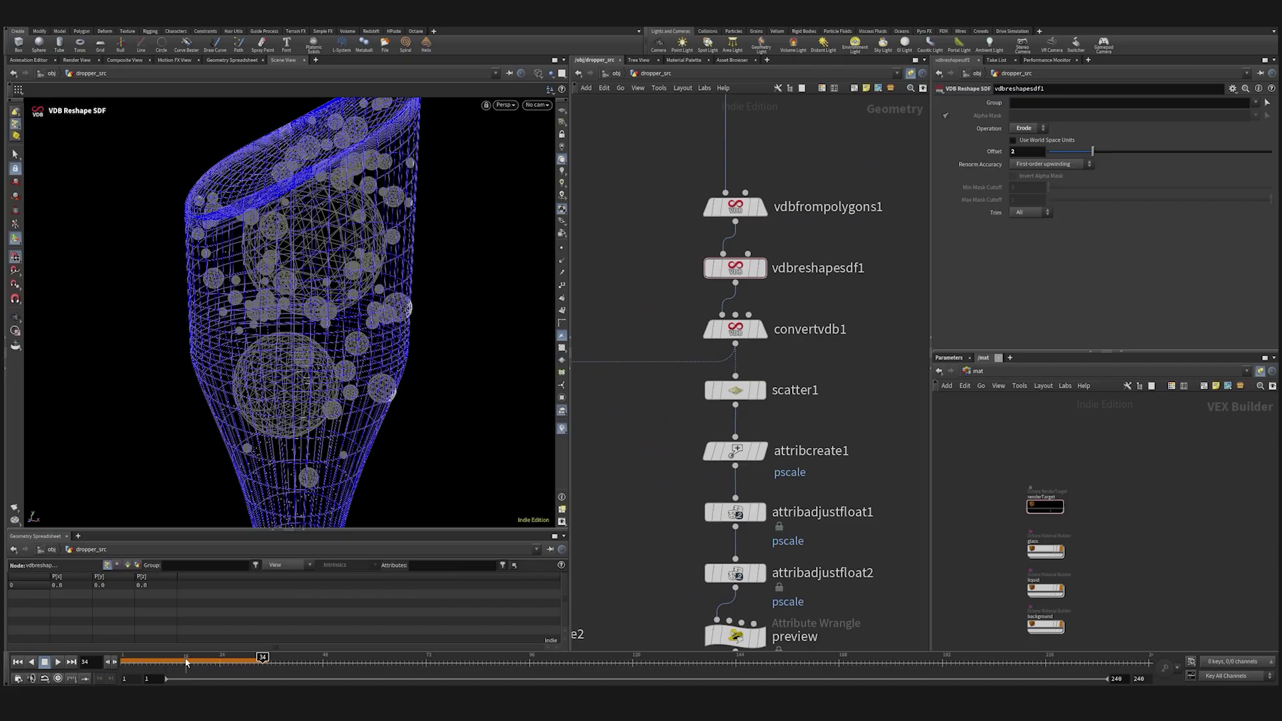
# Replay the simulation from the first frame to frame 49 and check the bubbles against the container wall.
pyautogui.moveTo(186, 661); pyautogui.dragTo(93, 662)
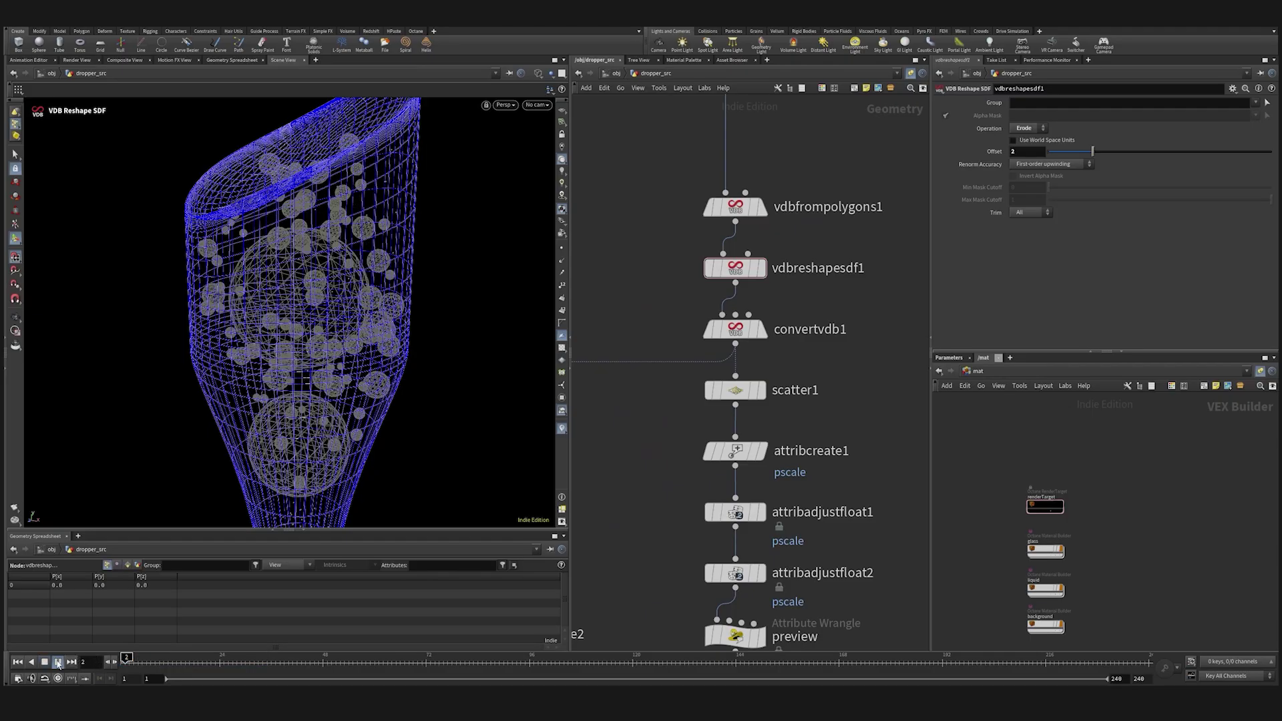
pyautogui.keyDown('alt'); pyautogui.moveTo(281, 287); pyautogui.dragTo(256, 340, button='right'); pyautogui.keyUp('alt')
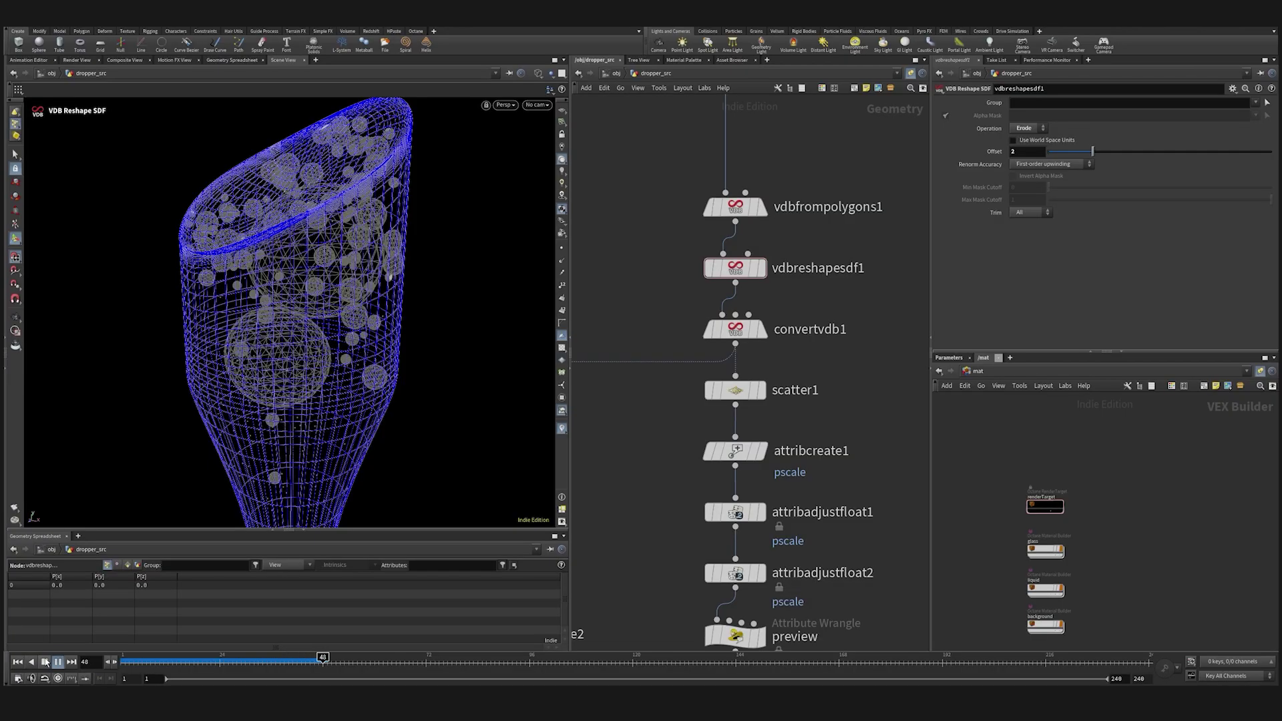
pyautogui.click(46, 662)
pyautogui.press('h')
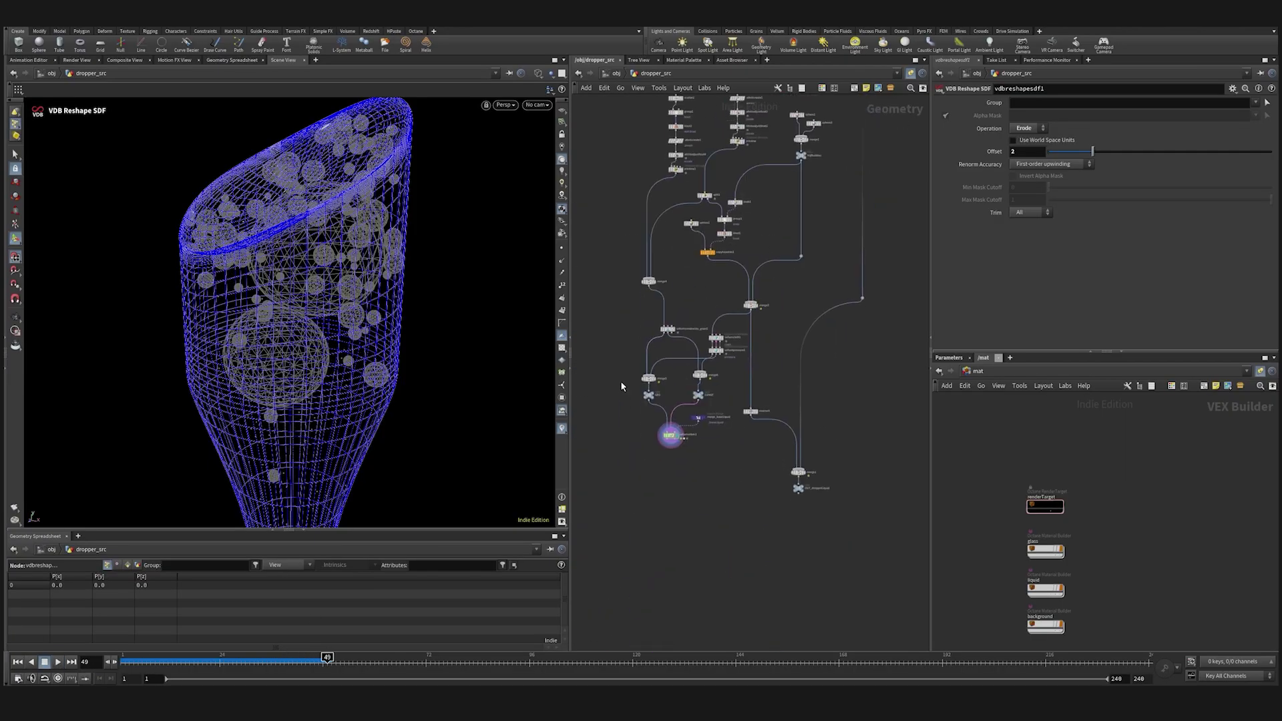
pyautogui.keyDown('alt'); pyautogui.moveTo(467, 461); pyautogui.dragTo(447, 435); pyautogui.keyUp('alt')
# Add a Null below the Vellum Solver, wired to its geometry output, and display it.
pyautogui.scroll(6, 687, 424)
pyautogui.click(621, 464)
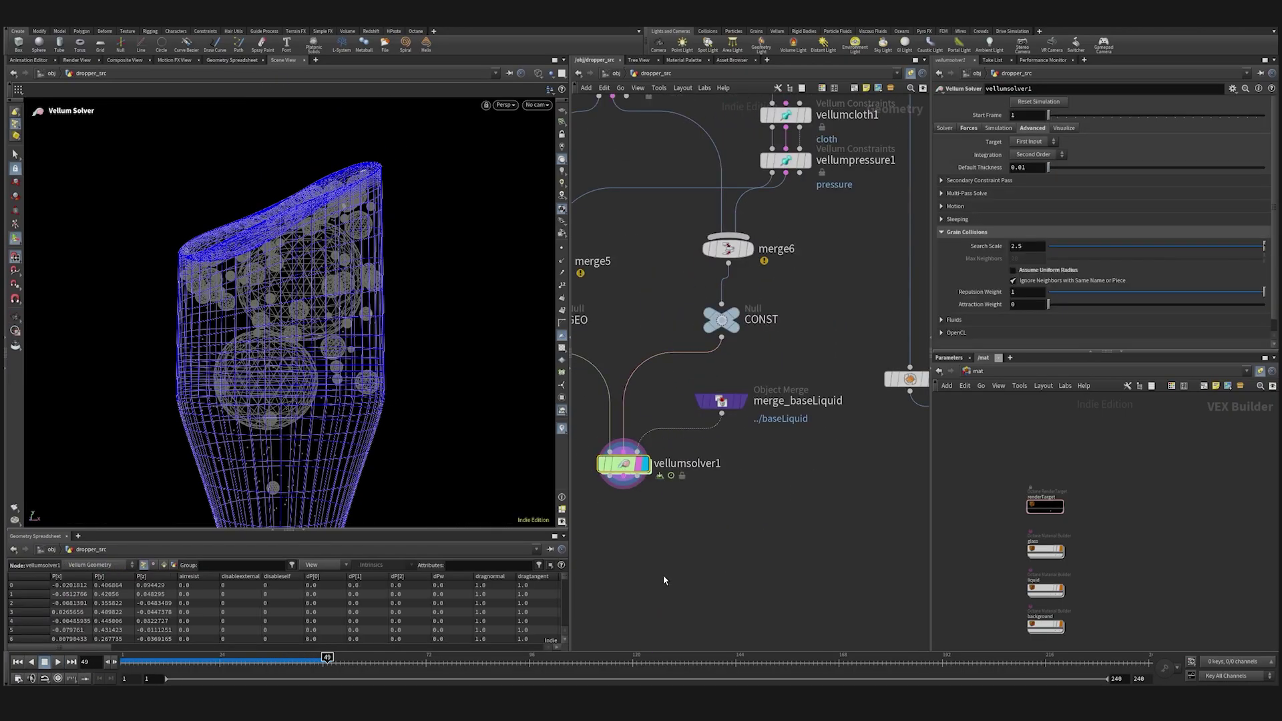
pyautogui.moveTo(665, 580); pyautogui.dragTo(692, 433, button='middle')
pyautogui.press('Tab')
pyautogui.write('nu')
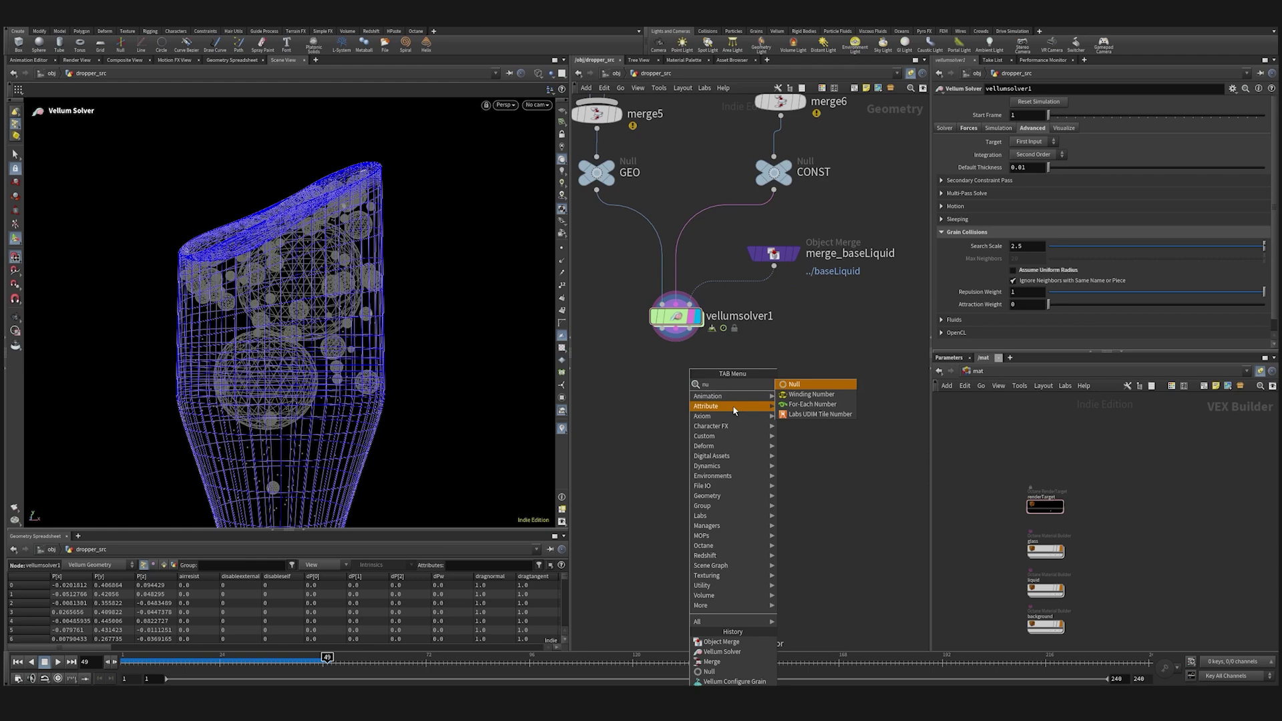
pyautogui.click(818, 381)
pyautogui.click(641, 484)
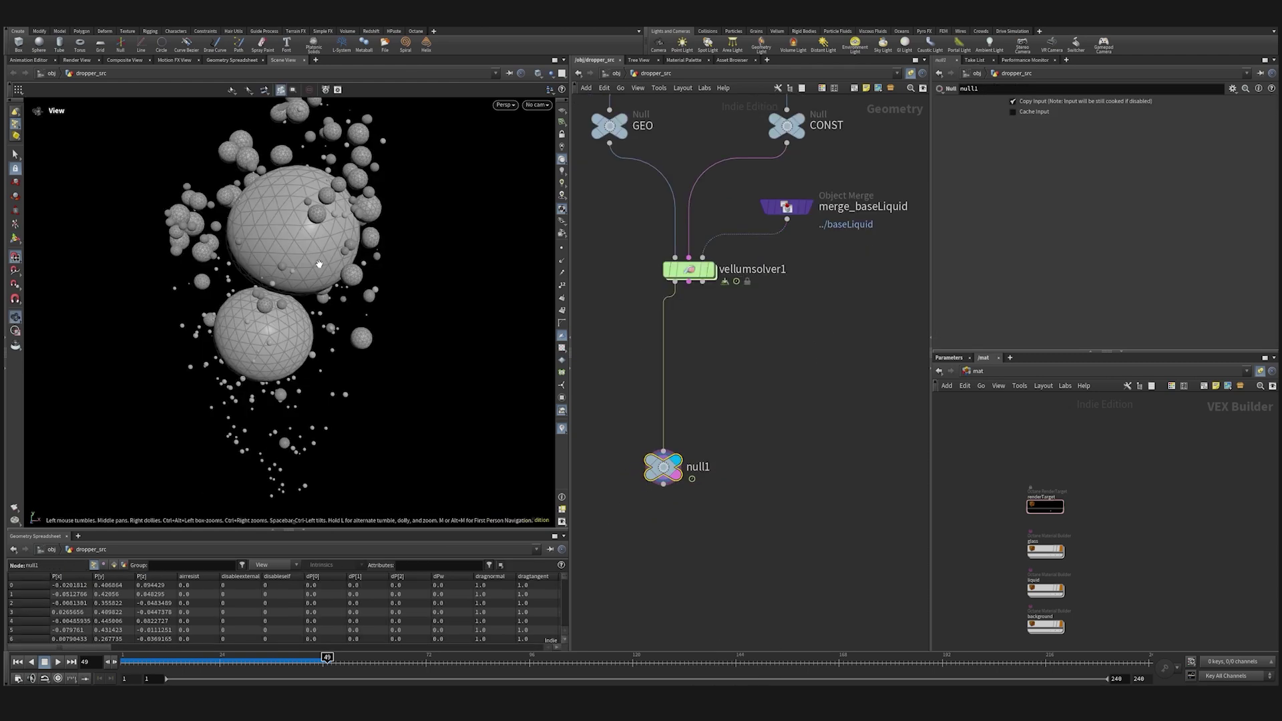
# Examine the simulated bubbles at frame 49 in shaded view without the liquid container.
pyautogui.keyDown('alt'); pyautogui.moveTo(281, 309); pyautogui.dragTo(300, 302); pyautogui.keyUp('alt')
pyautogui.keyDown('alt'); pyautogui.moveTo(301, 301); pyautogui.dragTo(267, 383, button='right'); pyautogui.keyUp('alt')
pyautogui.moveTo(262, 340)
pyautogui.keyDown('alt'); pyautogui.mouseDown()
pyautogui.moveTo(403, 309)
pyautogui.moveTo(265, 319)
pyautogui.mouseUp(); pyautogui.keyUp('alt')
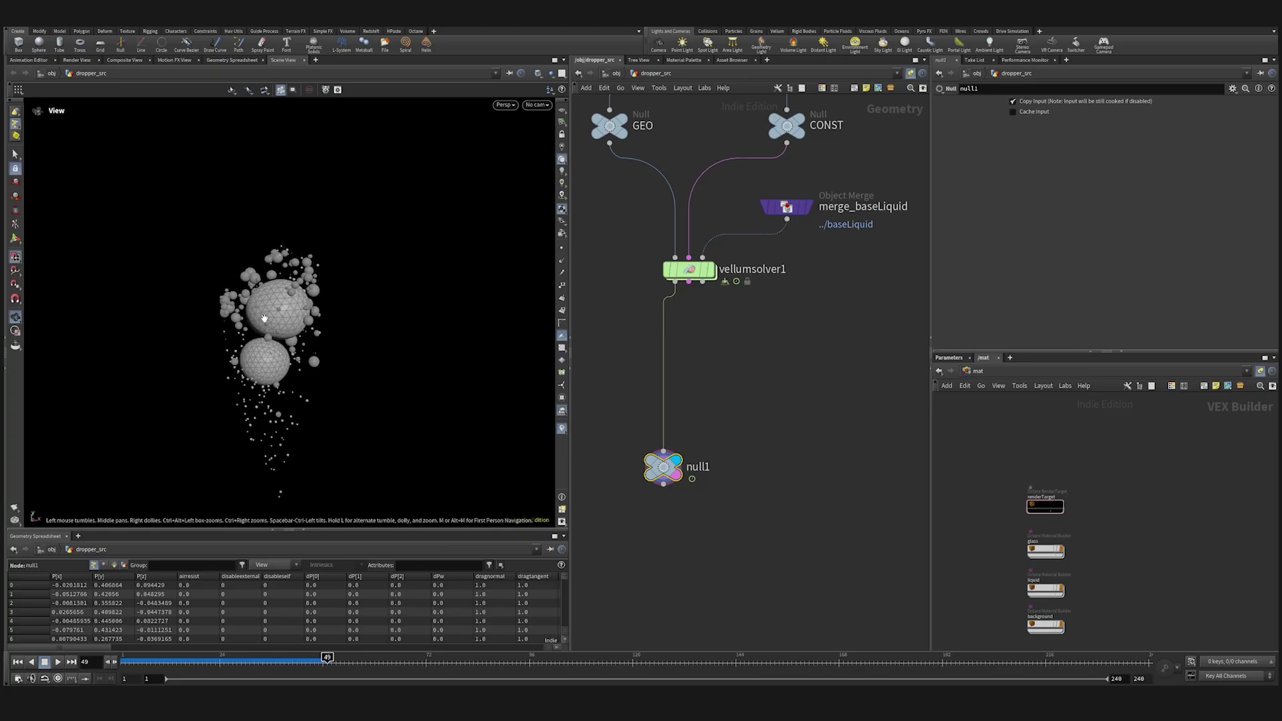
pyautogui.scroll(6, 278, 407)
pyautogui.moveTo(268, 389); pyautogui.dragTo(265, 366)
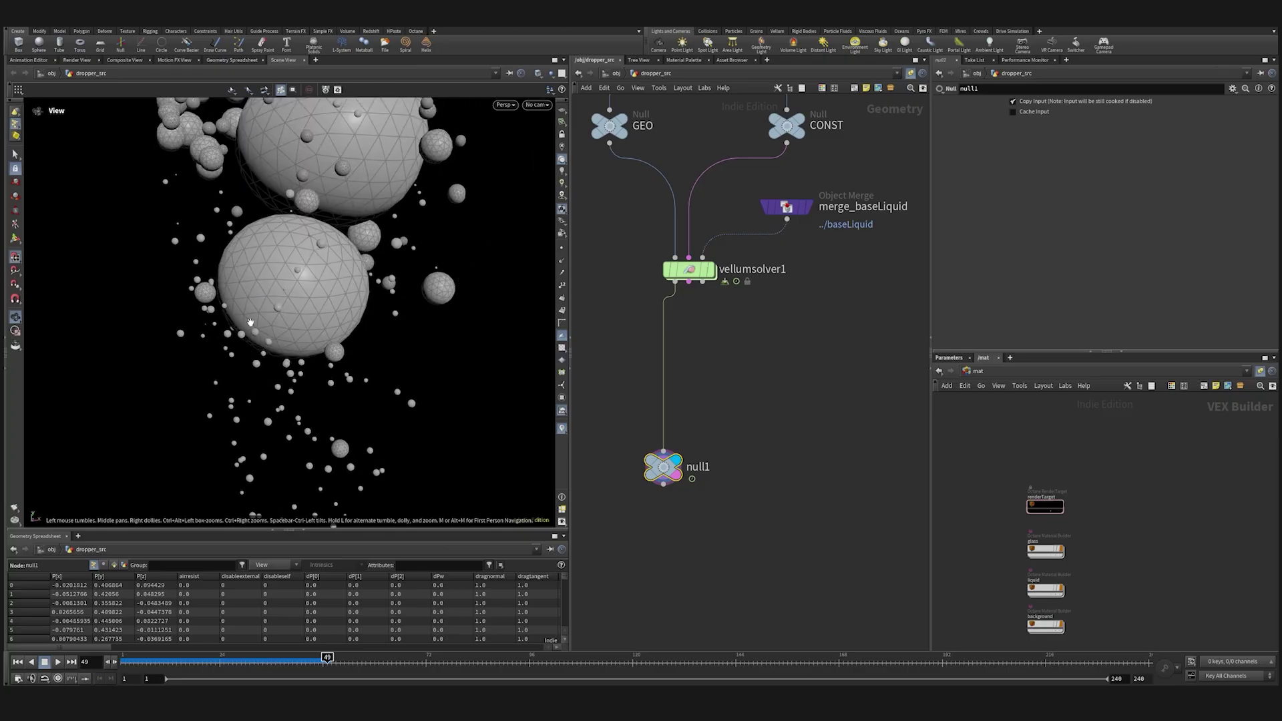
pyautogui.moveTo(647, 578); pyautogui.dragTo(679, 467, button='middle')
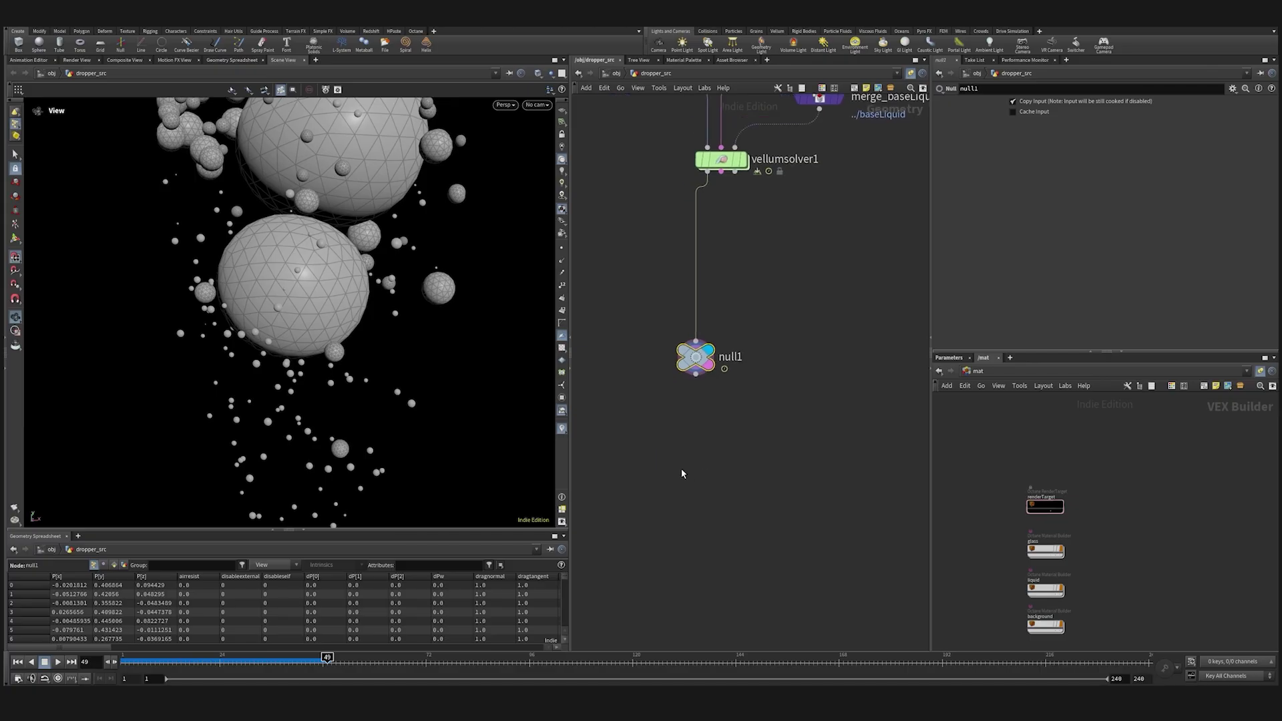
# Add a Split node below null1 and wire null1's output into it.
pyautogui.press('Tab')
pyautogui.write('spl')
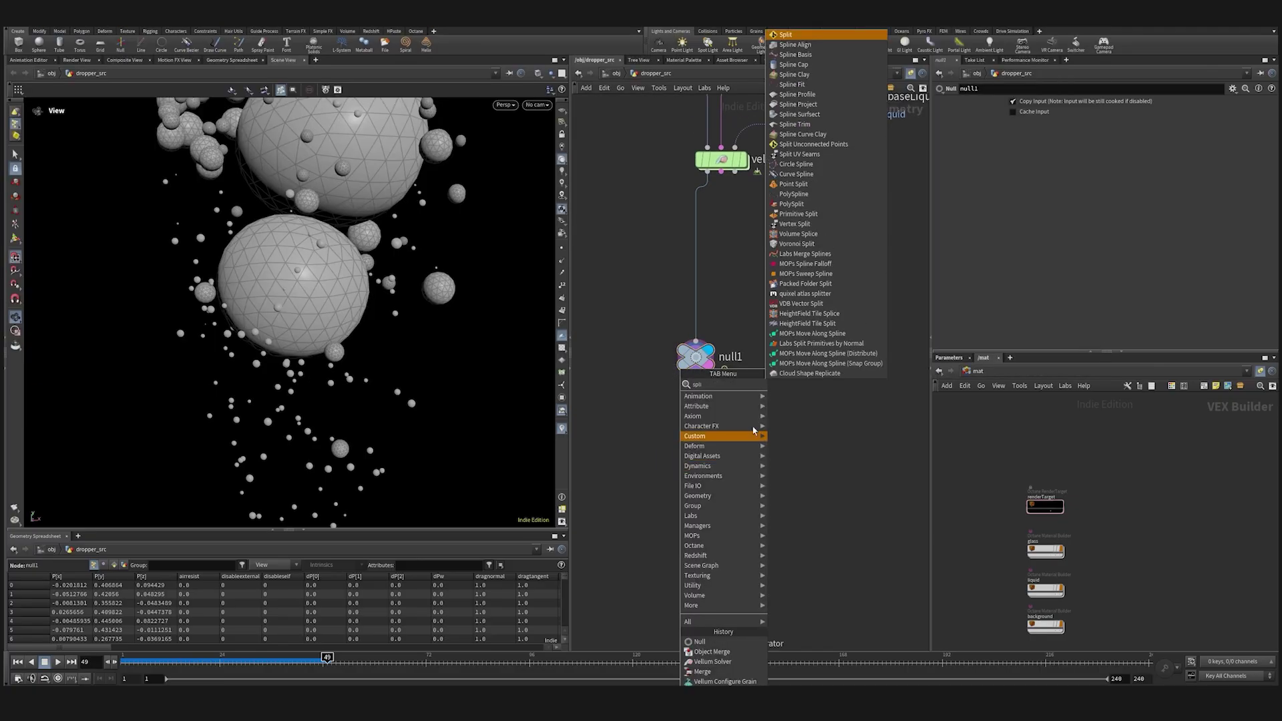
pyautogui.click(796, 37)
pyautogui.click(687, 507)
pyautogui.moveTo(696, 375); pyautogui.dragTo(696, 493)
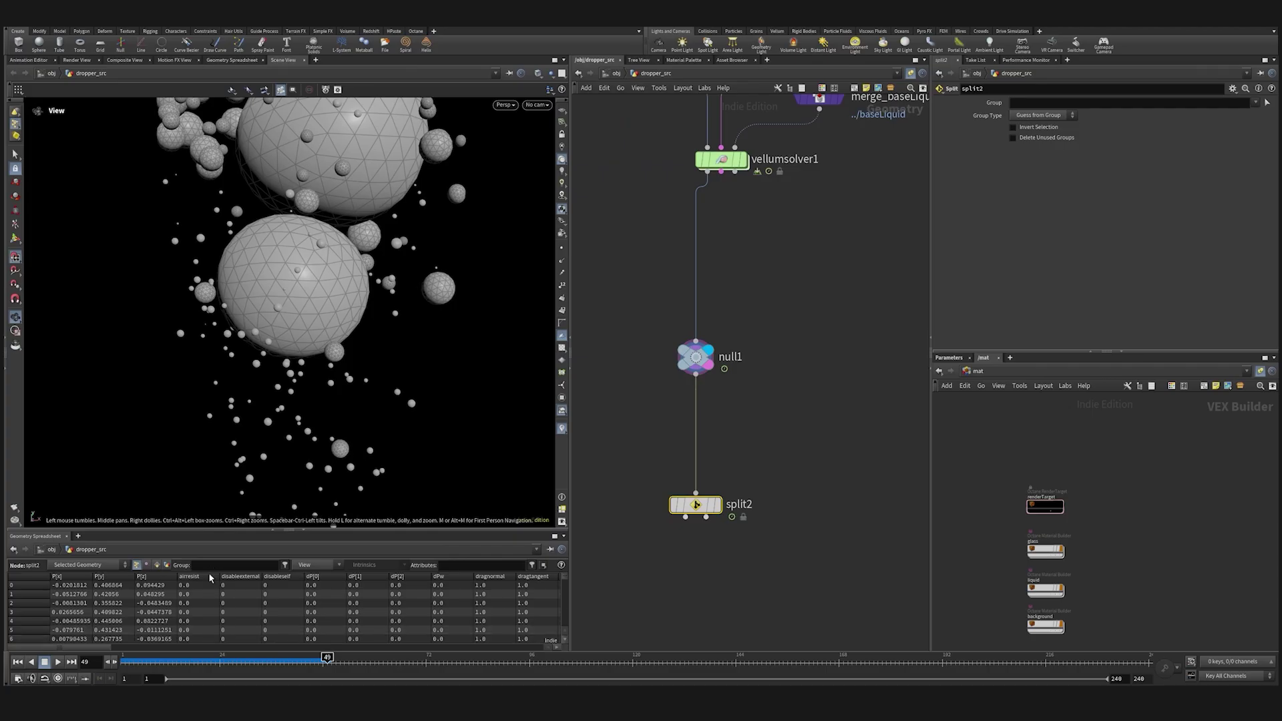
pyautogui.hscroll(3, 267, 577)
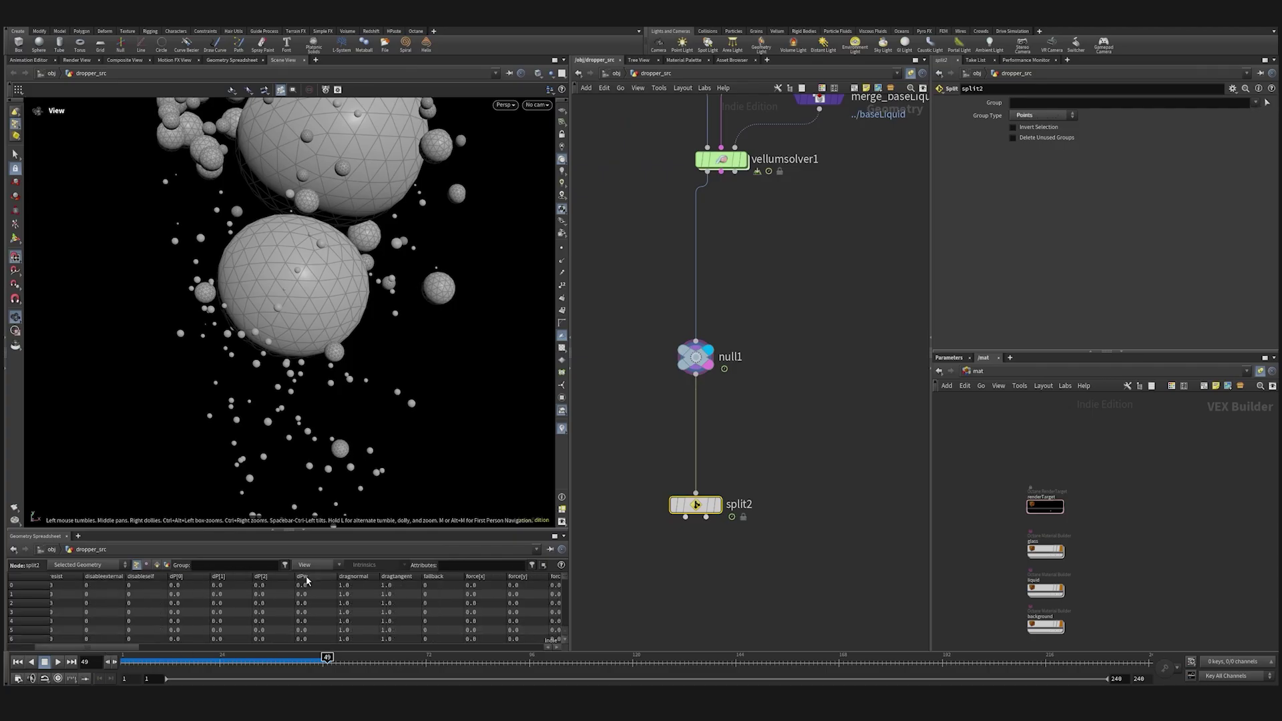
pyautogui.click(314, 565)
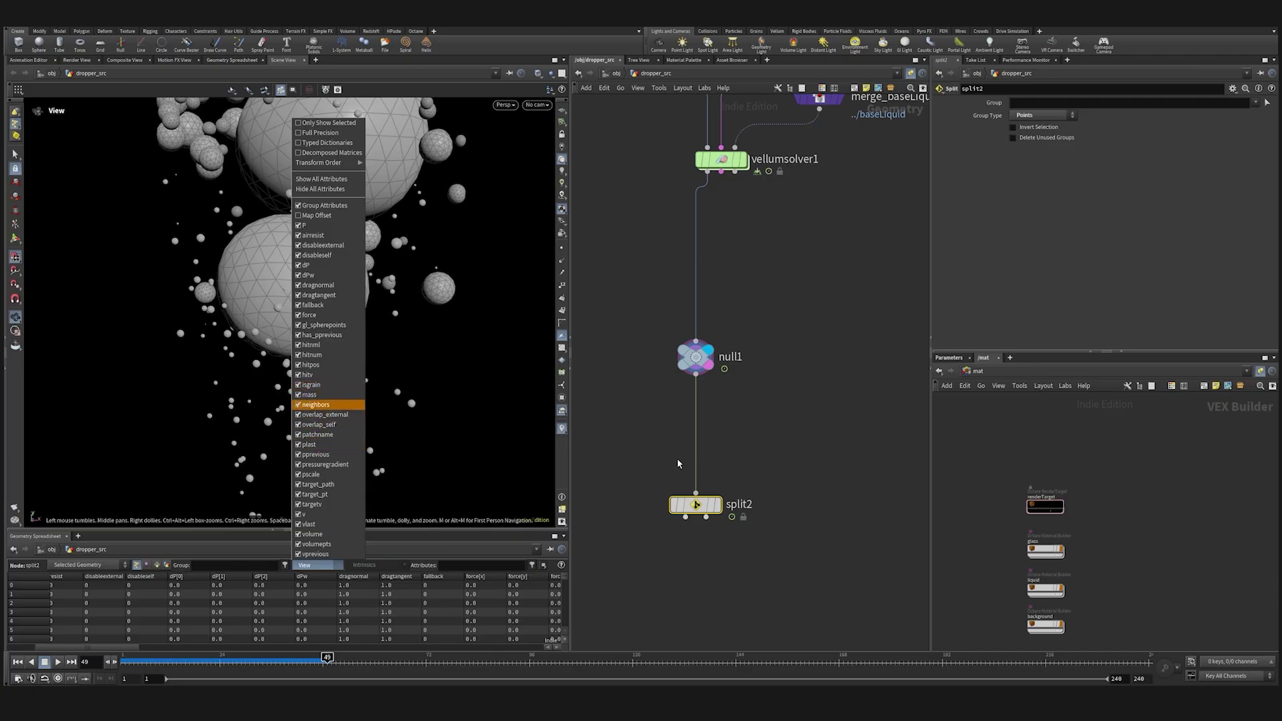
pyautogui.click(1064, 104)
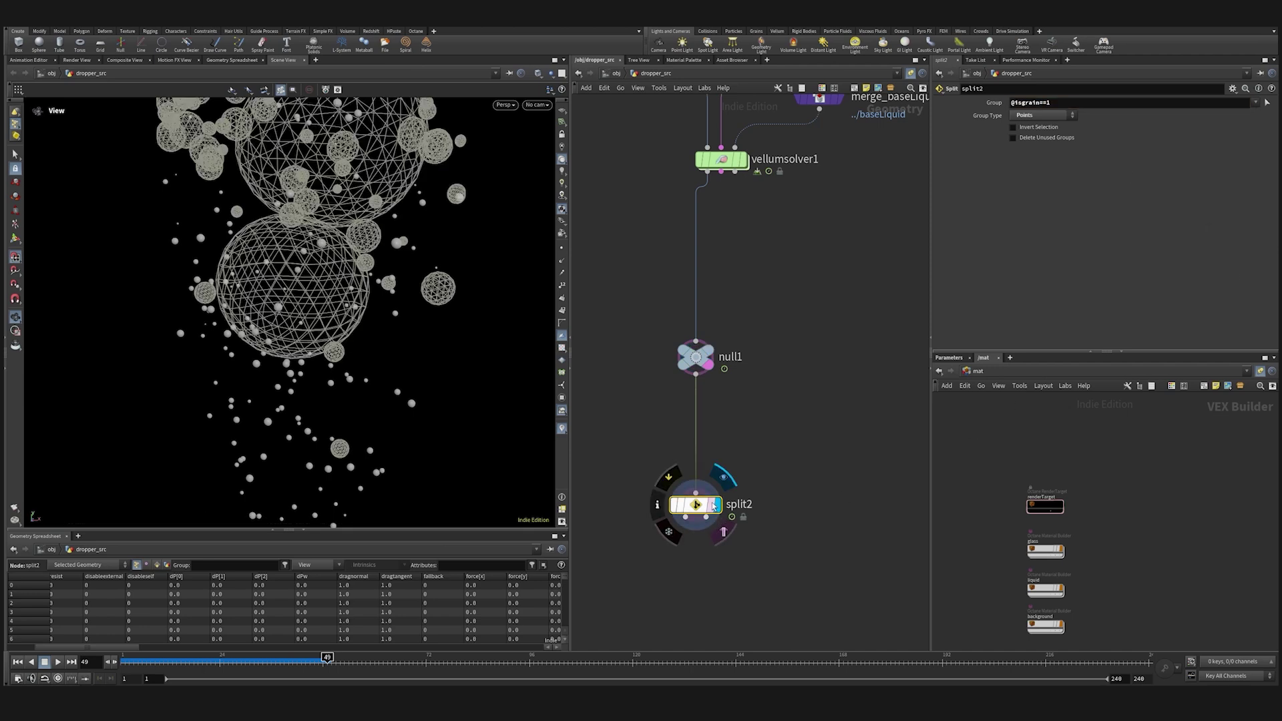
pyautogui.click(726, 480)
pyautogui.moveTo(337, 377); pyautogui.dragTo(371, 404)
# Duplicate the upstream sphere and Copy to Points nodes below split2, feeding split2's first output in as the target points.
pyautogui.moveTo(735, 579); pyautogui.dragTo(744, 482, button='middle')
pyautogui.scroll(-3, 744, 482)
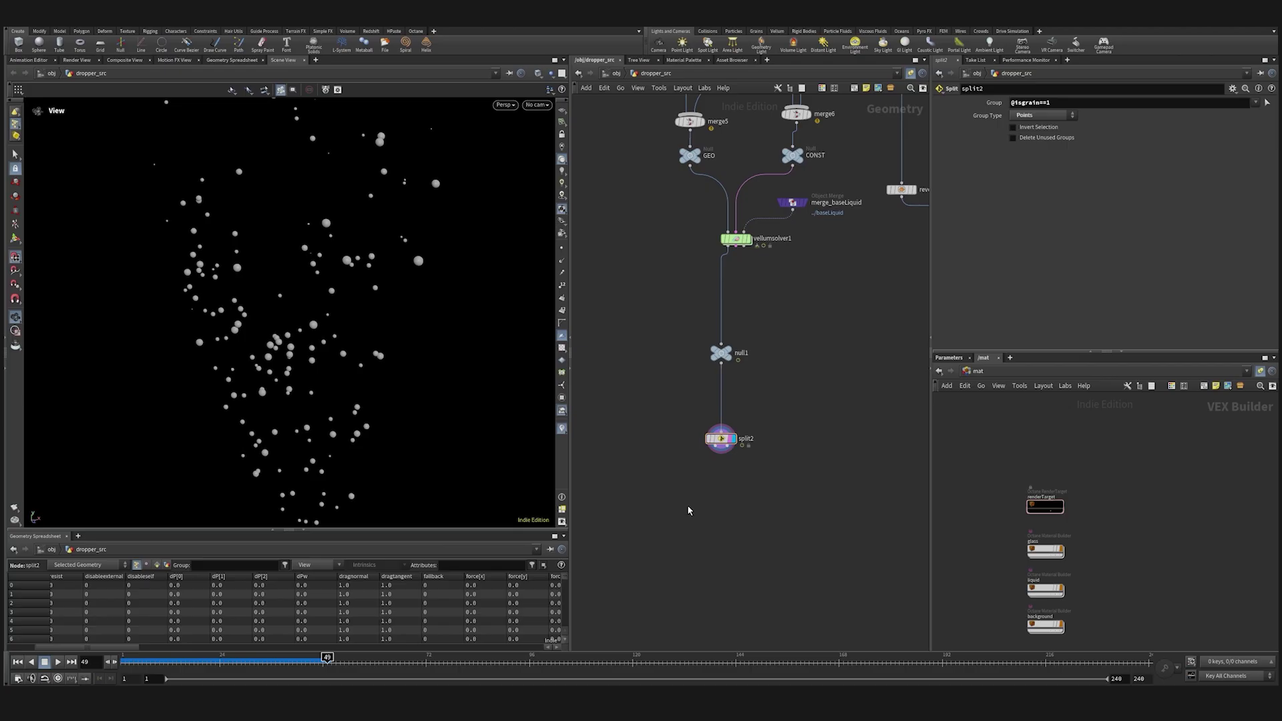
pyautogui.press('Tab')
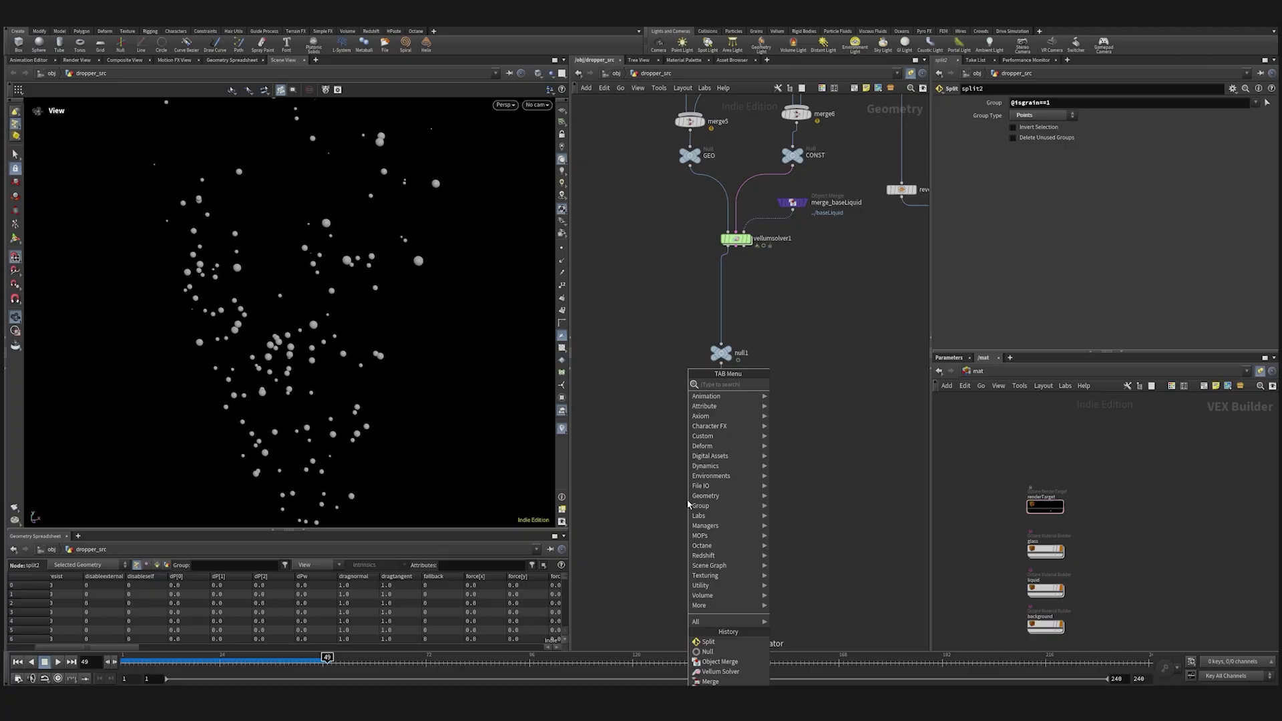
pyautogui.click(655, 438)
pyautogui.moveTo(667, 349); pyautogui.dragTo(679, 472, button='middle')
pyautogui.scroll(-5, 679, 471)
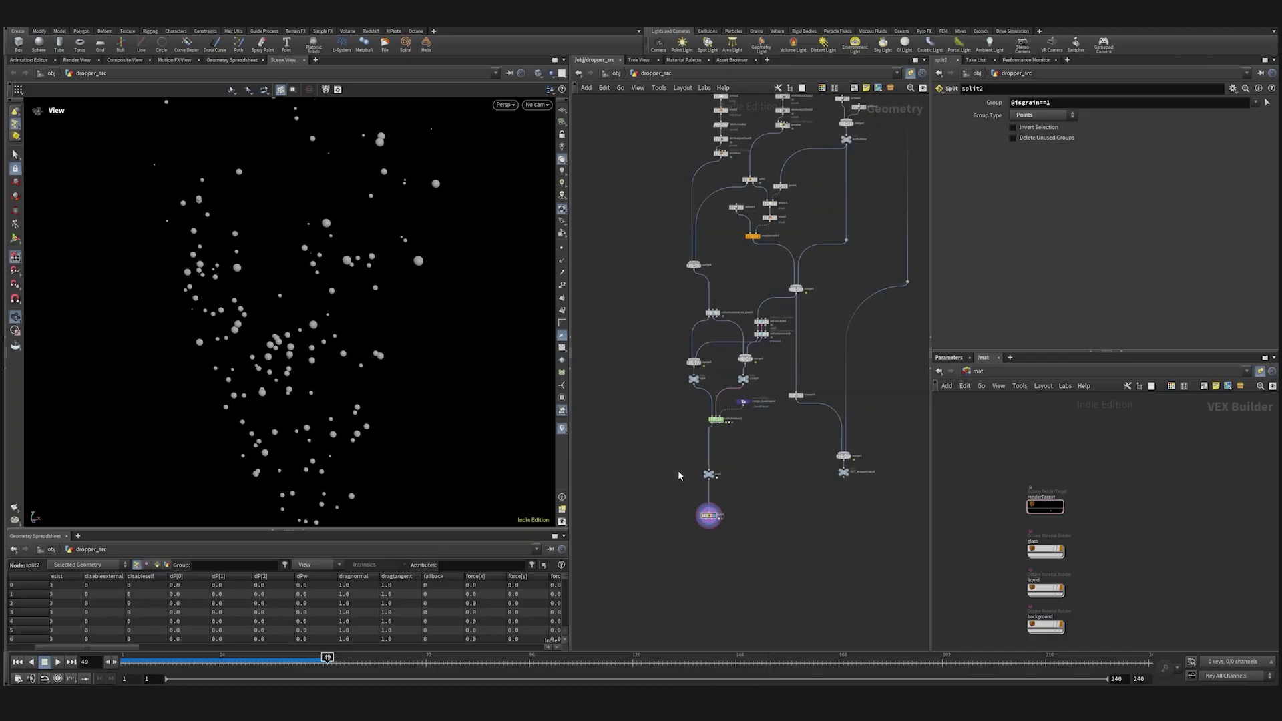
pyautogui.scroll(5, 755, 245)
pyautogui.moveTo(675, 158); pyautogui.dragTo(748, 250)
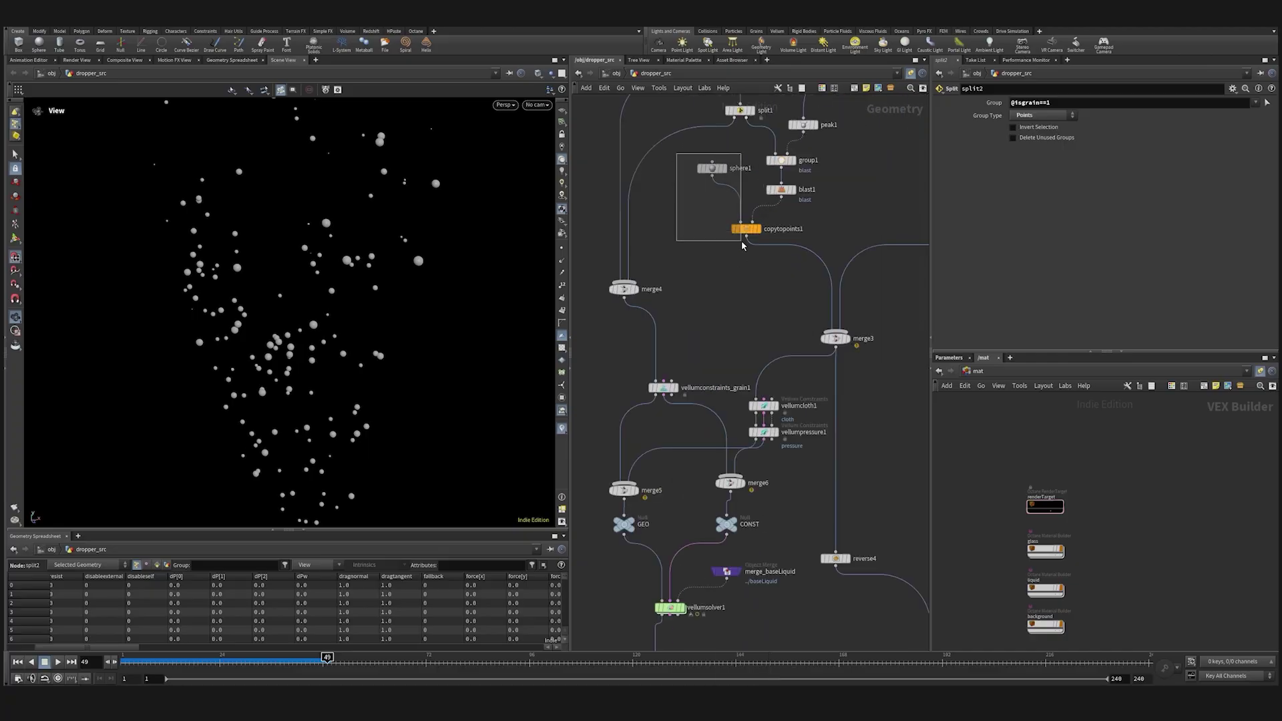
pyautogui.scroll(-5, 784, 93)
pyautogui.hotkey('ctrl', 'c')
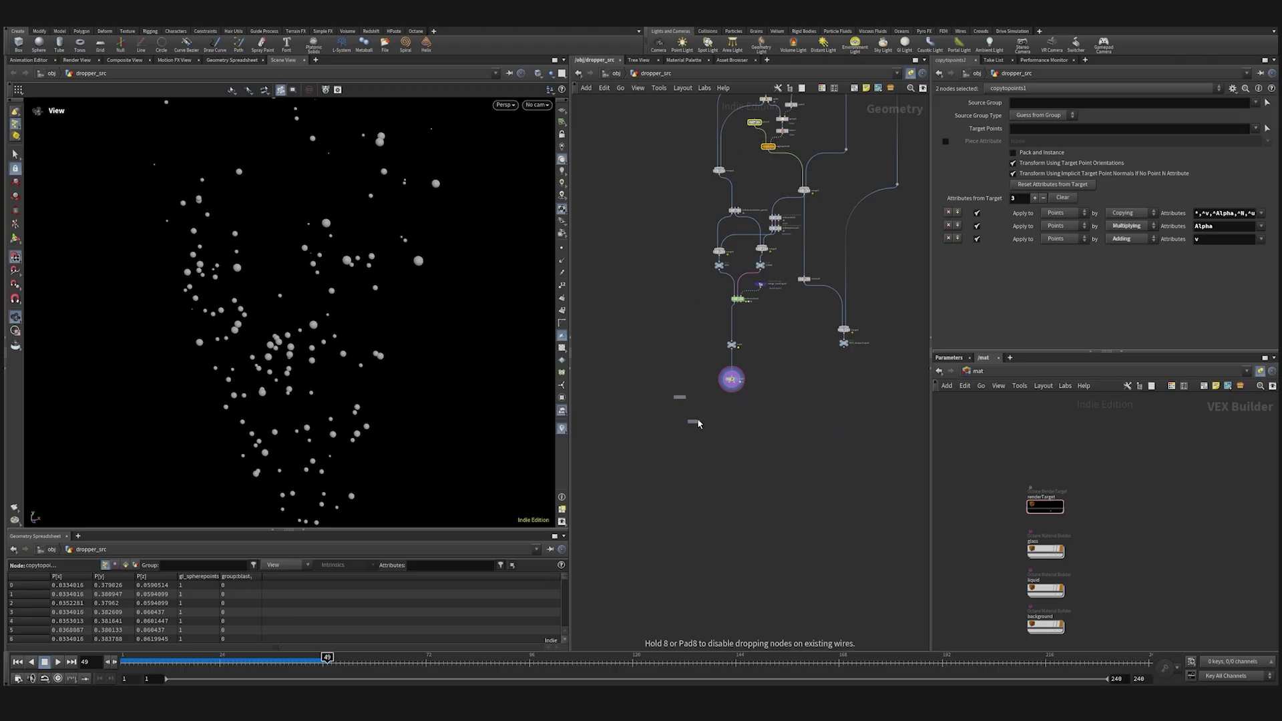
pyautogui.hotkey('ctrl', 'v')
pyautogui.scroll(5, 724, 399)
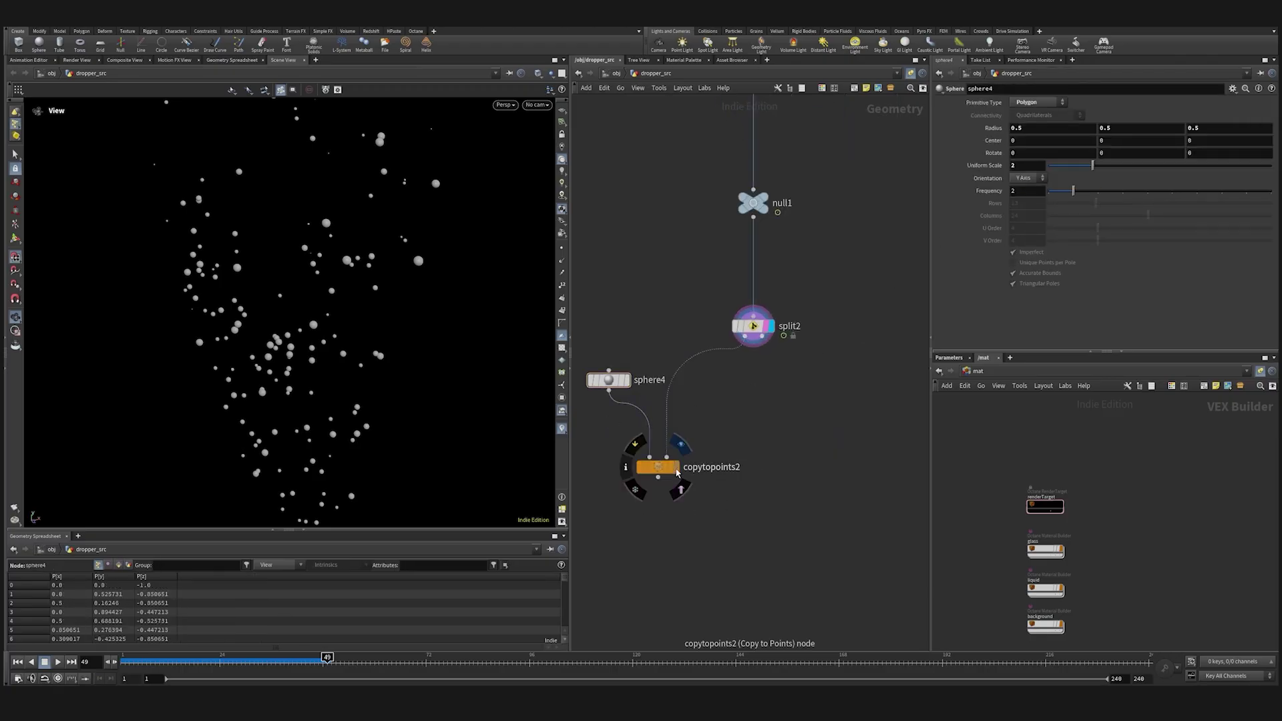
# Display the duplicated Copy to Points node and set sphere4's frequency to 3.
pyautogui.click(675, 466)
pyautogui.scroll(3, 319, 337)
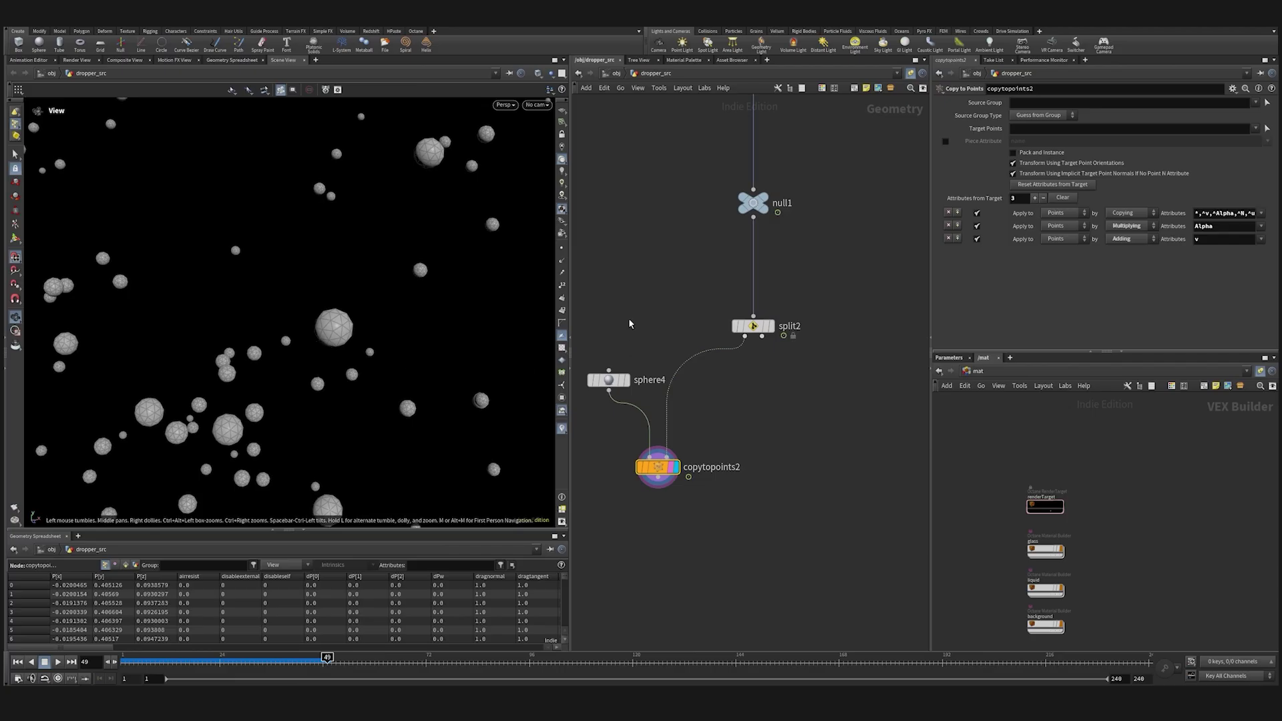
pyautogui.click(608, 380)
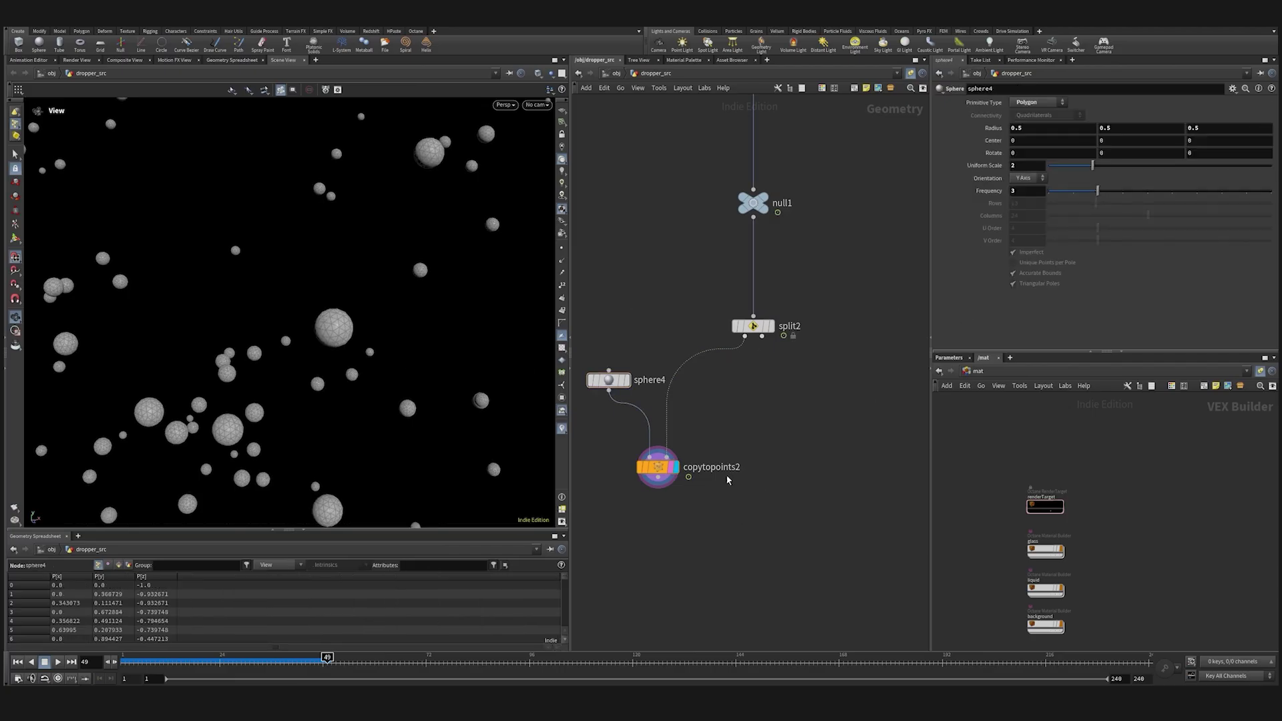
# Add a Merge node that combines the copied spheres with split2's second output.
pyautogui.scroll(-3, 735, 379)
pyautogui.press('Tab')
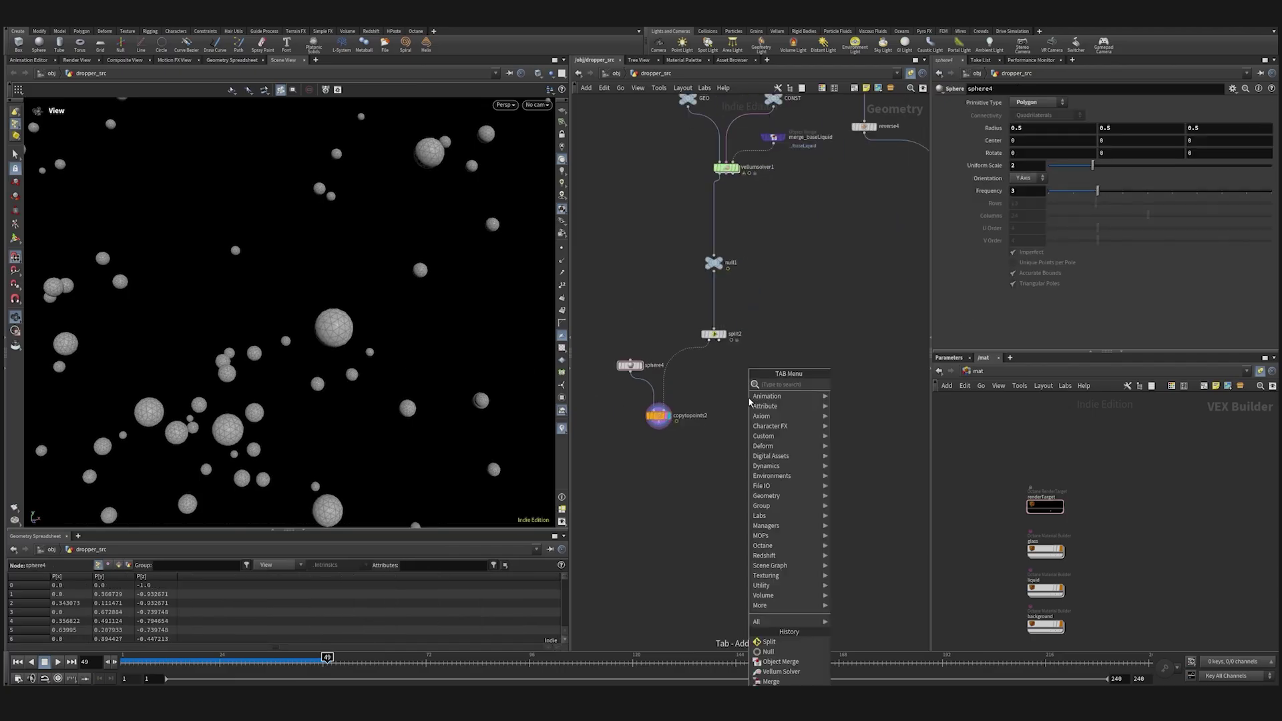
pyautogui.write('mer')
pyautogui.click(854, 382)
pyautogui.click(714, 501)
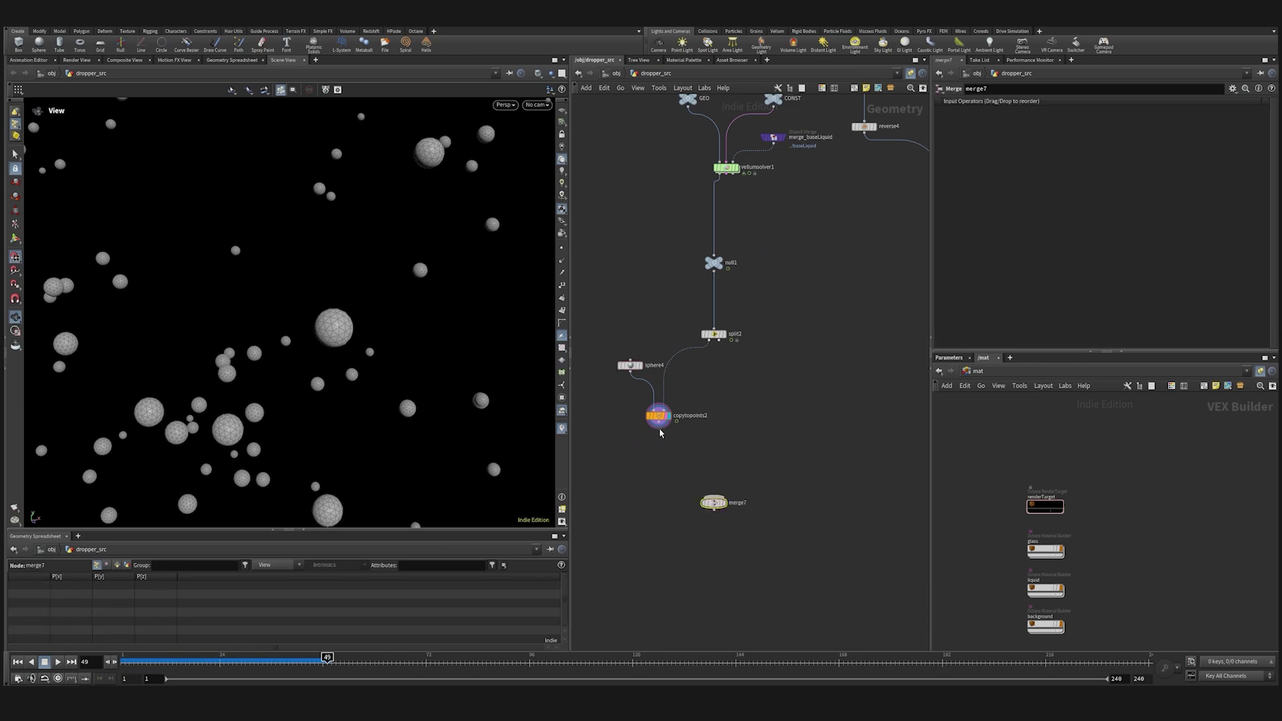
pyautogui.moveTo(659, 425); pyautogui.dragTo(714, 496)
pyautogui.moveTo(719, 340); pyautogui.dragTo(720, 502)
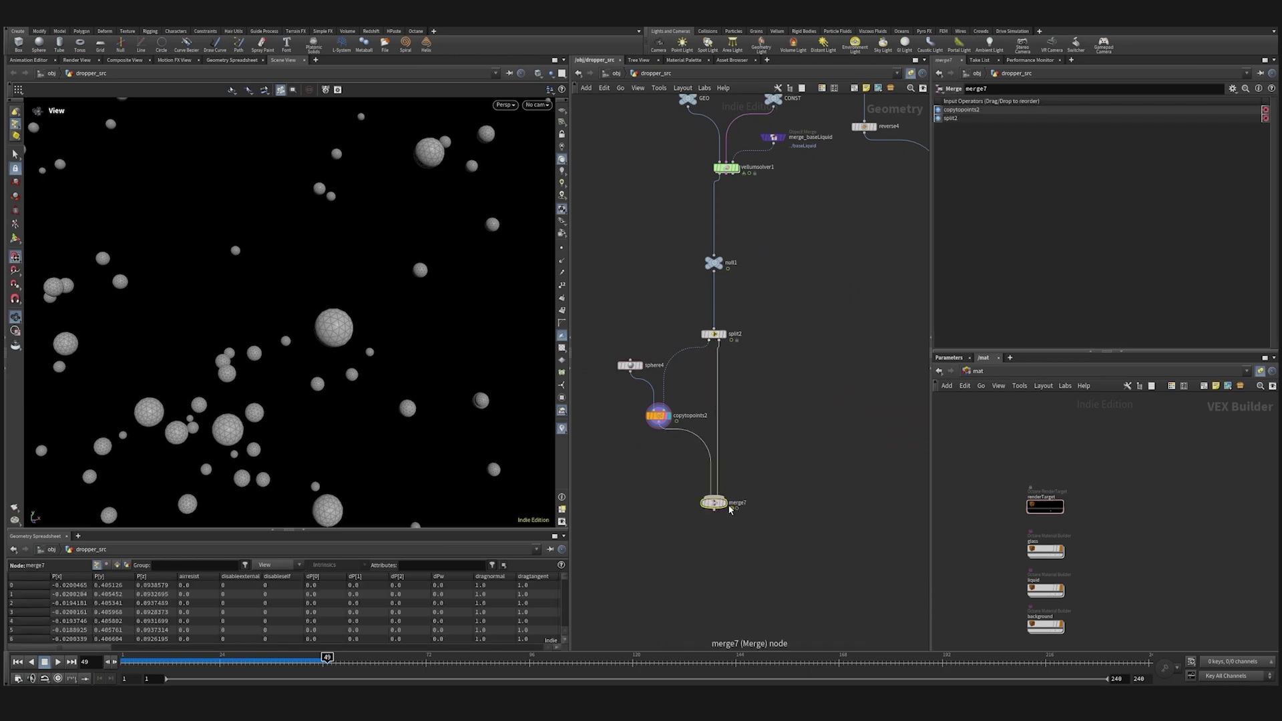
# Display merge7 and check the large and small bubbles together from several angles.
pyautogui.moveTo(374, 287); pyautogui.dragTo(409, 340)
pyautogui.moveTo(410, 340); pyautogui.dragTo(383, 412, button='right')
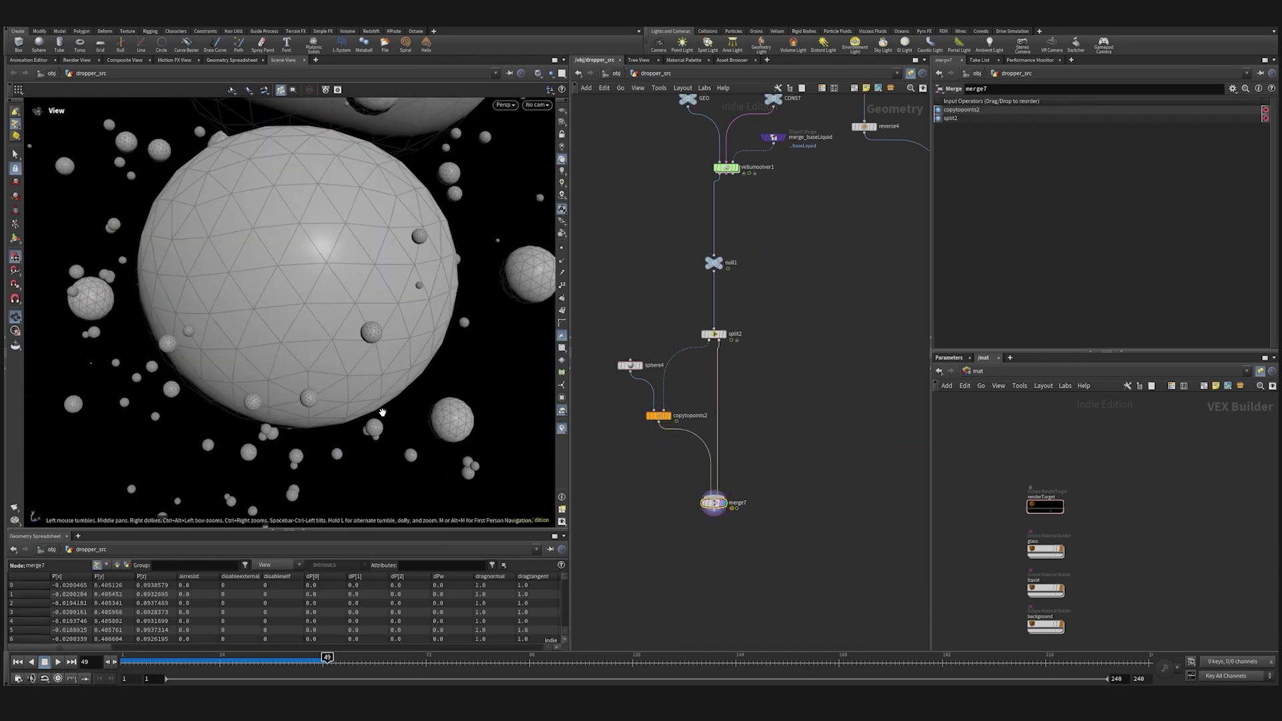
pyautogui.moveTo(383, 412); pyautogui.dragTo(347, 360)
pyautogui.moveTo(346, 361); pyautogui.dragTo(304, 435, button='middle')
pyautogui.moveTo(304, 435); pyautogui.dragTo(289, 384, button='right')
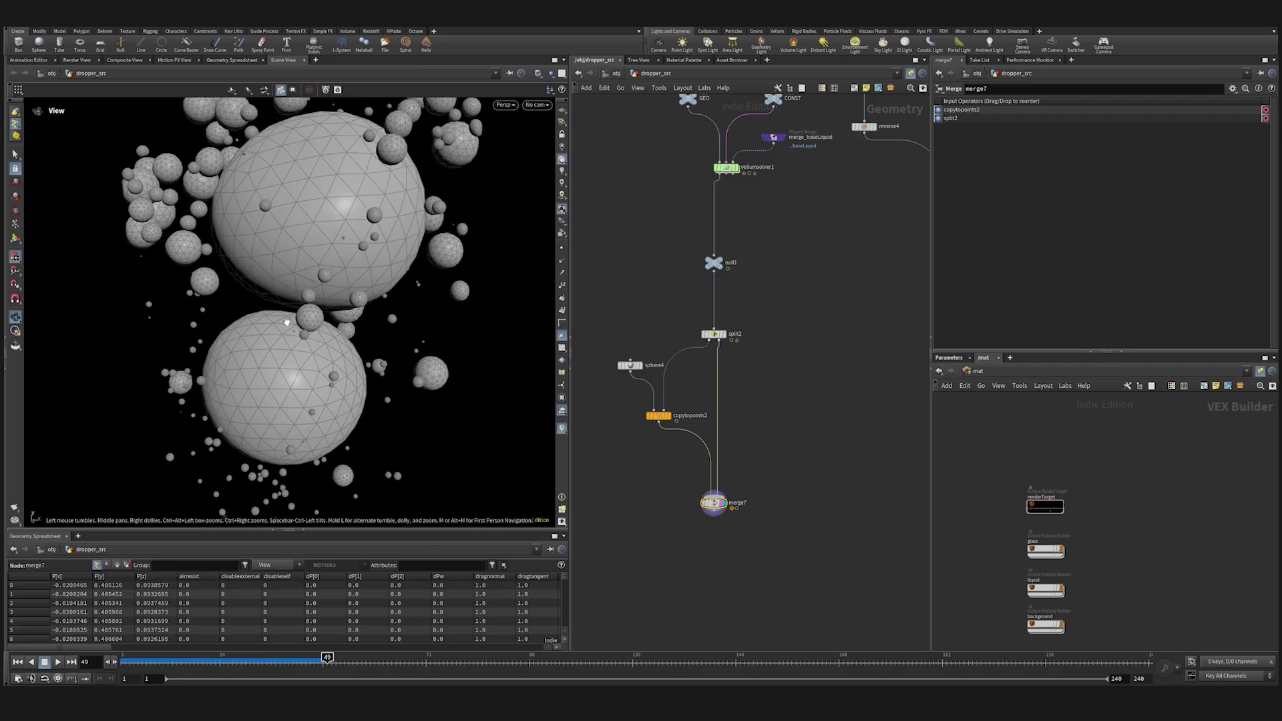
# Insert a Subdivide node between split2's second output and merge7.
pyautogui.press('Tab')
pyautogui.moveTo(696, 435)
pyautogui.click(779, 385)
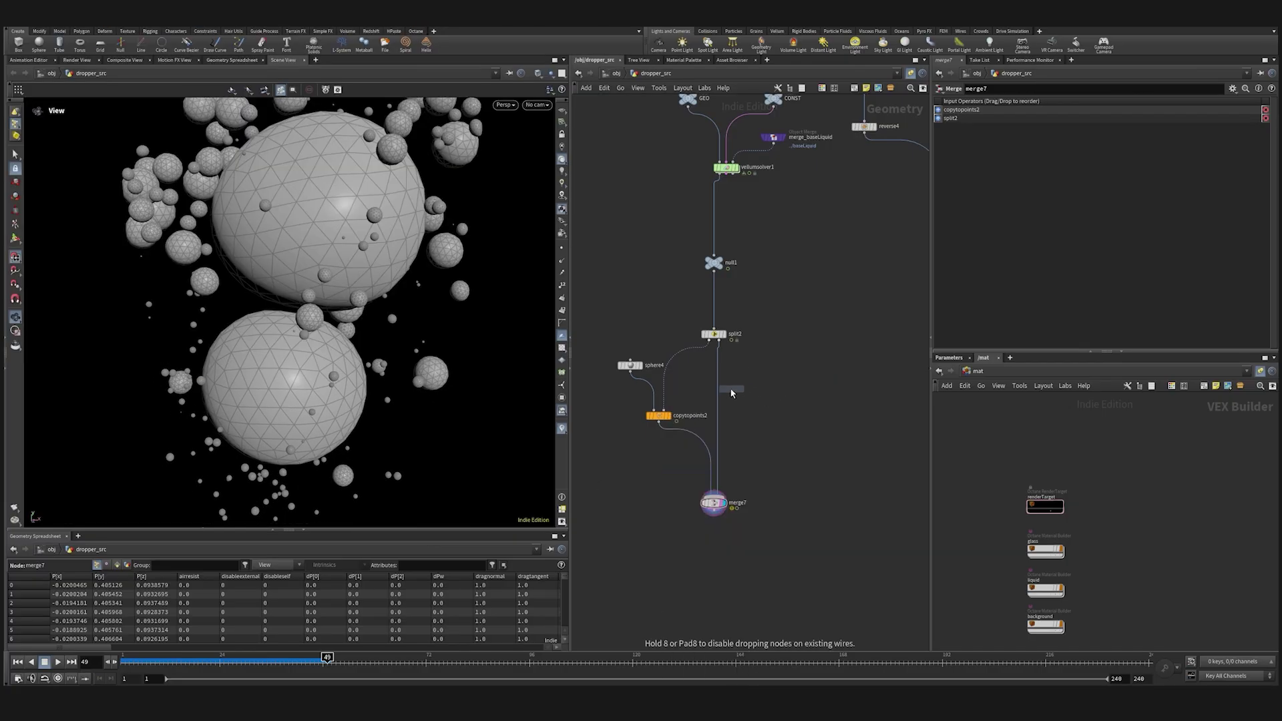
pyautogui.click(721, 406)
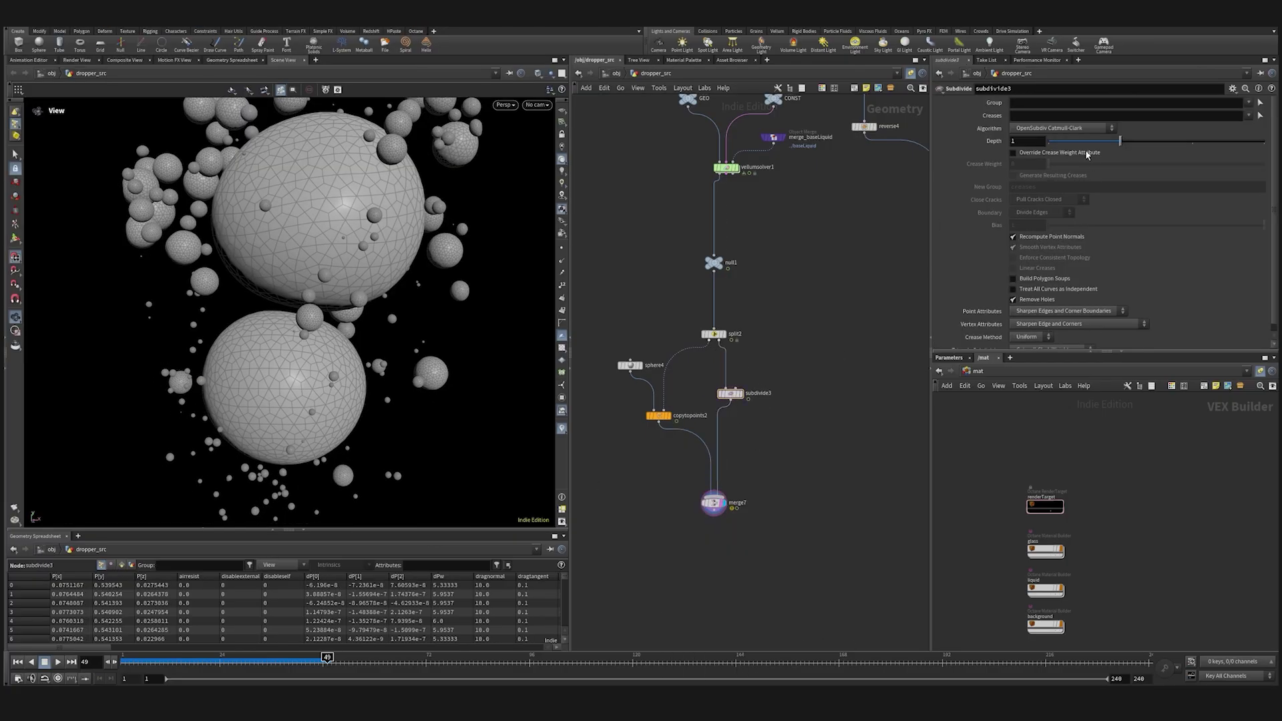
# Set the Subdivide algorithm to OpenSubdiv Loop and check the smoothed bubbles.
pyautogui.click(1057, 130)
pyautogui.click(1052, 171)
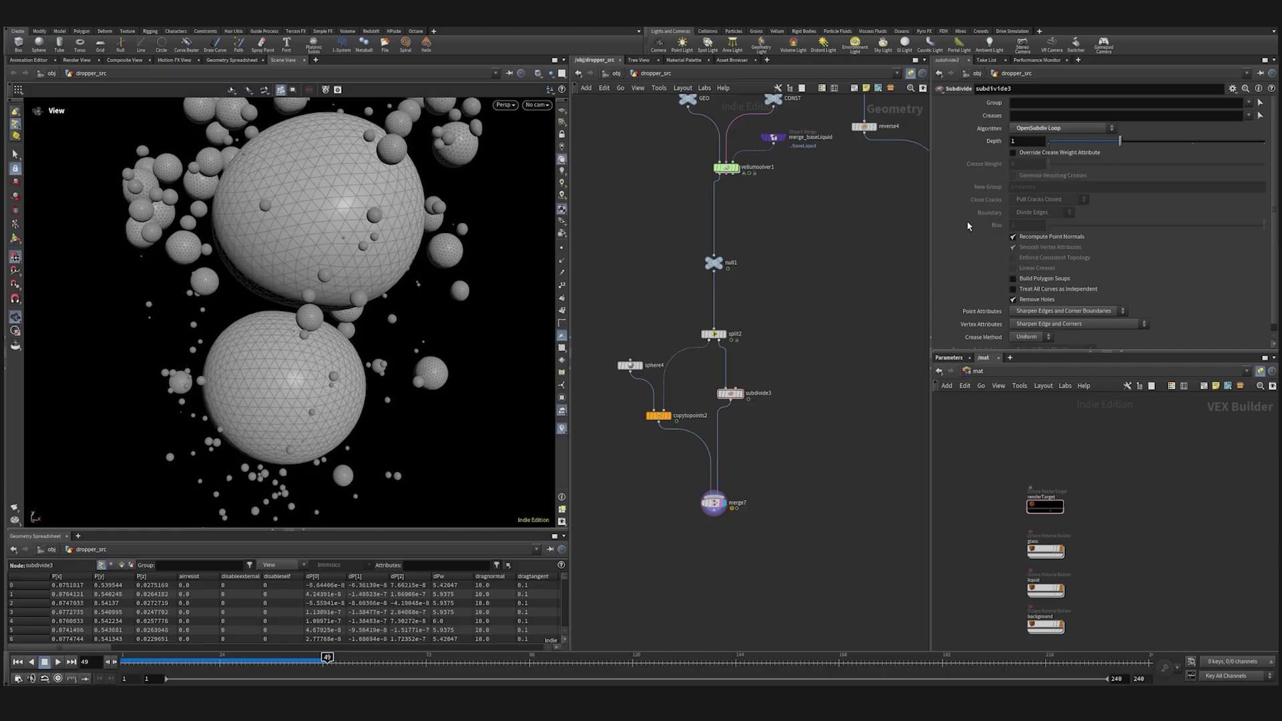
pyautogui.scroll(-5, 340, 291)
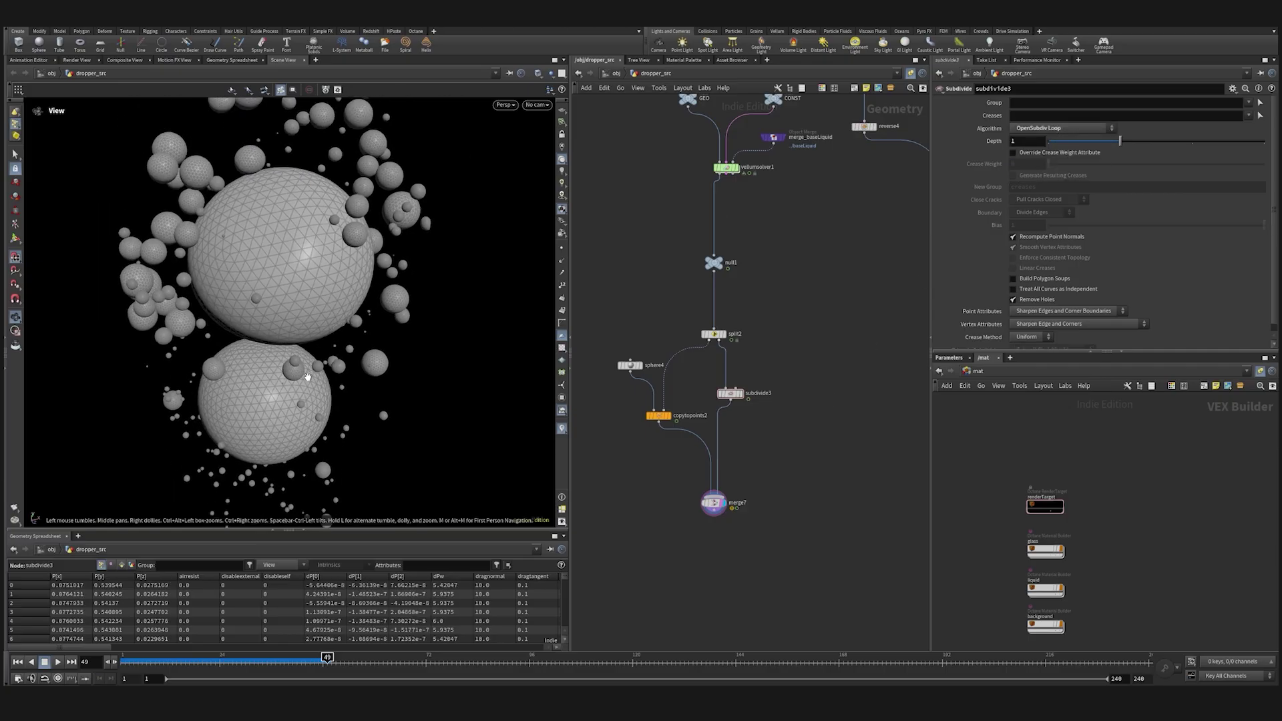
pyautogui.moveTo(340, 280); pyautogui.dragTo(281, 311)
pyautogui.scroll(-2, 731, 365)
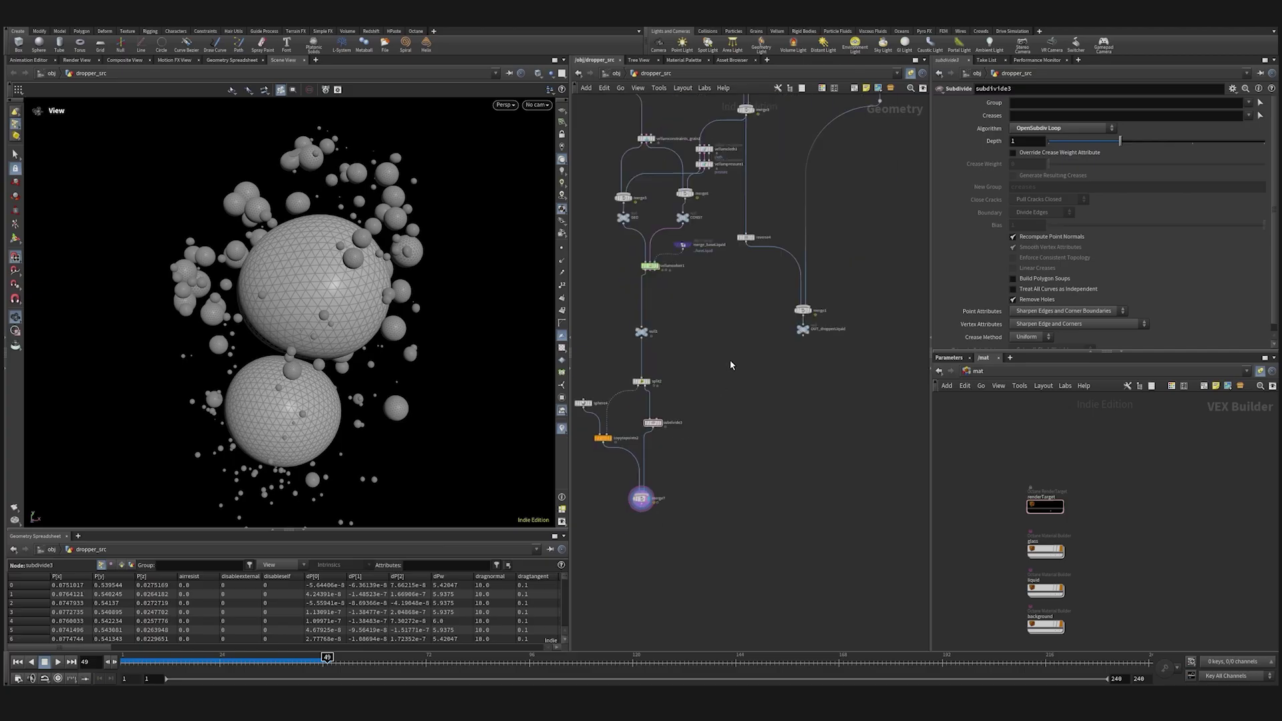
# Move the output nodes lower, route merge7 into reverse4, and display OUT_dropperLiquid.
pyautogui.moveTo(722, 219); pyautogui.dragTo(842, 358)
pyautogui.moveTo(749, 240); pyautogui.dragTo(729, 545)
pyautogui.click(664, 560)
pyautogui.moveTo(664, 560); pyautogui.dragTo(661, 439, button='middle')
pyautogui.scroll(2, 655, 379)
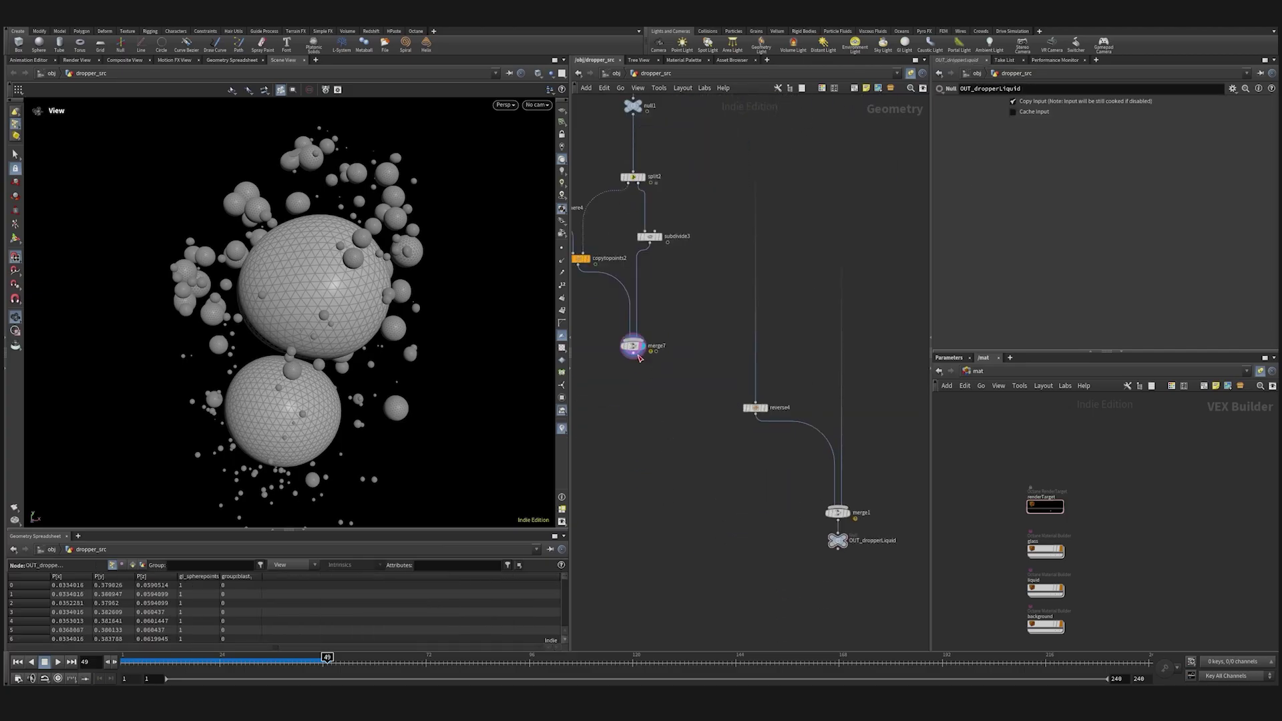
pyautogui.scroll(3, 798, 458)
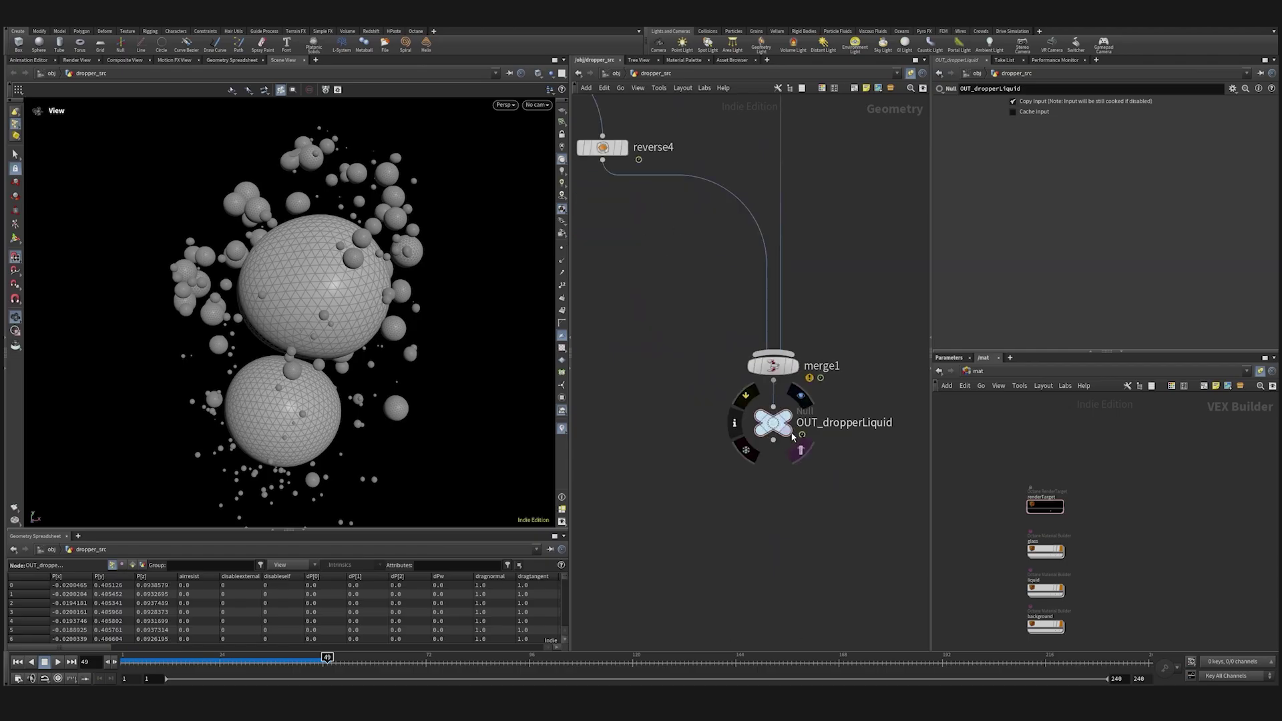
pyautogui.click(801, 395)
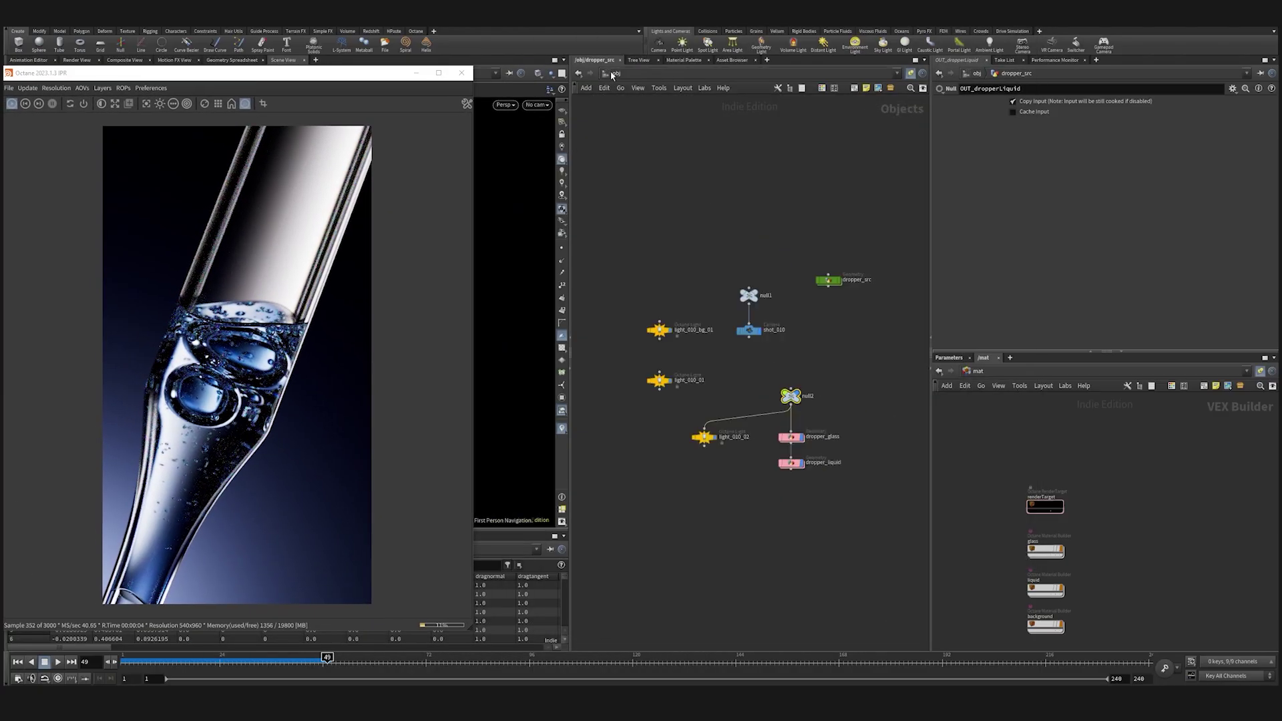
# Set the F-Stop of the shot_010 camera to 2.
pyautogui.click(745, 330)
pyautogui.click(1004, 103)
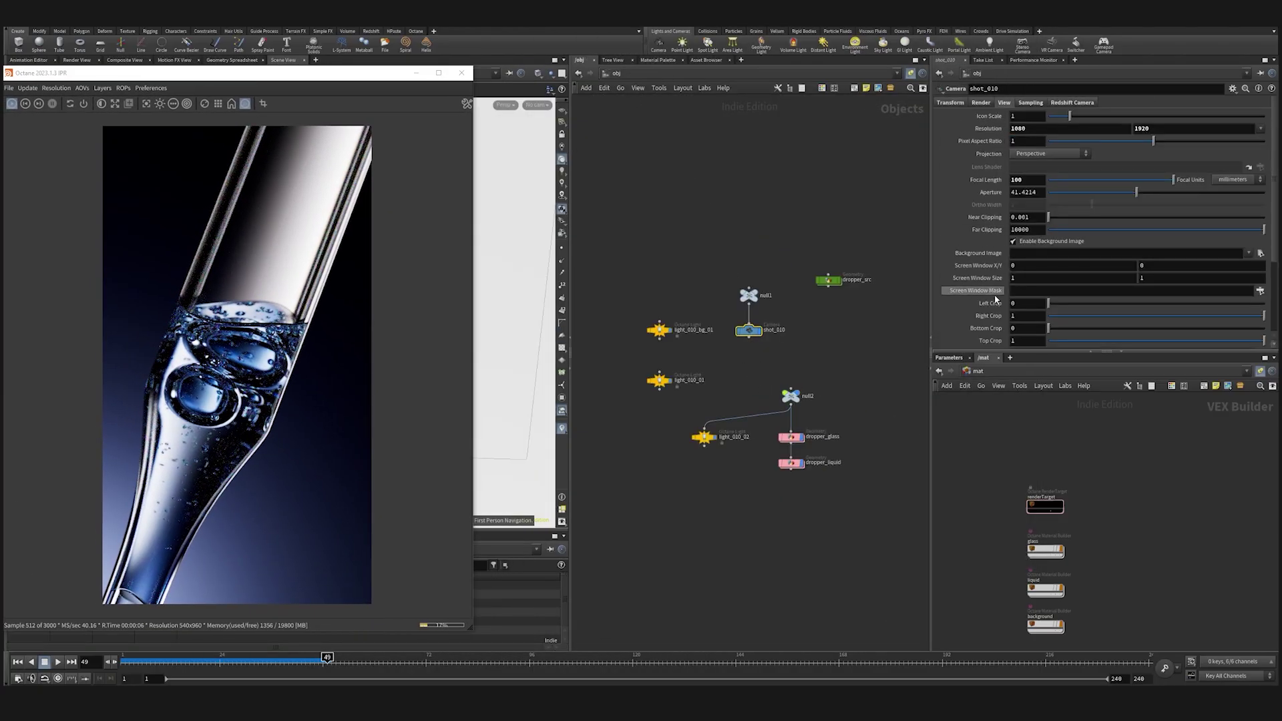
pyautogui.click(1030, 103)
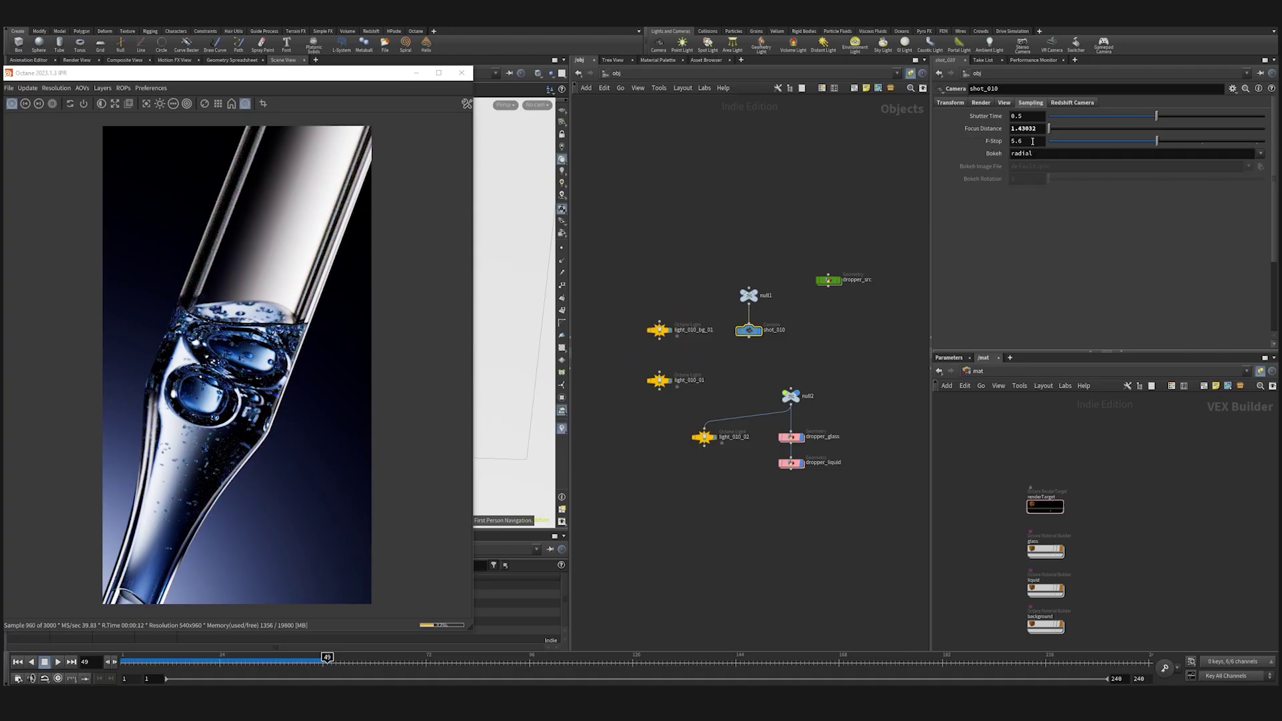
pyautogui.press('Return')
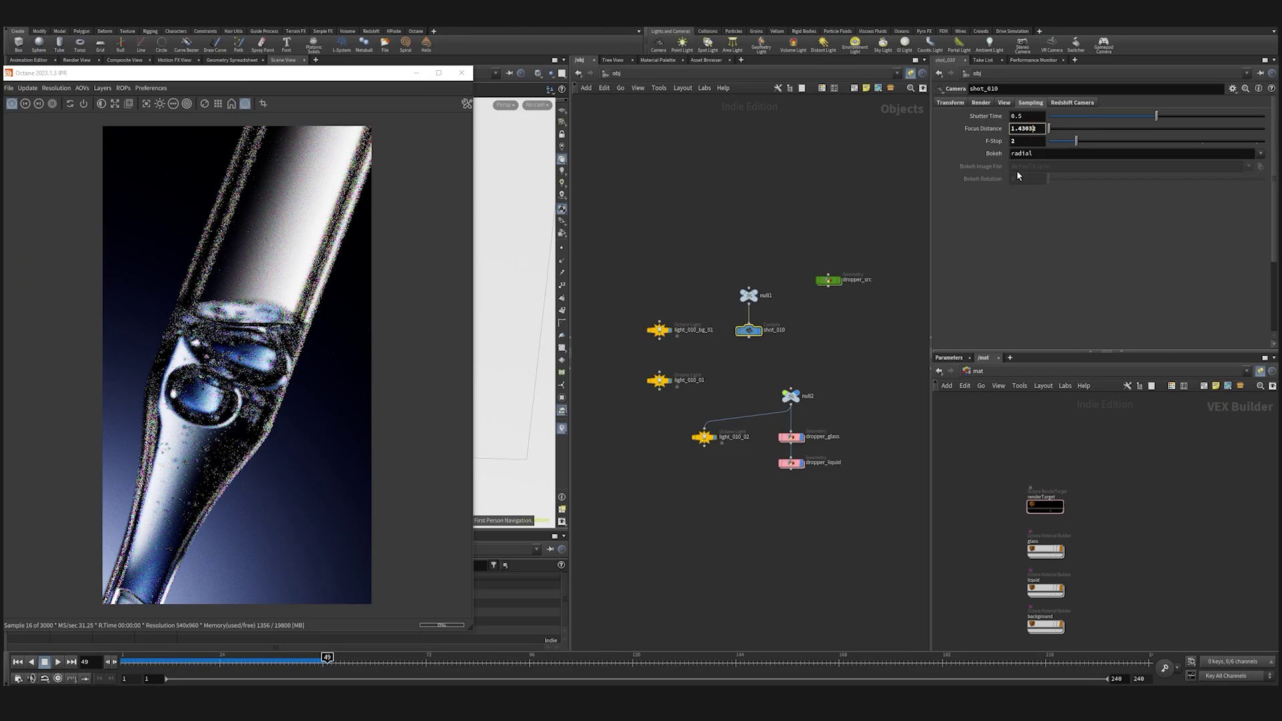
# Tune shot_010's focus distance against the Octane render, trying 1.5 and 1.6 before settling on 1.55.
pyautogui.moveTo(189, 80); pyautogui.dragTo(350, 41)
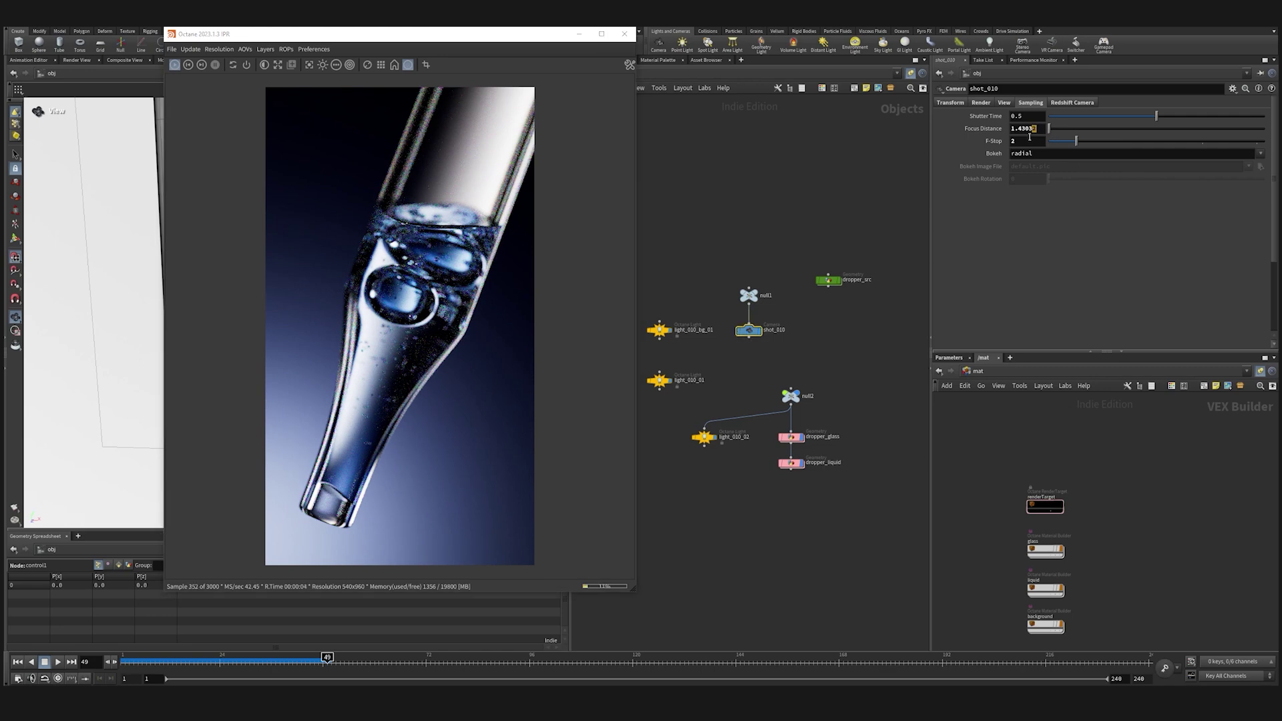
pyautogui.press('Return')
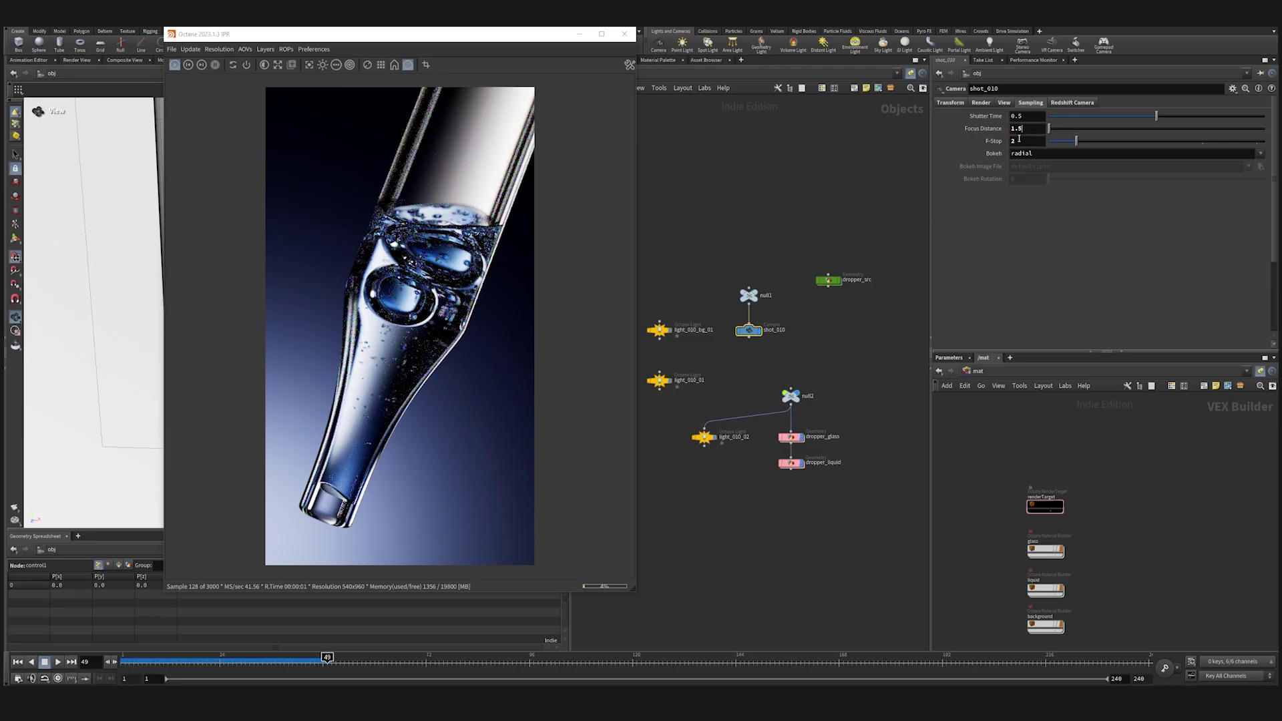
pyautogui.press('Return')
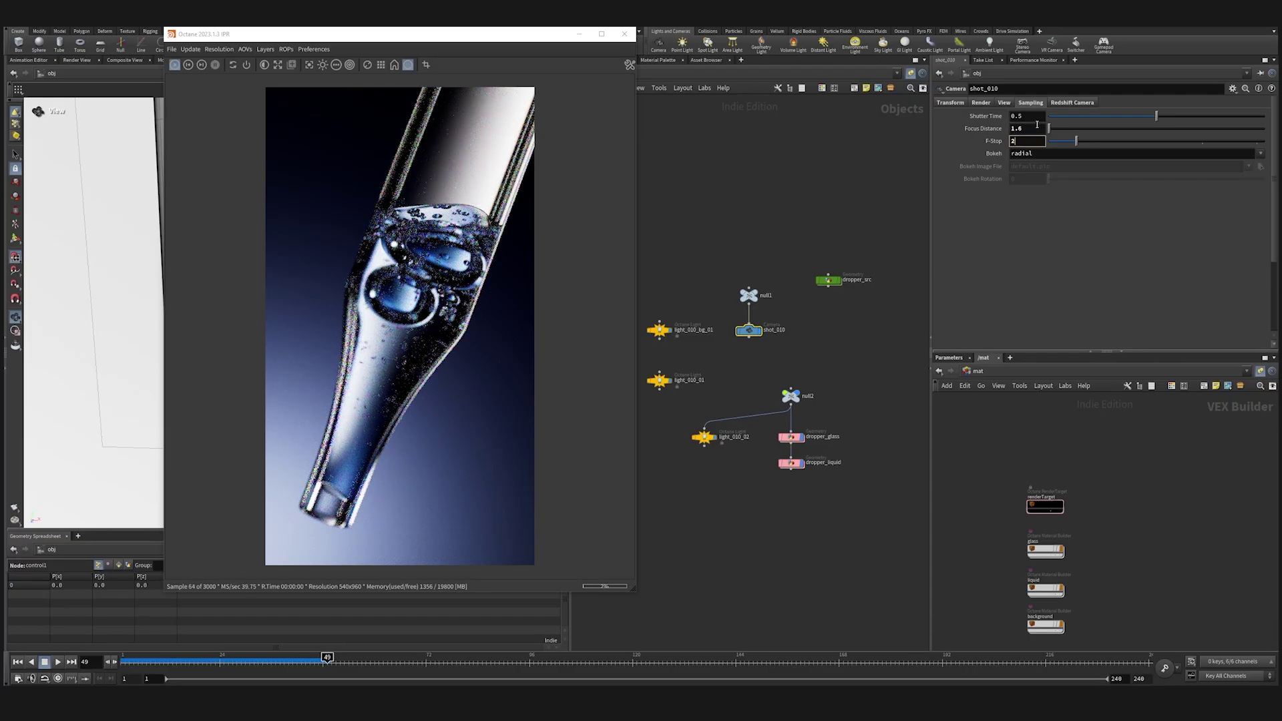
pyautogui.press('Return')
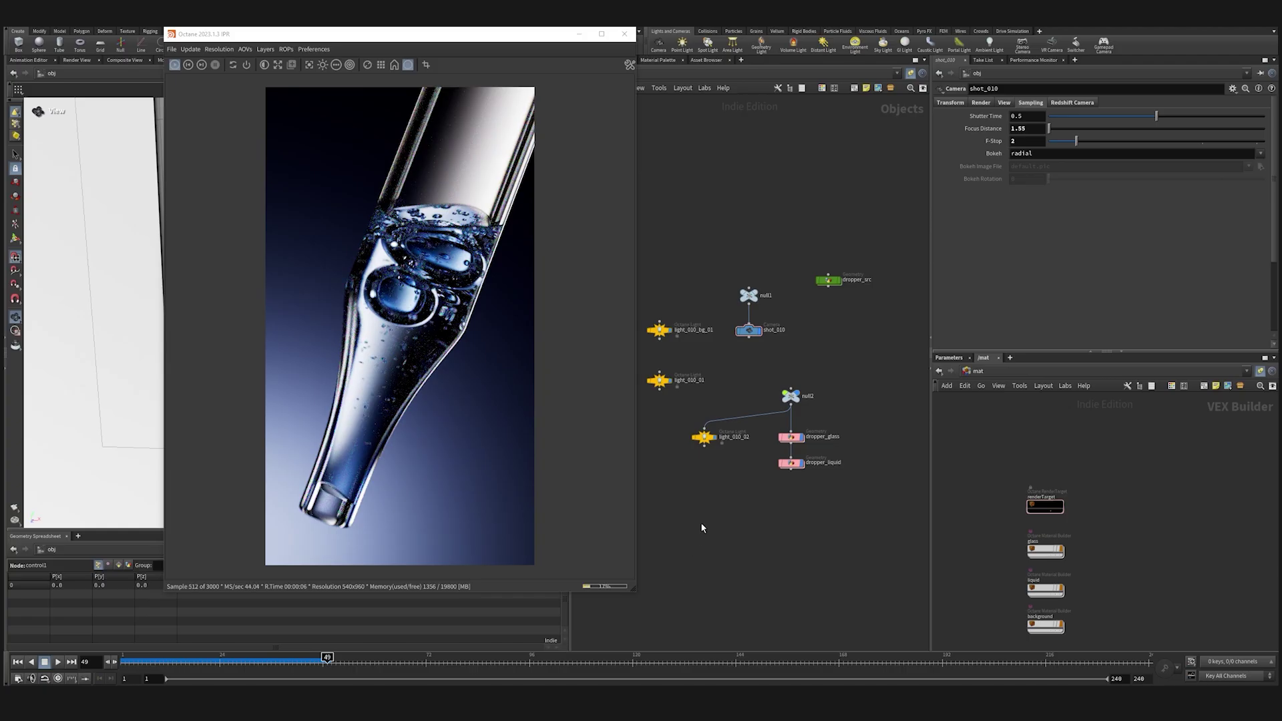
# Select light_010_01 and move it slightly lower behind the dropper in the scene view.
pyautogui.press('y')
pyautogui.moveTo(650, 360); pyautogui.dragTo(669, 361)
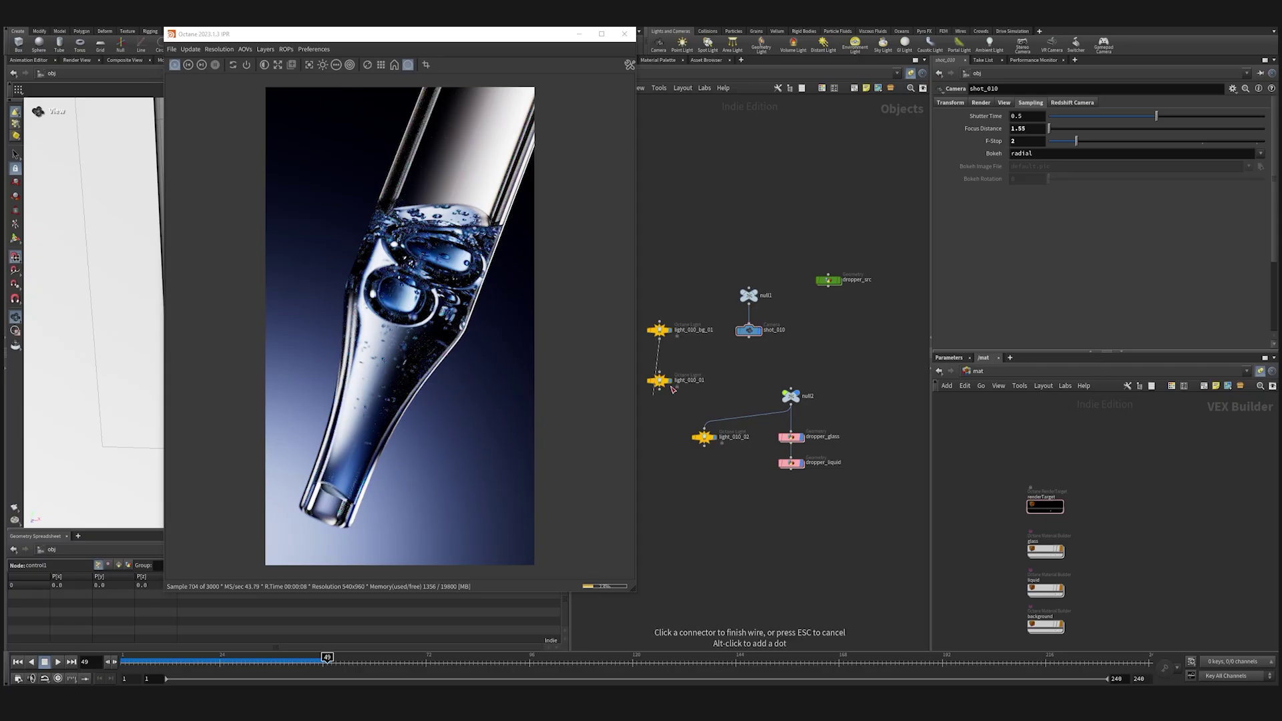
pyautogui.moveTo(677, 419); pyautogui.dragTo(714, 423, button='middle')
pyautogui.click(688, 389)
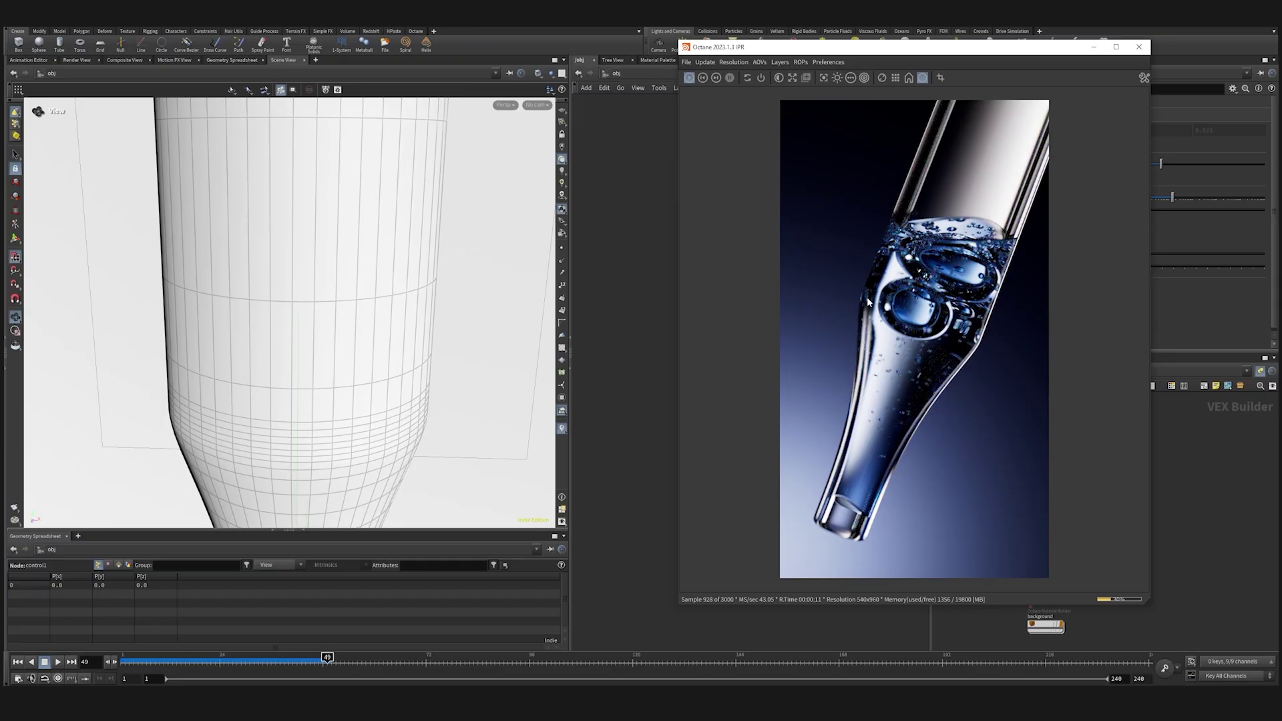
pyautogui.click(563, 147)
pyautogui.click(561, 160)
pyautogui.moveTo(360, 254)
pyautogui.mouseDown()
pyautogui.moveTo(315, 258)
pyautogui.moveTo(296, 275)
pyautogui.moveTo(309, 367)
pyautogui.moveTo(276, 378)
pyautogui.mouseUp()
pyautogui.scroll(-10, 307, 274)
pyautogui.click(16, 243)
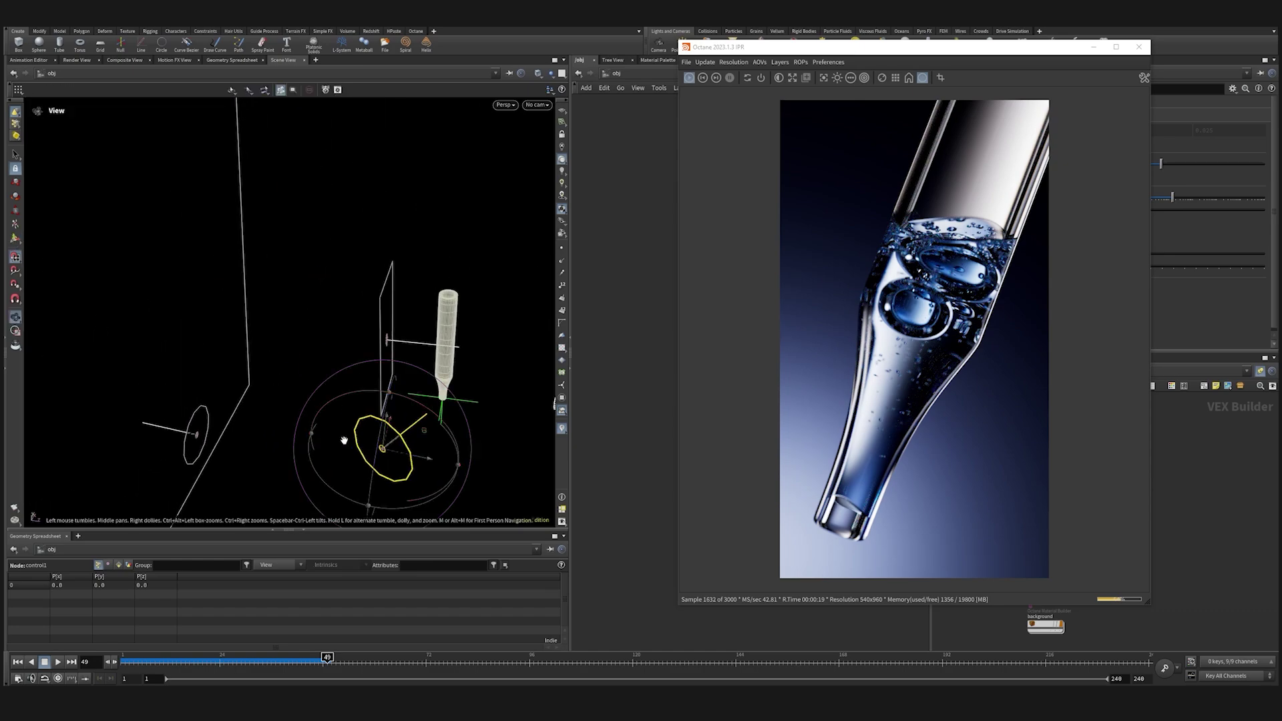
pyautogui.moveTo(343, 440)
pyautogui.keyDown('alt'); pyautogui.mouseDown()
pyautogui.moveTo(274, 300)
pyautogui.moveTo(269, 235)
pyautogui.moveTo(270, 327)
pyautogui.moveTo(343, 441)
pyautogui.mouseUp(); pyautogui.keyUp('alt')
pyautogui.moveTo(332, 519)
pyautogui.mouseDown()
pyautogui.moveTo(350, 512)
pyautogui.moveTo(346, 501)
pyautogui.mouseUp()
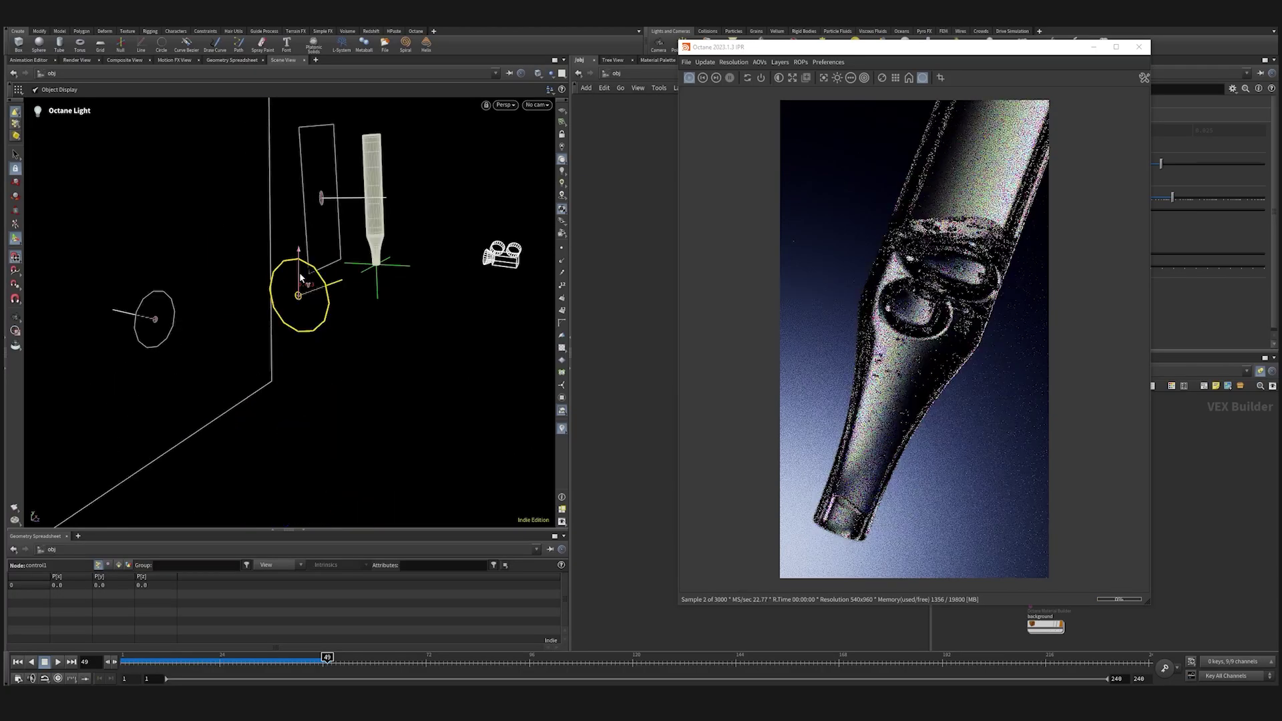
pyautogui.moveTo(301, 274); pyautogui.dragTo(300, 279)
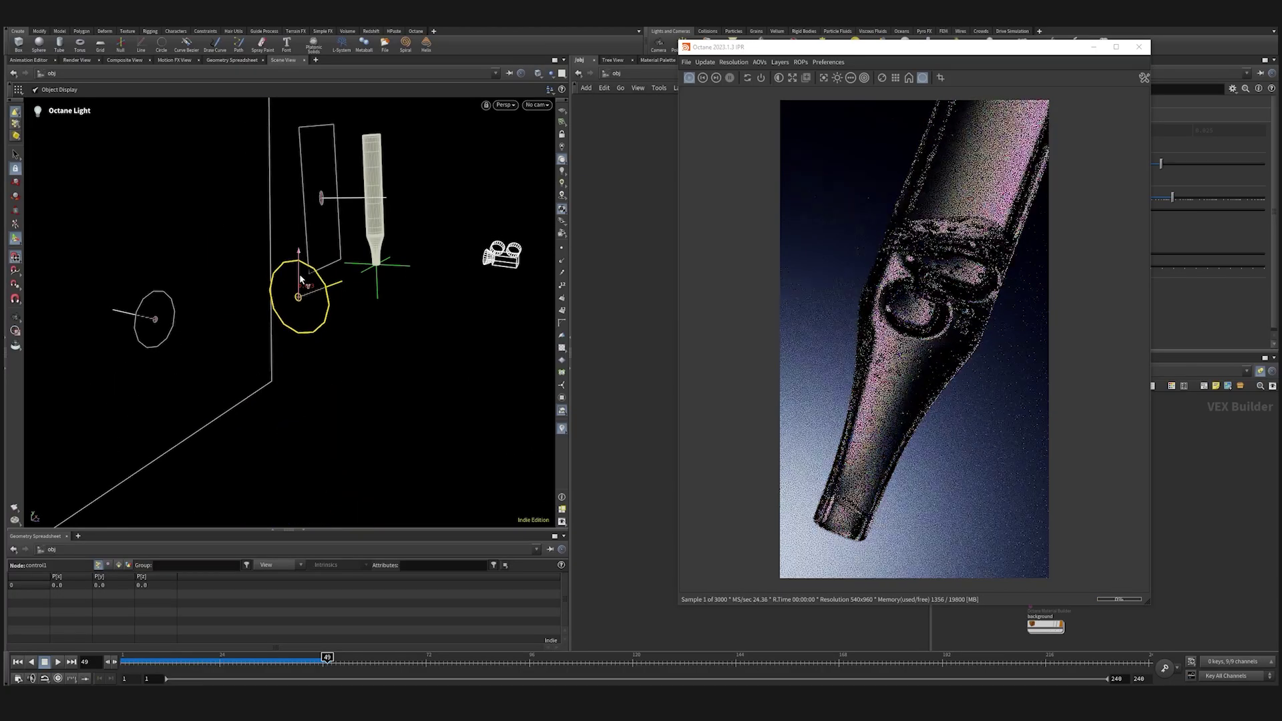
pyautogui.moveTo(559, 65); pyautogui.dragTo(352, 61)
# In the background material's Tool_Gradient1, darken the deep blue colour of point 3 to a value of 0.339.
pyautogui.press('h')
pyautogui.scroll(3, 1043, 554)
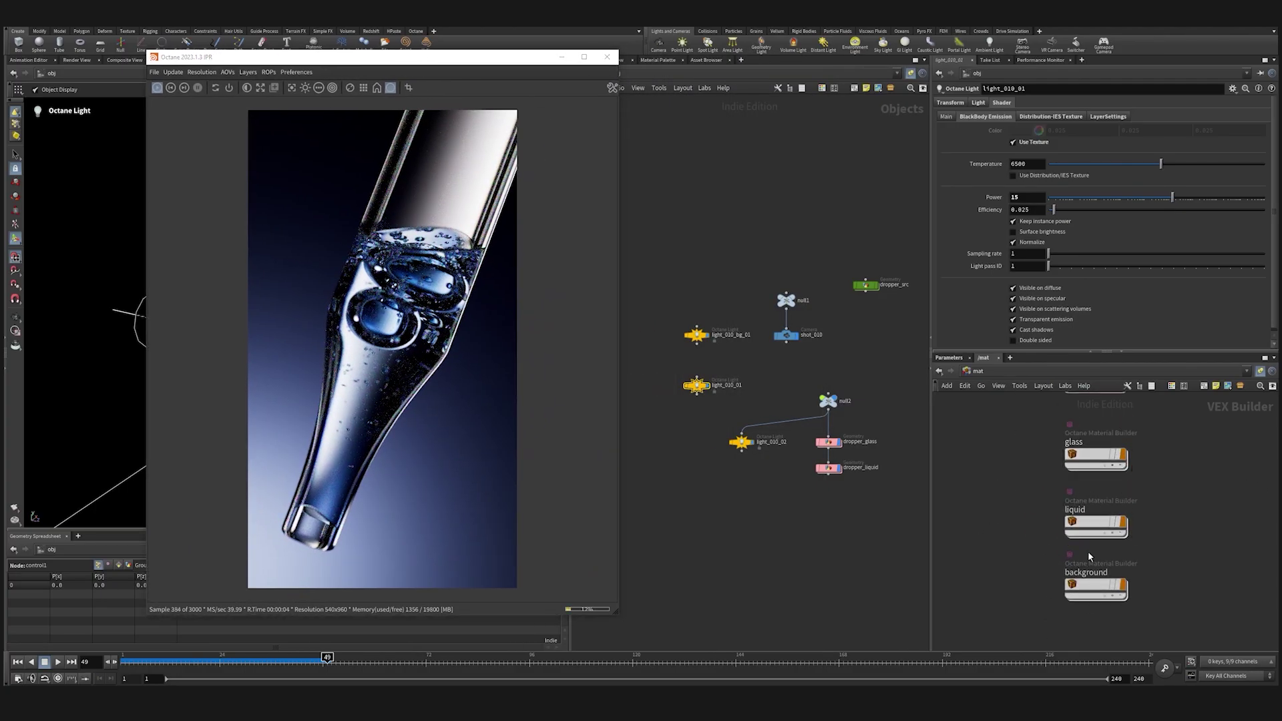
pyautogui.doubleClick(1094, 590)
pyautogui.click(996, 528)
pyautogui.click(1135, 424)
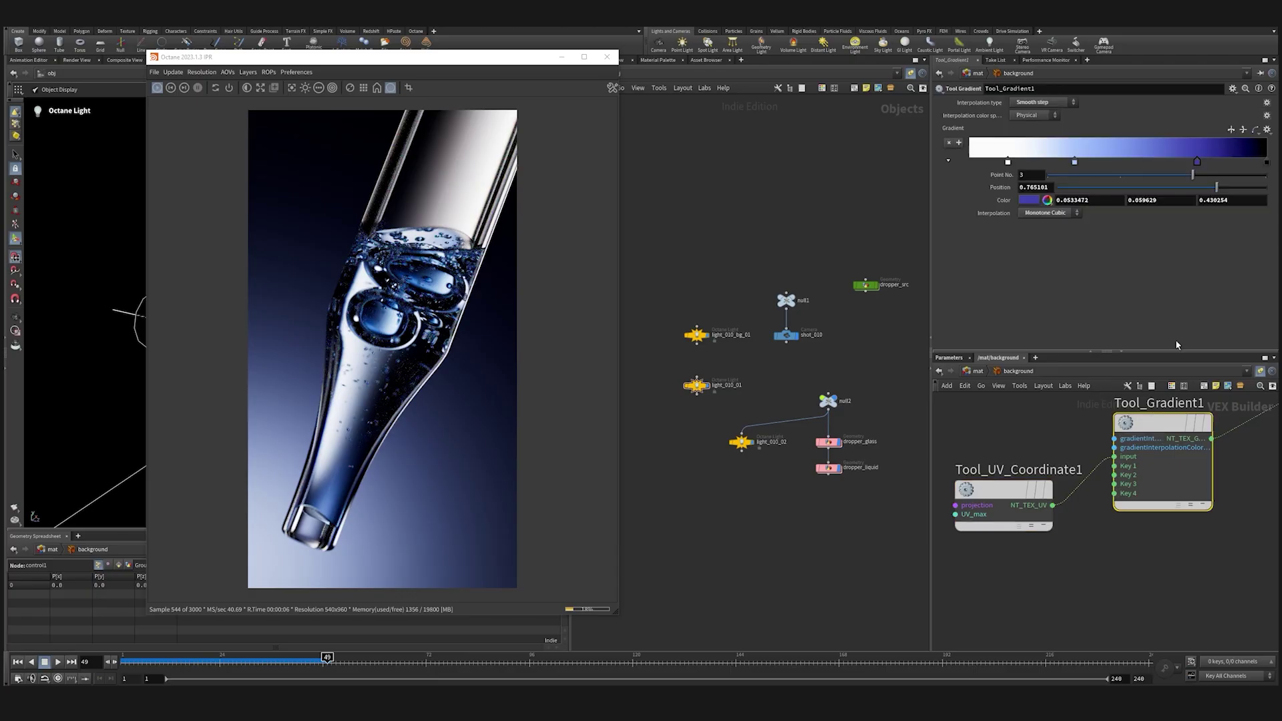
pyautogui.click(1032, 200)
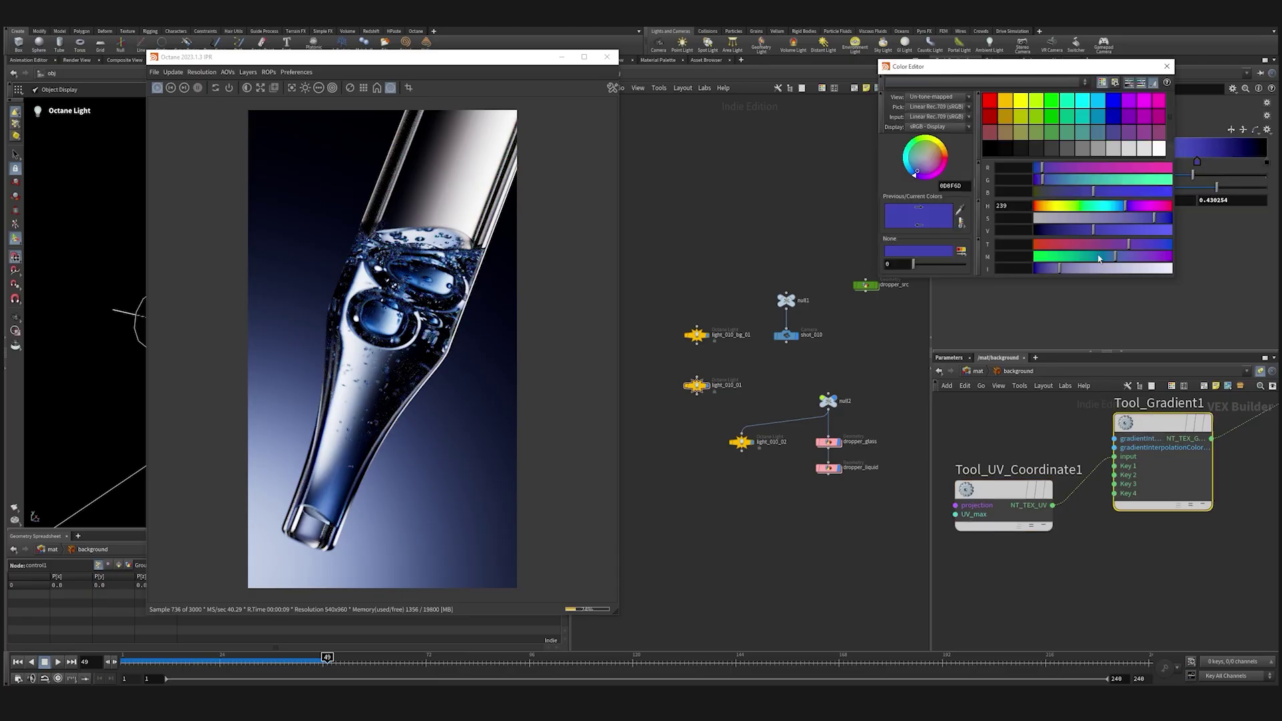
pyautogui.moveTo(1150, 224); pyautogui.dragTo(1082, 229)
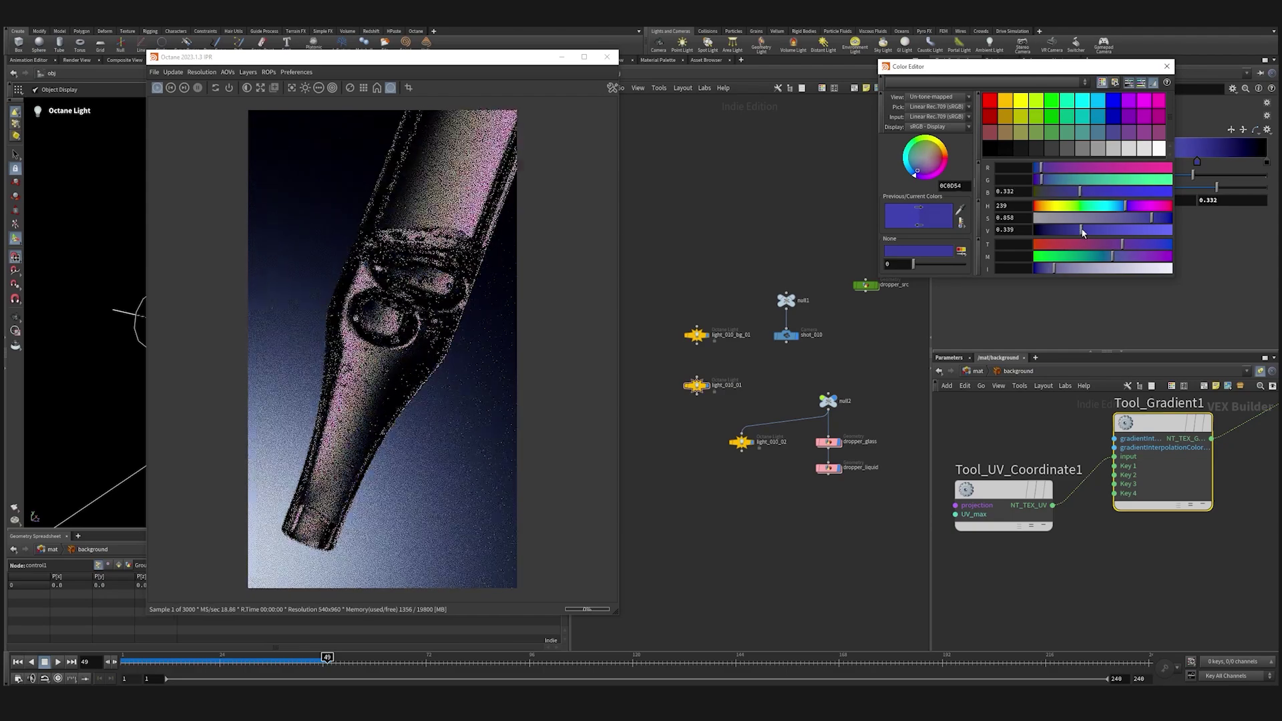
pyautogui.click(1166, 67)
# Raise the saturation of the background gradient's light blue point to 0.682.
pyautogui.click(1080, 176)
pyautogui.click(1031, 200)
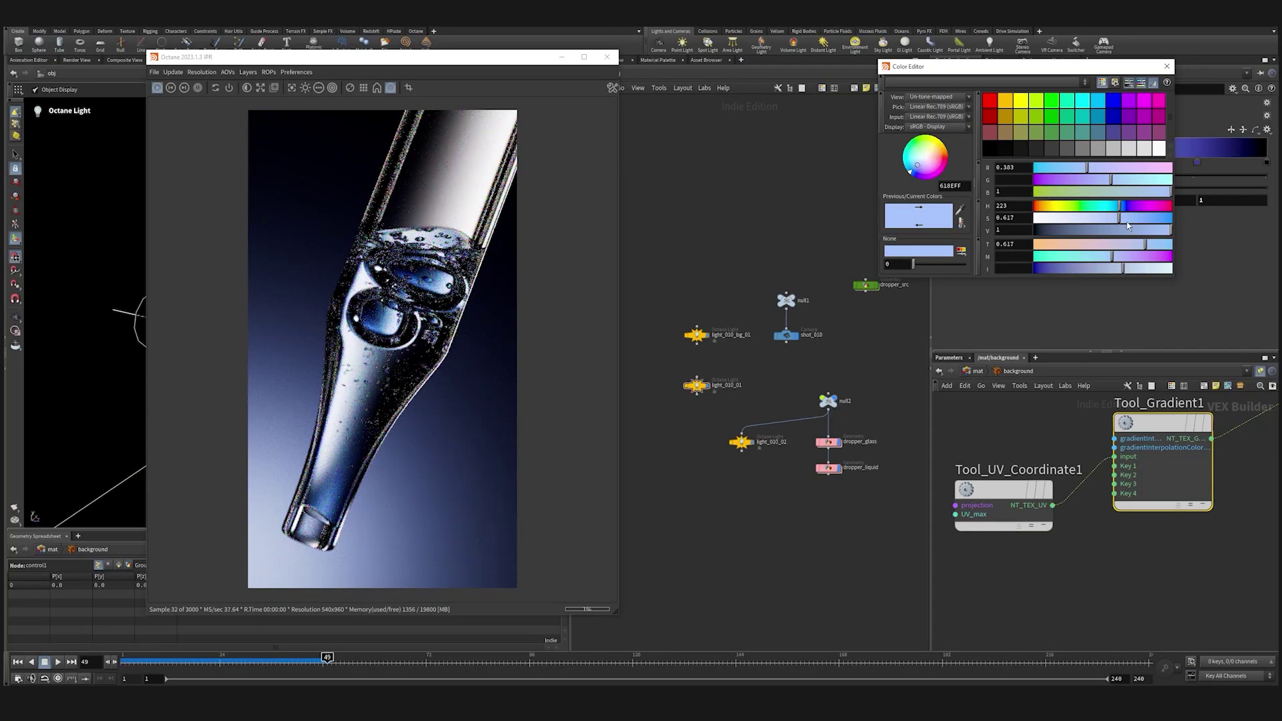
pyautogui.moveTo(1118, 219)
pyautogui.mouseDown()
pyautogui.moveTo(1150, 221)
pyautogui.moveTo(1130, 226)
pyautogui.mouseUp()
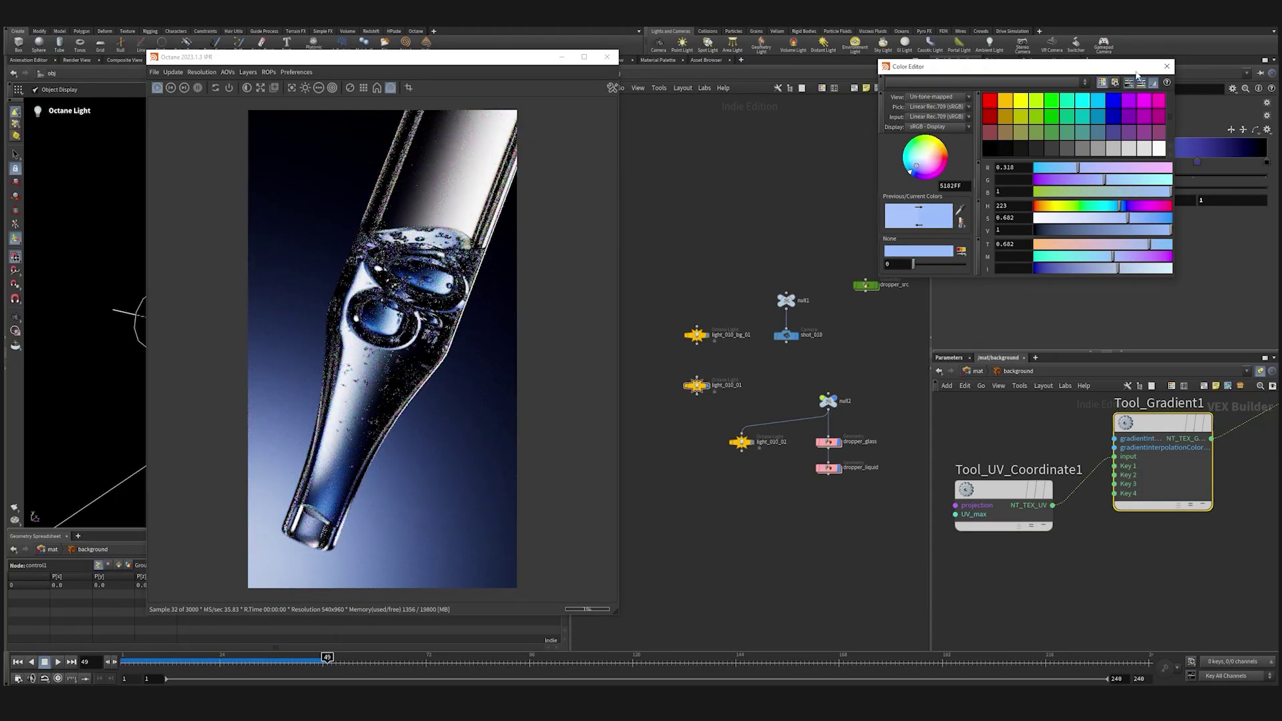
pyautogui.click(1167, 66)
# Adjust the transmission colour of the liquid material's Material_Specular1 to hue 208 and saturation 0.336.
pyautogui.click(978, 371)
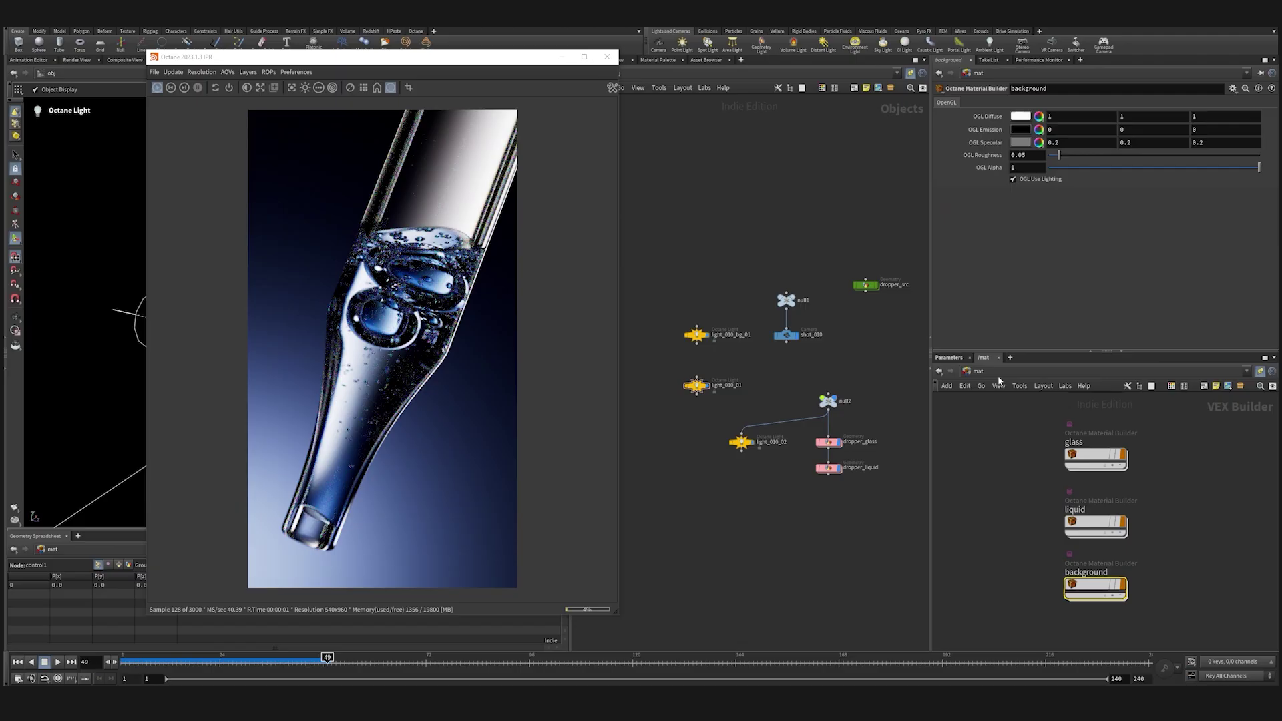
pyautogui.doubleClick(1095, 527)
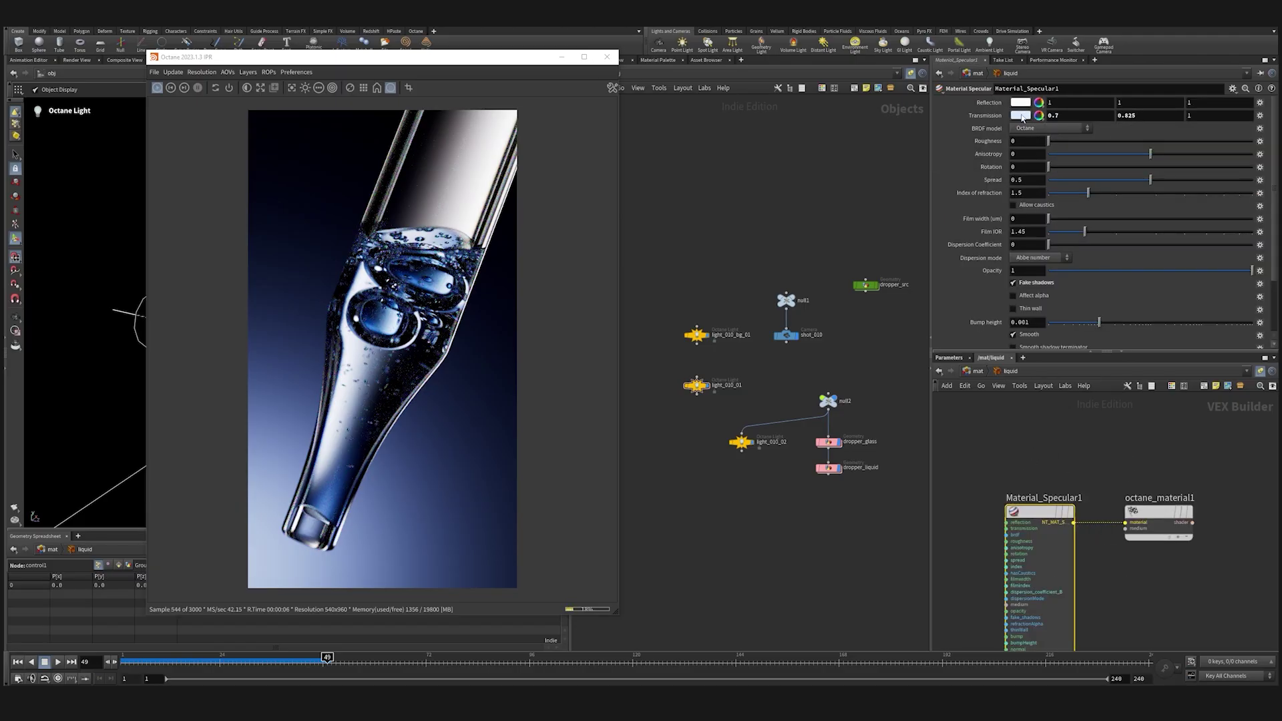
pyautogui.scroll(-3, 1095, 306)
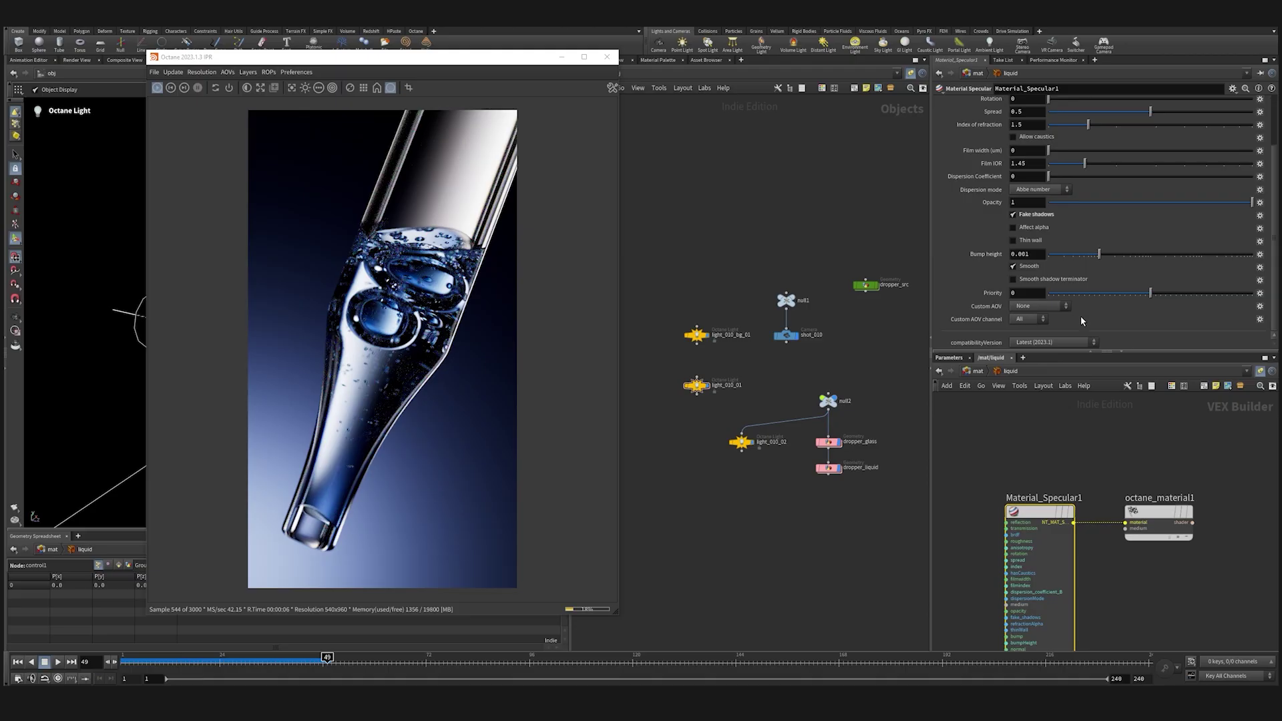
pyautogui.scroll(3, 1080, 315)
pyautogui.click(1020, 130)
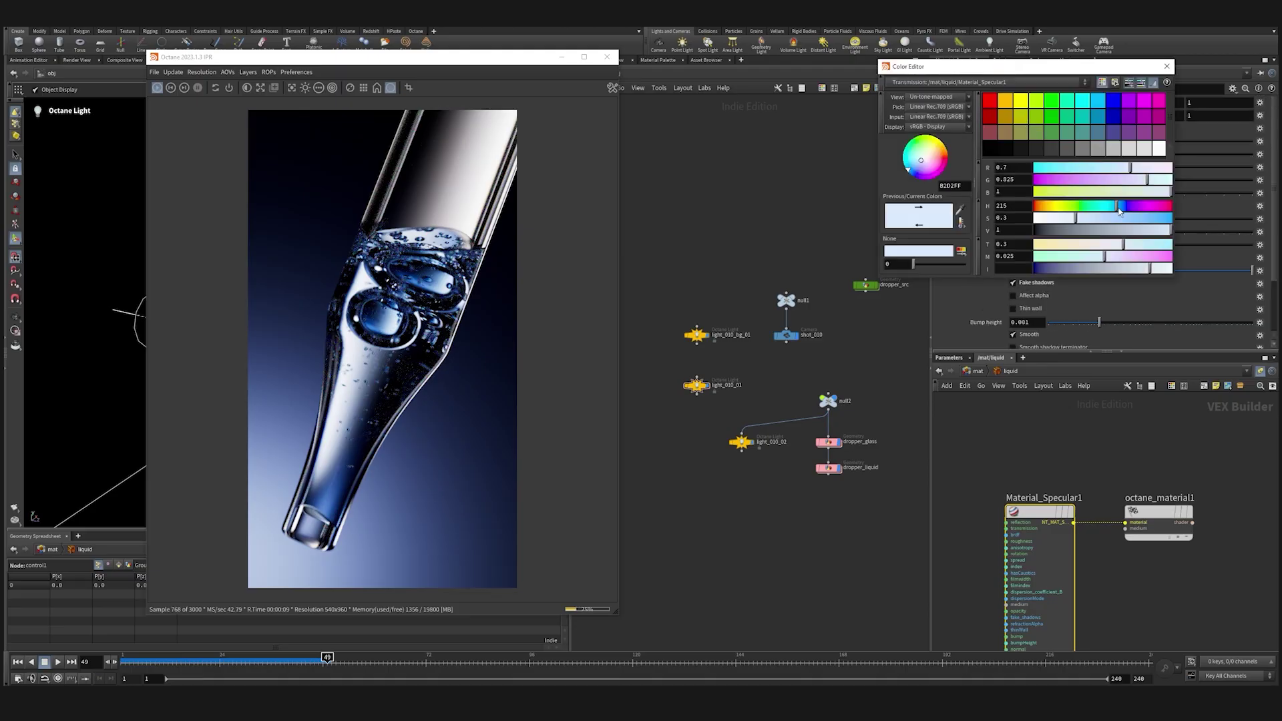
pyautogui.moveTo(1120, 210); pyautogui.dragTo(1115, 209)
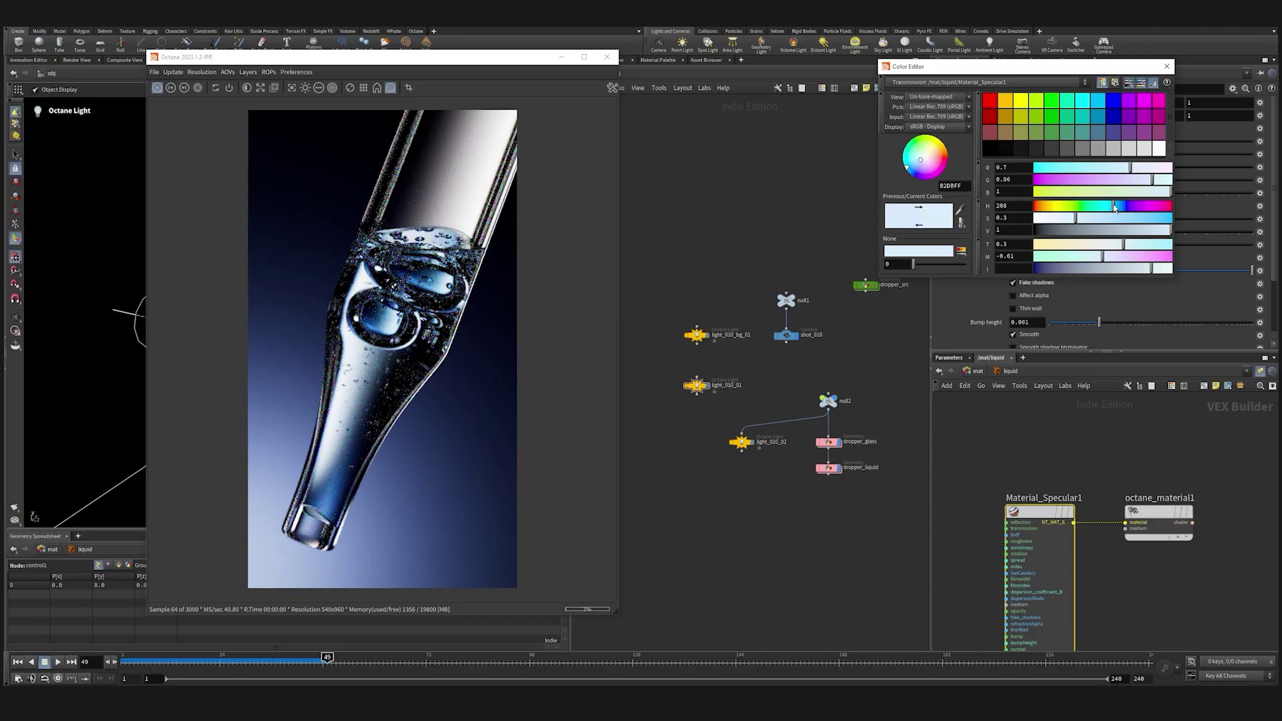
pyautogui.moveTo(1076, 219); pyautogui.dragTo(1082, 221)
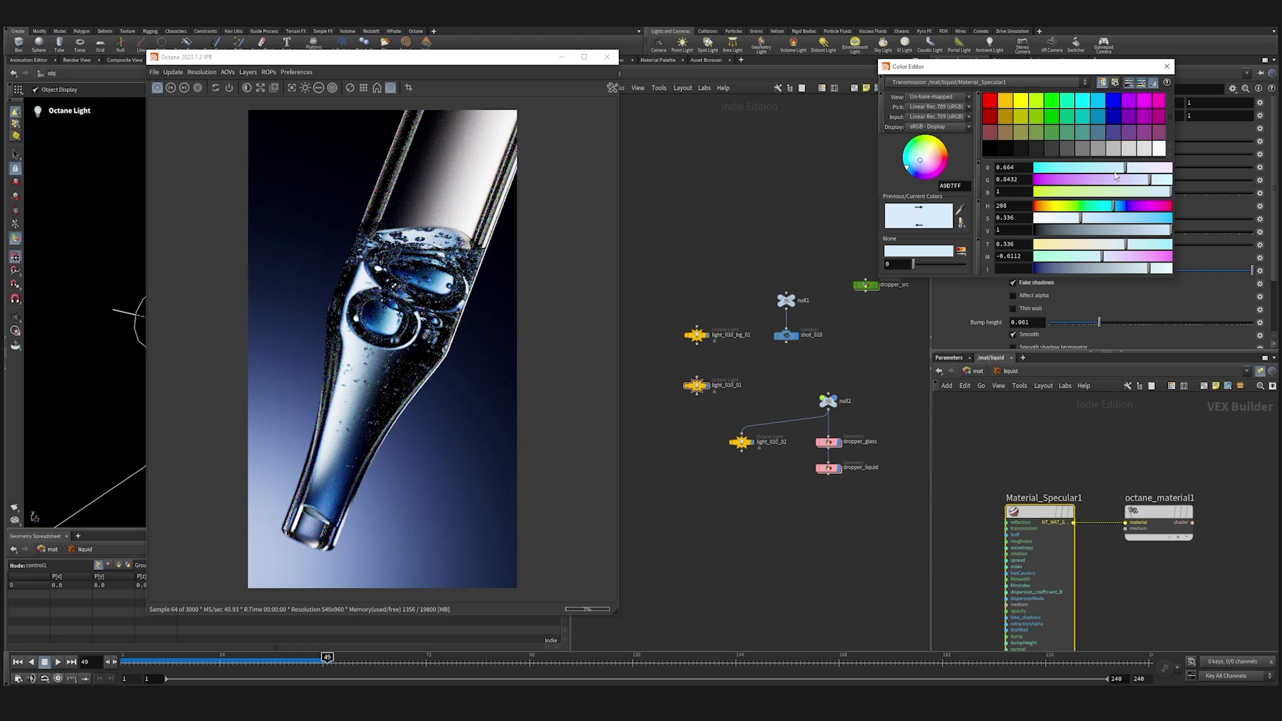
pyautogui.click(1167, 66)
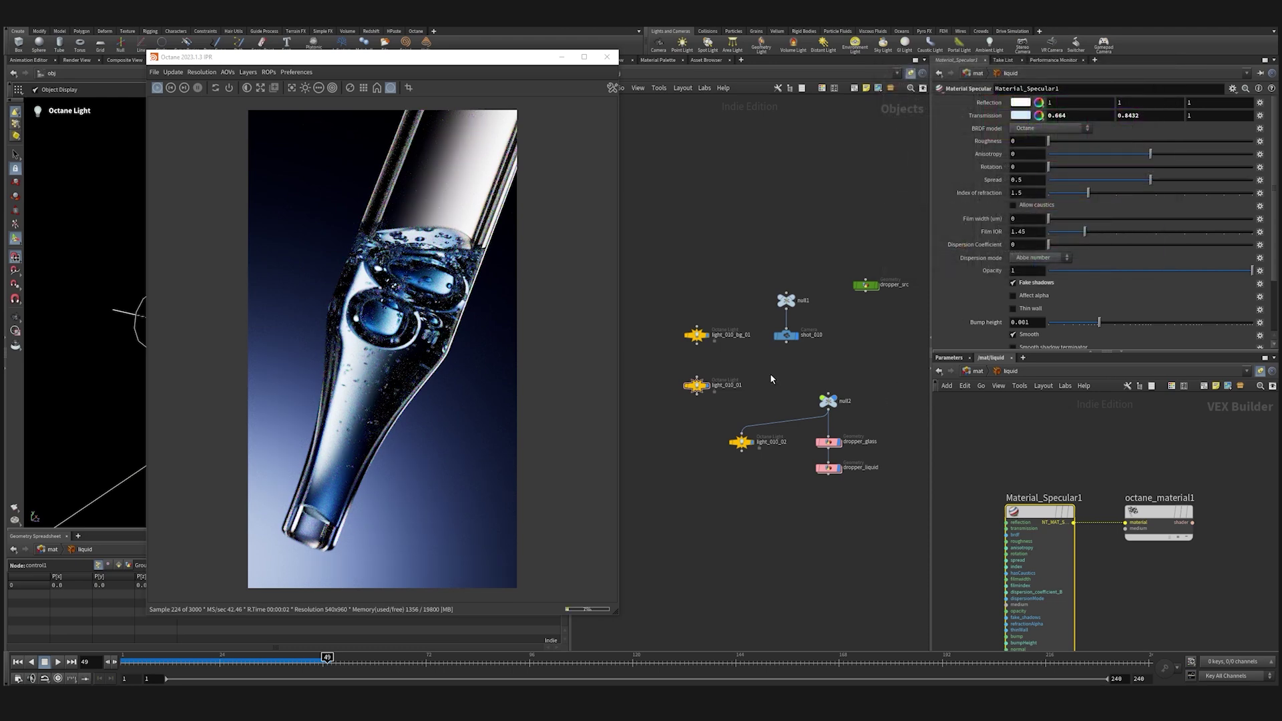
# Set the power of light_010_02 to 15 and its Y translation to 0.53563.
pyautogui.click(741, 442)
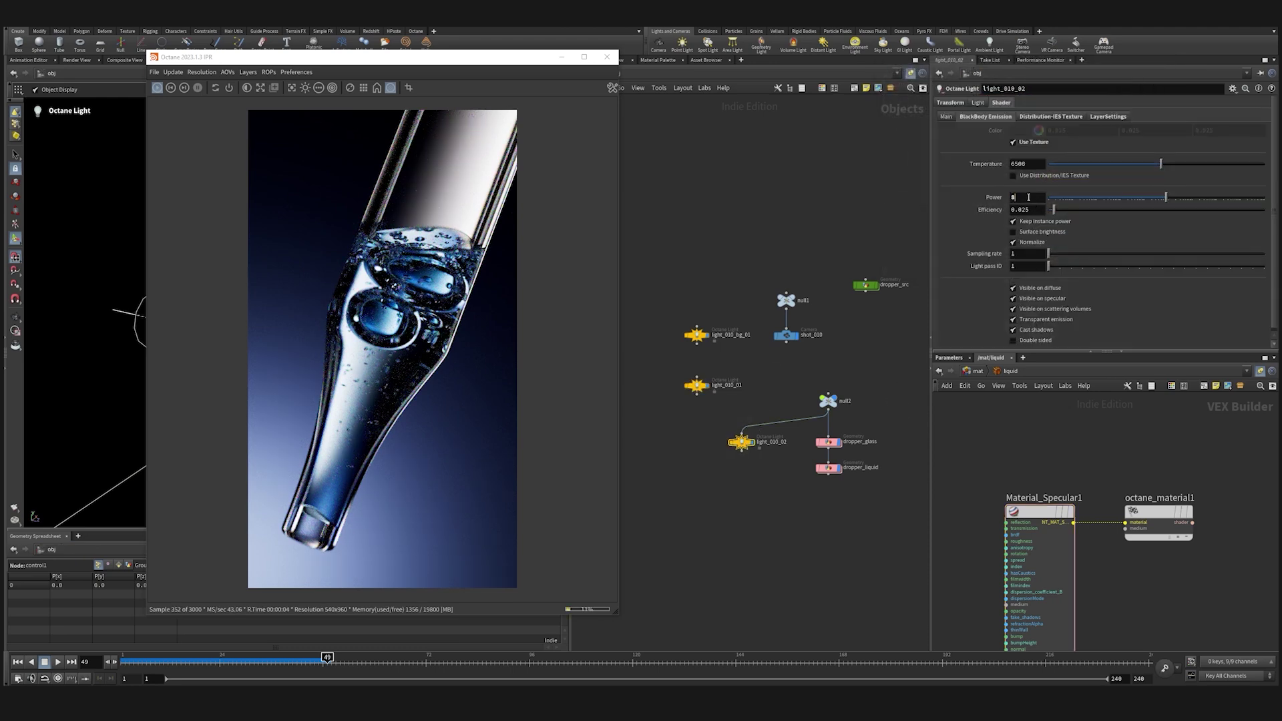
pyautogui.press('BackSpace')
pyautogui.write('15')
pyautogui.press('Return')
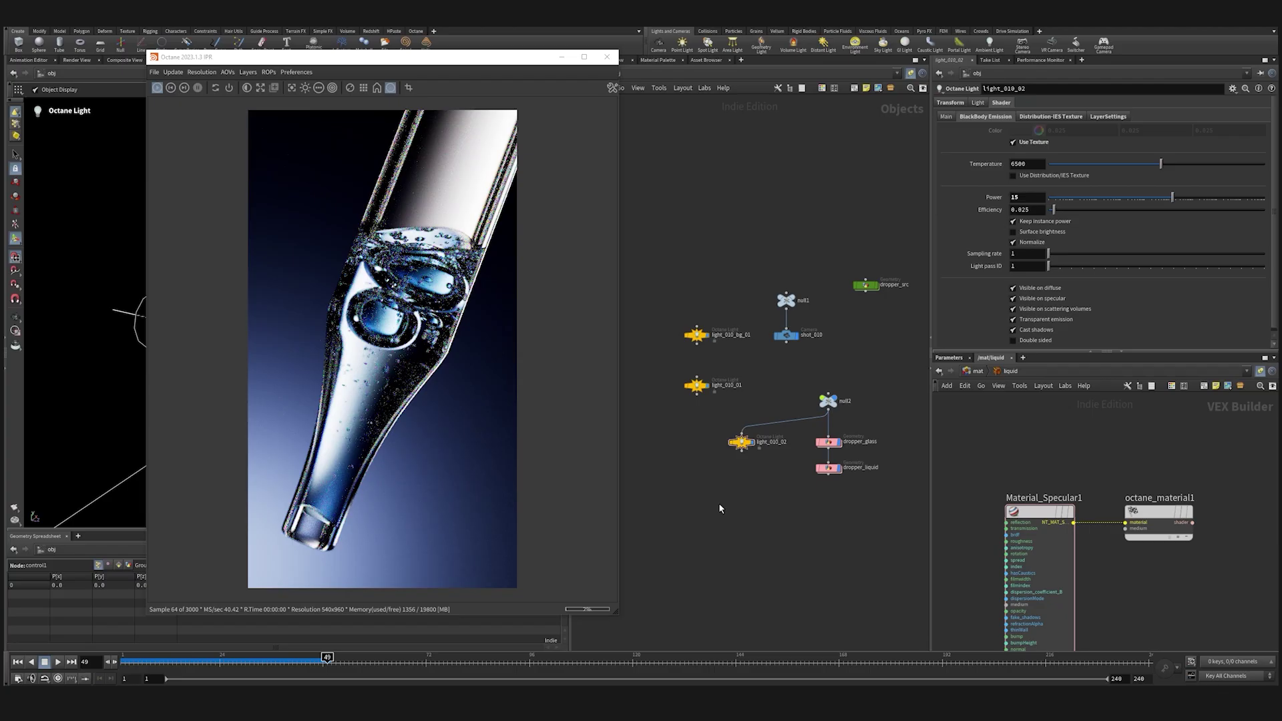
pyautogui.moveTo(727, 473); pyautogui.dragTo(727, 475)
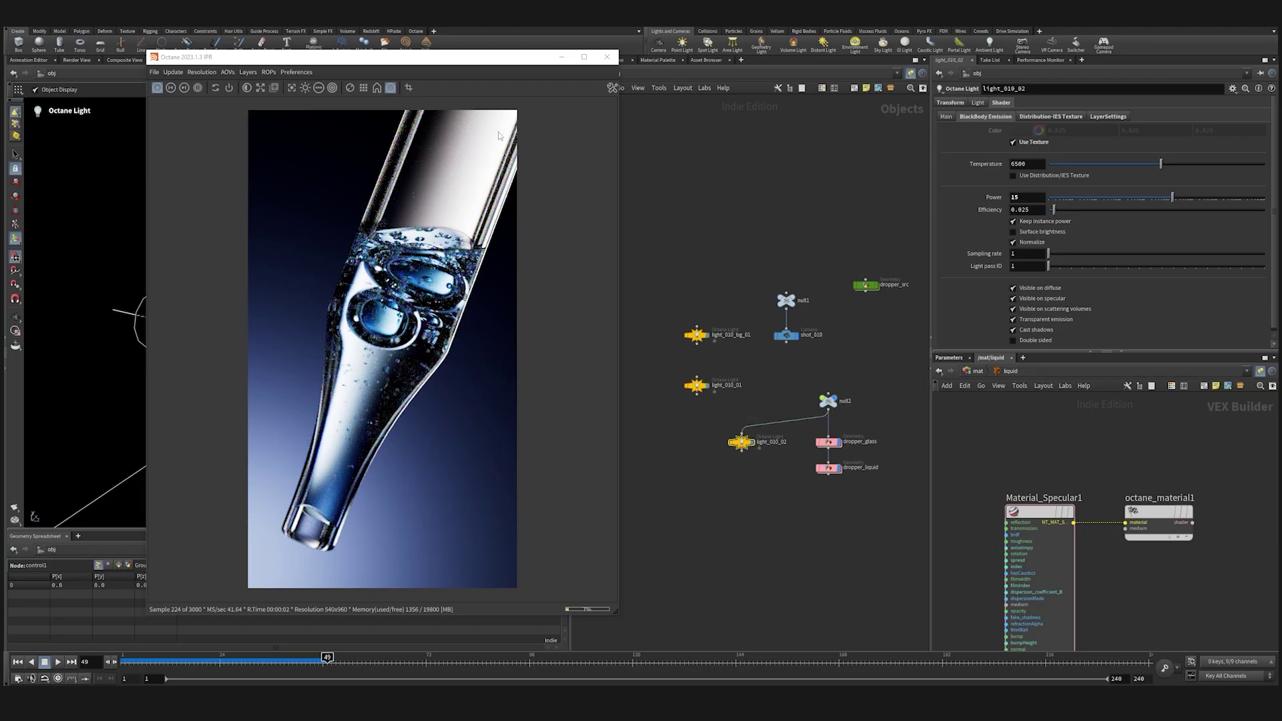
pyautogui.click(950, 102)
pyautogui.moveTo(1128, 139); pyautogui.dragTo(1103, 145, button='middle')
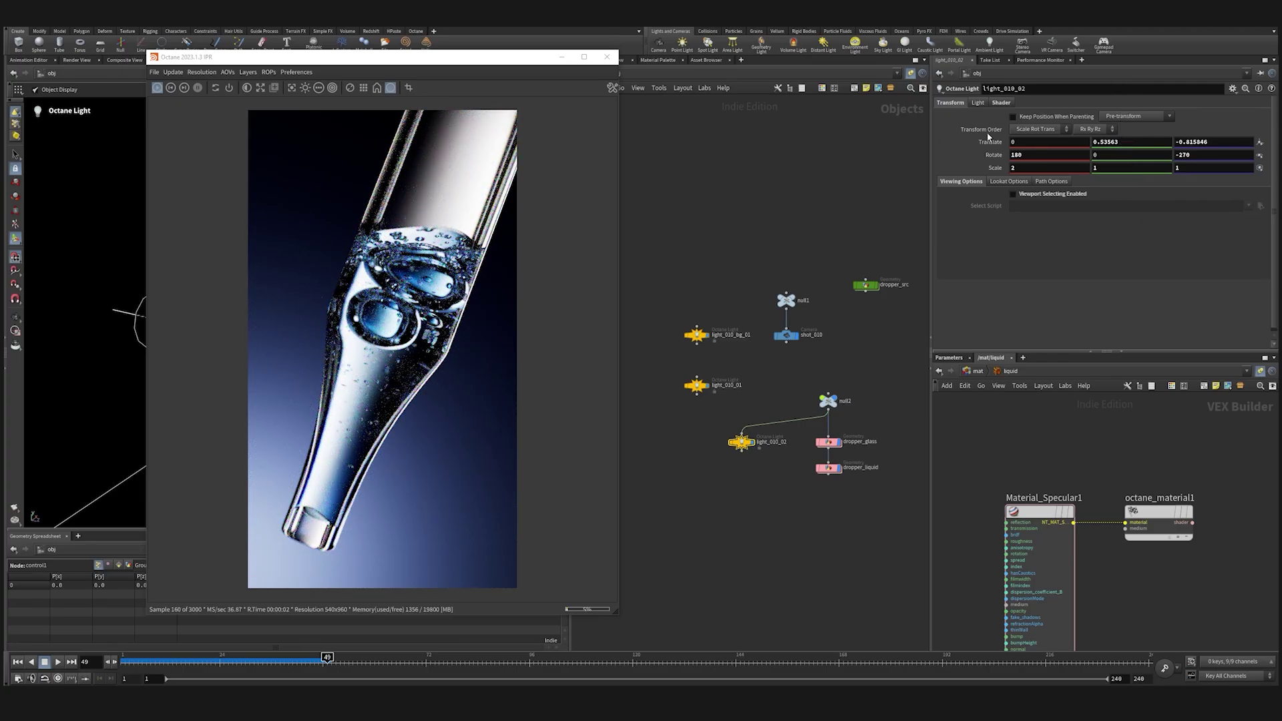
# Set the gamma of light_010_02's gradient_soft.png distribution texture to 3.02.
pyautogui.click(978, 103)
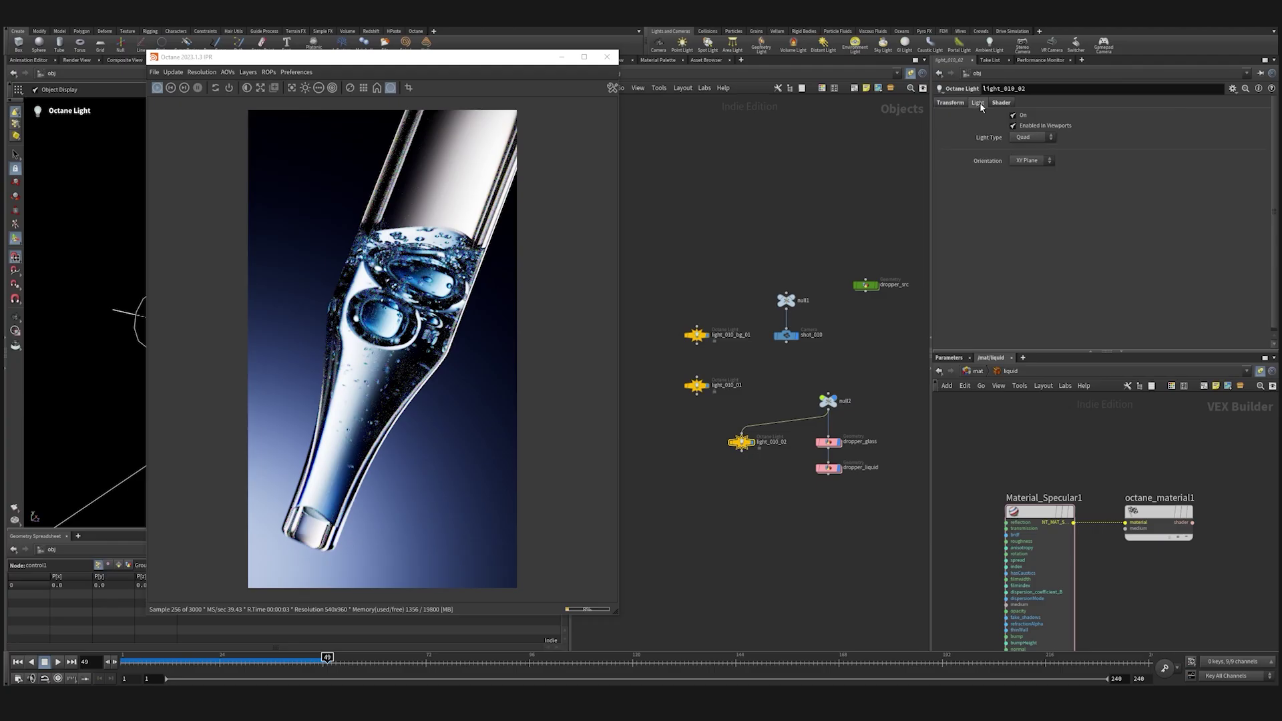
pyautogui.click(1001, 102)
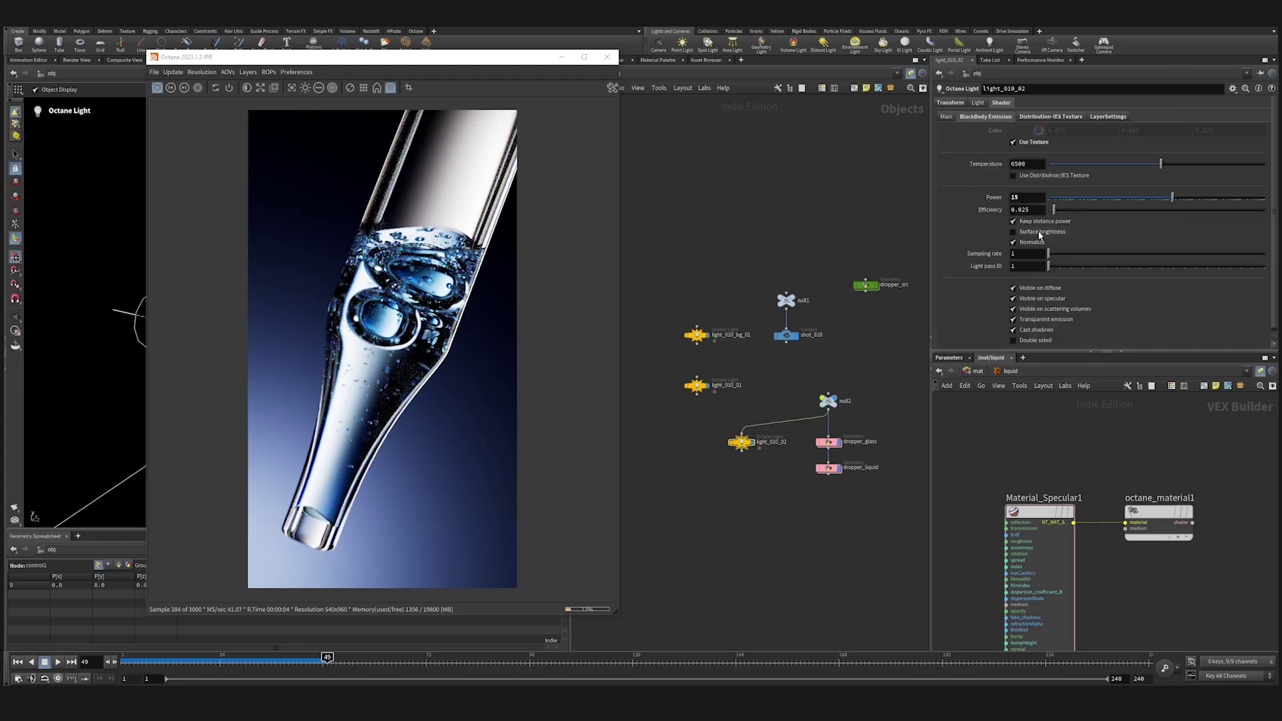
pyautogui.click(1051, 116)
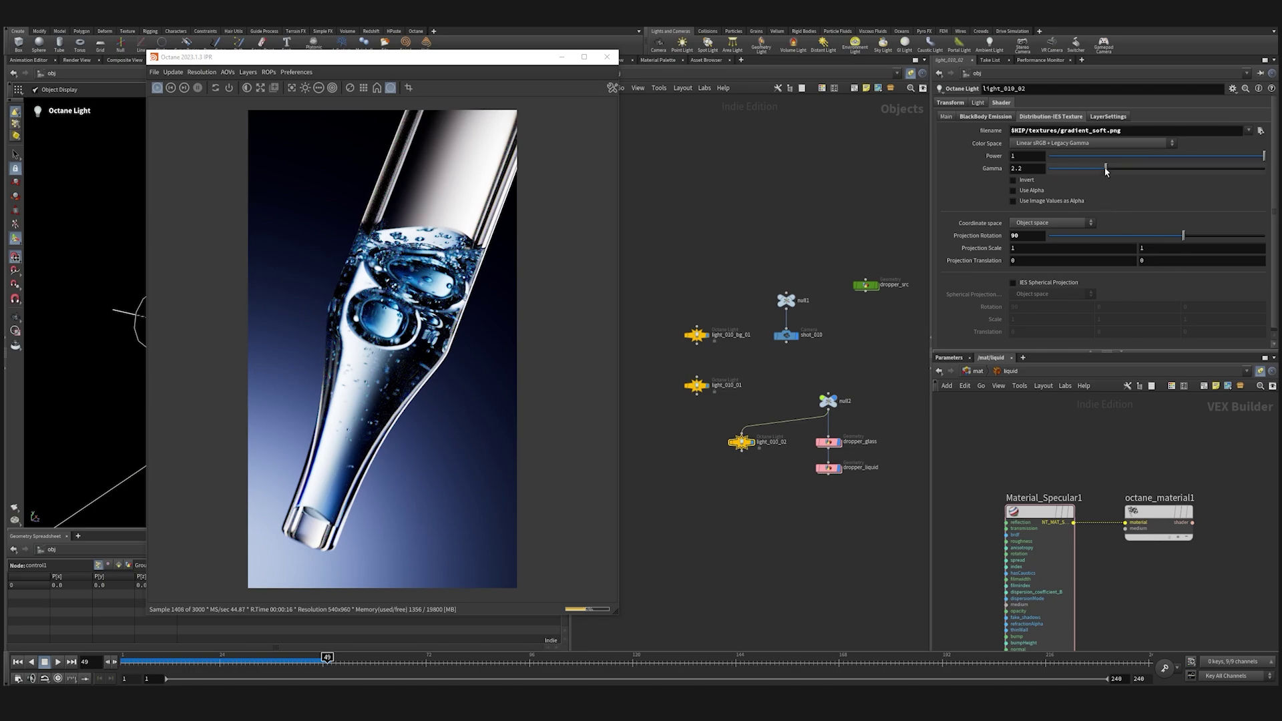
pyautogui.moveTo(1105, 170); pyautogui.dragTo(1128, 173)
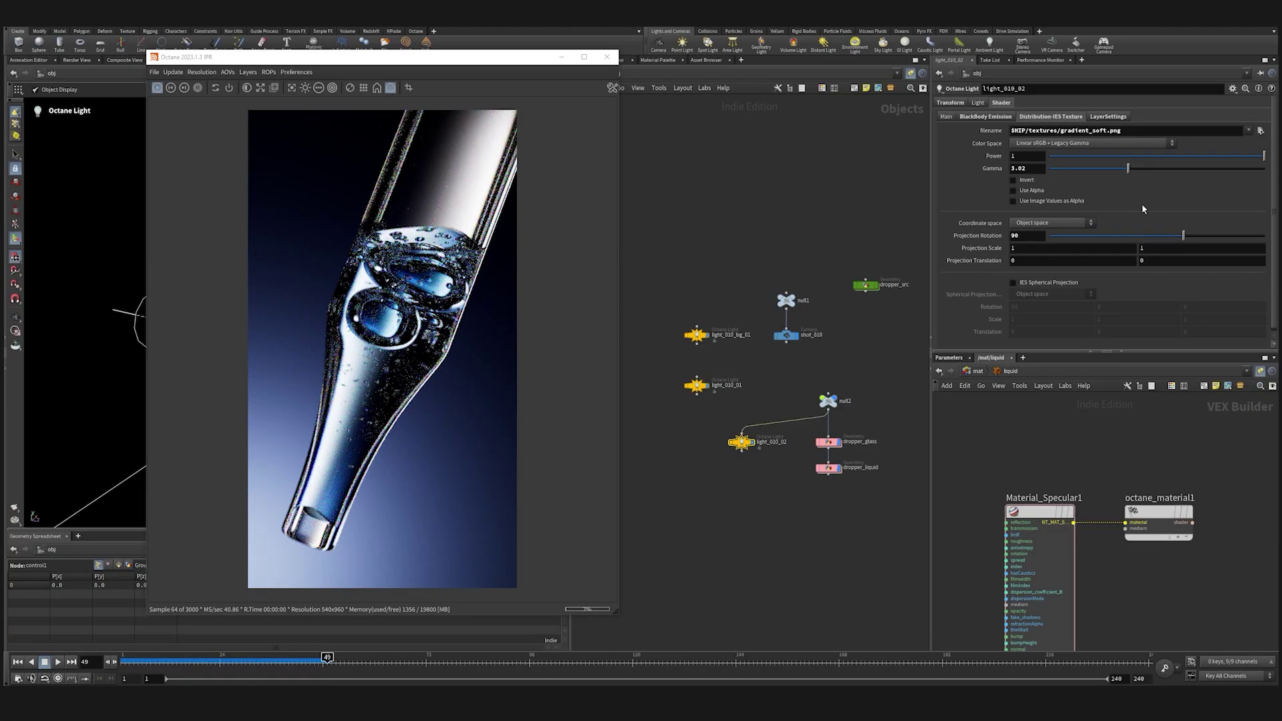
# Try light_010_02 at a power of 5 and return it to 15.
pyautogui.click(986, 117)
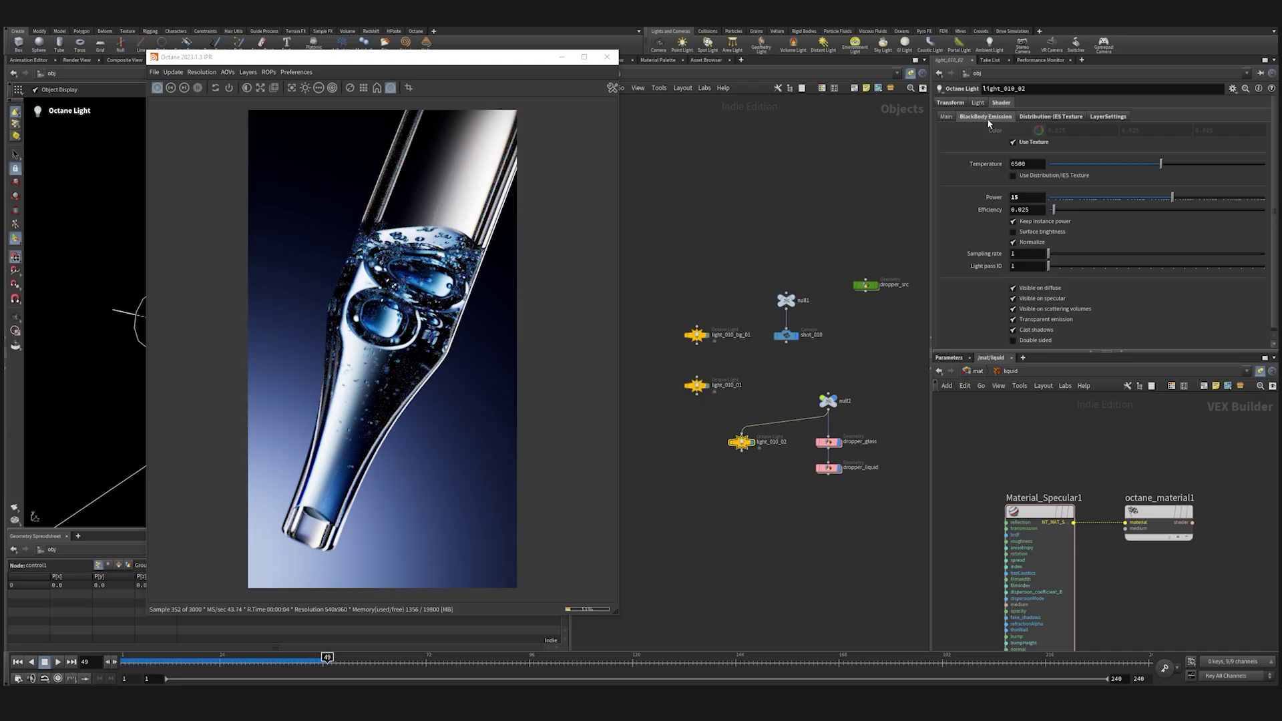
pyautogui.moveTo(1026, 197); pyautogui.dragTo(997, 203)
pyautogui.write('5')
pyautogui.click(1032, 209)
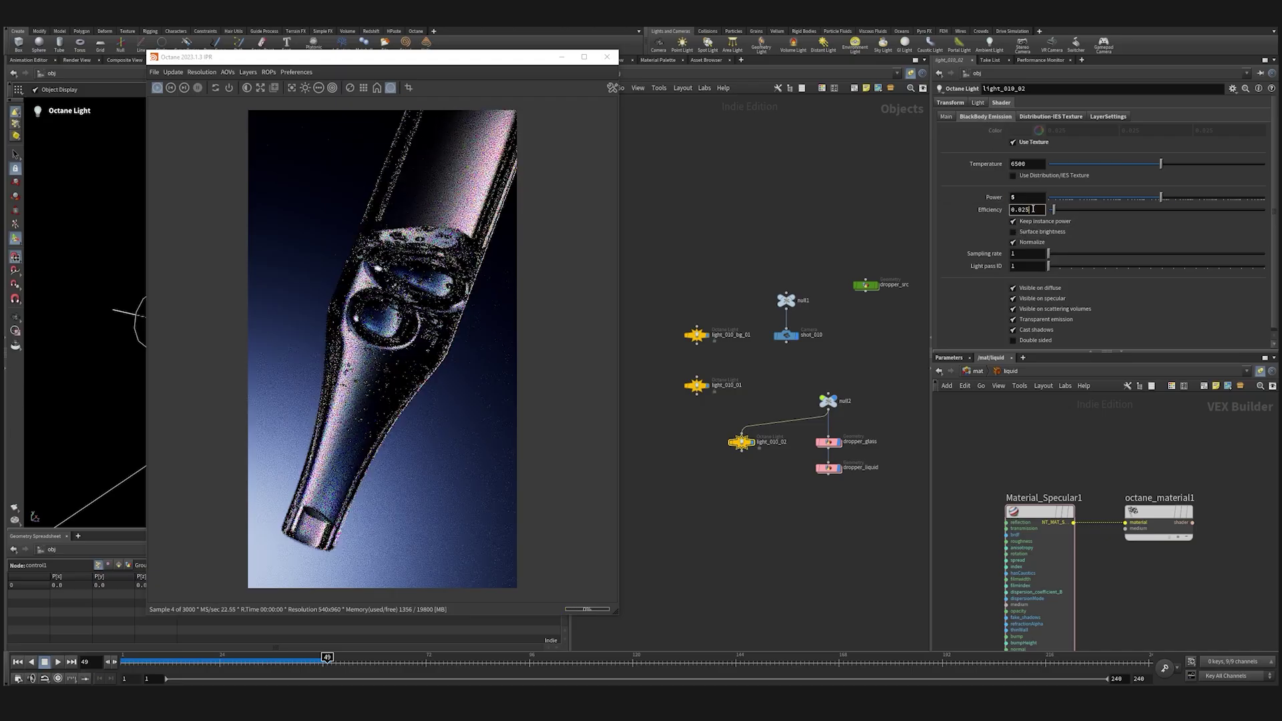
pyautogui.click(1012, 197)
pyautogui.write('1')
pyautogui.click(816, 528)
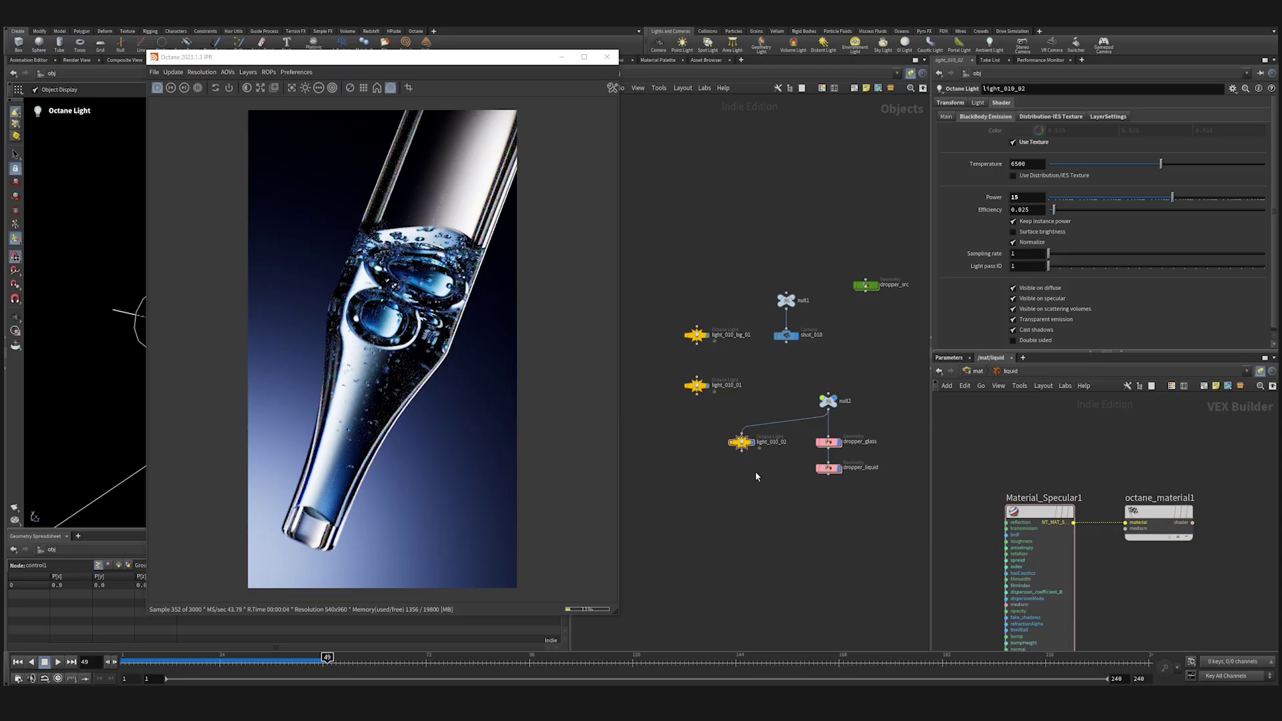
# Leave the liquid material and return to the mat network.
pyautogui.click(612, 88)
pyautogui.click(612, 89)
pyautogui.click(975, 372)
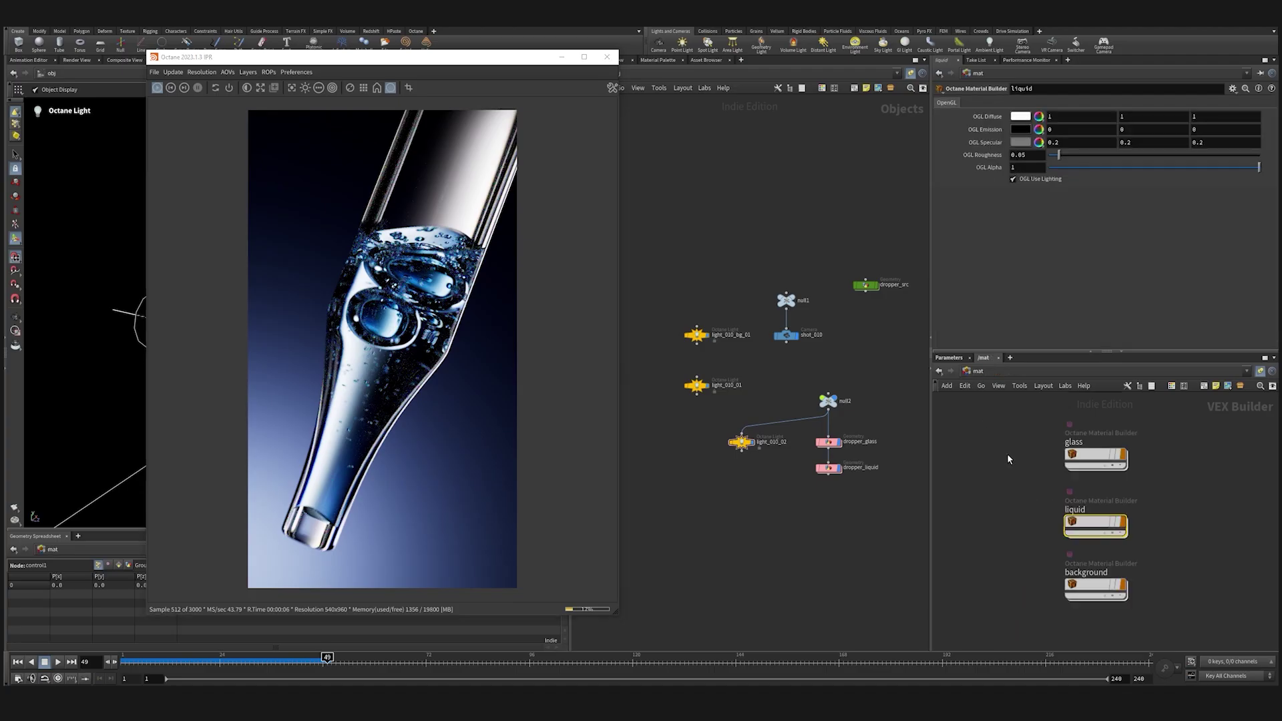